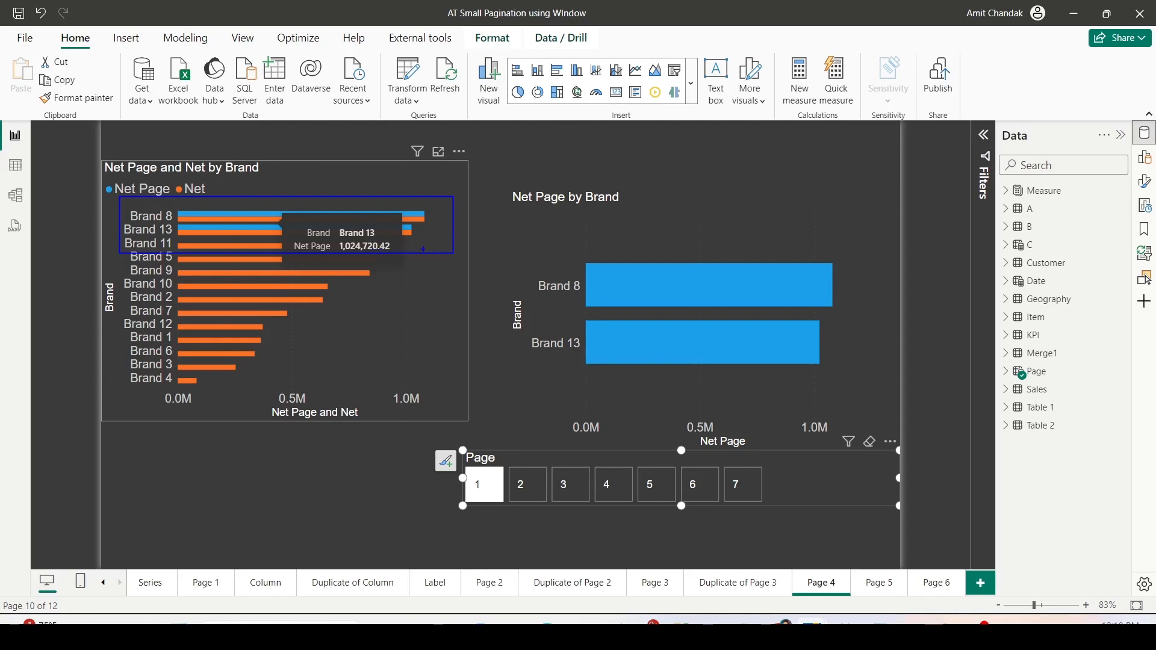
- Choose page 2 in the page slicer and compare the brands highlighted in both Net Page charts
mouse_move(498, 231)
left_mouse_down()
mouse_move(657, 353)
mouse_move(868, 399)
left_mouse_up()
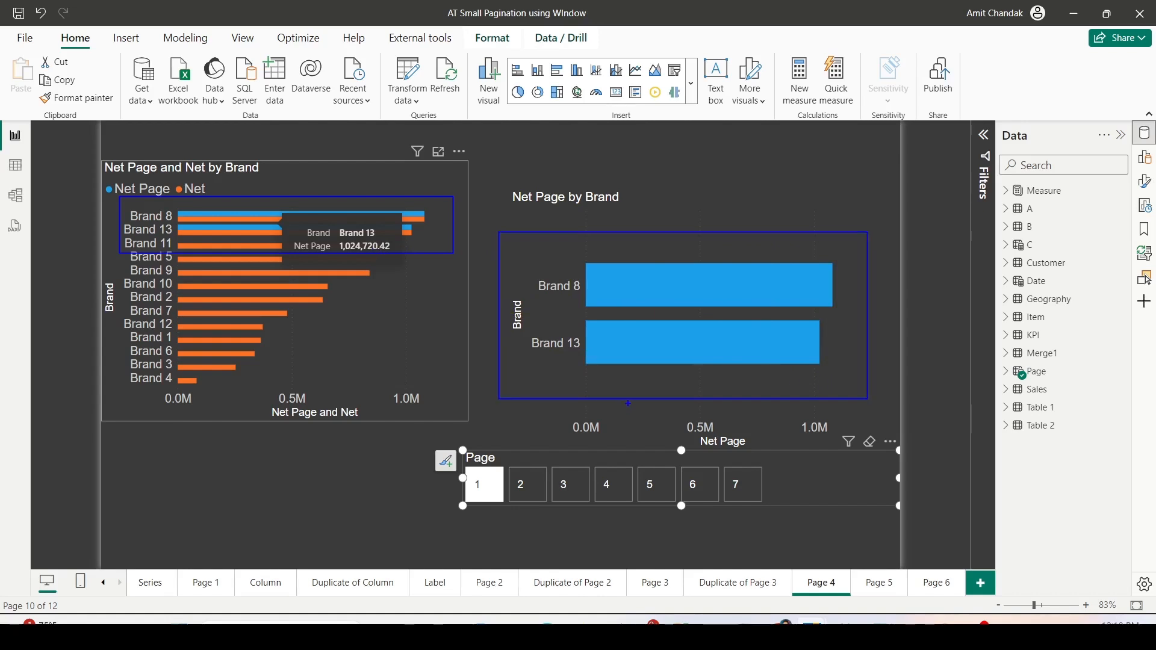
key("Escape")
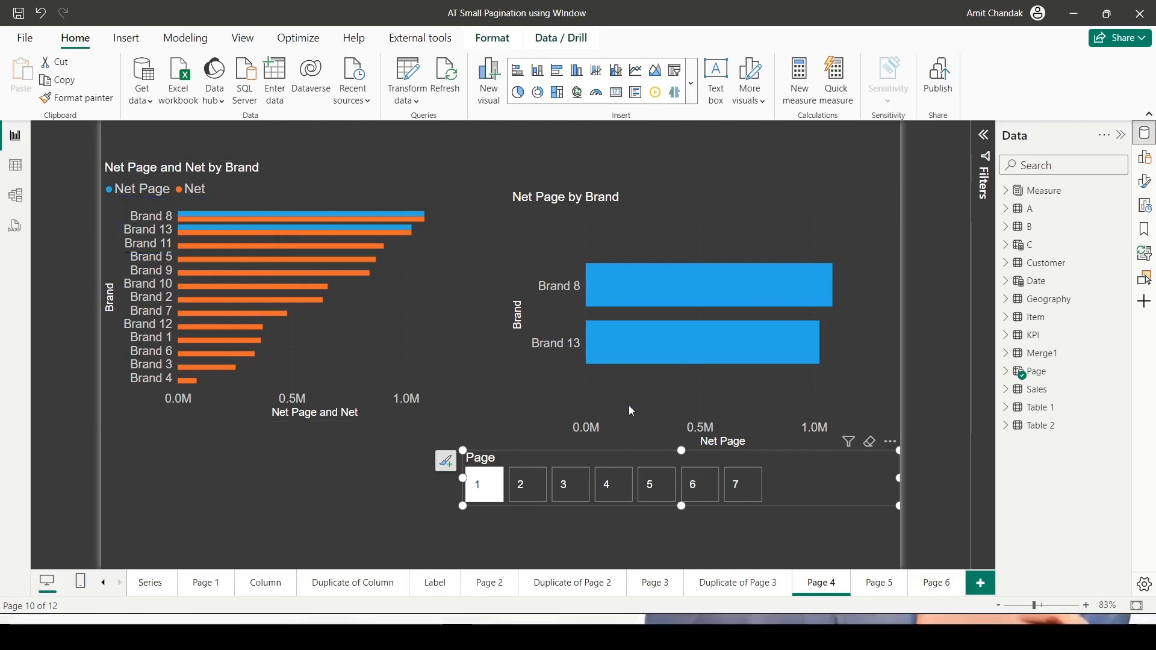
left_click(512, 482)
key("ctrl+2")
left_click_drag(163, 236, 410, 269)
mouse_move(480, 213)
left_mouse_down()
mouse_move(638, 323)
mouse_move(874, 416)
left_mouse_up()
key("Escape")
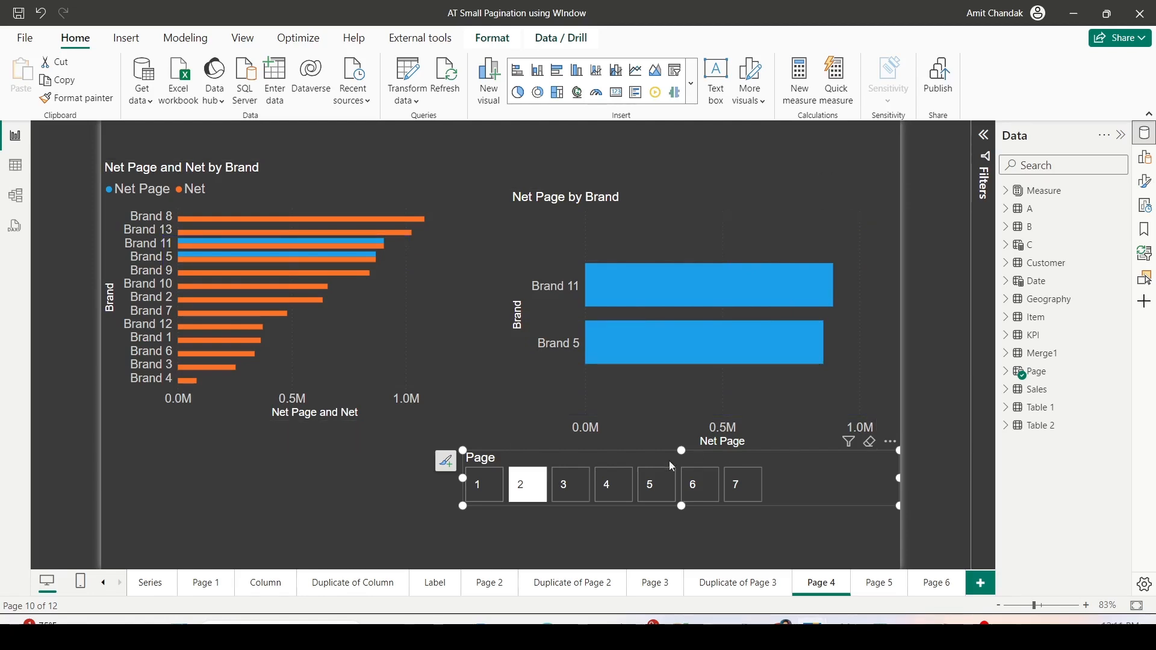
- Go through pages 3 to 7 in the page slicer to examine which brands each page shows
left_click(572, 486)
left_click(622, 492)
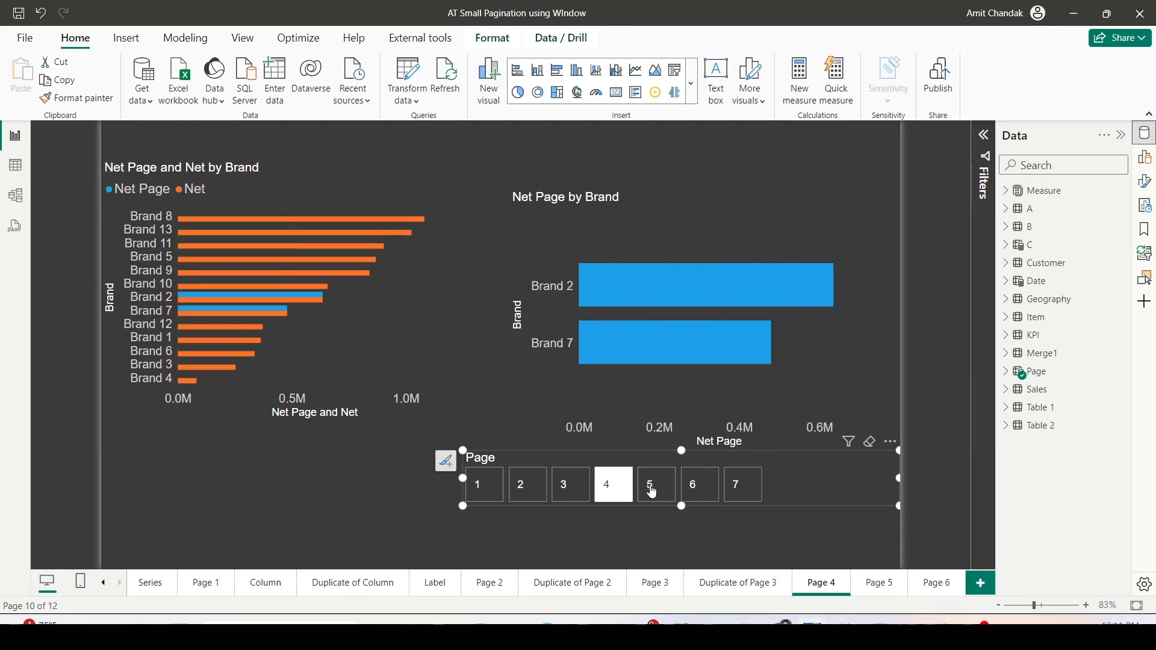
left_click(652, 492)
left_click(692, 492)
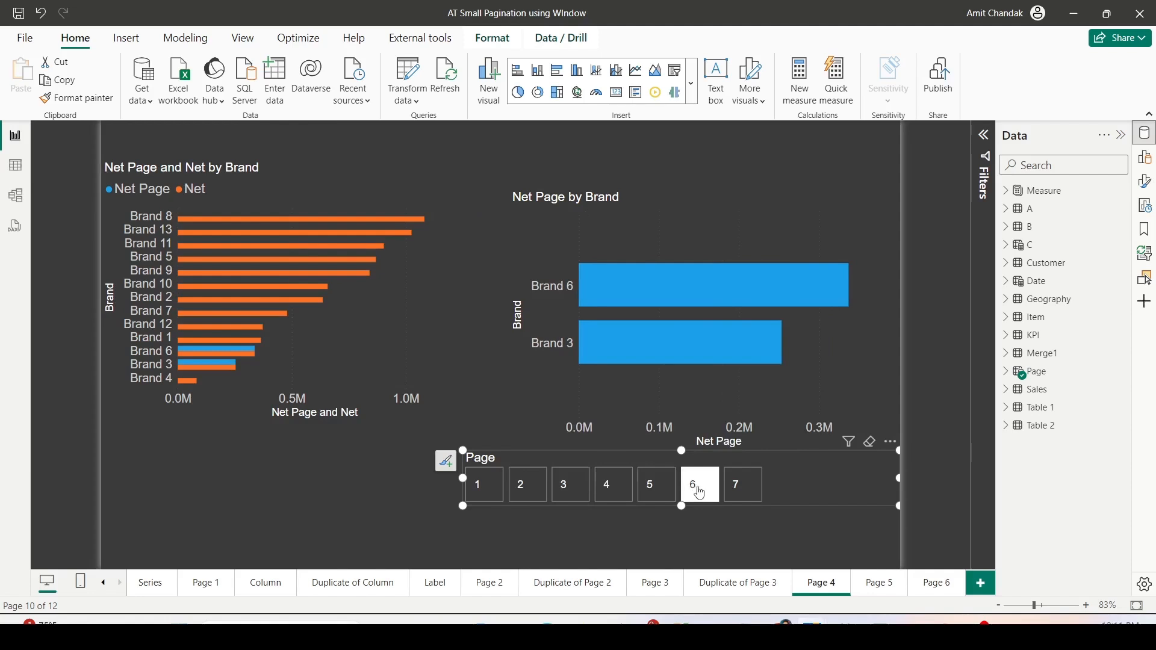
left_click(734, 493)
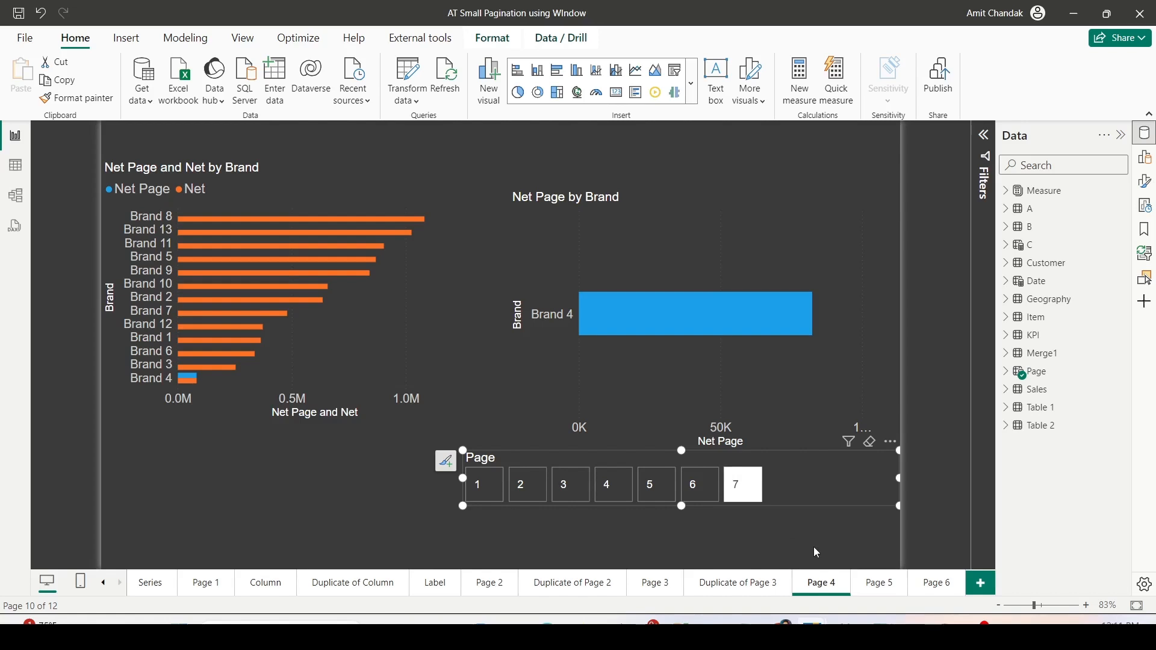
- Open report Page 5, choose page 1 in its slicer, and compare the first rows of the full and paginated tables
left_click(874, 584)
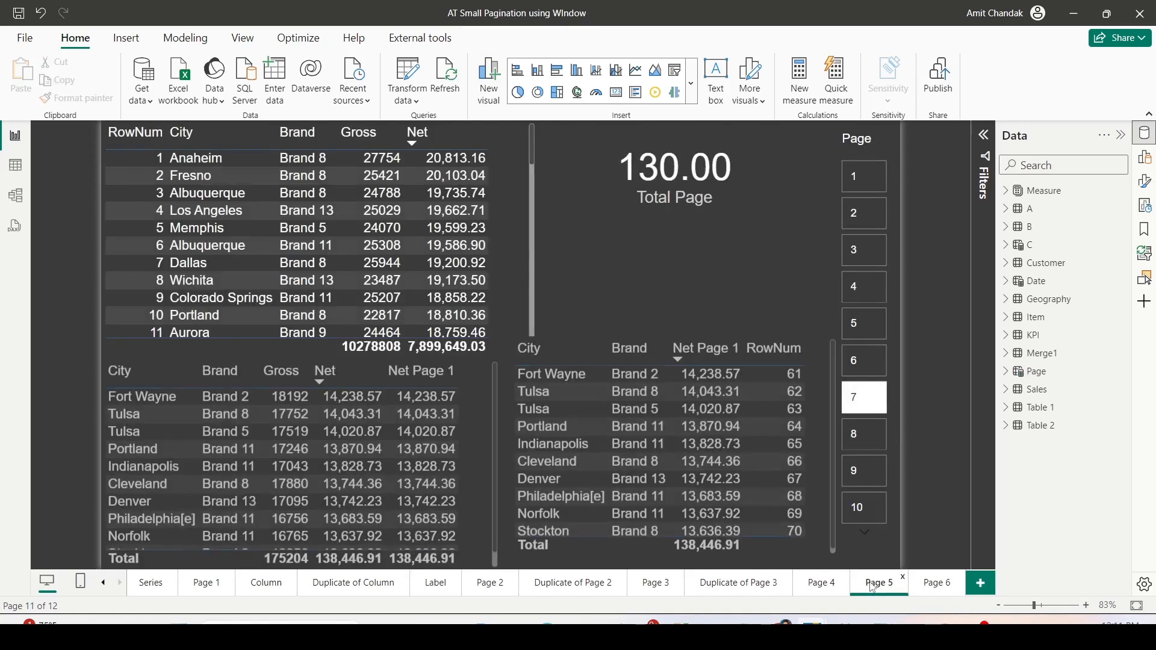
left_click(867, 188)
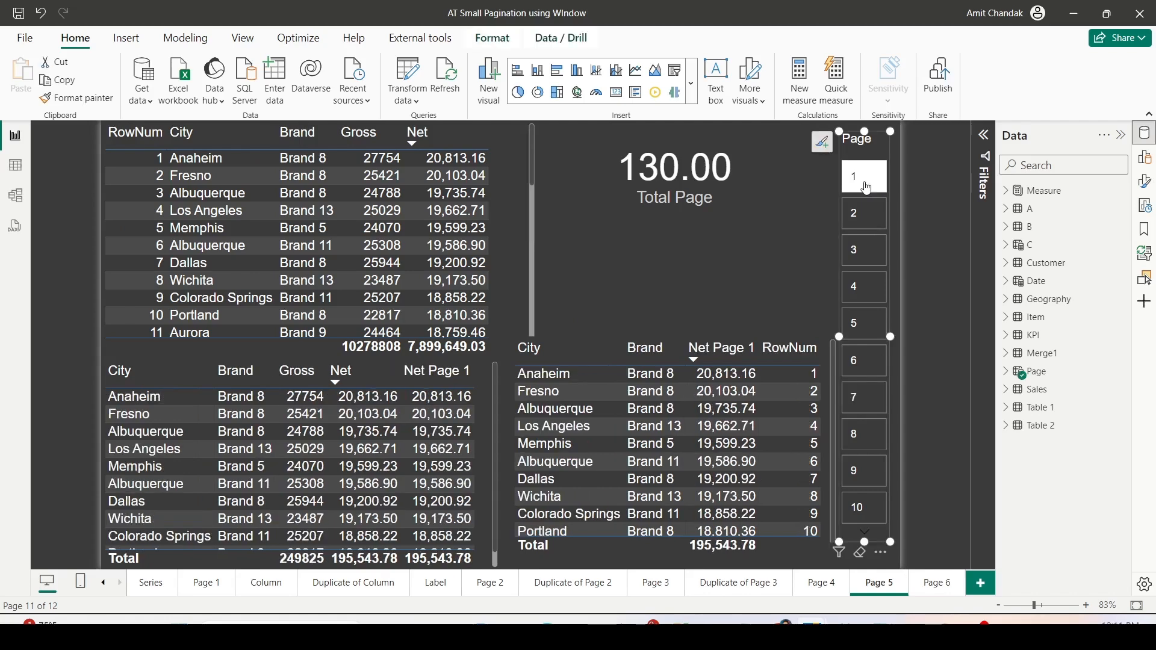
scroll(218, 455, "down", 1)
scroll(219, 454, "up", 1)
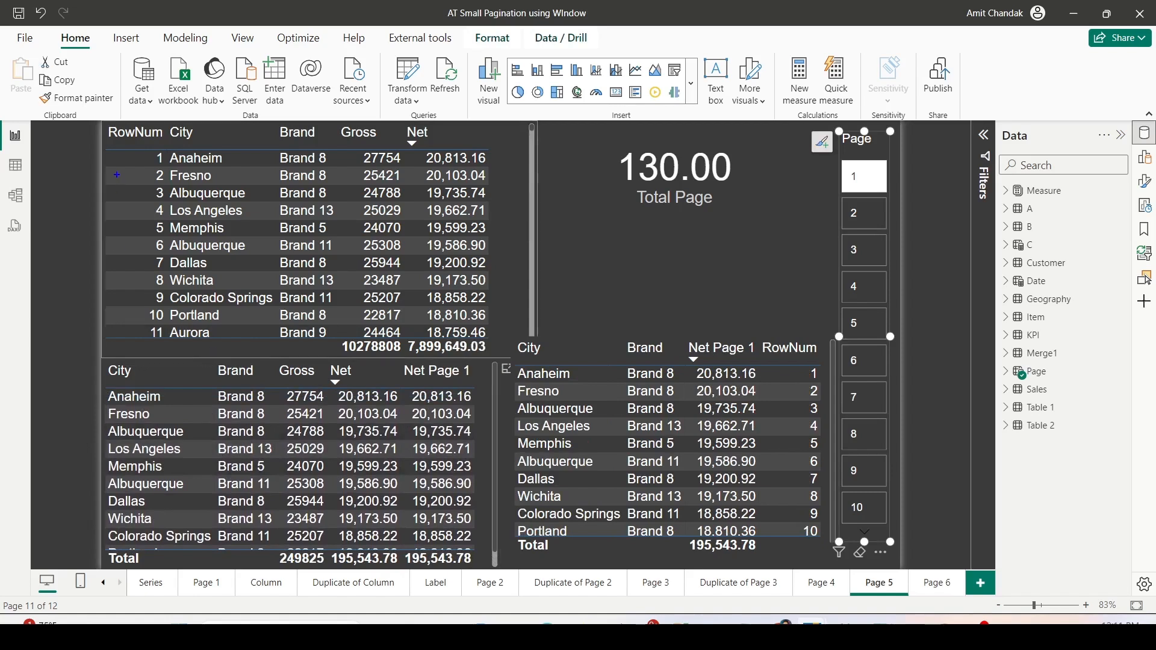
mouse_move(115, 141)
left_mouse_down()
mouse_move(451, 177)
mouse_move(492, 166)
left_mouse_up()
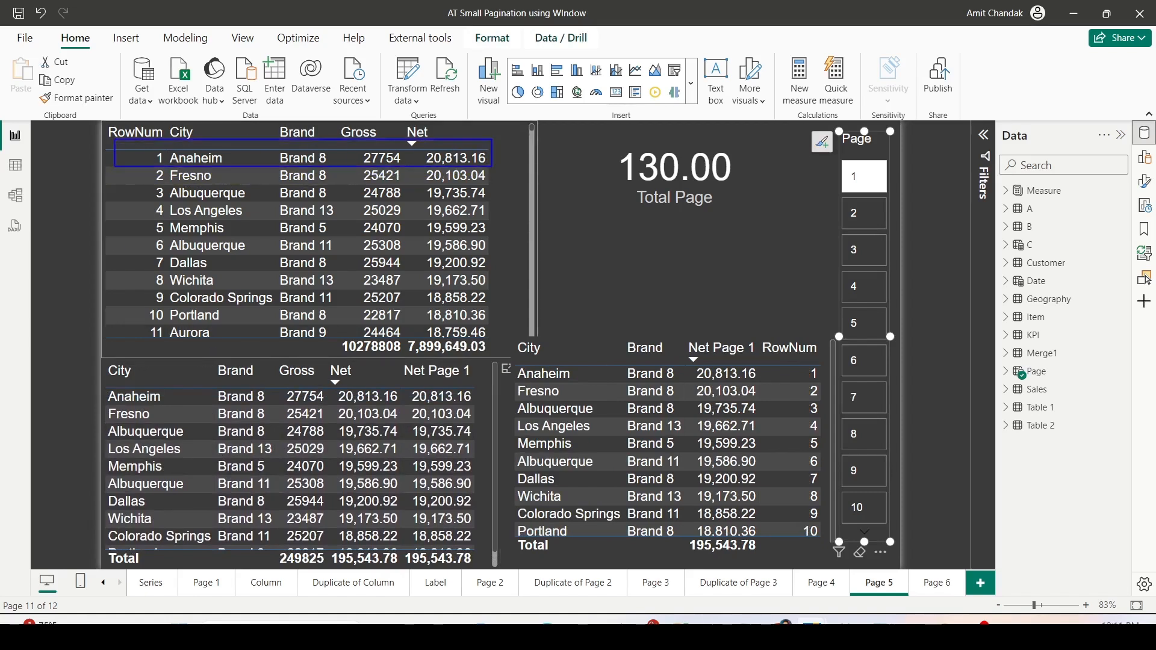
mouse_move(512, 364)
left_mouse_down()
mouse_move(768, 393)
mouse_move(822, 384)
left_mouse_up()
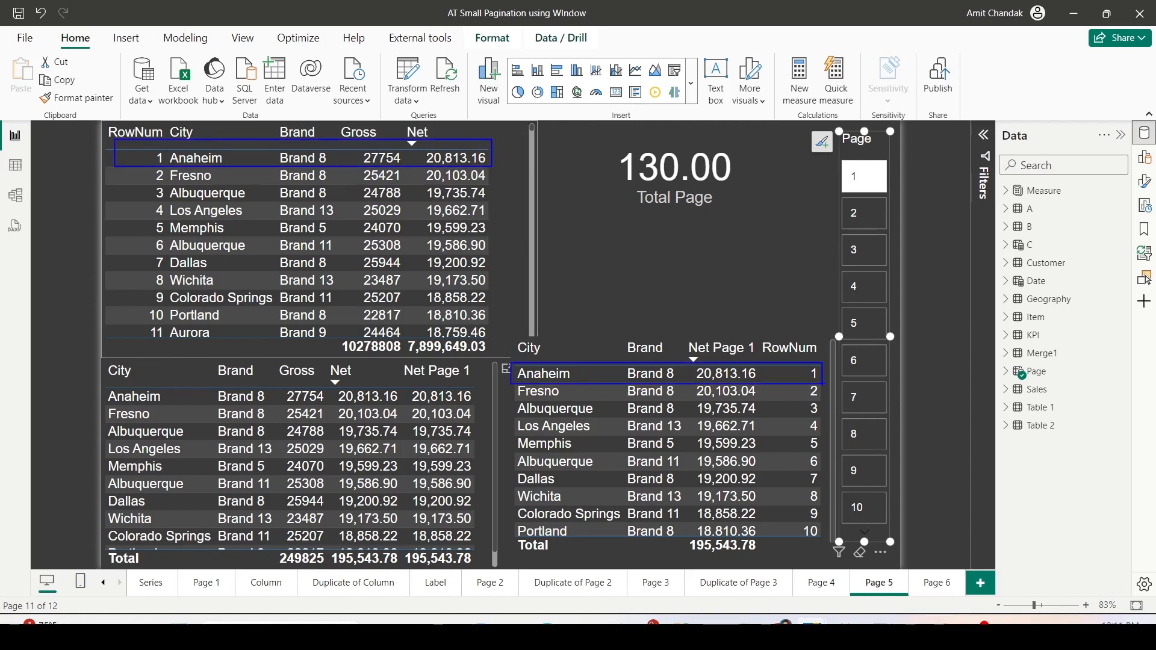
key("Escape")
- Choose page 2 in the slicer and compare row 11 of the full table with the first rows of the paginated tables
left_click(869, 228)
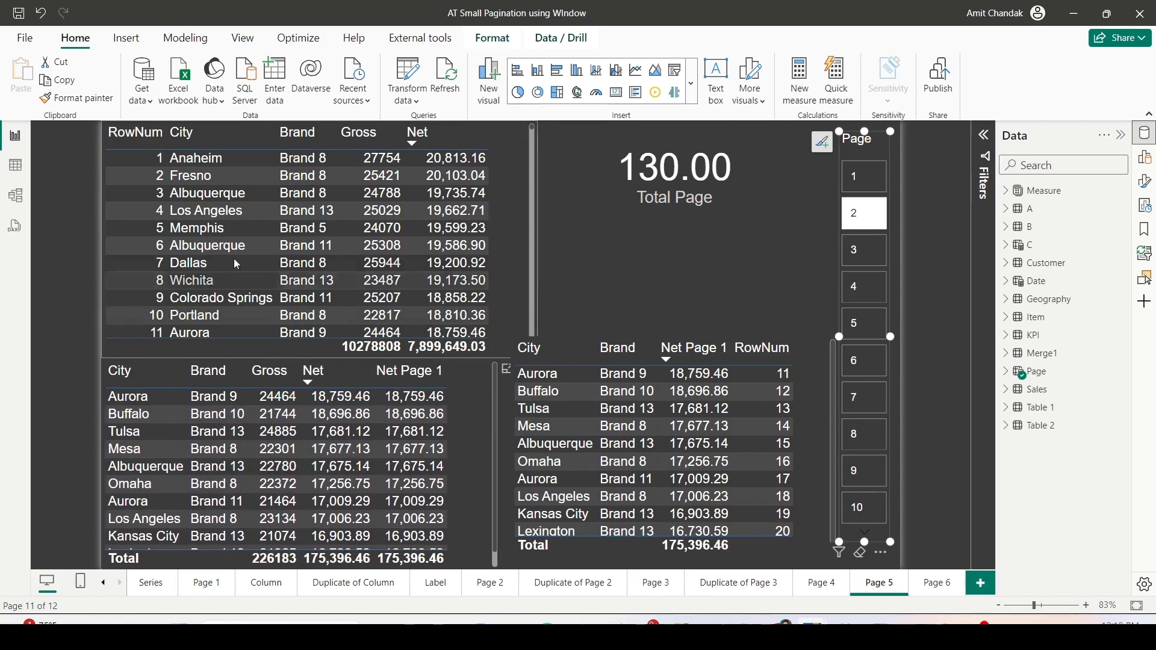
scroll(169, 323, "down", 1)
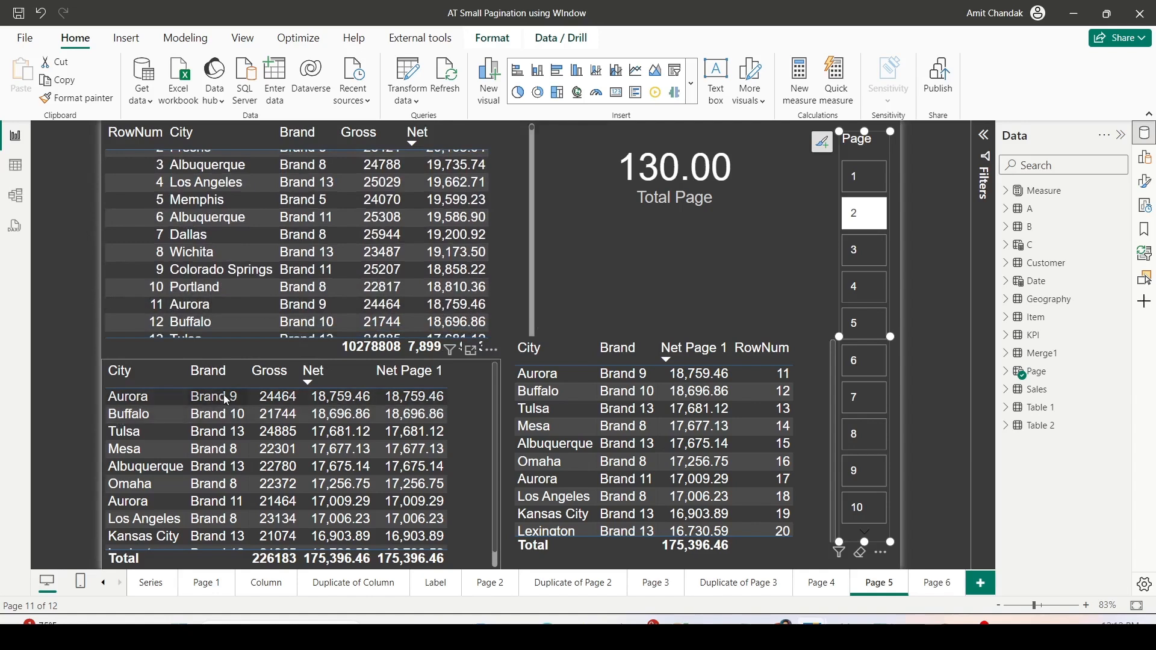
left_click_drag(142, 302, 483, 305)
mouse_move(106, 378)
left_mouse_down()
mouse_move(176, 401)
mouse_move(457, 408)
left_mouse_up()
left_click_drag(508, 363, 801, 386)
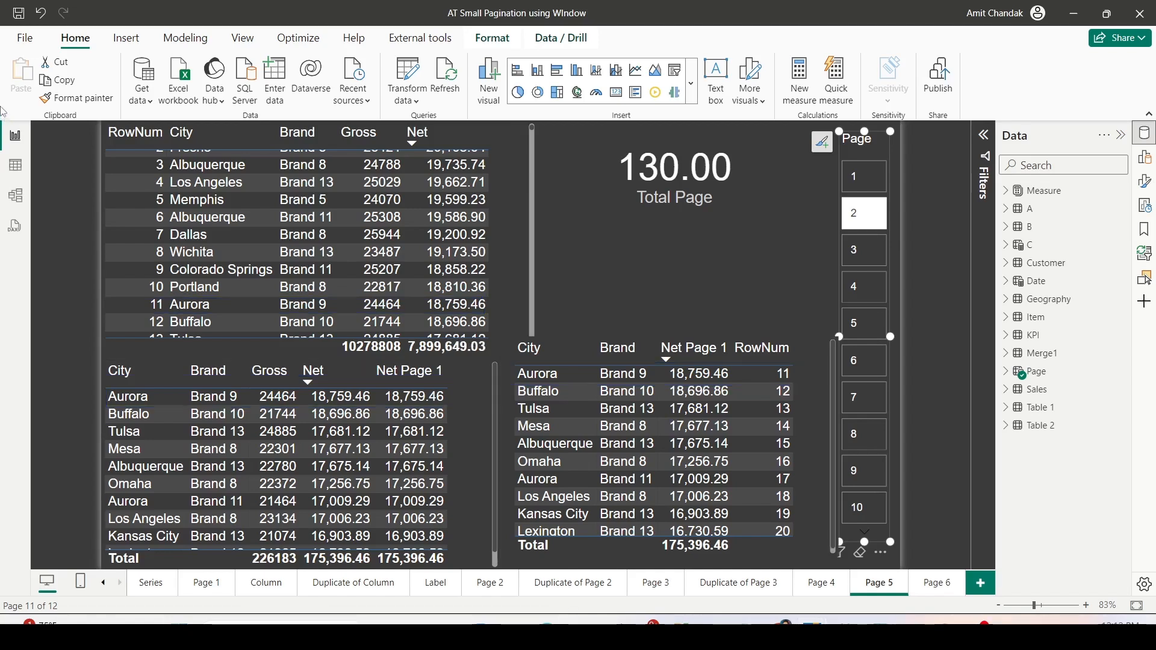
- Examine the row numbers further down the full city and brand table
left_click_drag(533, 128, 526, 203)
scroll(525, 215, "down", 7)
scroll(510, 227, "down", 20)
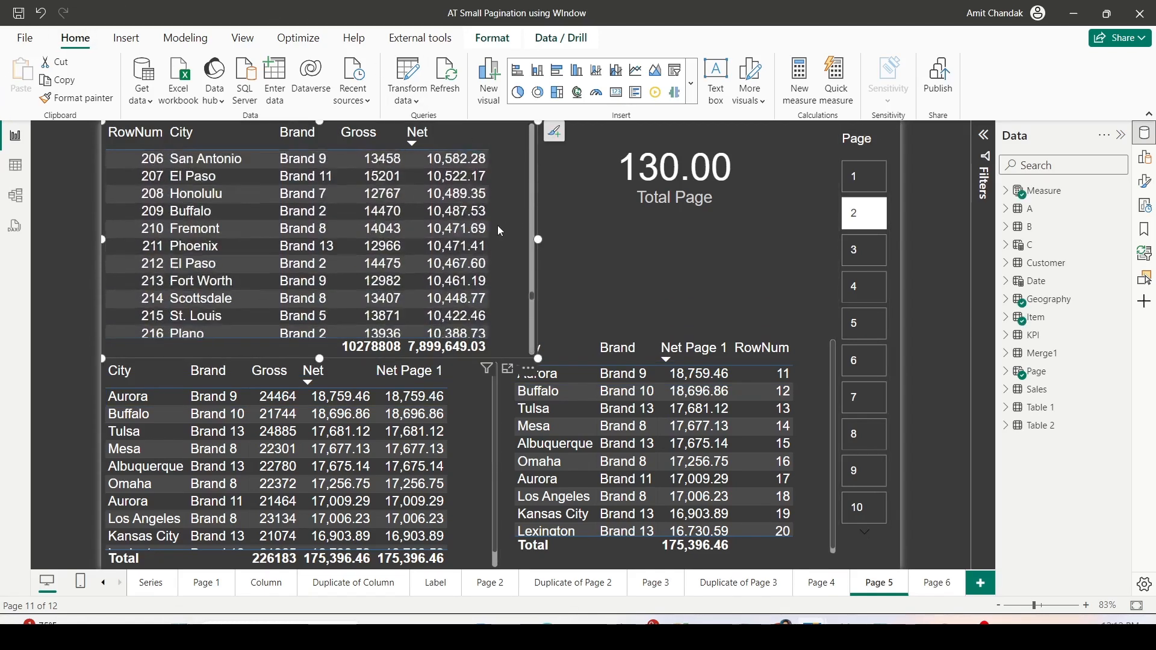
scroll(495, 232, "down", 20)
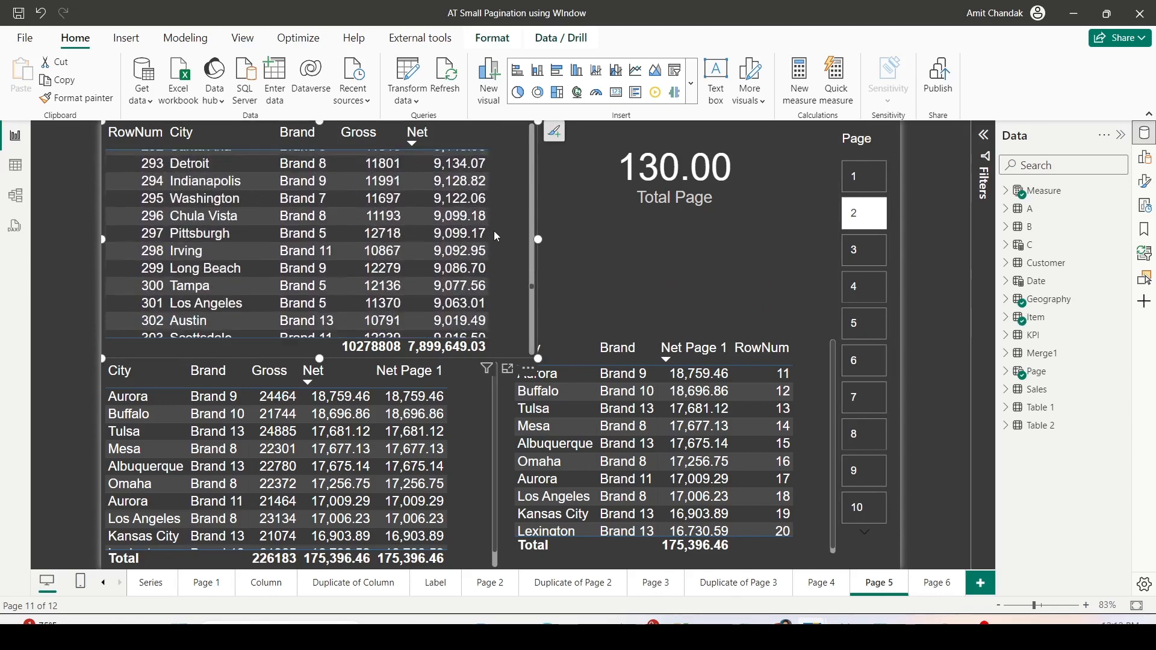
scroll(496, 237, "down", 20)
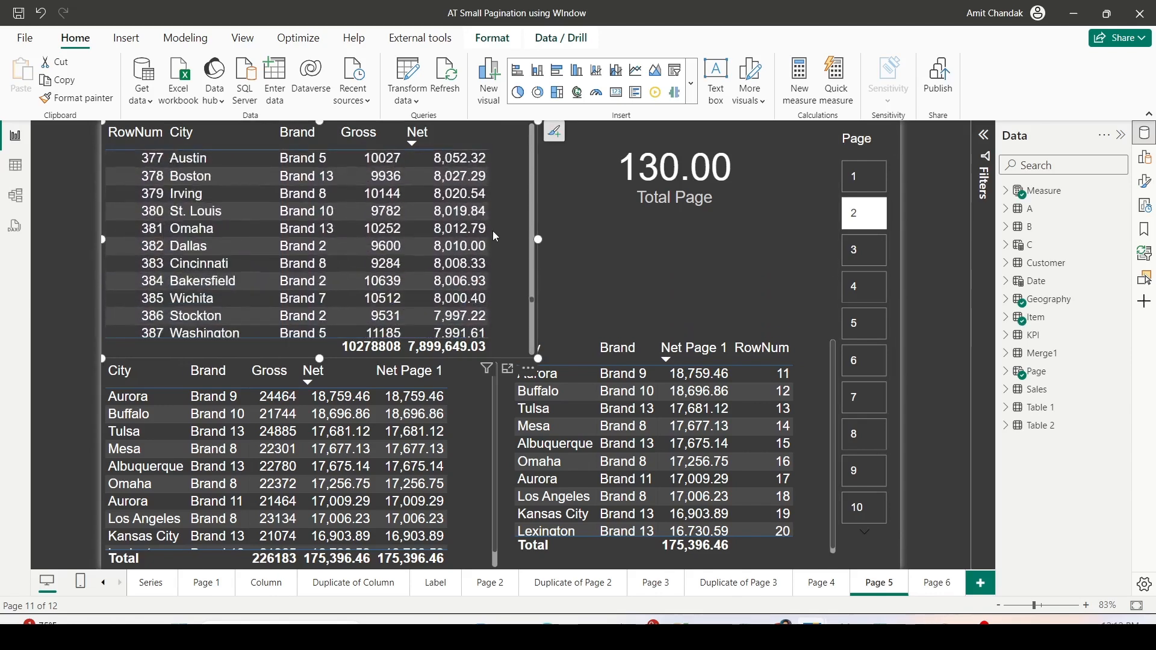
scroll(495, 236, "down", 20)
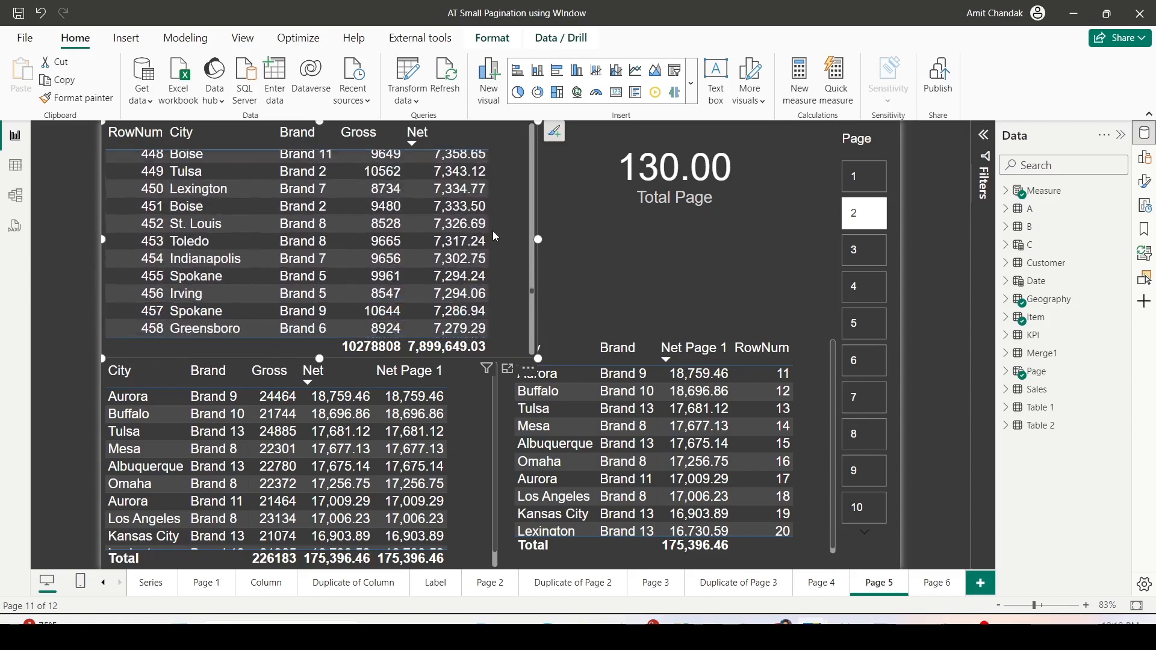
scroll(495, 237, "down", 16)
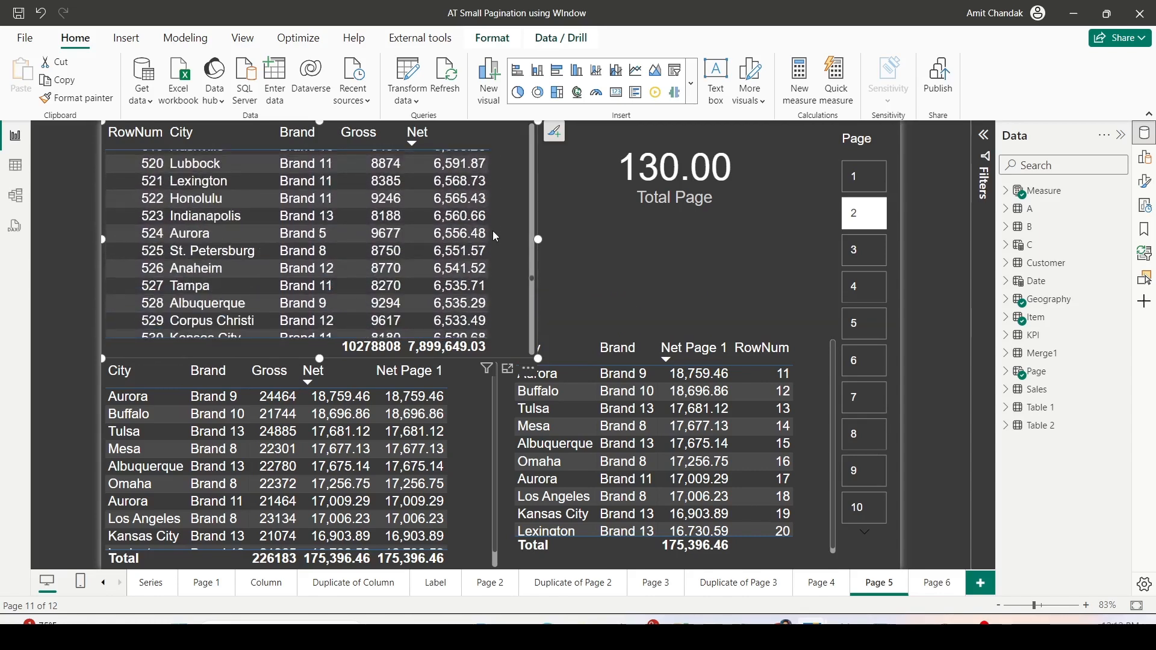
scroll(492, 231, "down", 5)
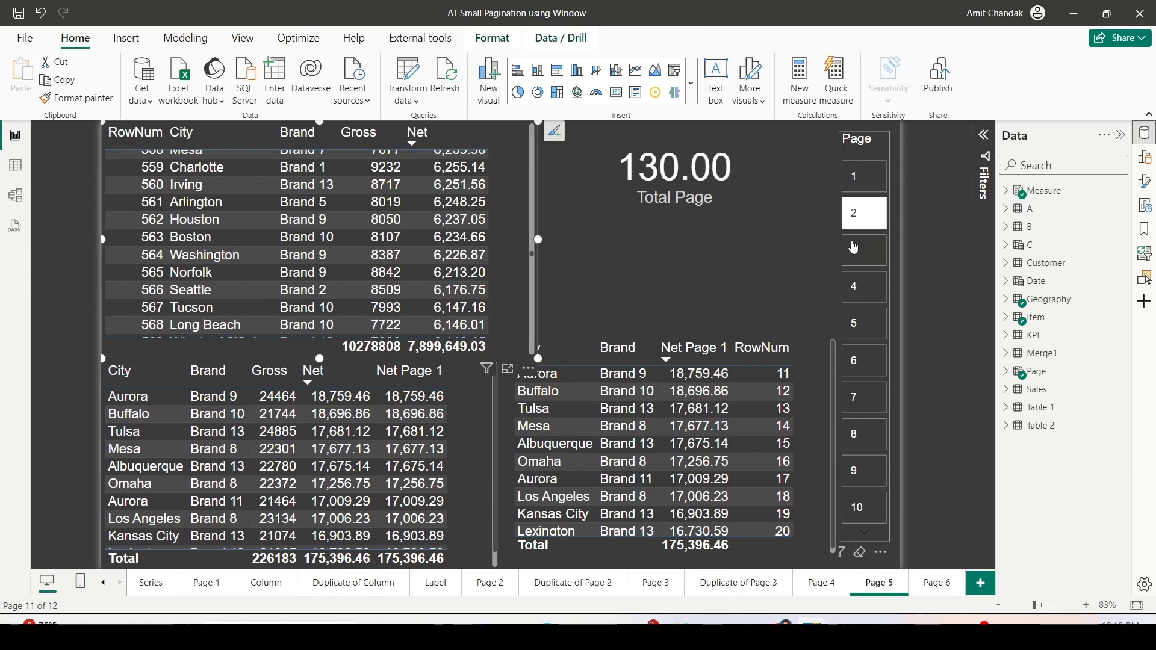
- Look up the new slicer type among the available visuals and browse the page slicer's further page numbers
left_click(691, 83)
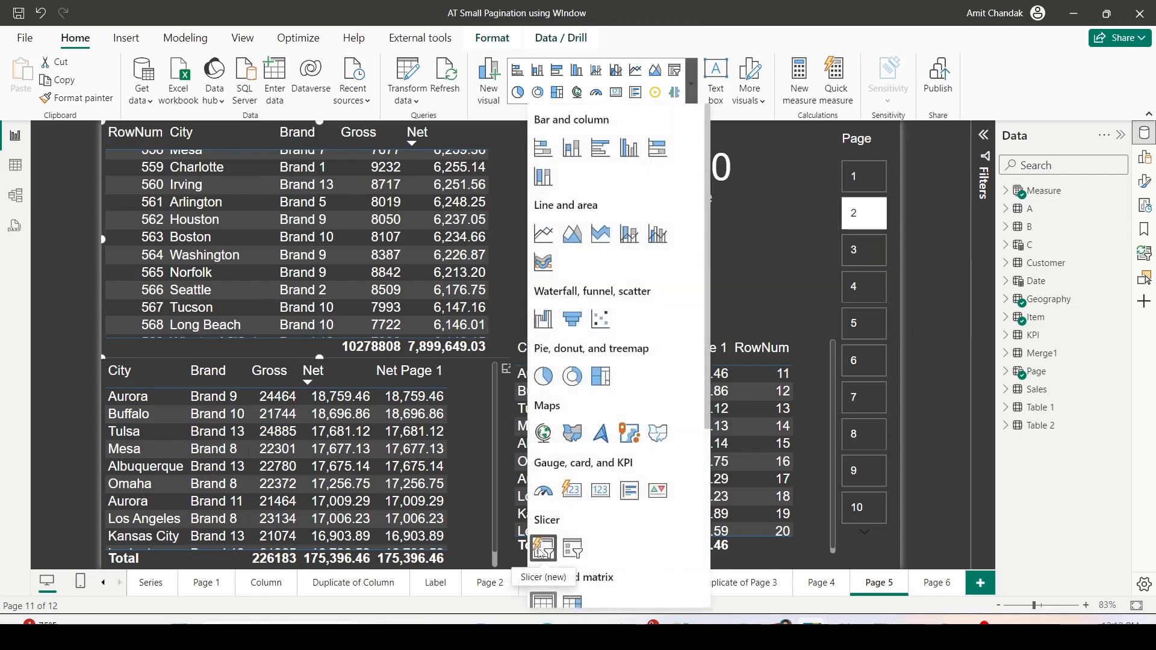
left_click(800, 210)
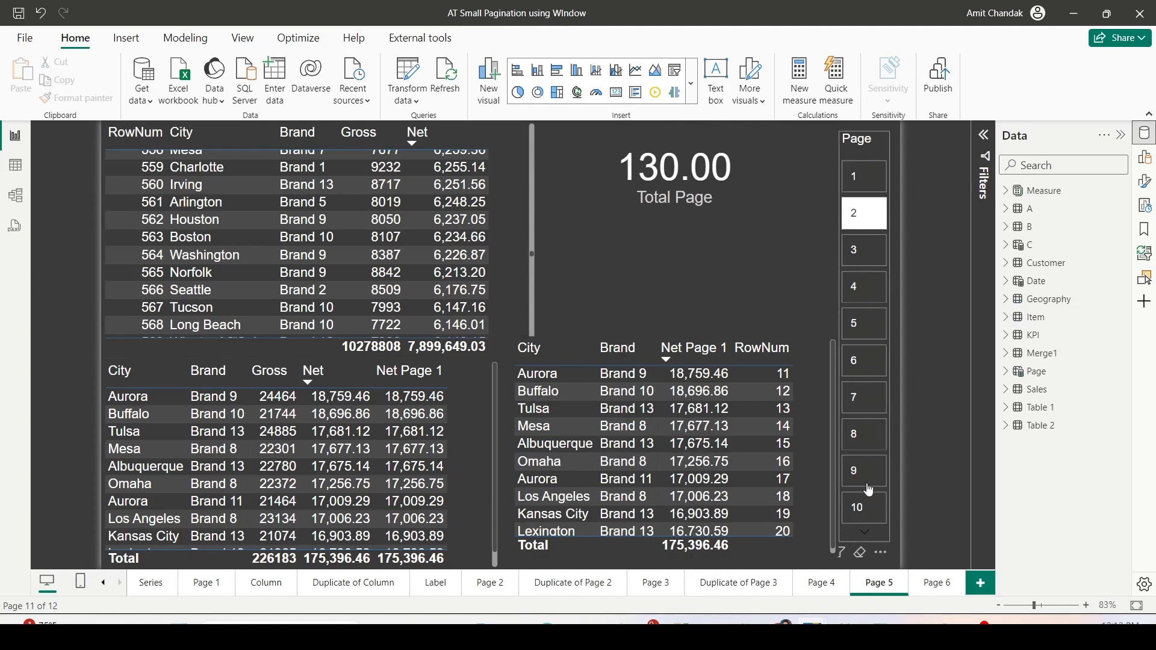
left_click(866, 535)
left_click(866, 535)
left_click(865, 535)
left_click(865, 535)
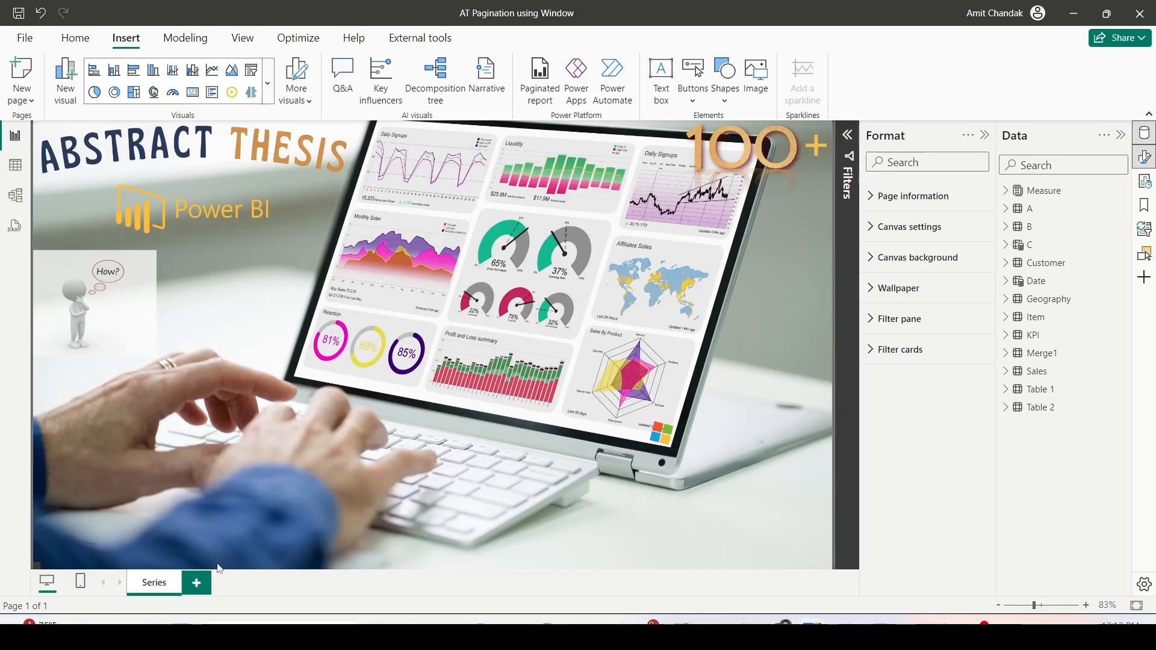
- Add a report page to AT Pagination using Window and build an enlarged Net by Brand clustered bar chart on it
left_click(208, 583)
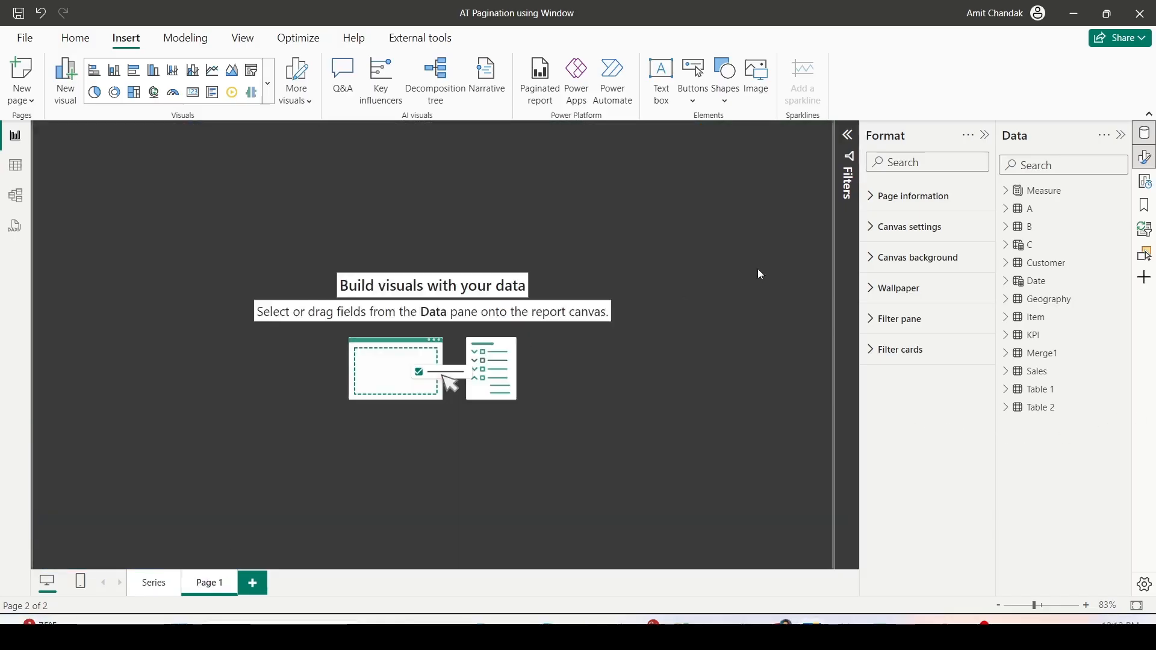
left_click(1006, 318)
left_click_drag(1066, 335, 120, 210)
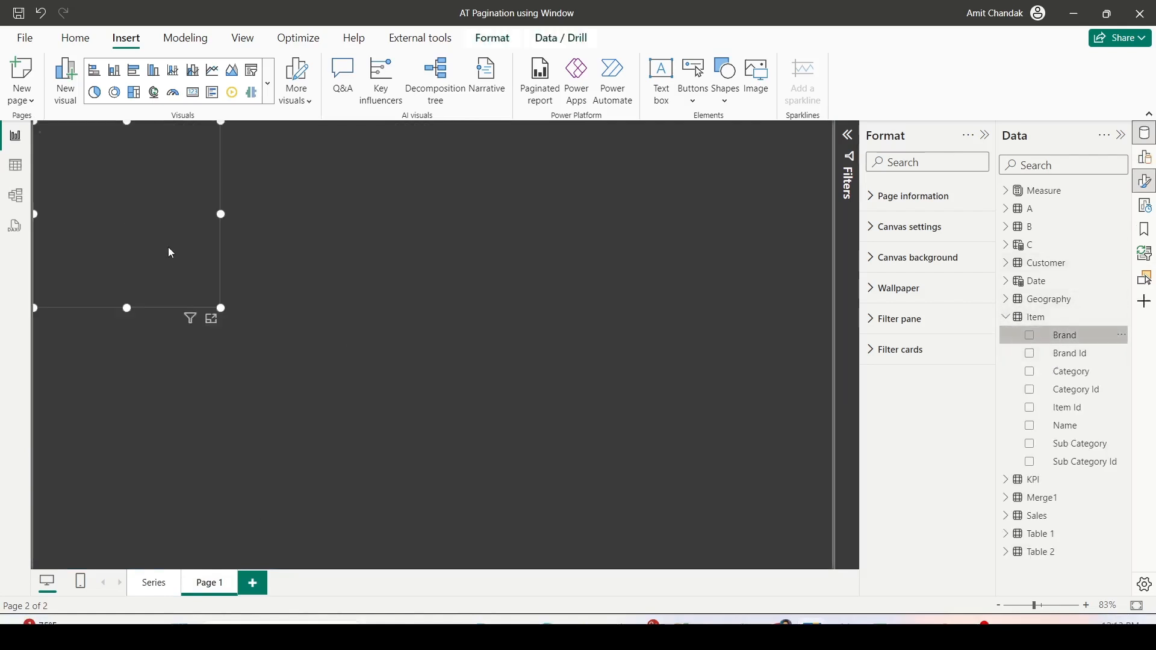
left_click_drag(205, 287, 301, 459)
left_click(1006, 192)
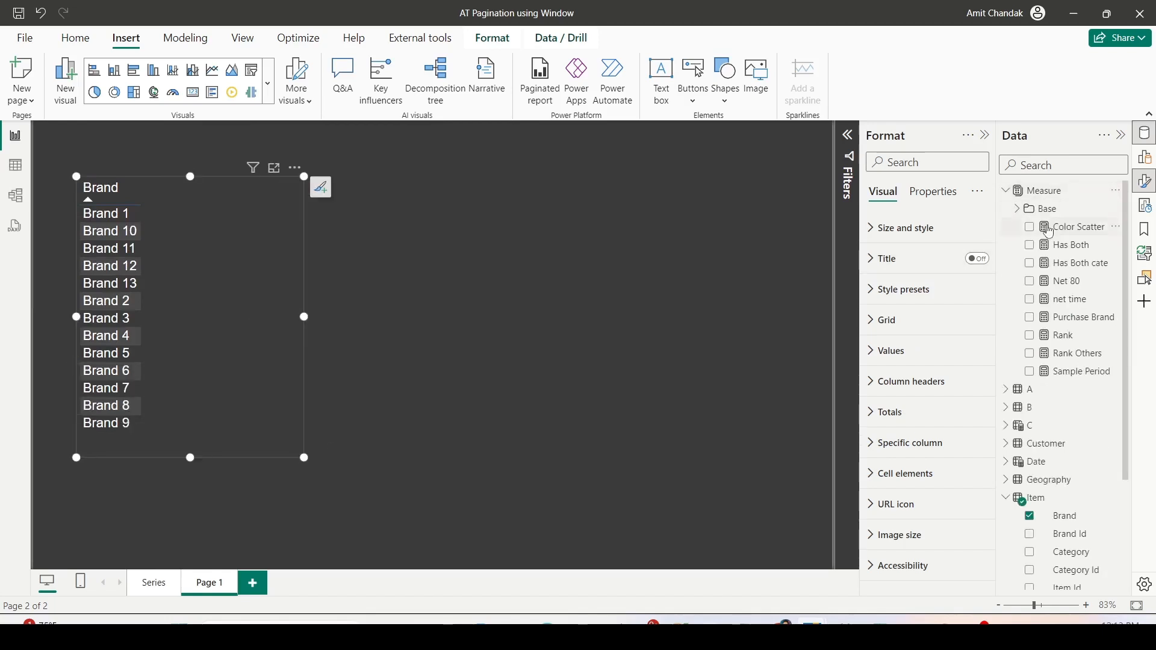
left_click(1017, 209)
left_click_drag(1080, 326, 208, 227)
left_click_drag(250, 293, 221, 299)
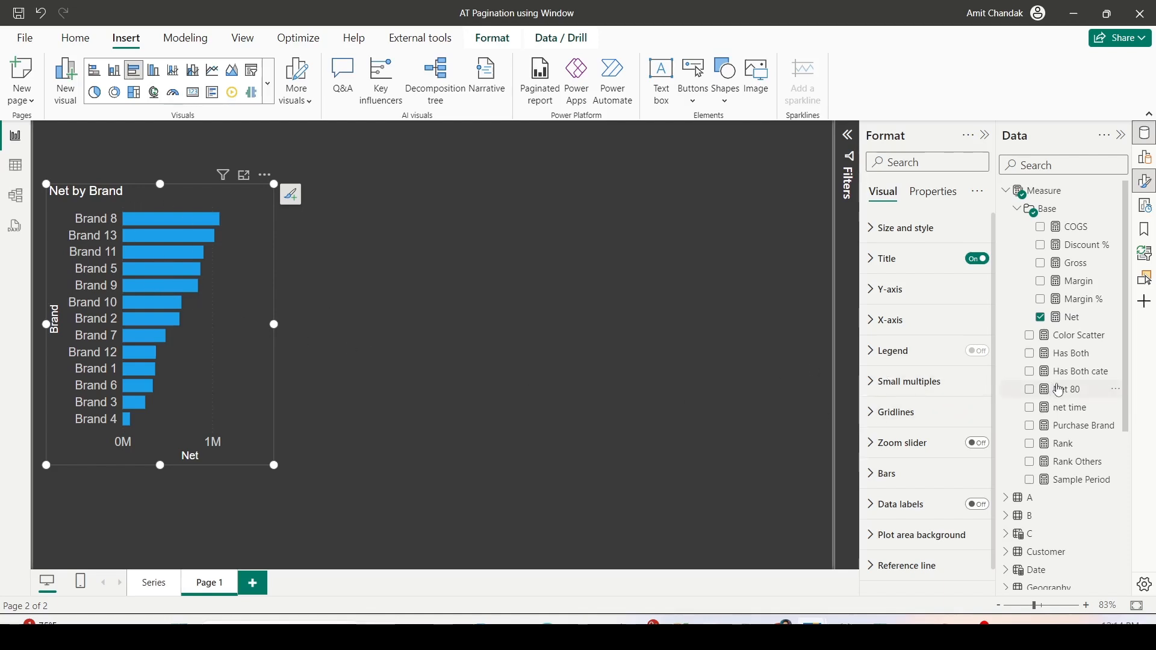
- Build a second Net by Brand clustered bar chart beside the first, making it wider and shorter
scroll(1060, 390, "down", 5)
left_click(1037, 421)
left_click_drag(1065, 440, 560, 238)
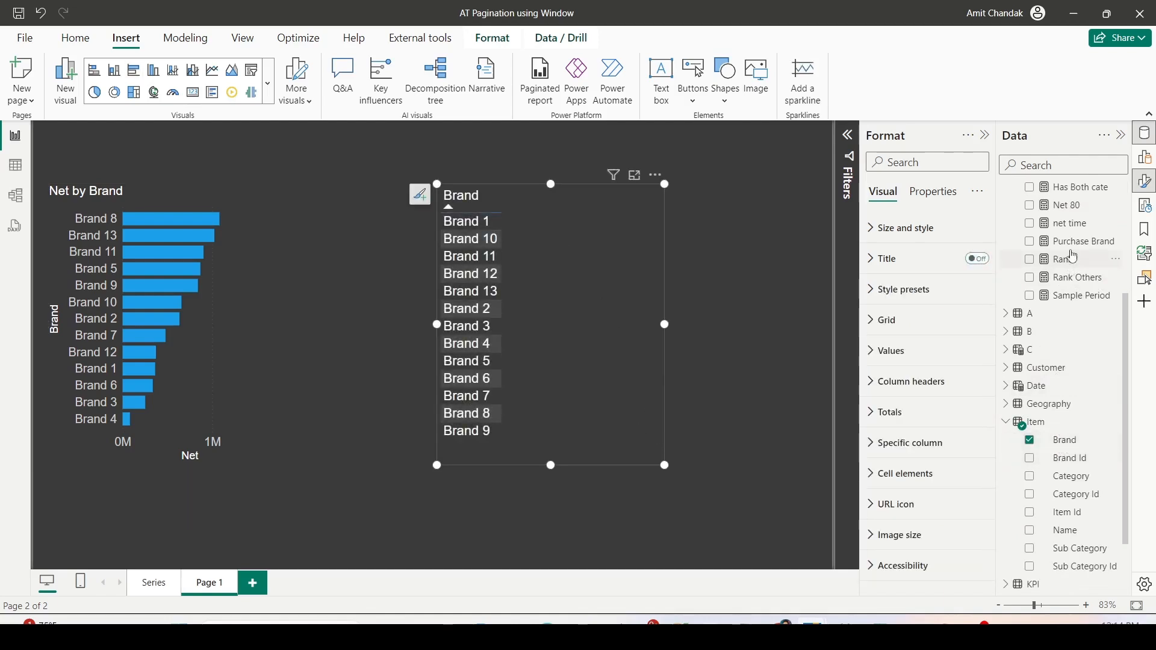
scroll(1060, 259, "up", 5)
left_click_drag(1072, 317, 588, 259)
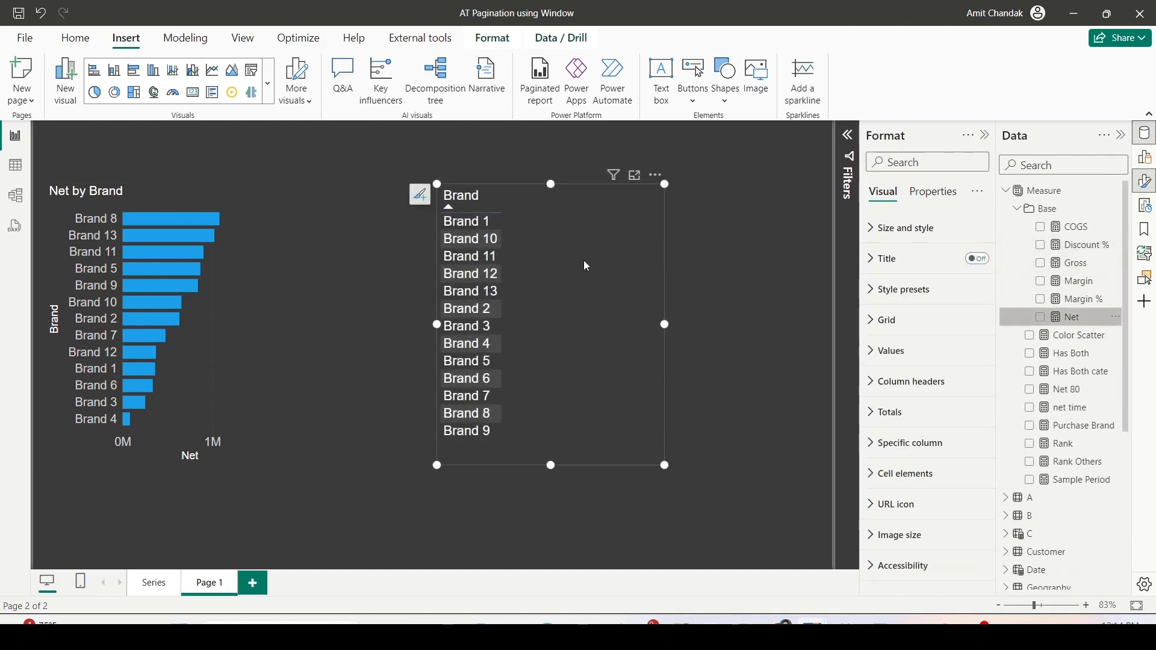
left_click_drag(666, 467, 766, 375)
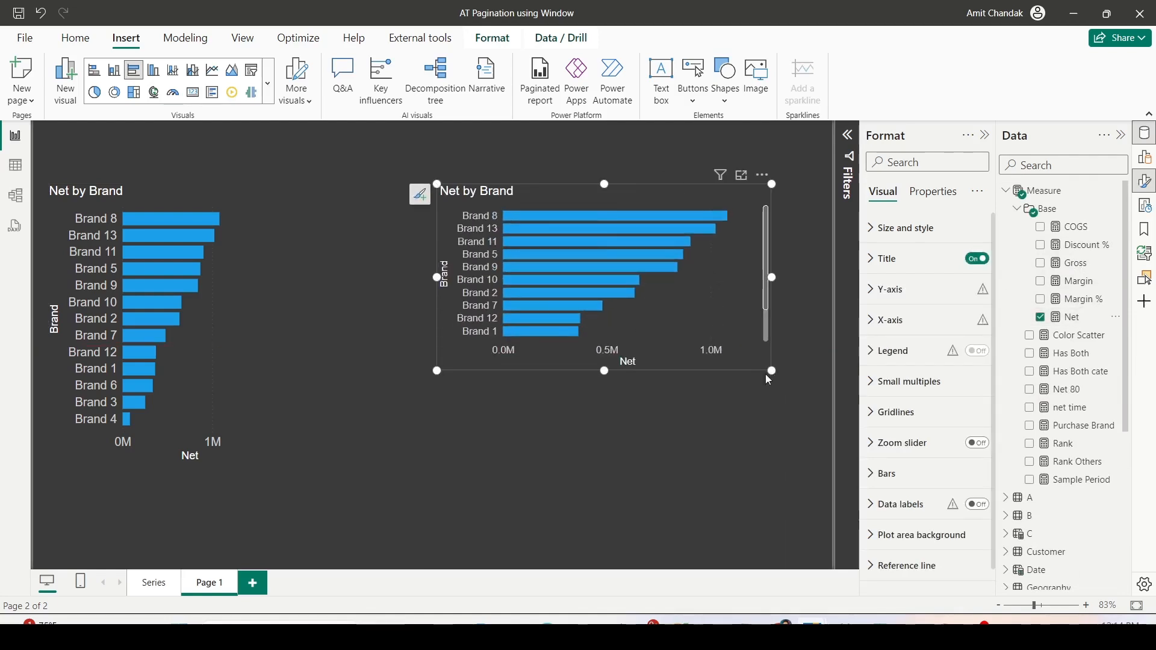
left_click(473, 459)
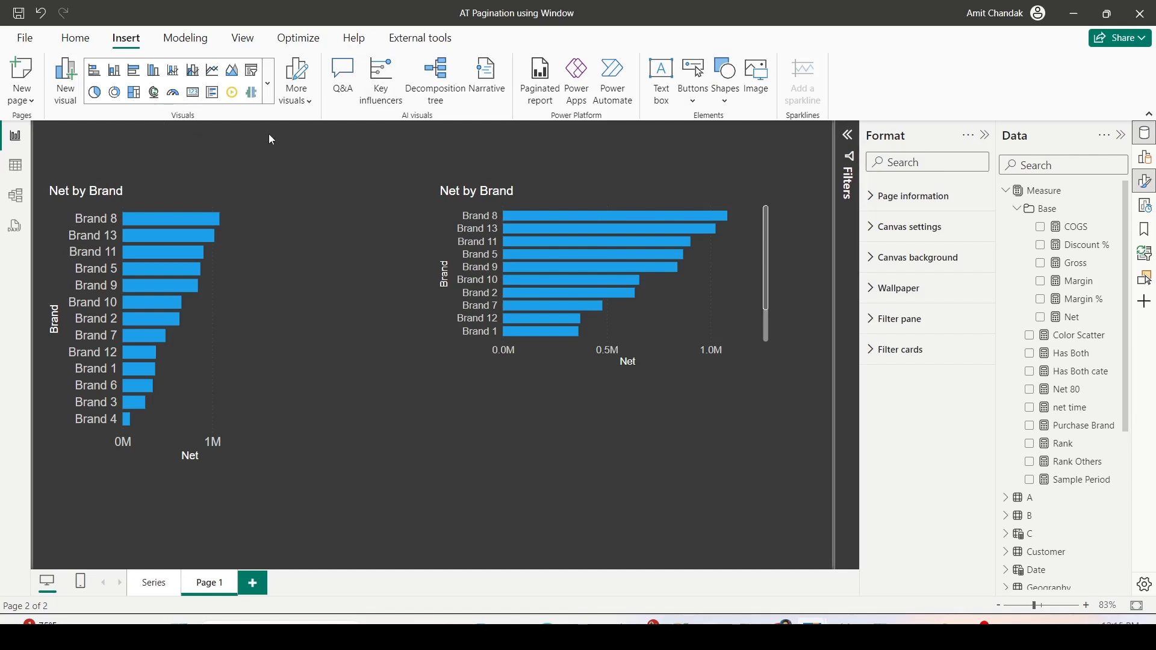
- Create a measure named Page Size 1 with the value 2 in the Measure table
left_click(1050, 191)
left_click(311, 81)
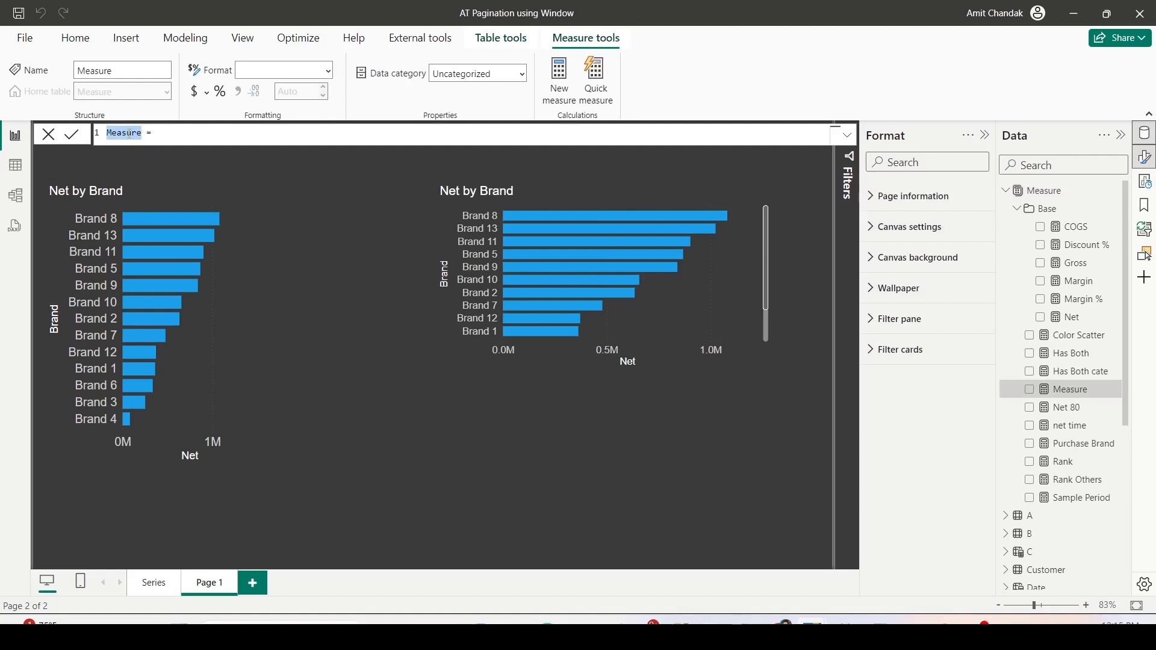
type("Page Size 1 = 2")
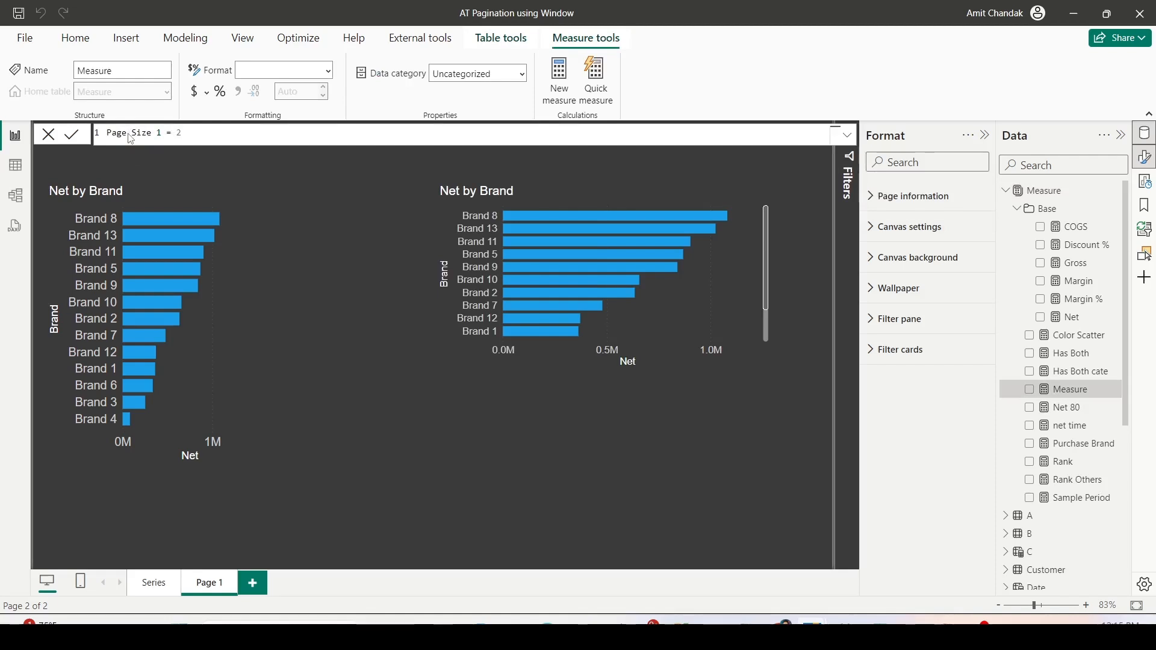
key("Return")
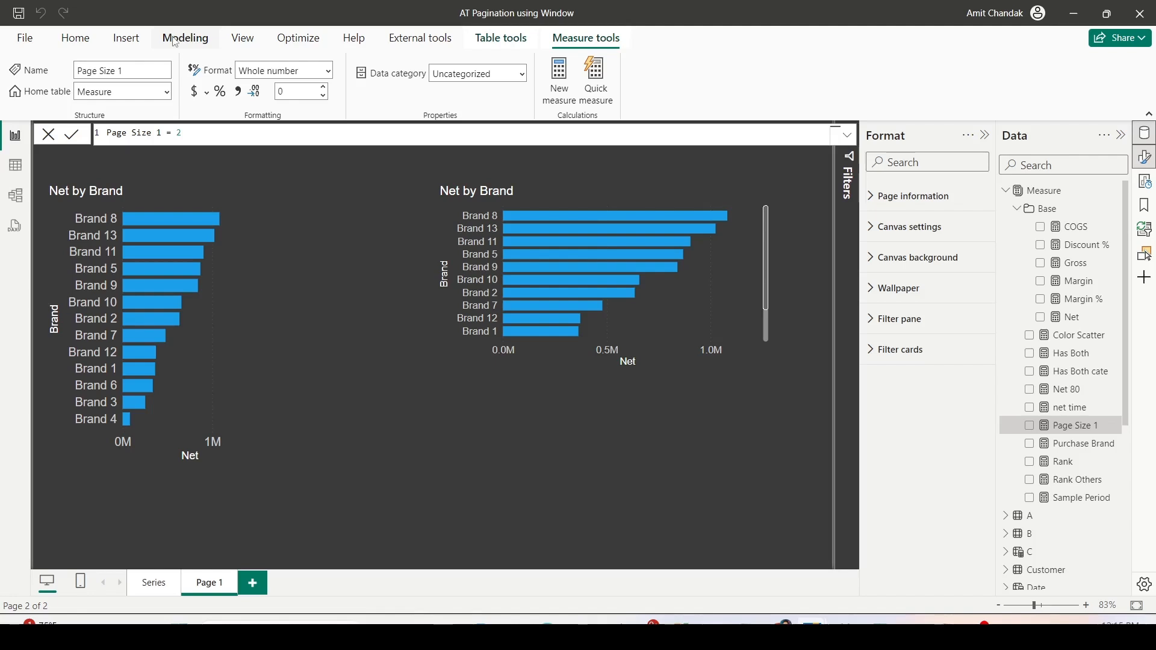
- Start a new numeric range parameter and name it Page
left_click_drag(160, 26, 213, 52)
left_click(187, 40)
left_click(305, 104)
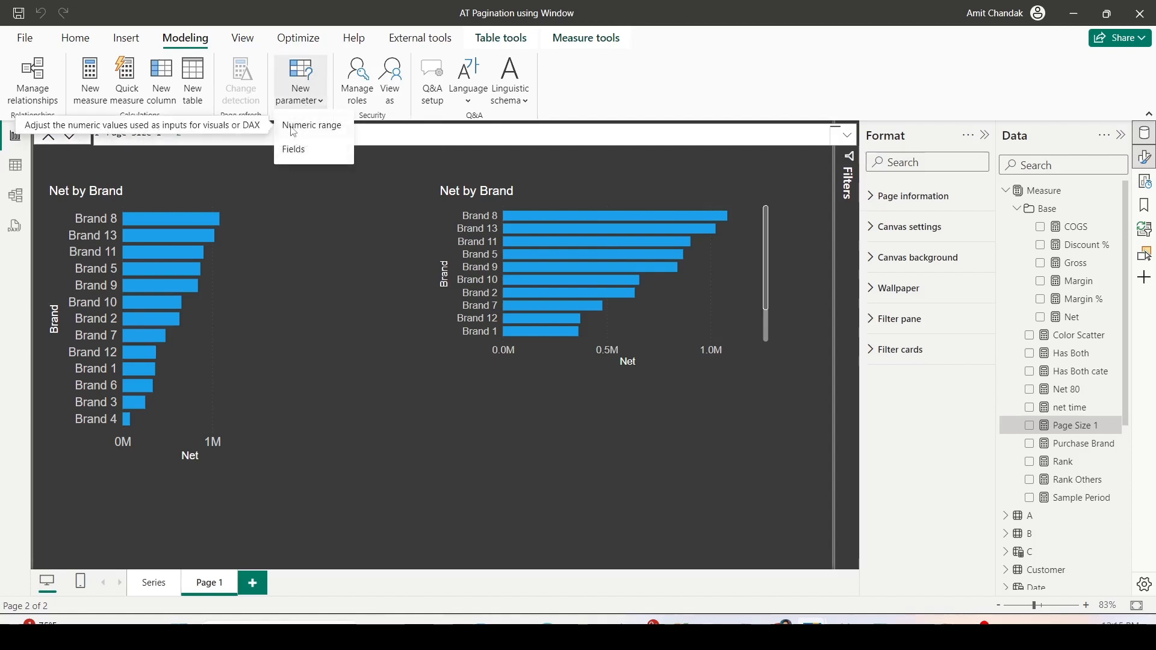
left_click(293, 128)
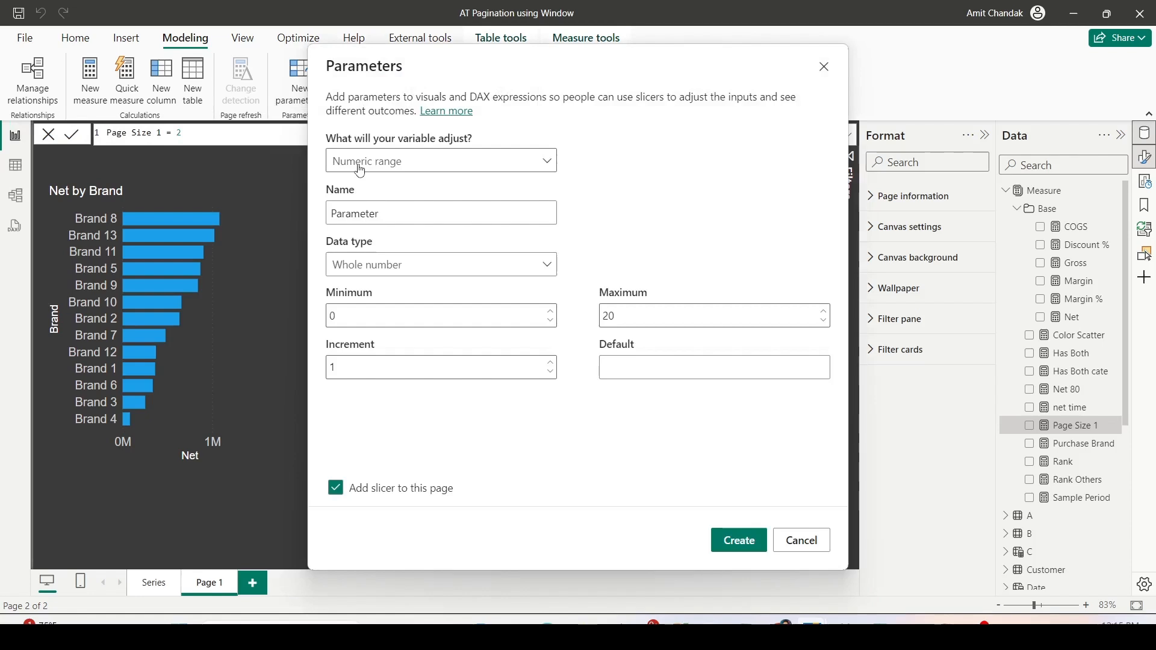
left_click(360, 171)
left_click(338, 162)
double_click(354, 212)
type("P")
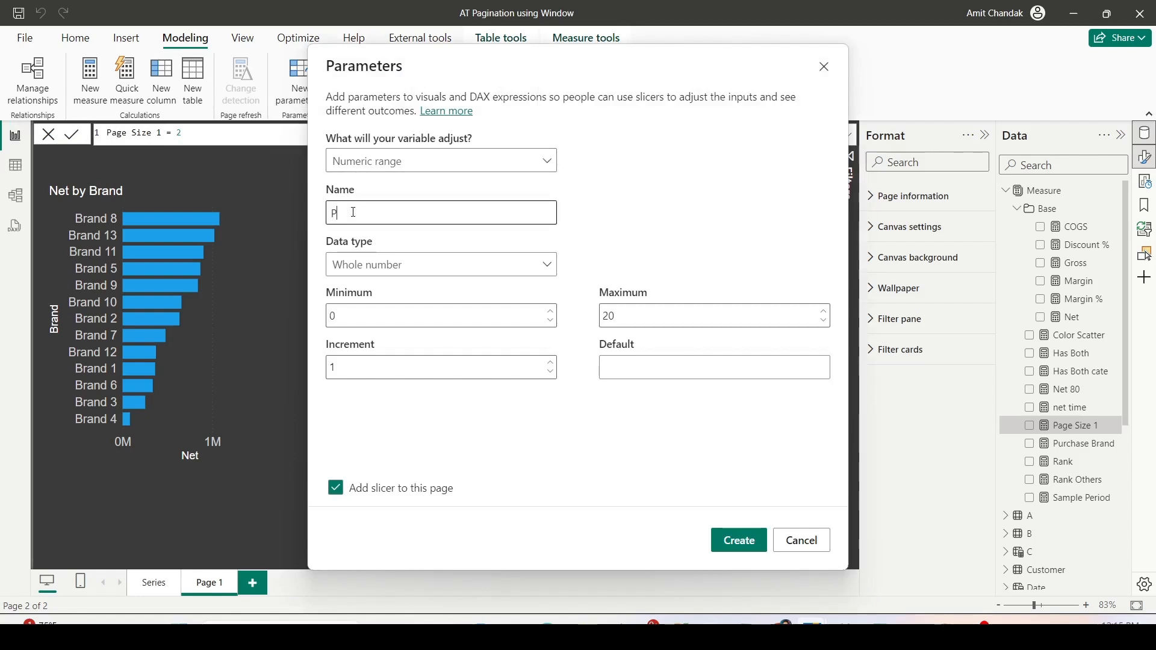
type("ages")
key("BackSpace")
- Give the Page parameter a minimum of 1, maximum of 200 and default of 1, and create it with a slicer
left_click(368, 320)
key("BackSpace")
type("1")
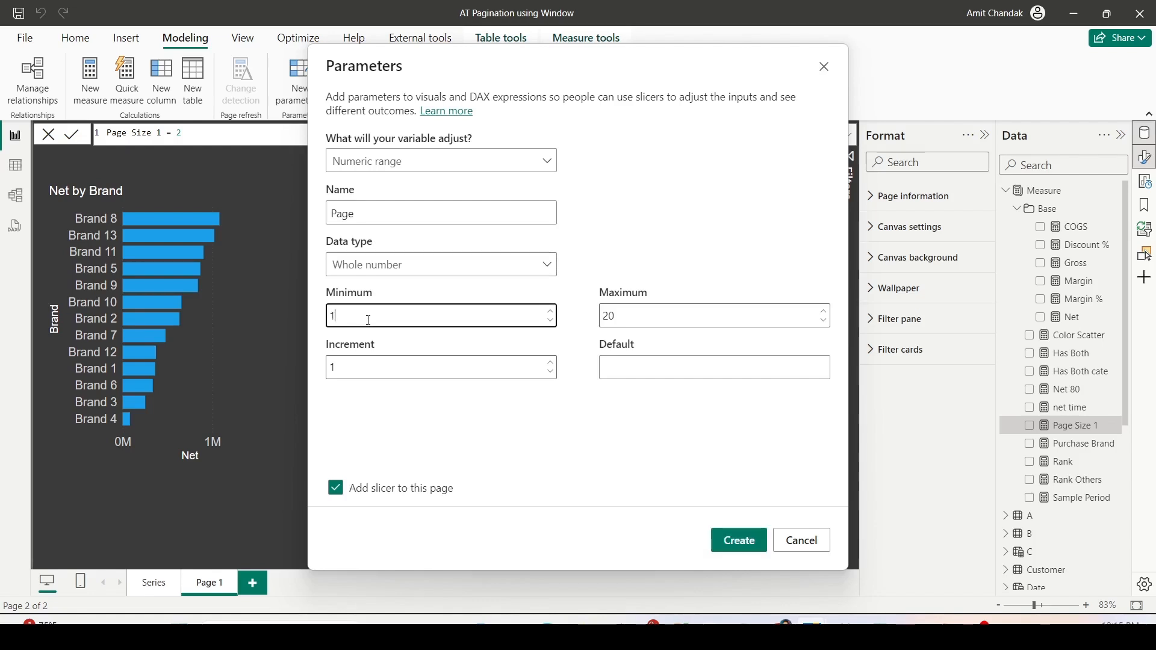
left_click(638, 320)
type("0")
left_click(625, 375)
type("1")
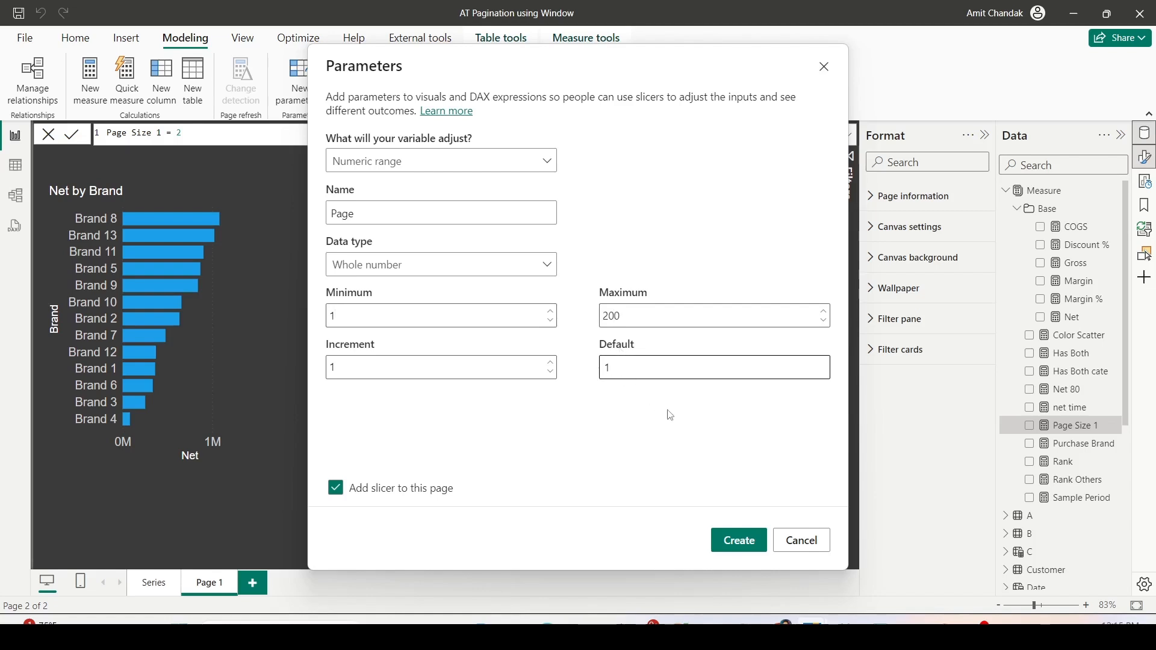
left_click(732, 549)
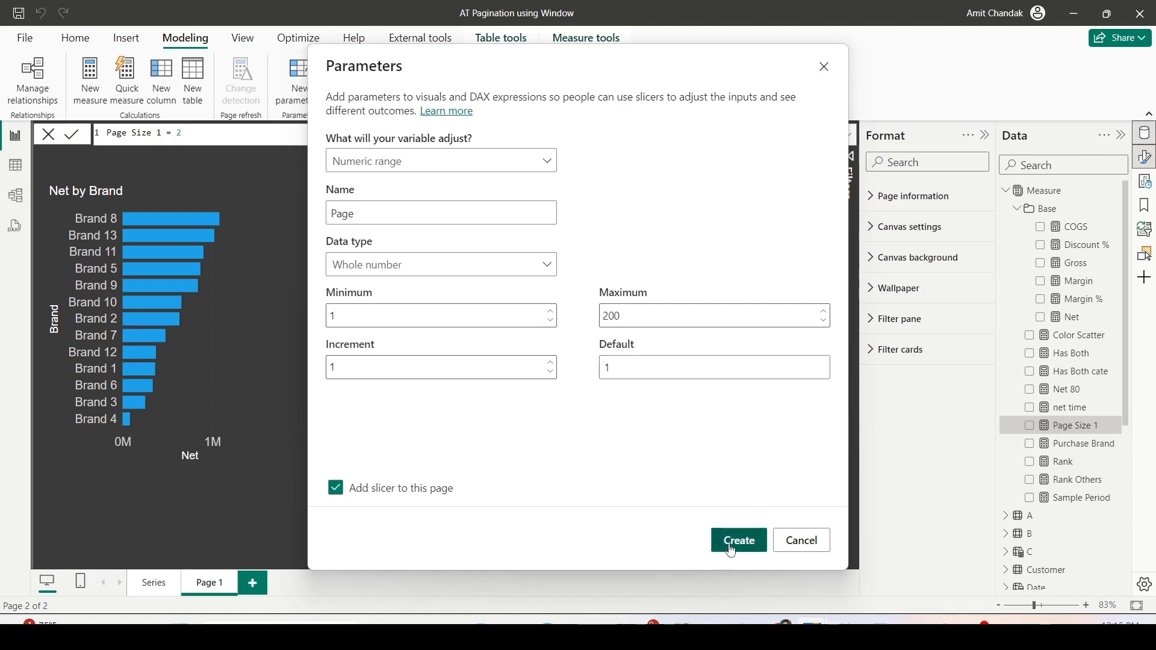
- Place the Page slicer below the second Net by Brand chart and convert it to a widened Slicer (new) visual
left_click_drag(171, 517, 572, 449)
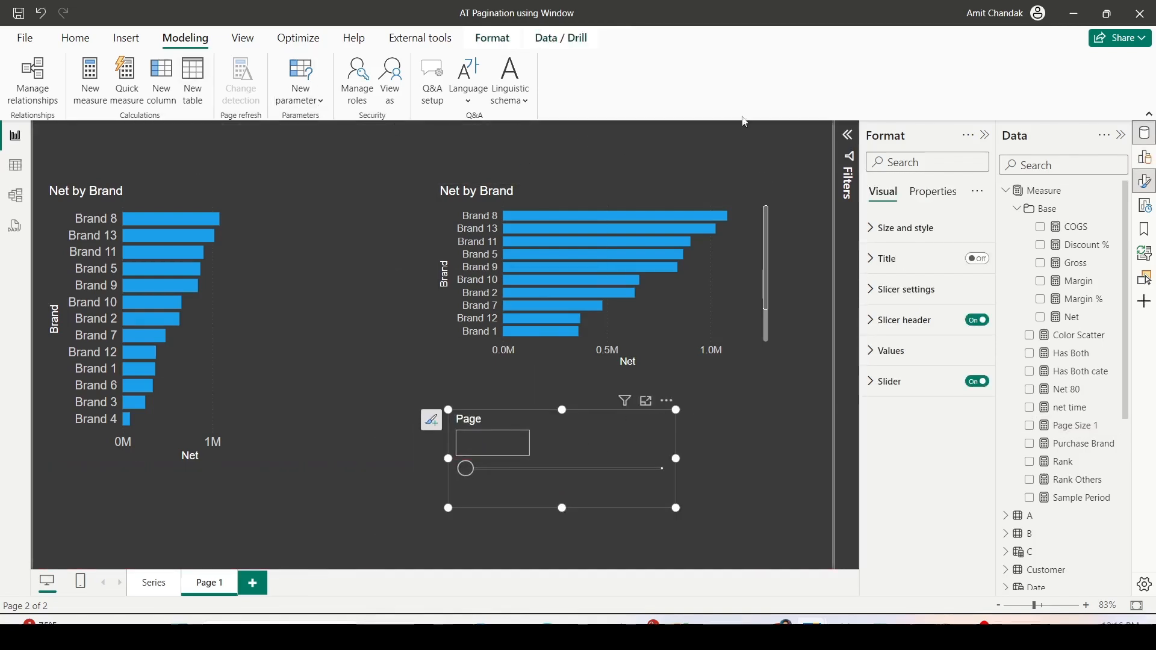
left_click(1148, 165)
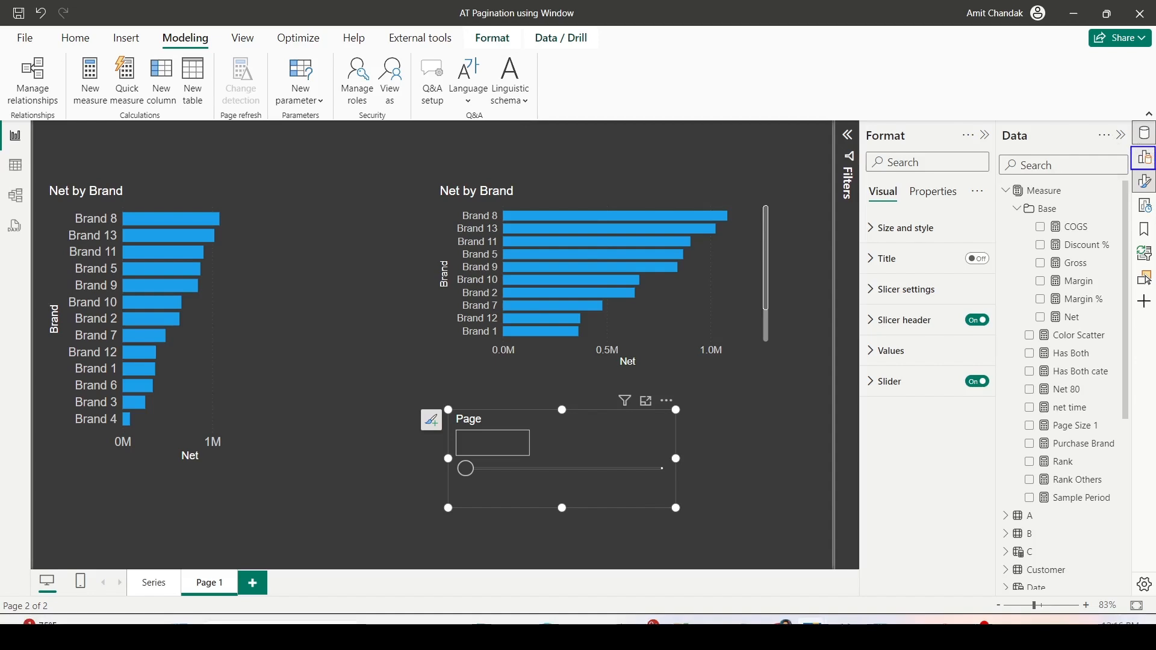
left_click(1145, 158)
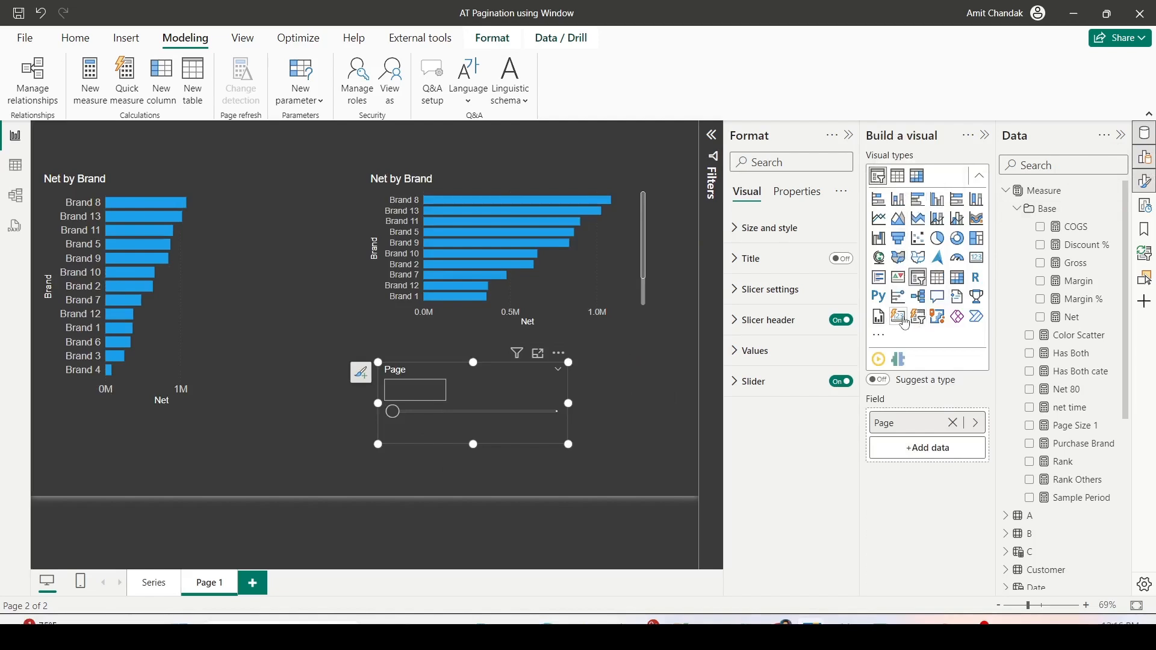
left_click(918, 317)
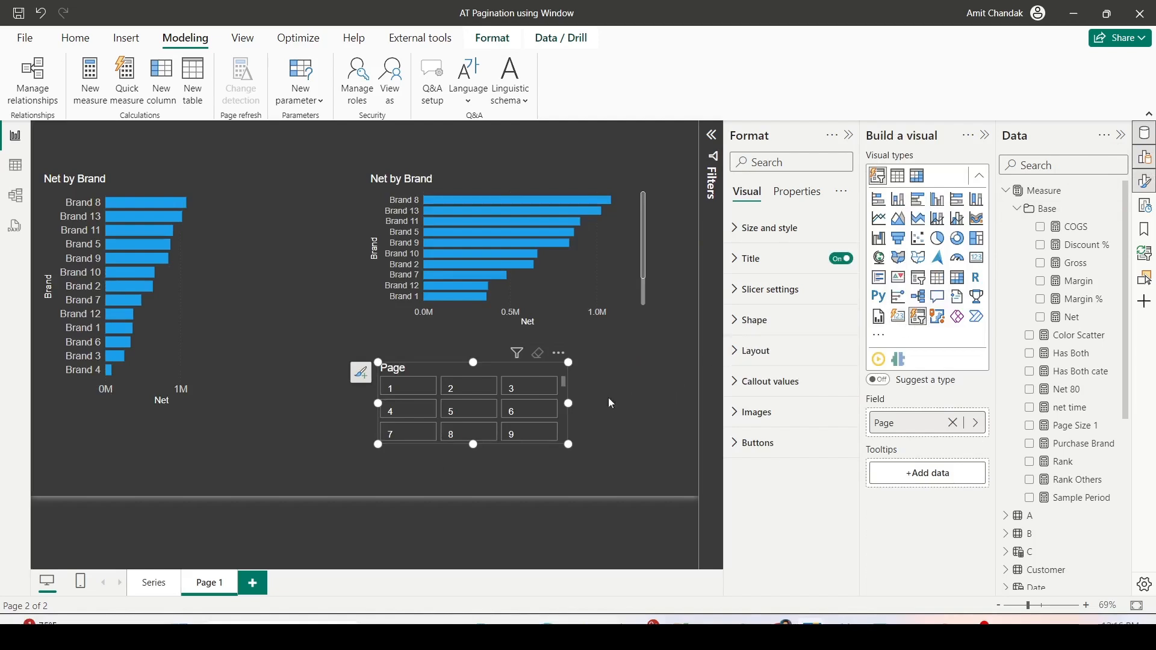
left_click_drag(570, 403, 678, 403)
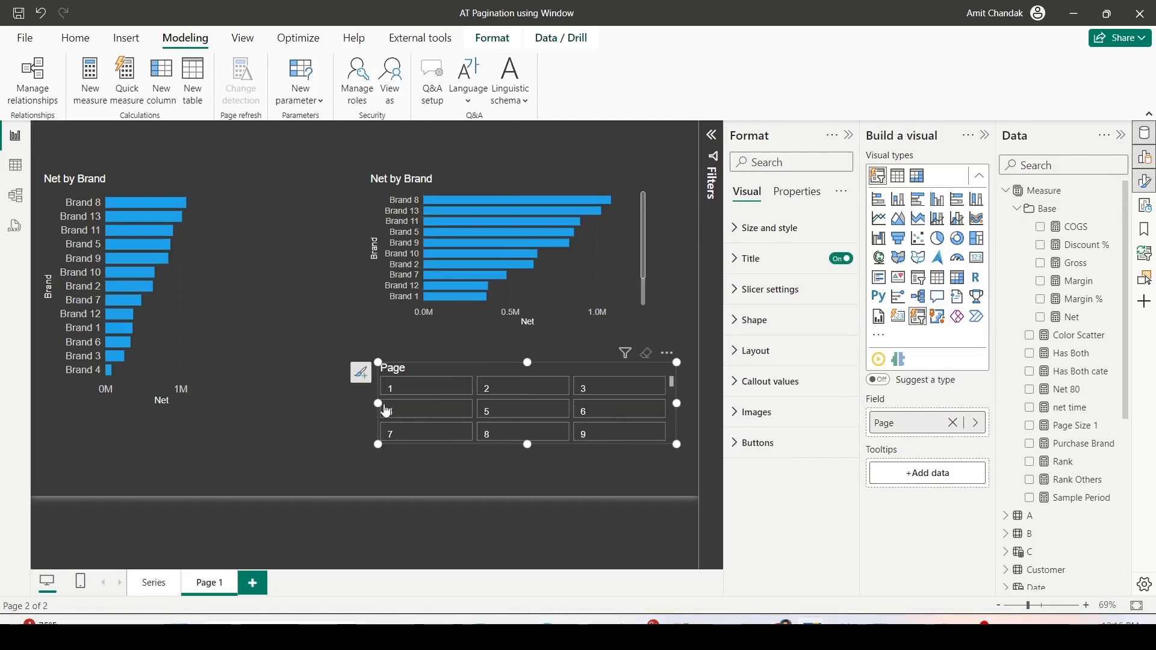
left_click_drag(378, 403, 353, 403)
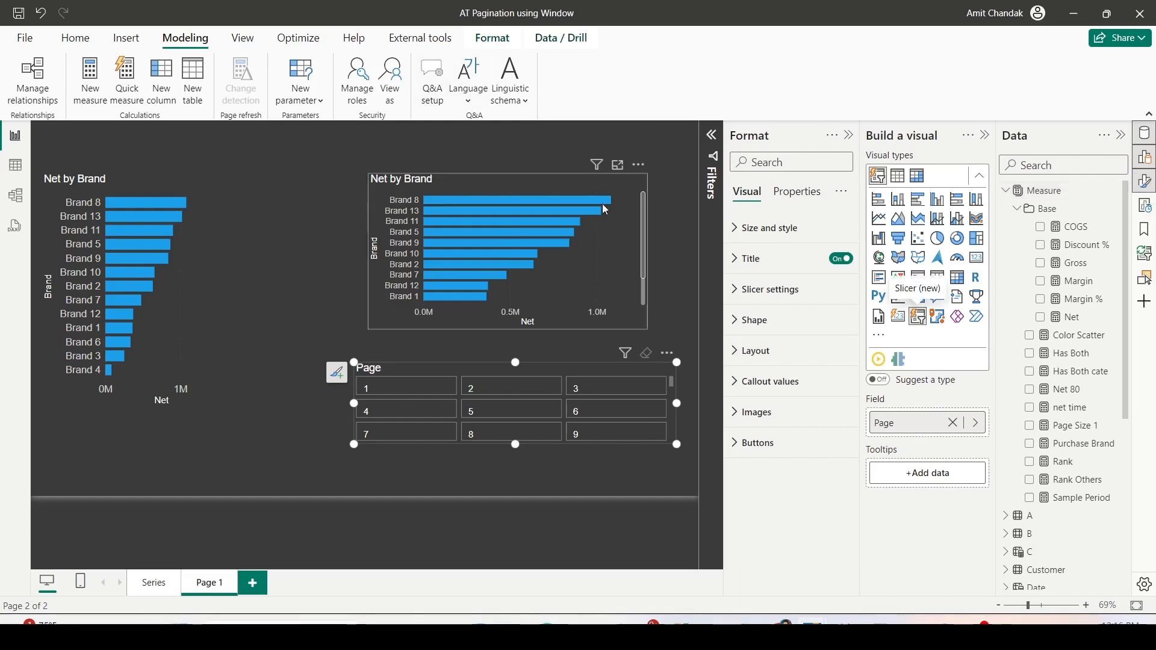
left_click(671, 355)
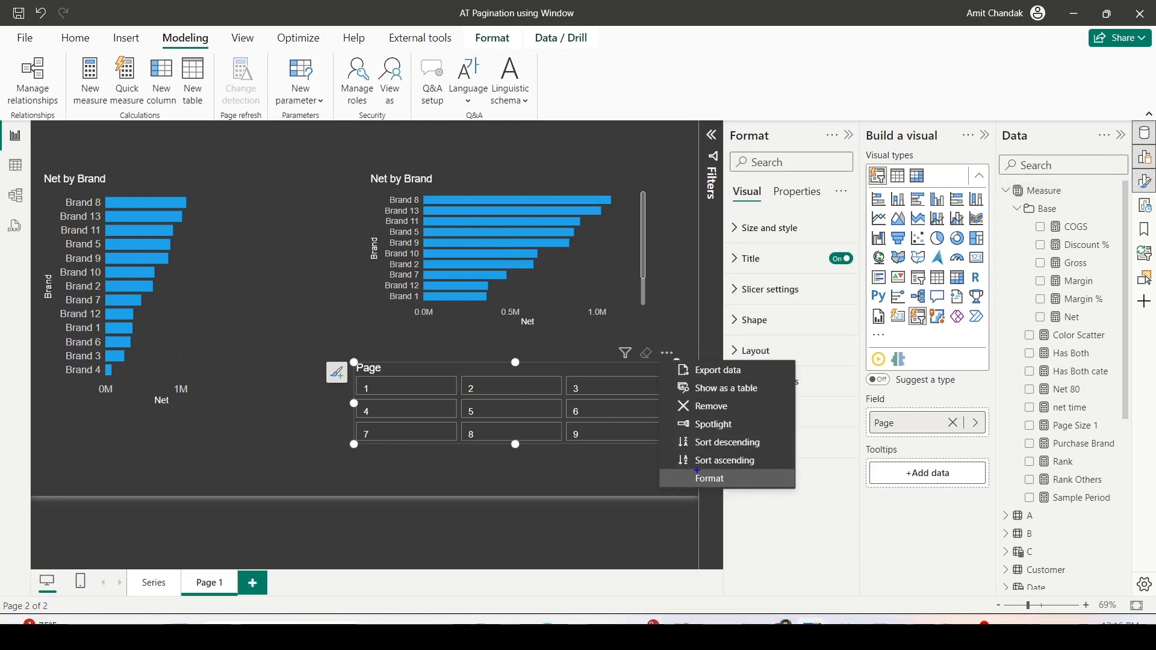
left_click_drag(673, 361, 675, 363)
left_click_drag(676, 469, 766, 488)
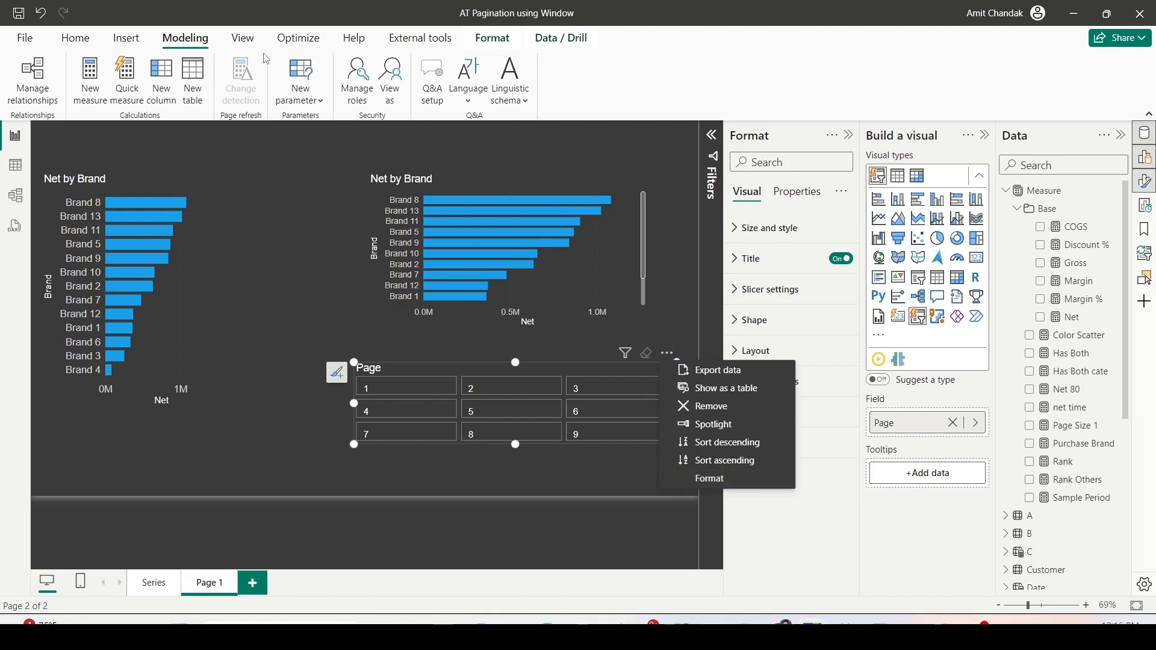
left_click(249, 47)
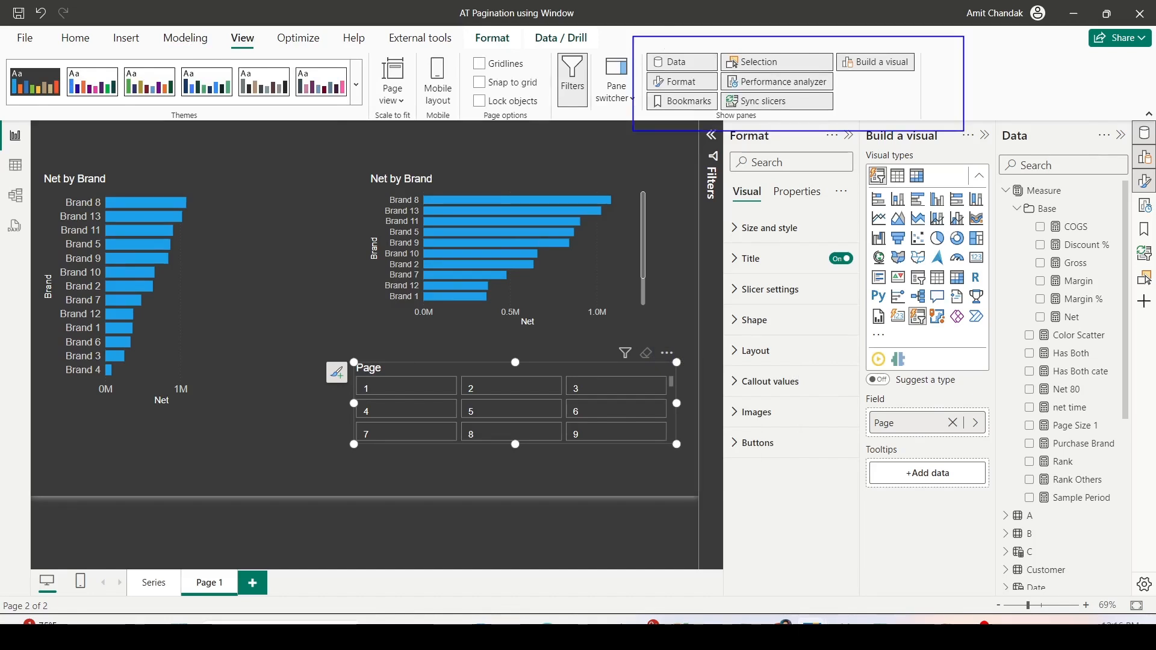
- Lay out the Page slicer in 1 row and 10 columns and reduce its height to a thin strip
left_click(755, 350)
scroll(765, 327, "down", 2)
left_click(762, 354)
type("1")
key("Tab")
type("19")
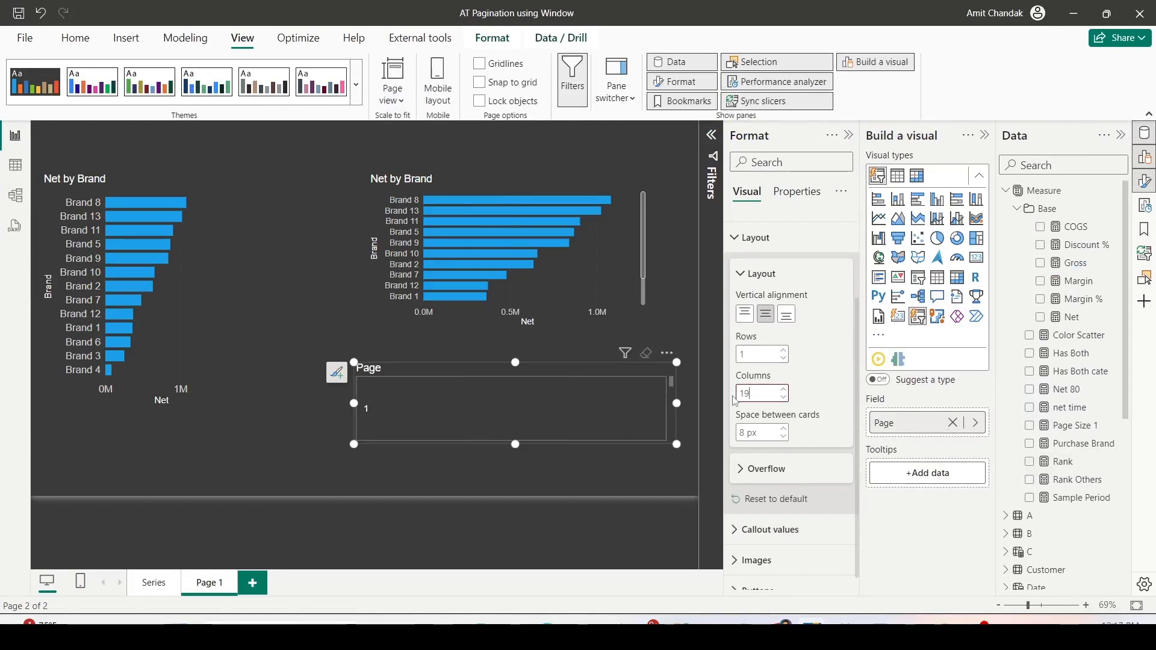
key("BackSpace")
type("0")
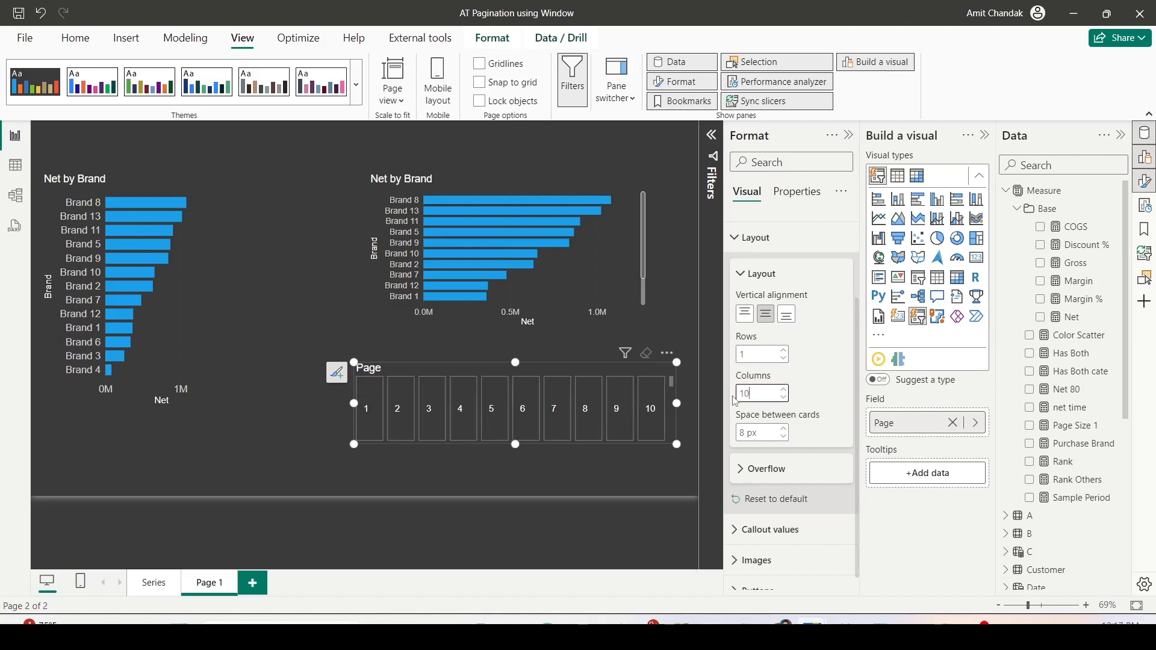
left_click_drag(515, 444, 506, 403)
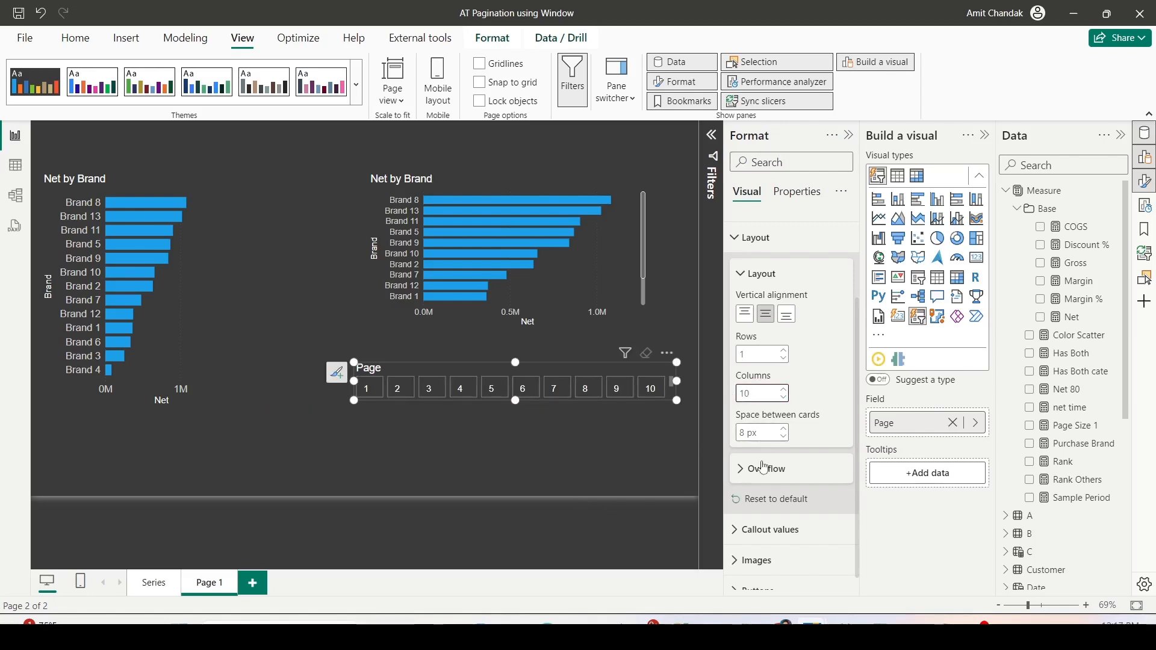
- Set the Page slicer's overflow direction to Horizontal and make the slicer slightly taller
left_click(745, 473)
scroll(783, 433, "down", 2)
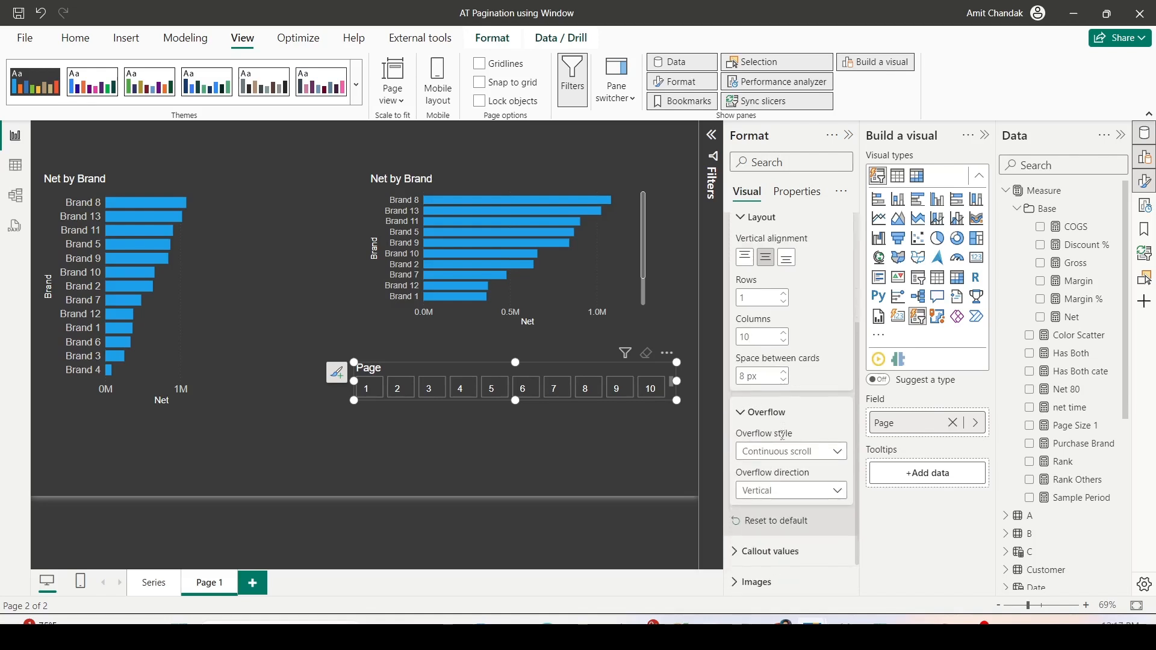
left_click(786, 453)
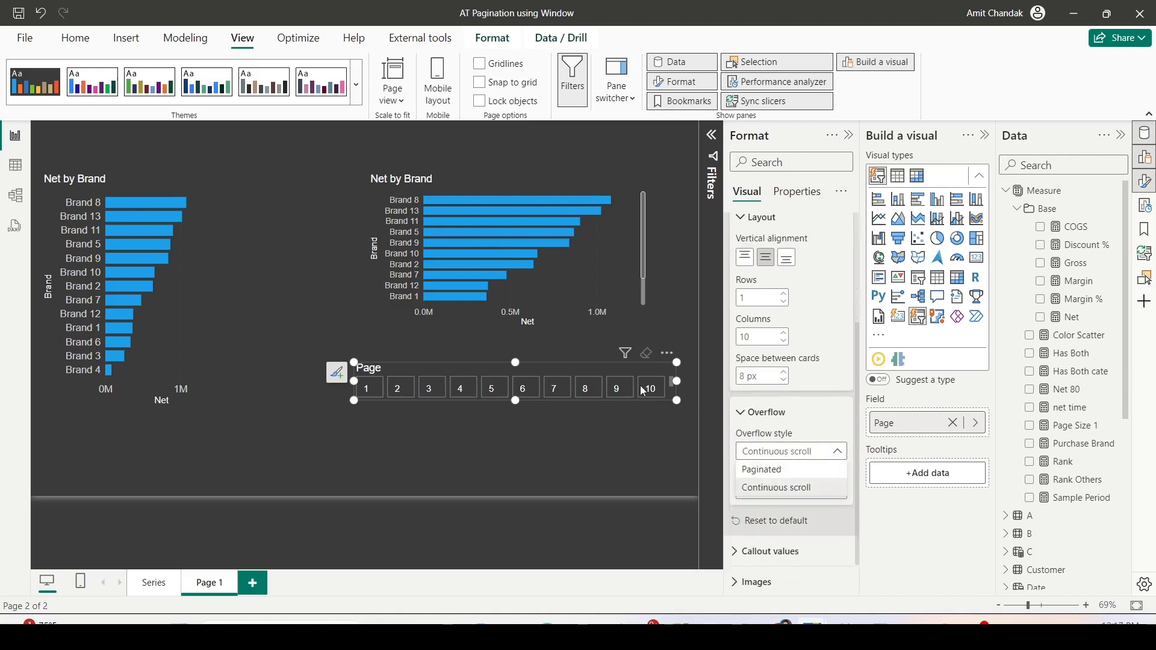
scroll(581, 384, "down", 2)
scroll(582, 384, "up", 2)
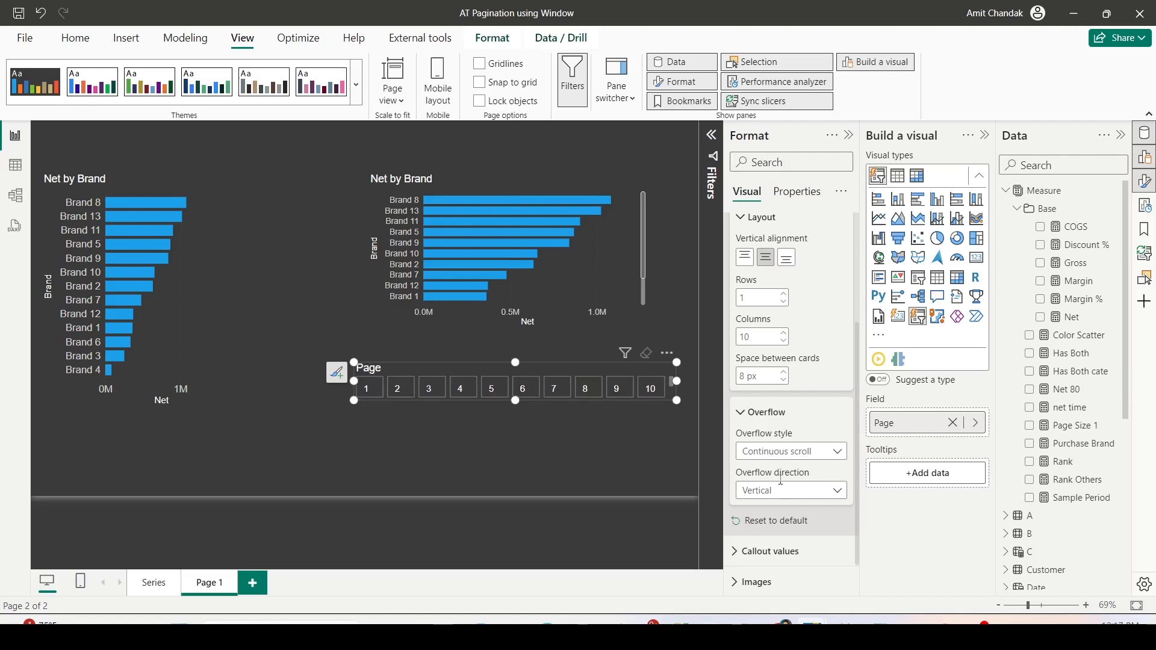
left_click(781, 493)
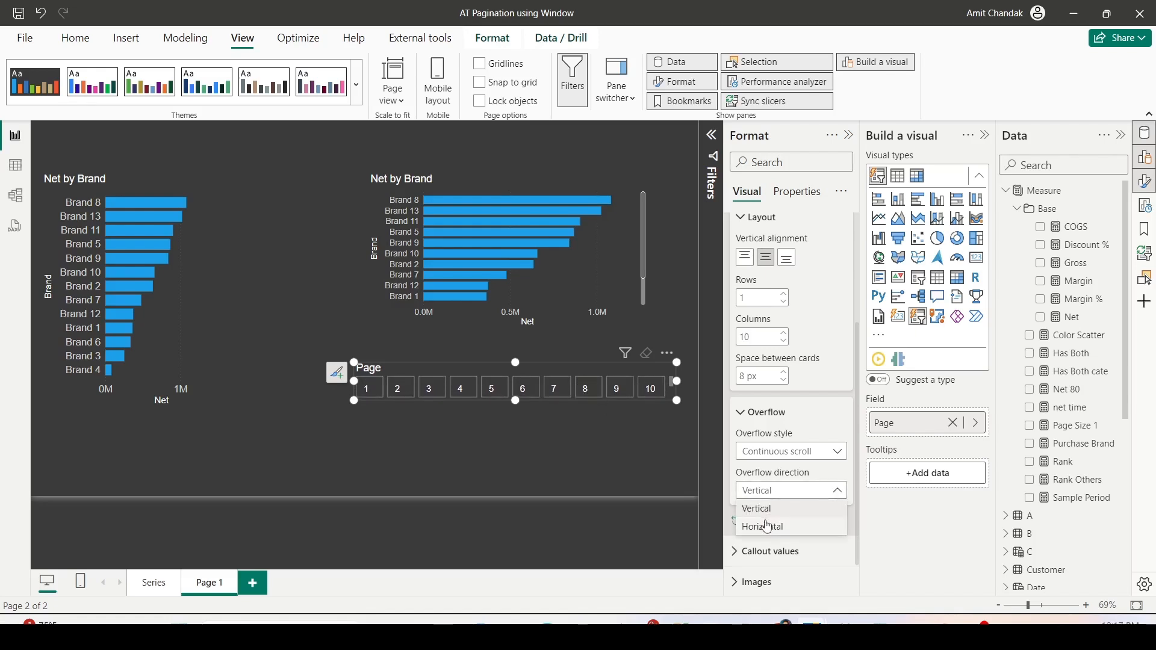
left_click(768, 527)
mouse_move(533, 400)
left_mouse_down()
mouse_move(510, 402)
mouse_move(518, 410)
left_mouse_up()
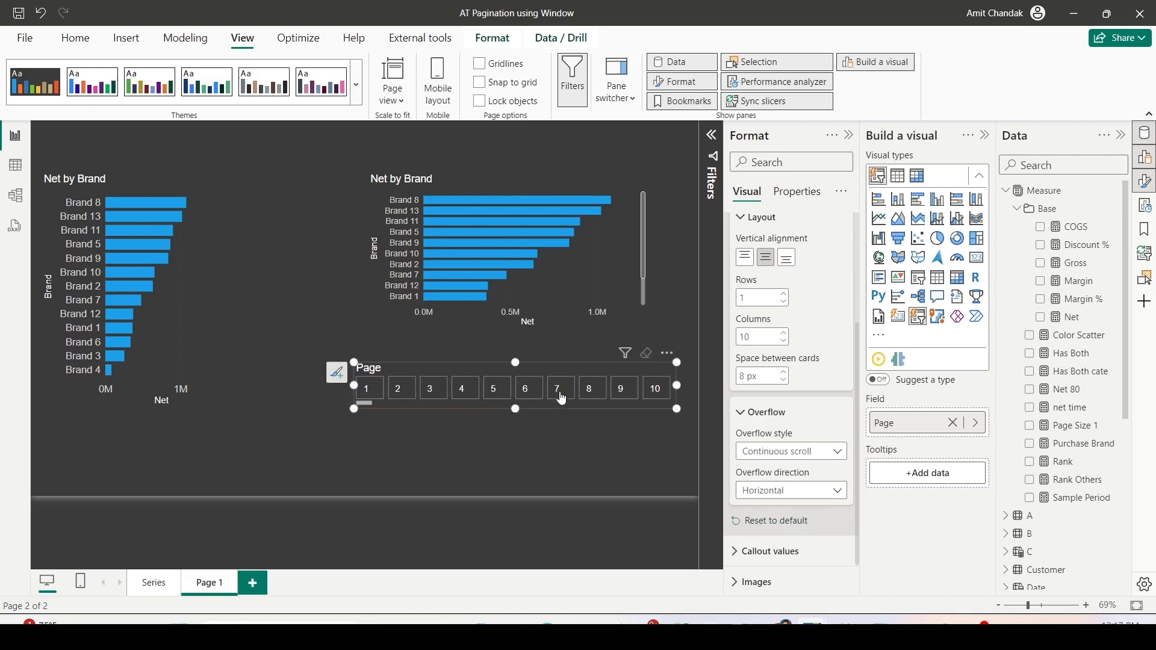
scroll(472, 399, "down", 2)
left_click_drag(378, 403, 405, 397)
scroll(407, 399, "up", 5)
scroll(410, 402, "up", 3)
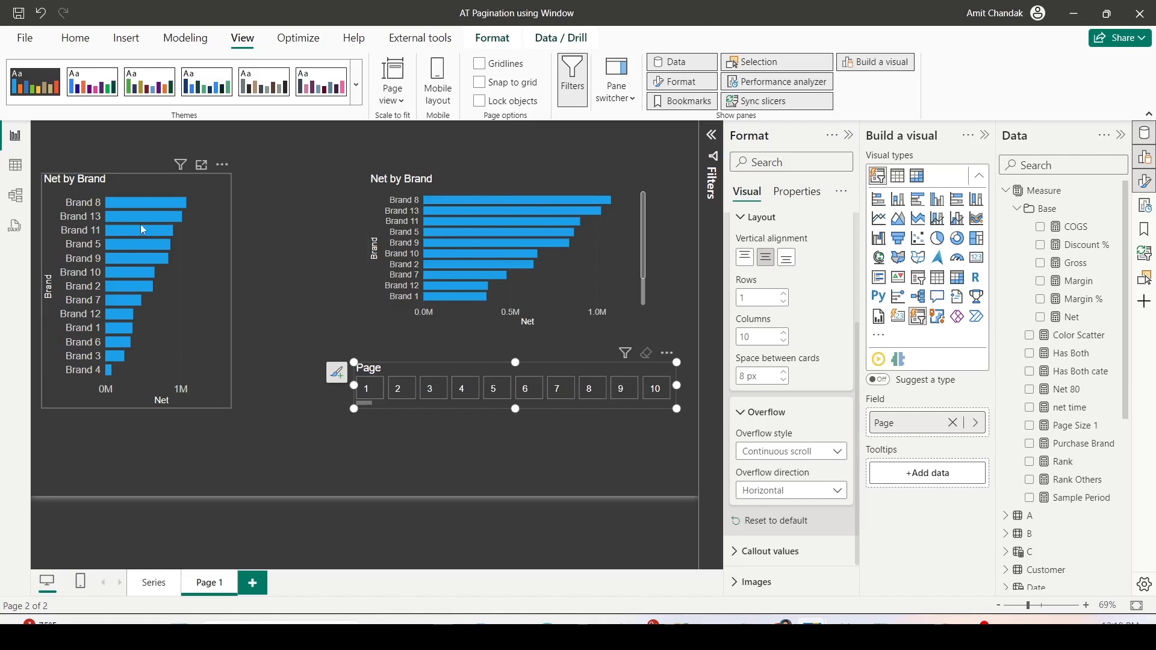
- Start a measure named No Of Pages in the Measure table, declaring a variable _rowcnt that begins with COUNTROWS
mouse_move(144, 231)
left_click(1045, 190)
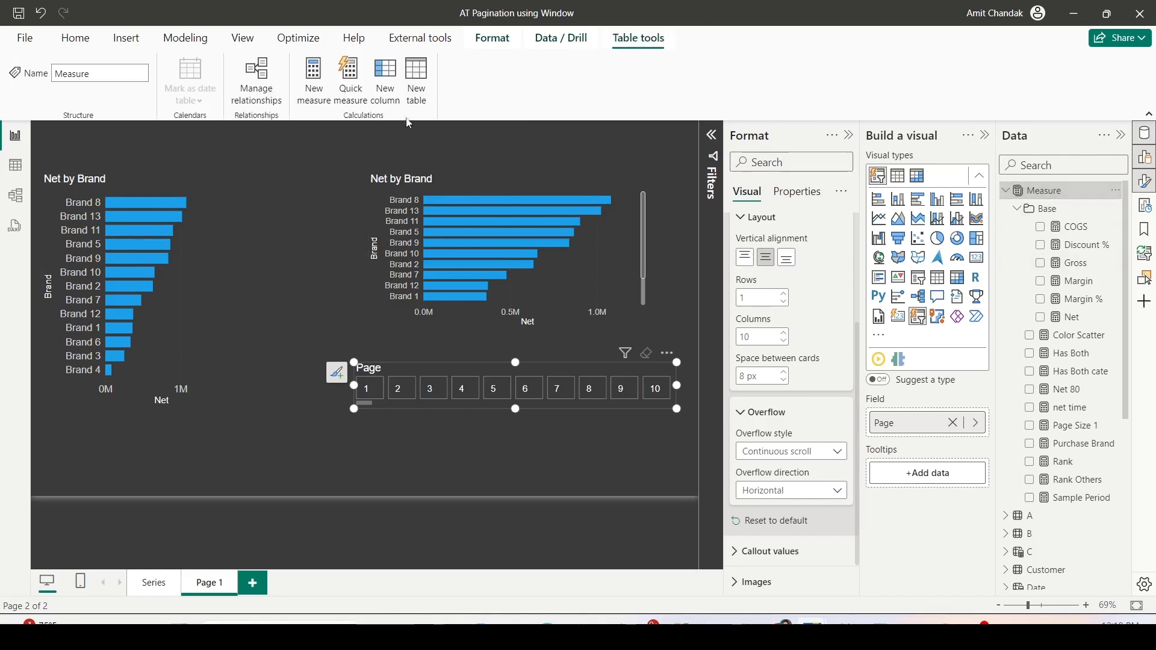
left_click(312, 97)
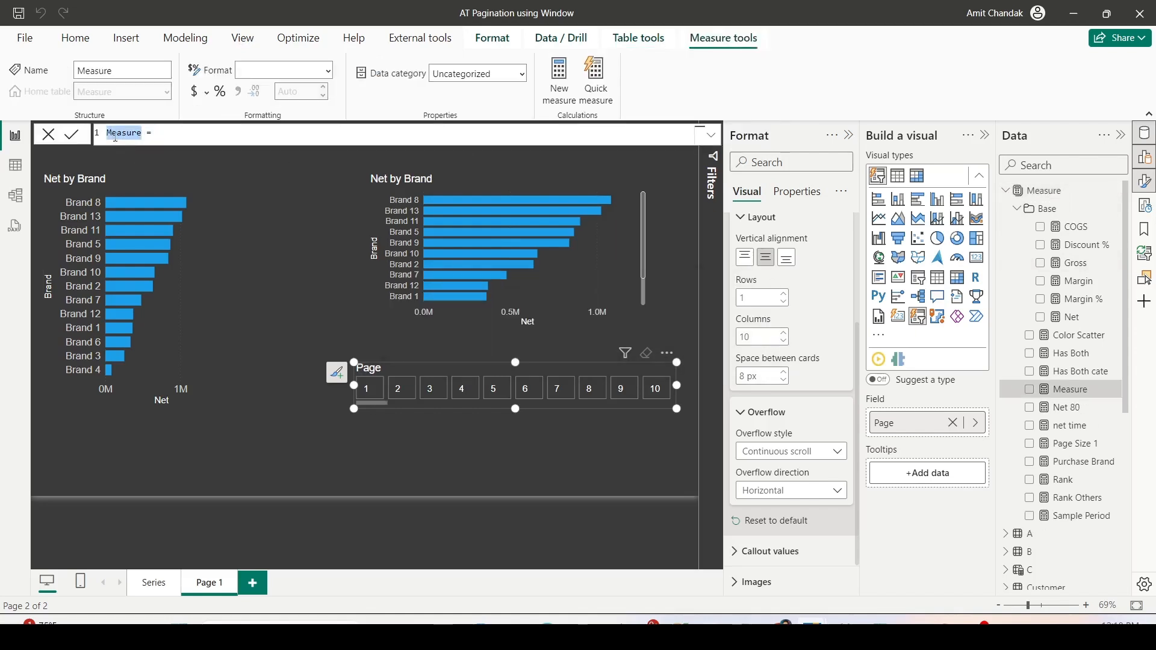
type("Ne Of Pages")
type("var _")
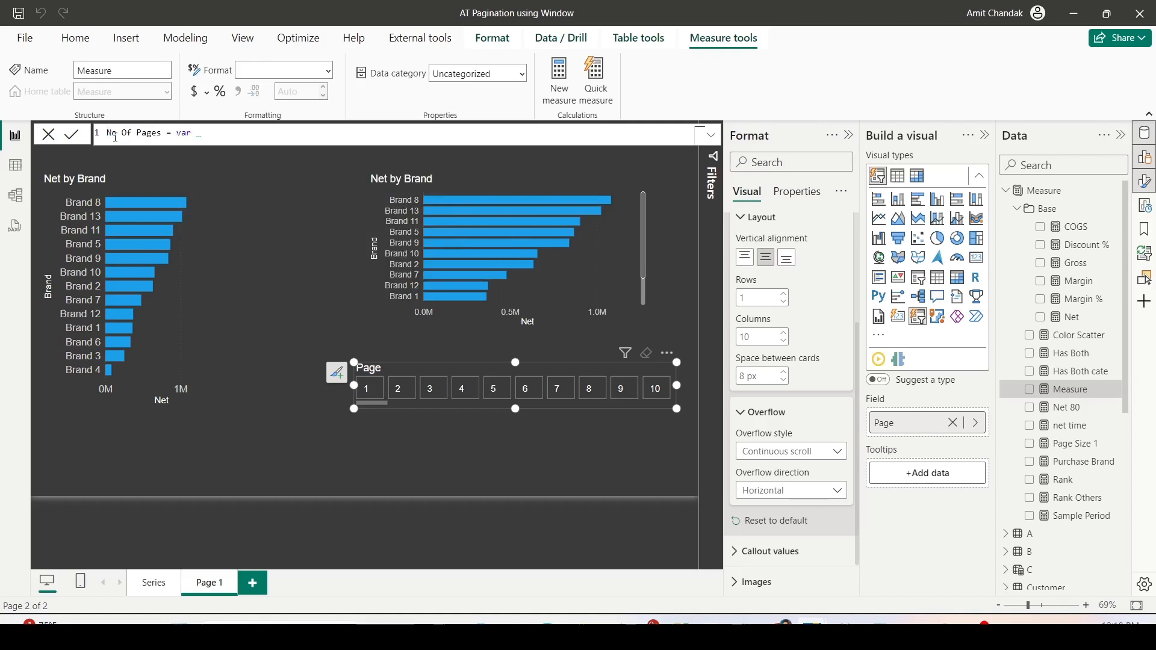
type("rowcnt = cot")
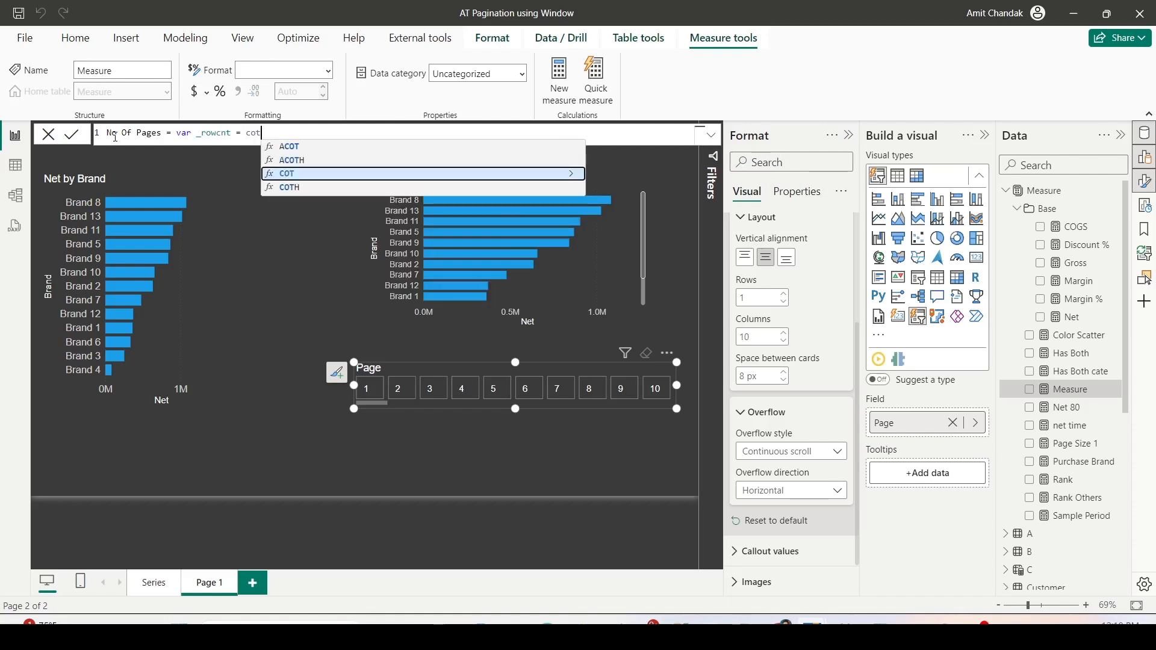
key("BackSpace")
type("UNTROWS(")
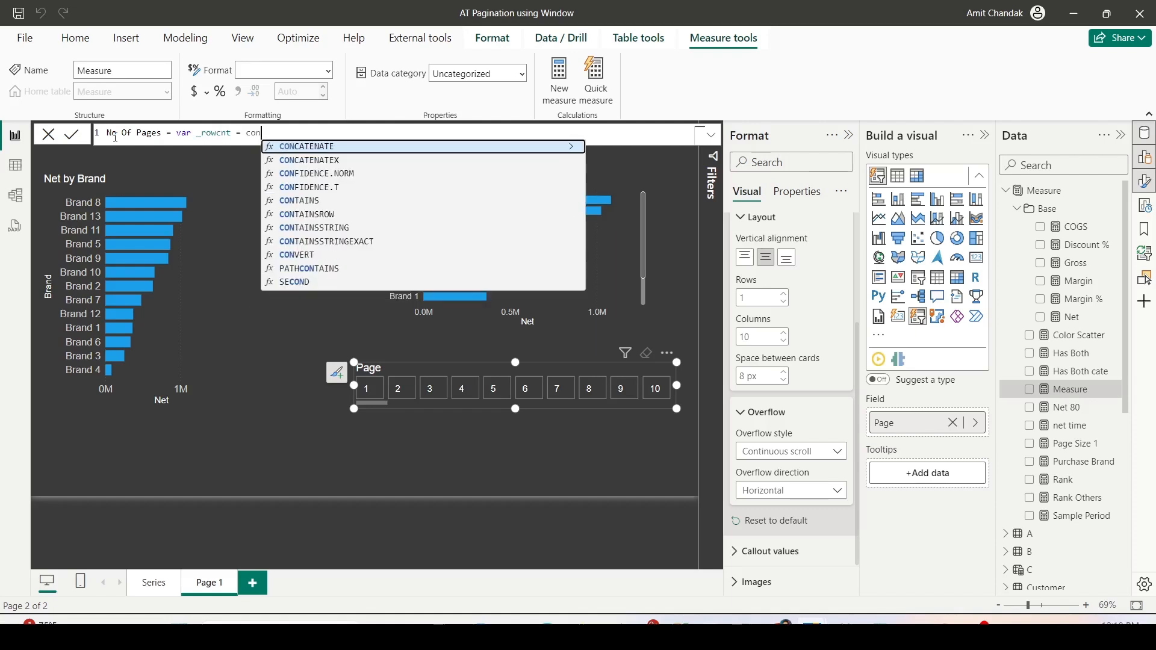
key("Tab")
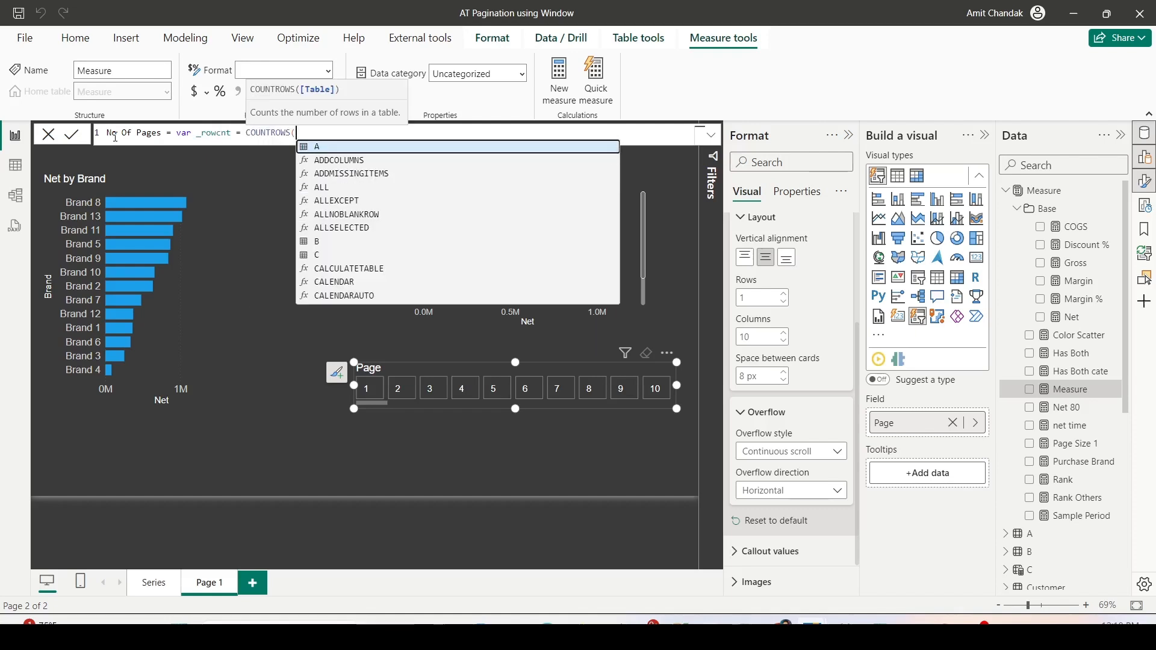
- Nest a SUMMARIZE of the Item table inside the measure's COUNTROWS function
type("SUMM")
key("Tab")
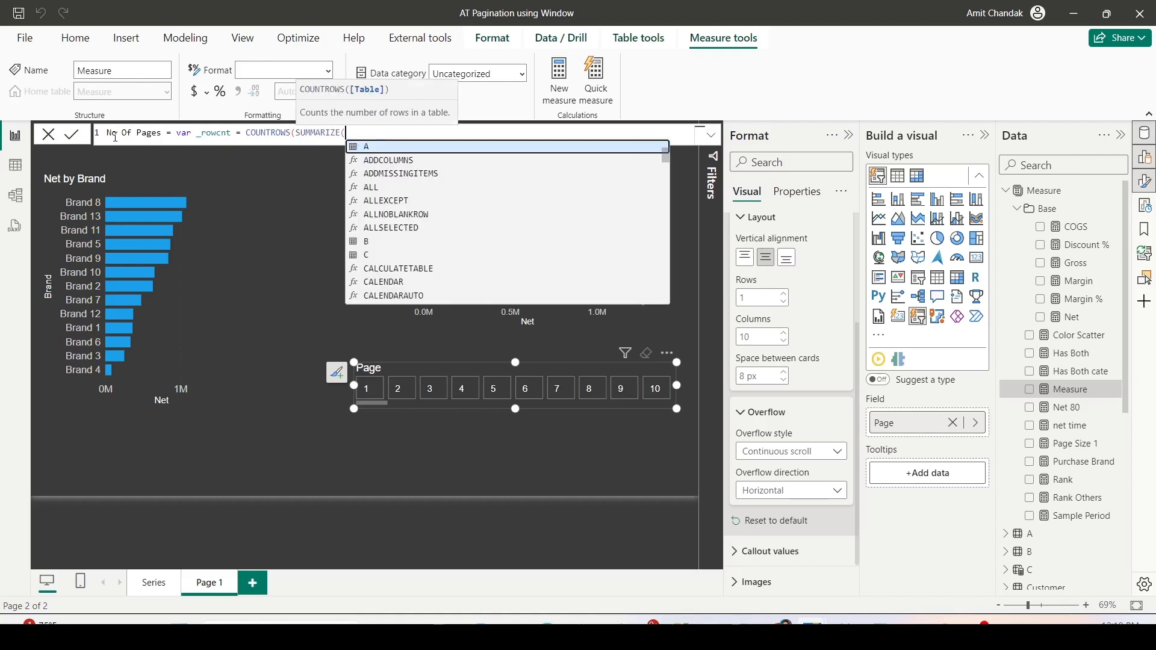
type("sale")
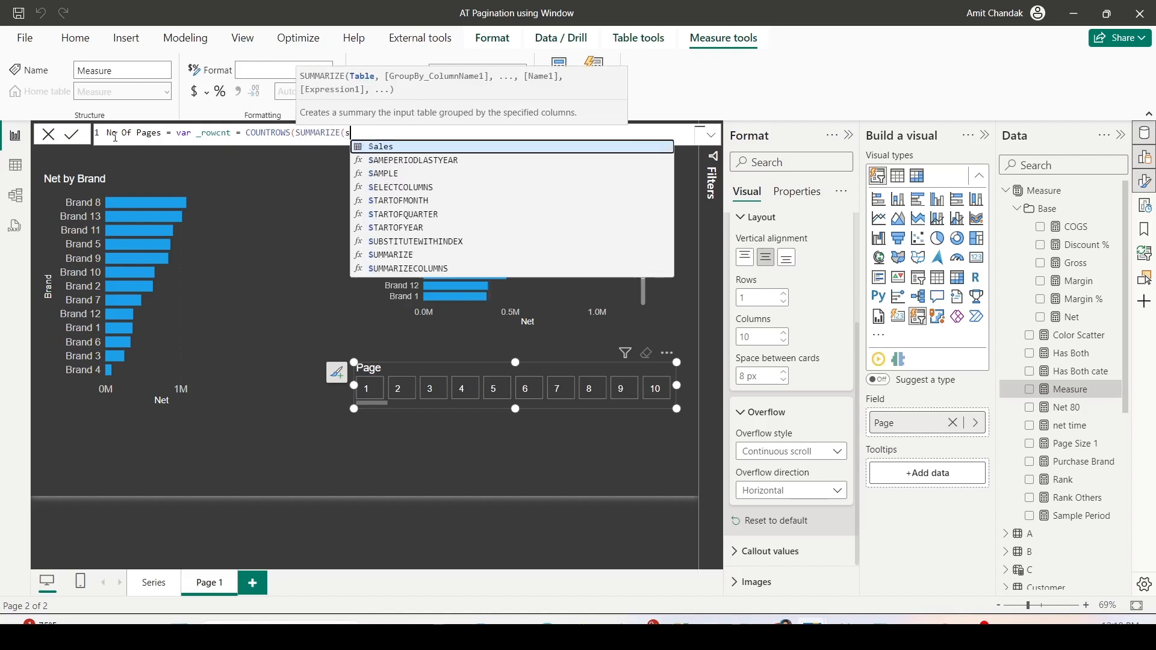
key("BackSpace")
key("BackSpace")
key("BackSpace")
key("BackSpace")
type("Ite")
key("Tab")
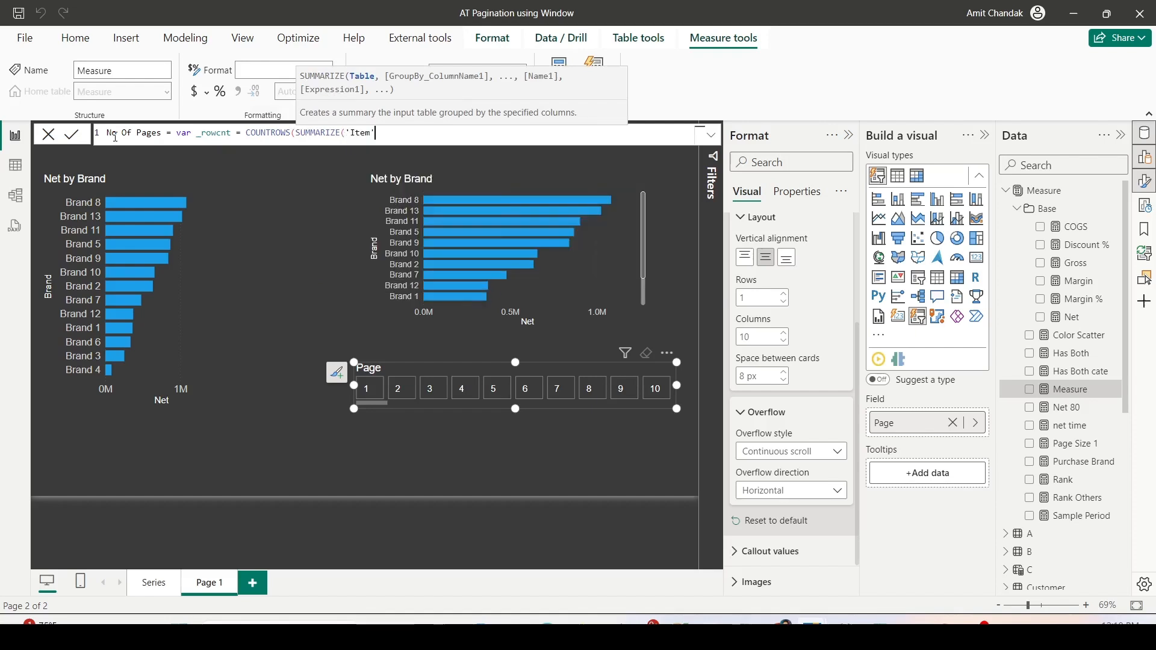
type("[b")
key("BackSpace")
- Group the SUMMARIZE by 'Item'[Brand], add a column "_1" holding [Net], and close both functions
type(", Ir")
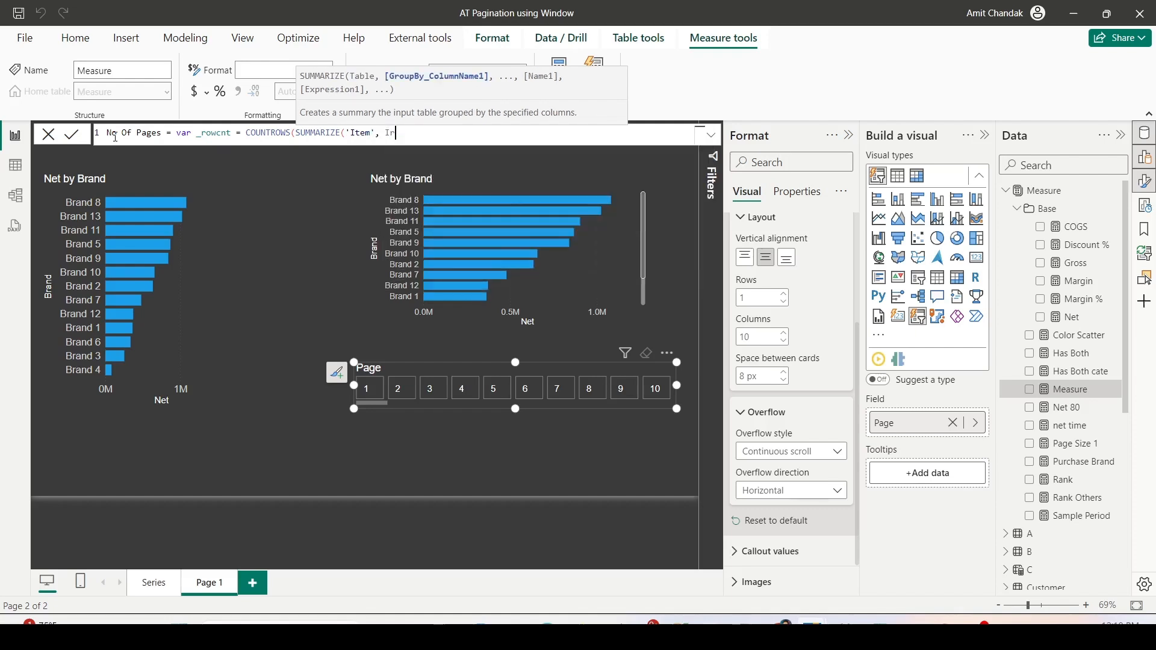
key("Down")
key("Down")
key("Tab")
type(", ")
type("\"\"")
type("_1\"")
type(", ")
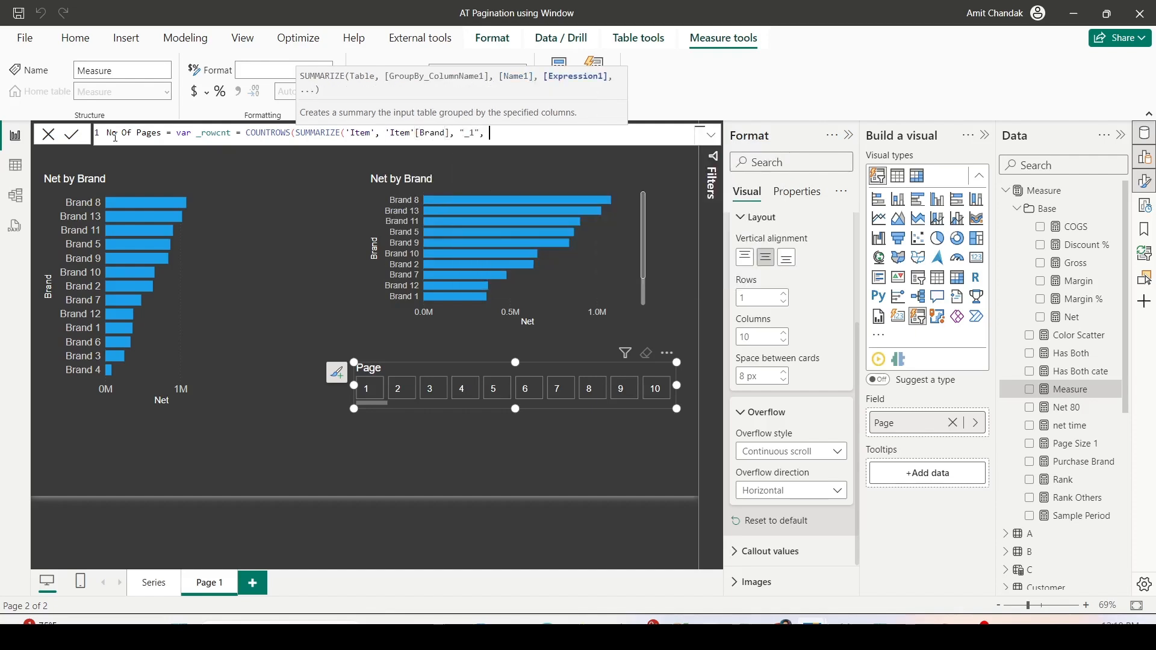
type("[Net]")
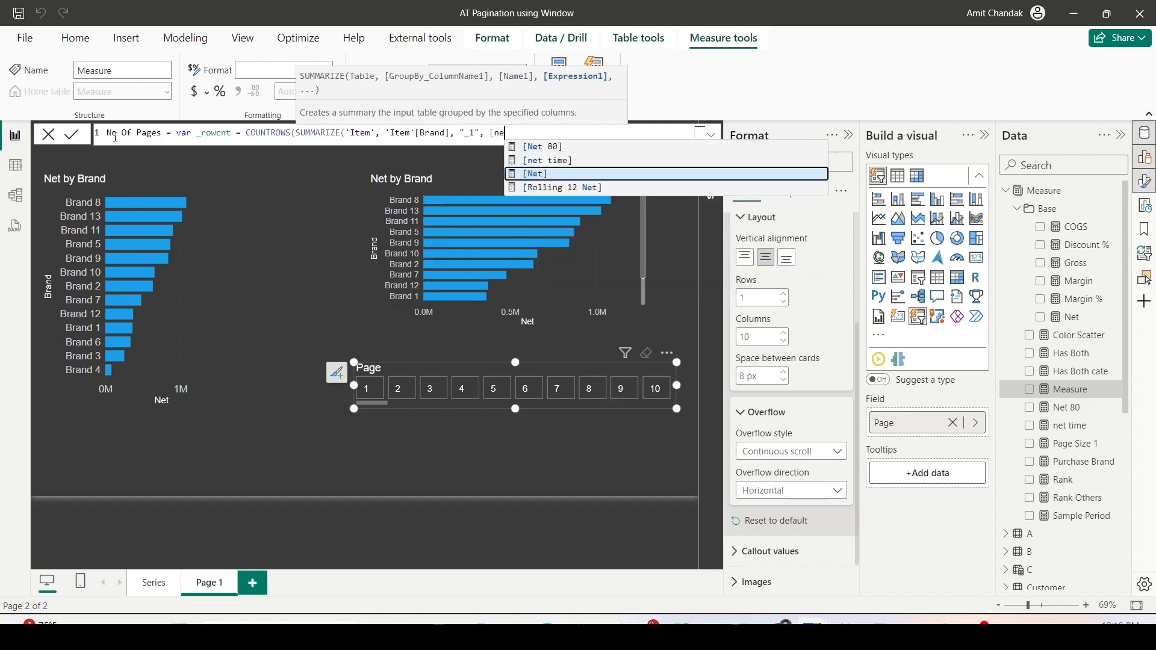
type("))")
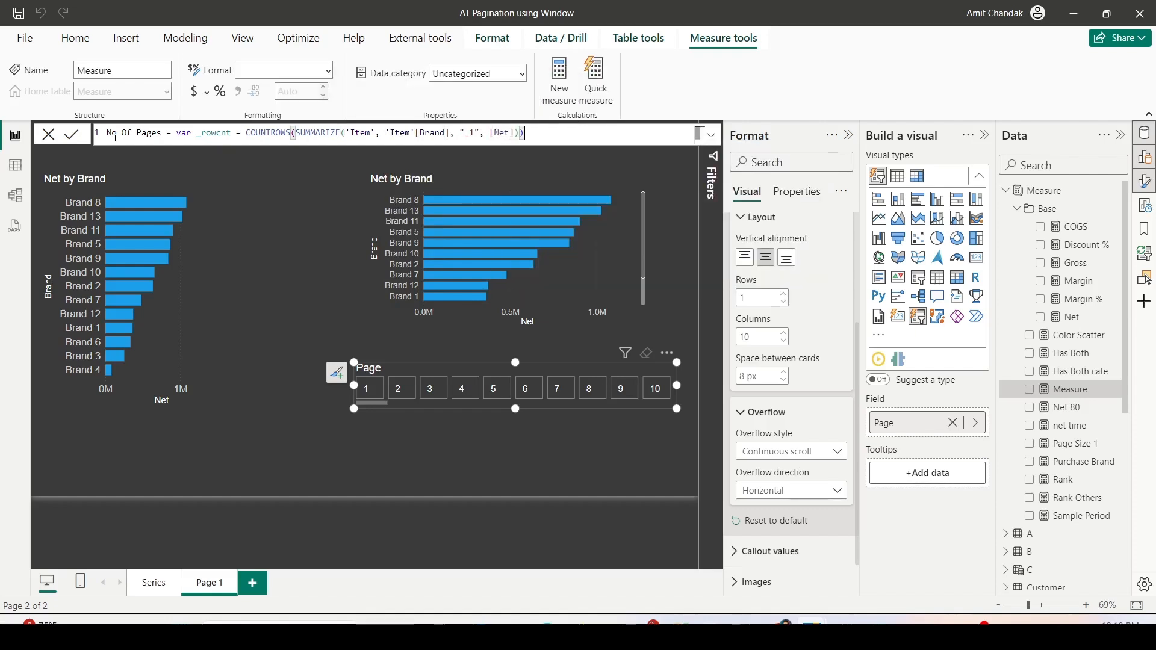
- Return _rowcnt from the measure, commit it, and place No Of Pages as a card below the charts
key("shift+Return")
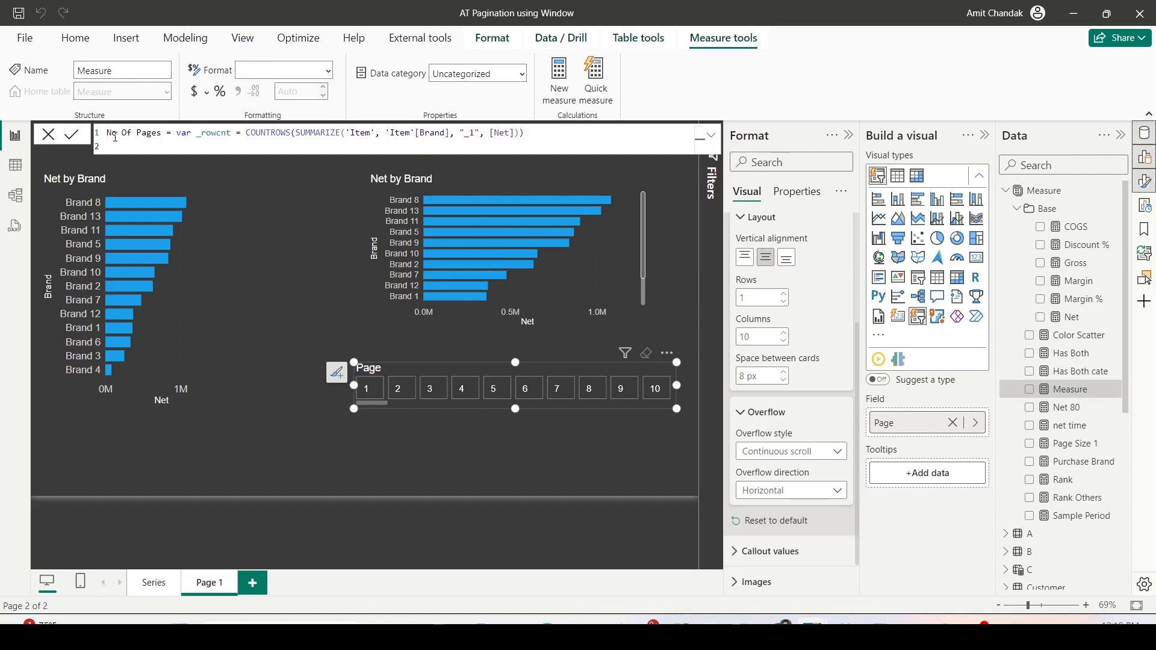
type("Return")
key("shift+Return")
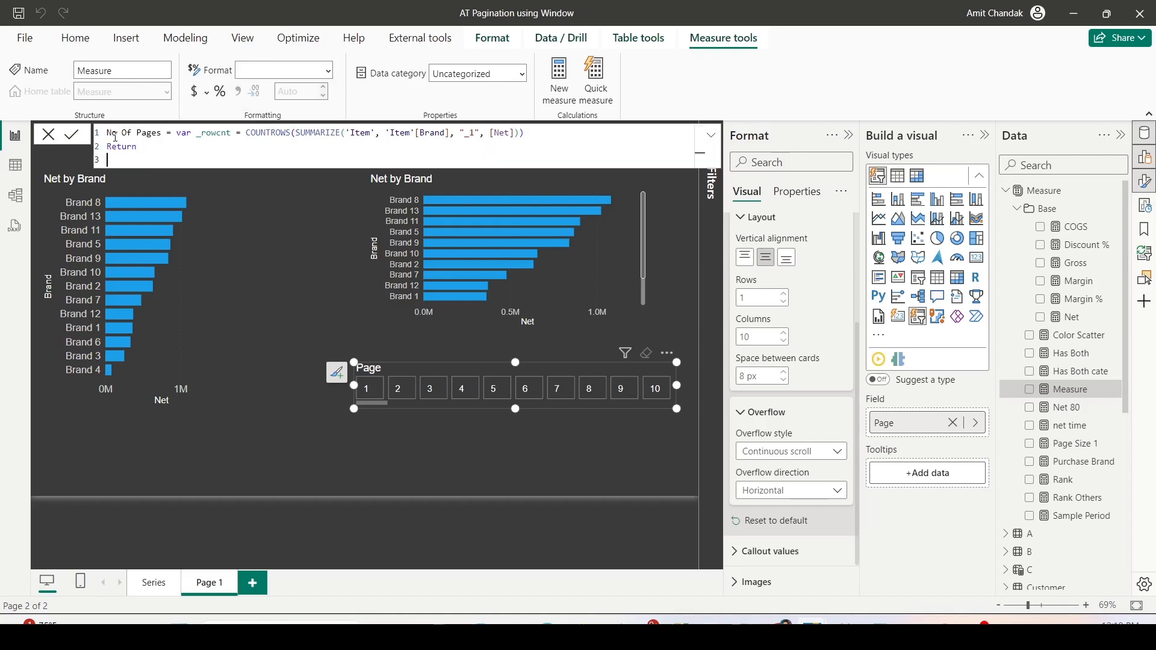
type("_rowcnt")
key("Return")
left_click_drag(1043, 412, 250, 449)
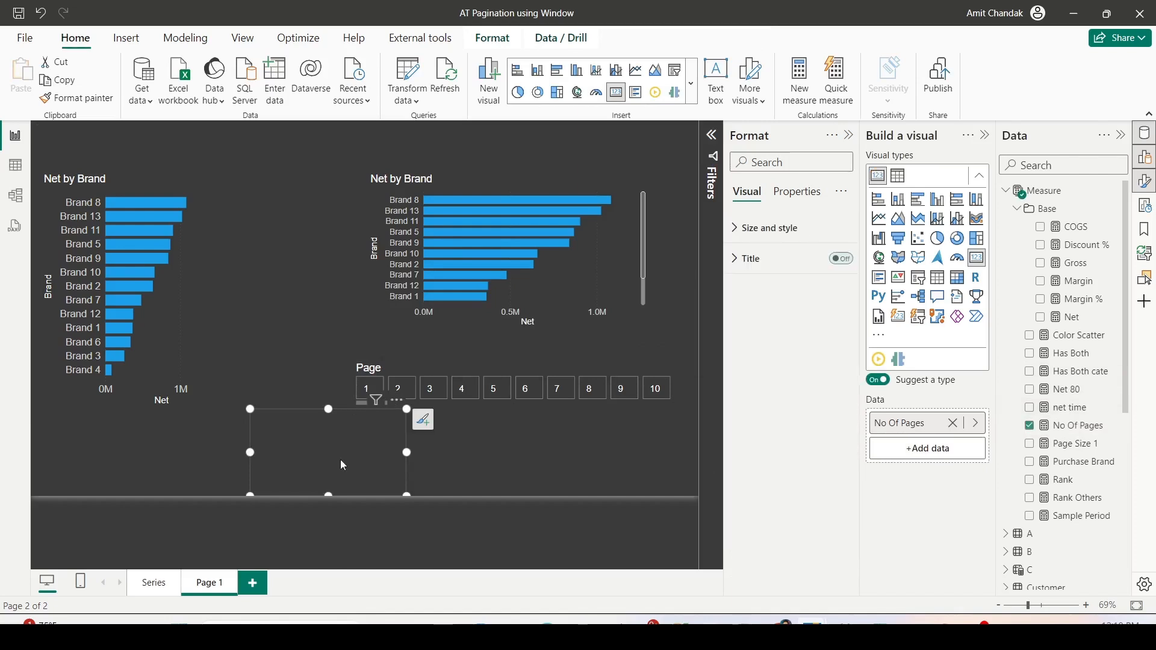
- Check how the No Of Pages card responds to selecting one and several brands in the second Net by Brand chart, then clear the selection
left_click(487, 199)
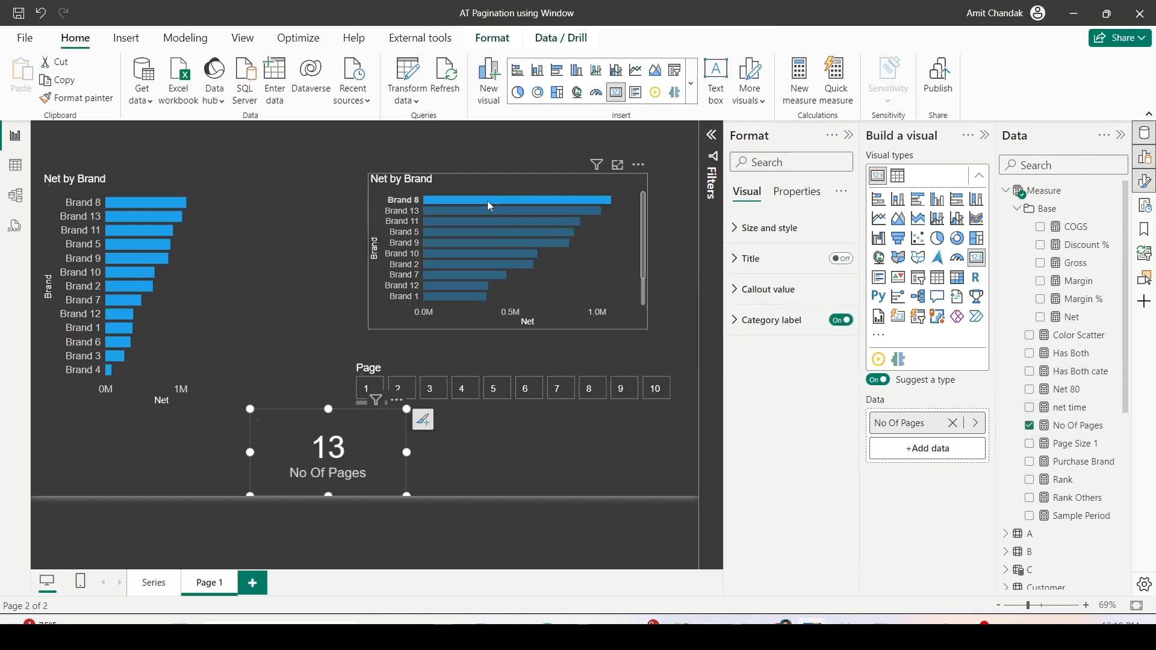
left_click(487, 201)
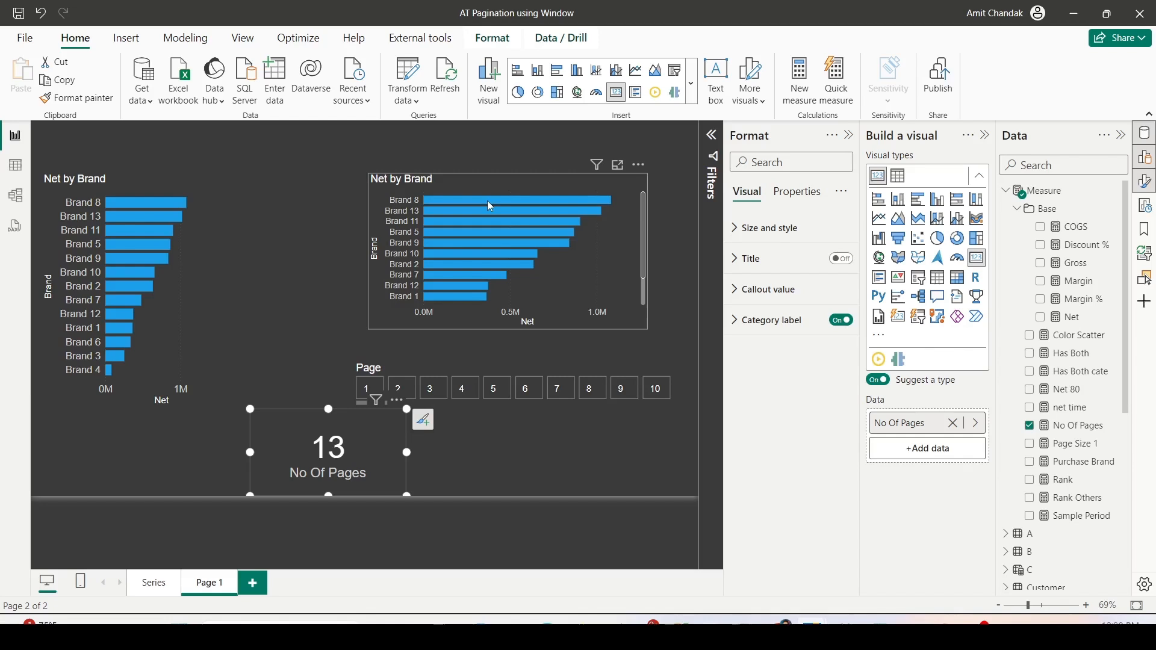
left_click(486, 201)
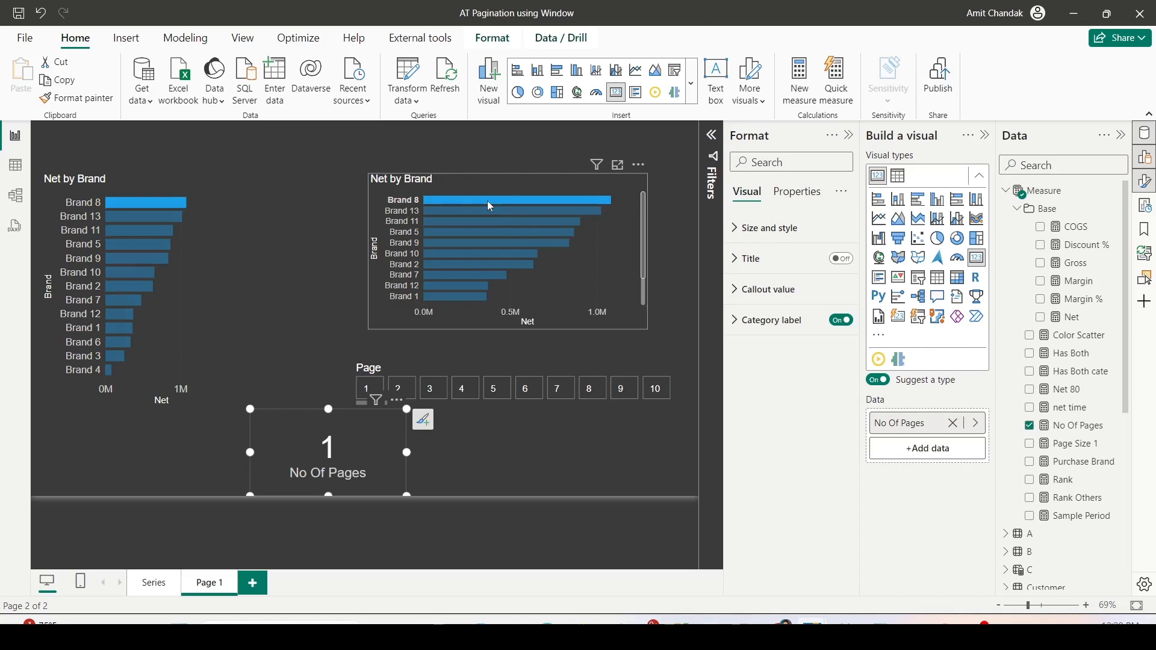
left_click(484, 213, "ctrl")
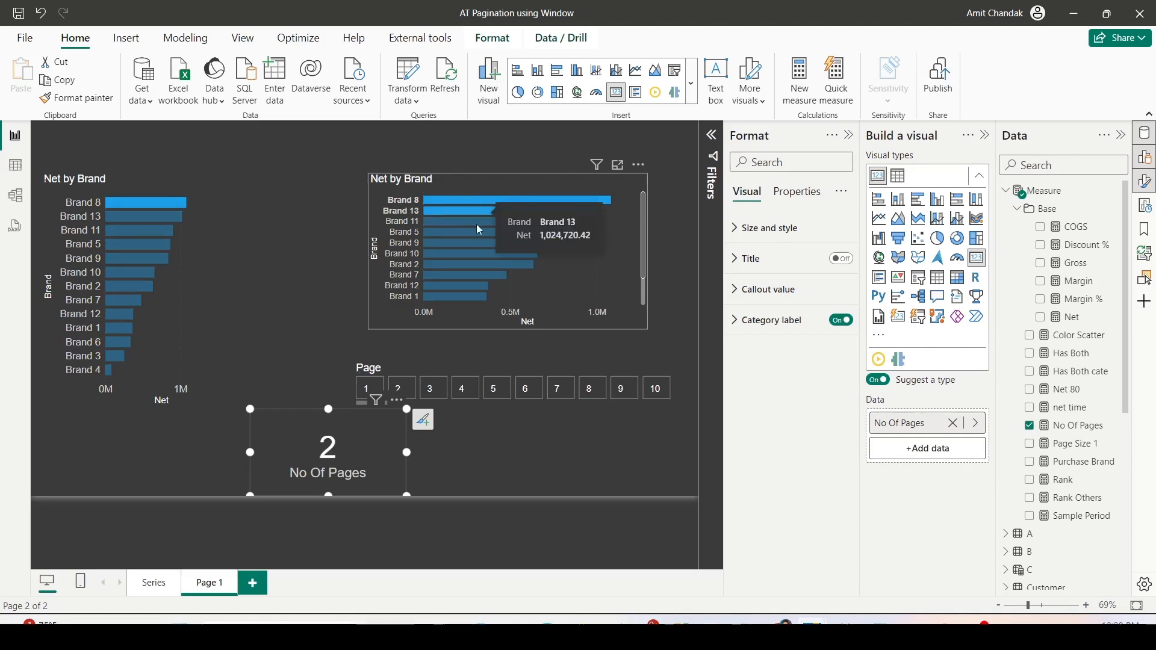
left_click(465, 223, "ctrl")
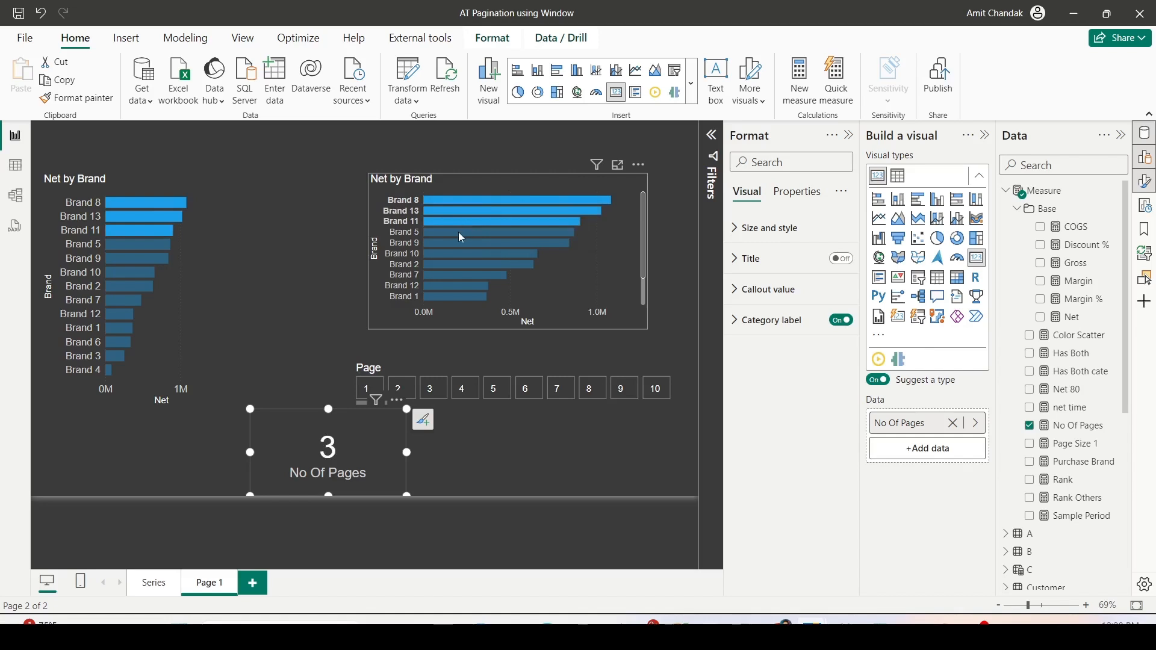
left_click(462, 235, "ctrl")
left_click(444, 247, "ctrl")
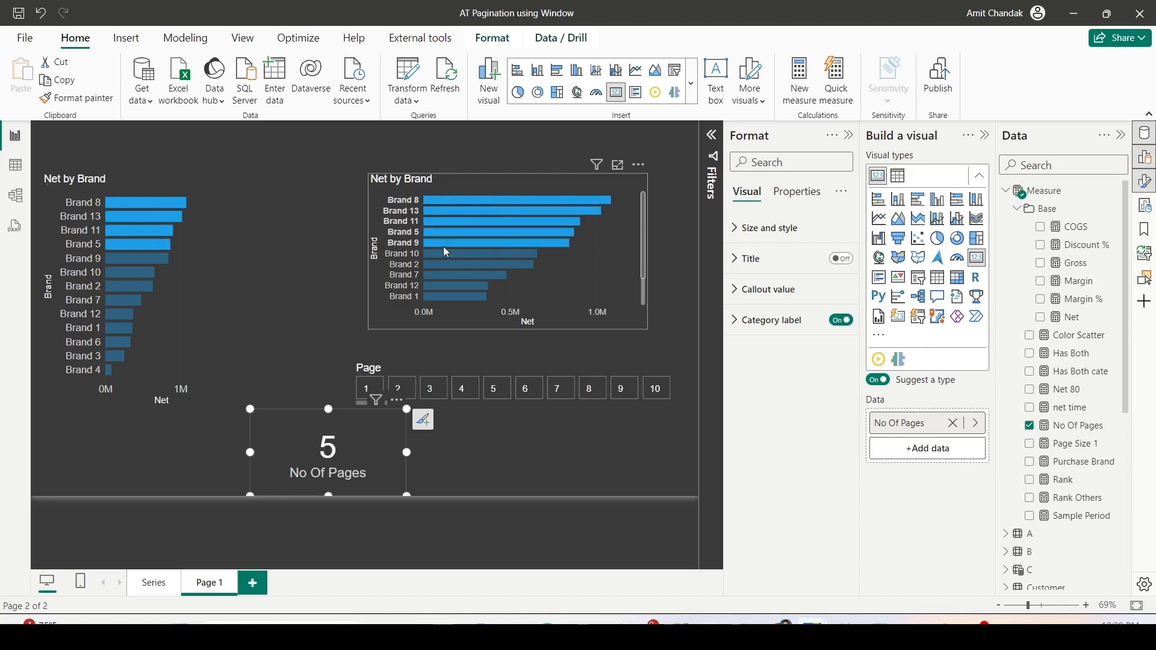
left_click(443, 248)
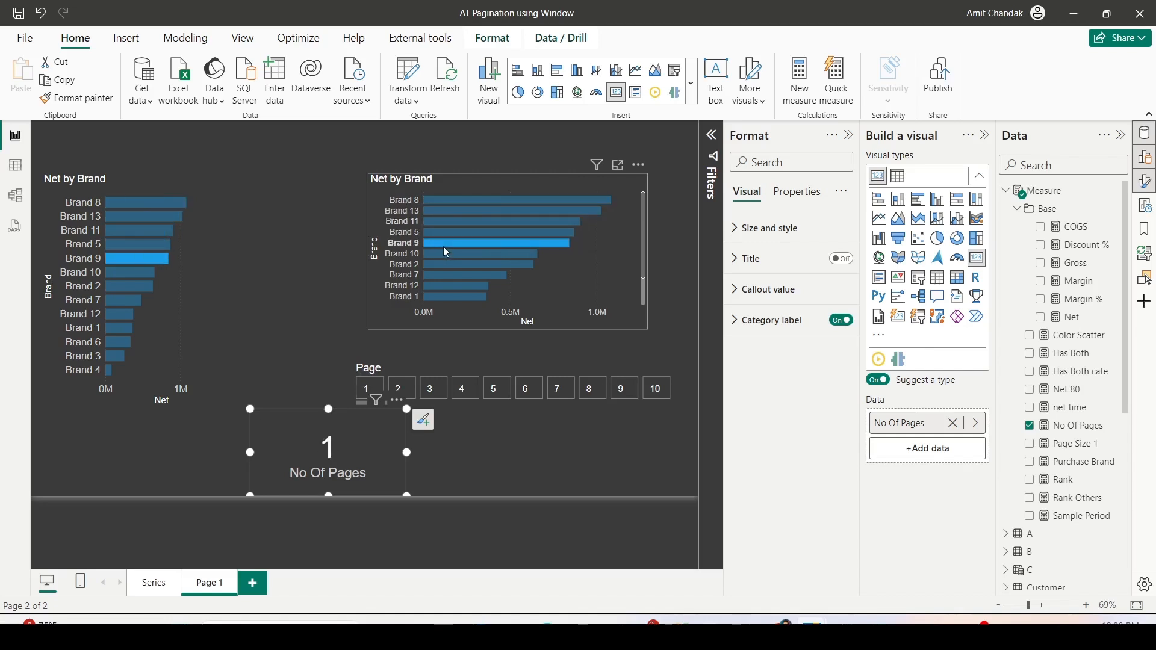
left_click(443, 248)
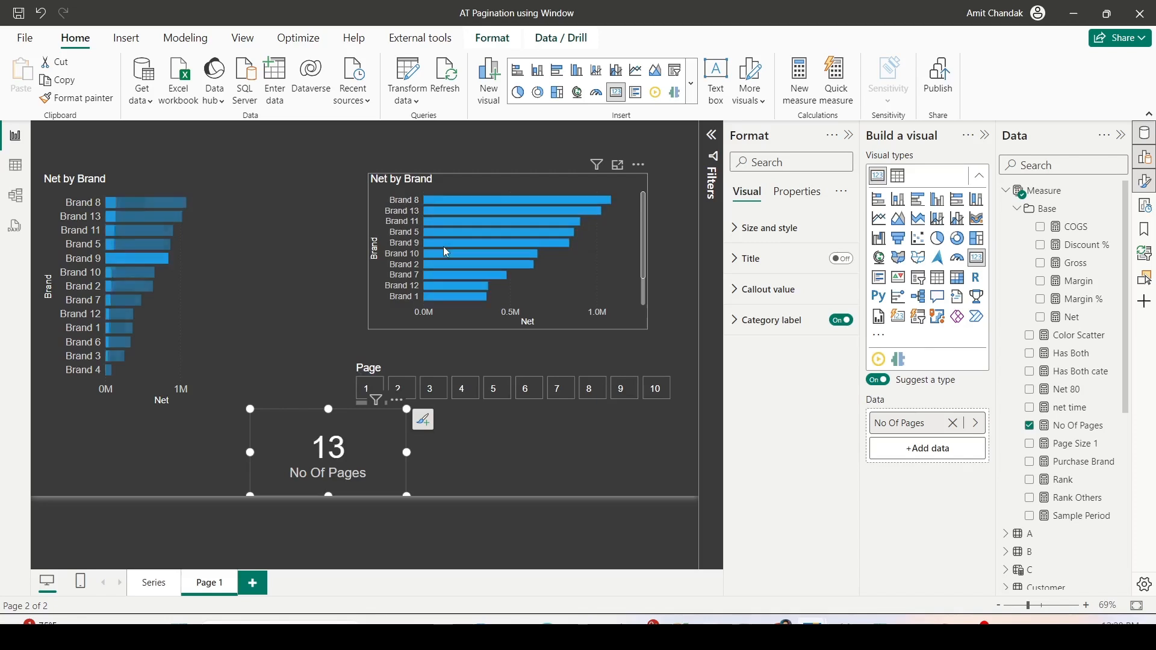
- Make the No Of Pages measure return DIVIDE(_rowcnt,[Page Size 1]) and rename it No Of Pages 1
left_click(1072, 426)
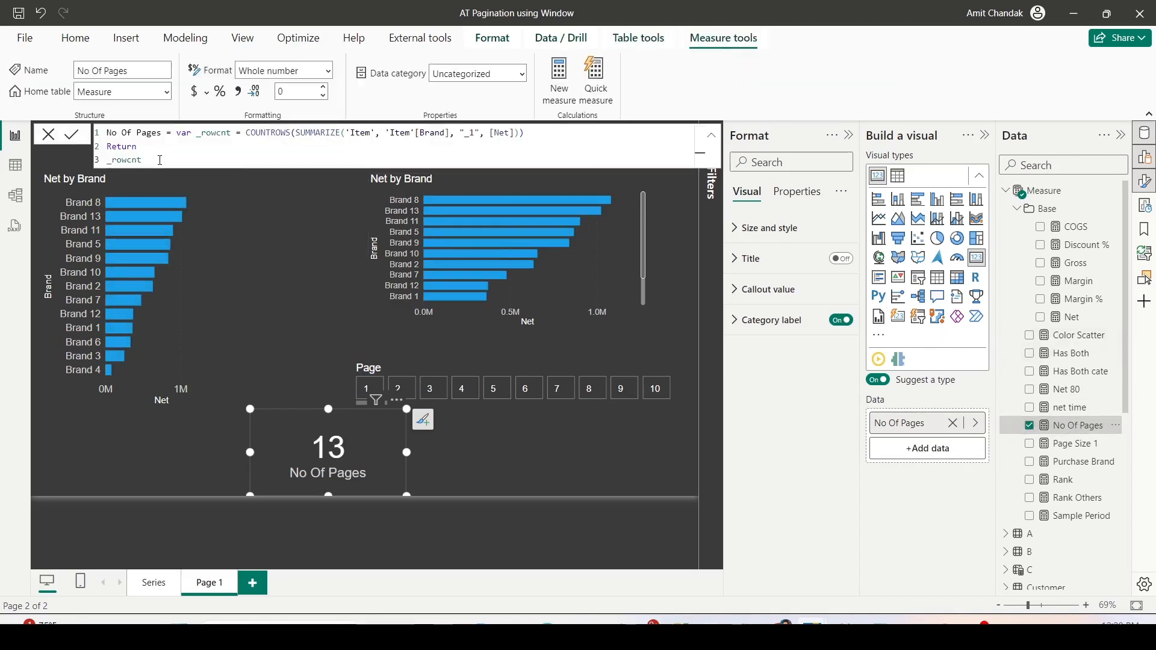
left_click(160, 160)
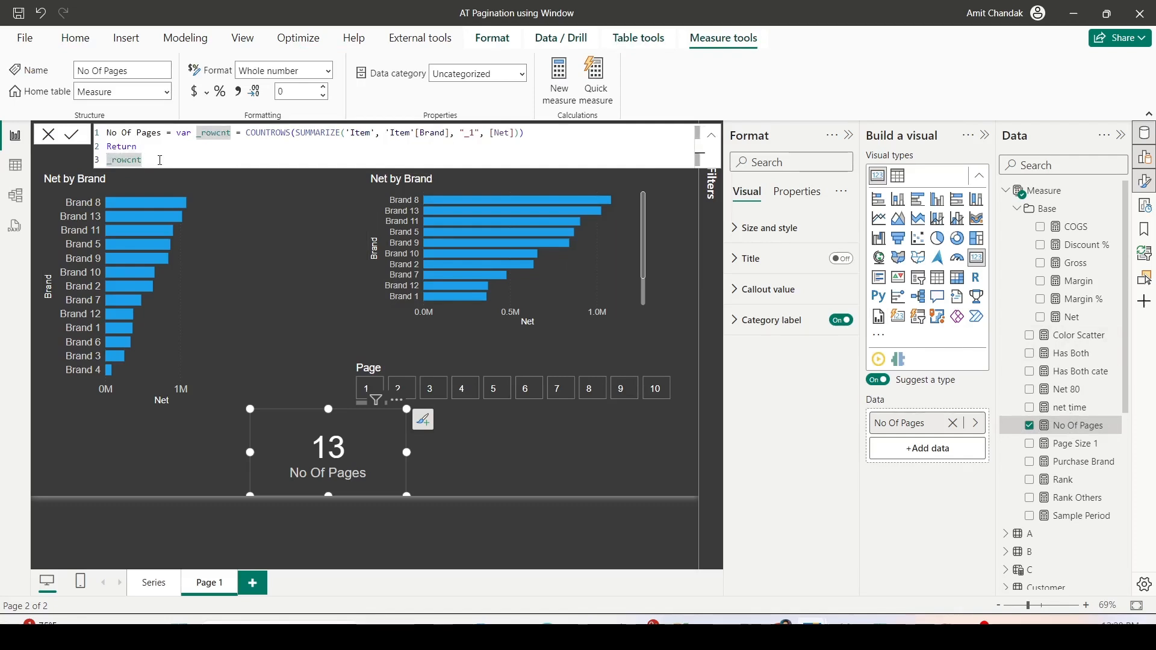
type("DIVIDE(_rowcnt,page")
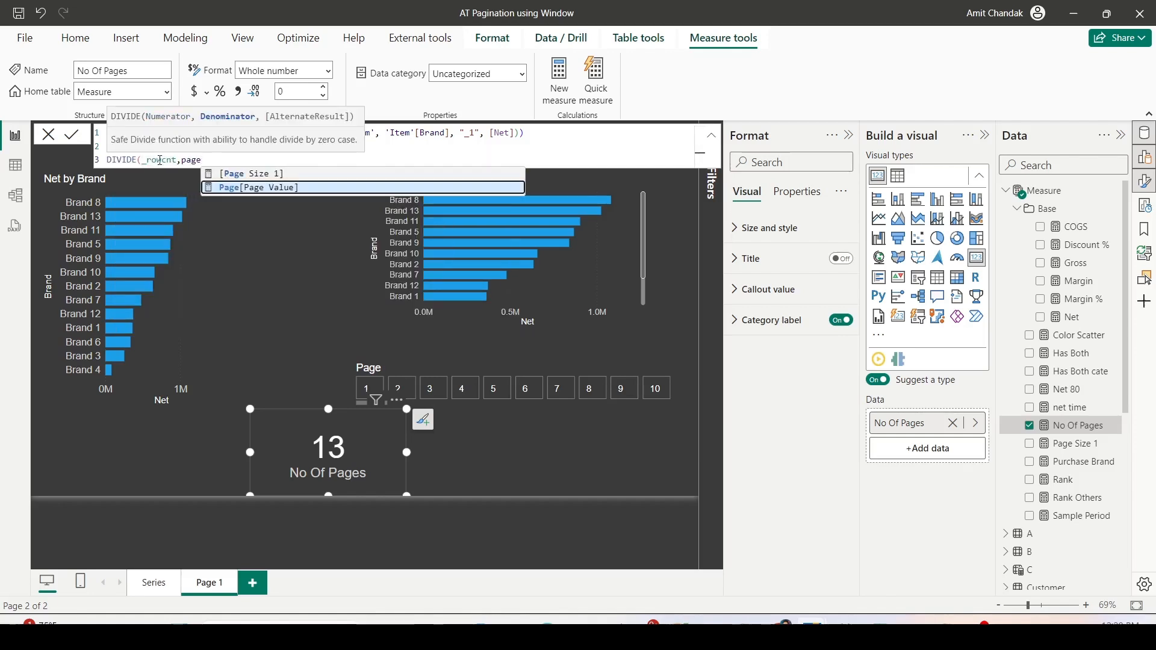
key("Up")
key("Tab")
type(")")
key("Return")
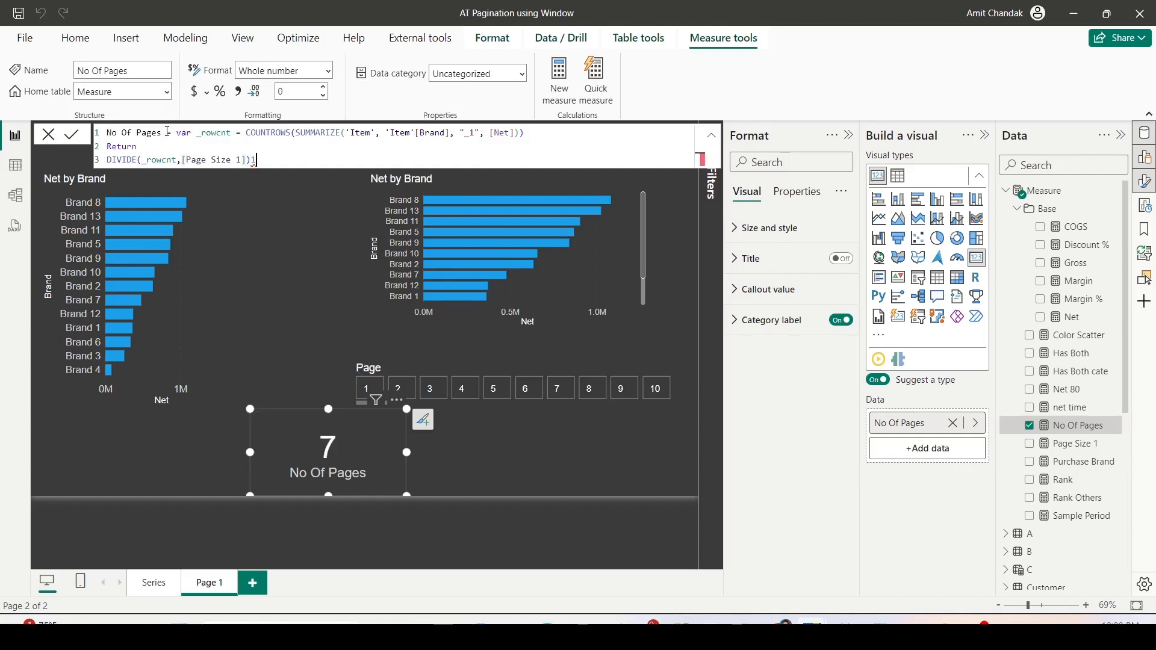
key("Return")
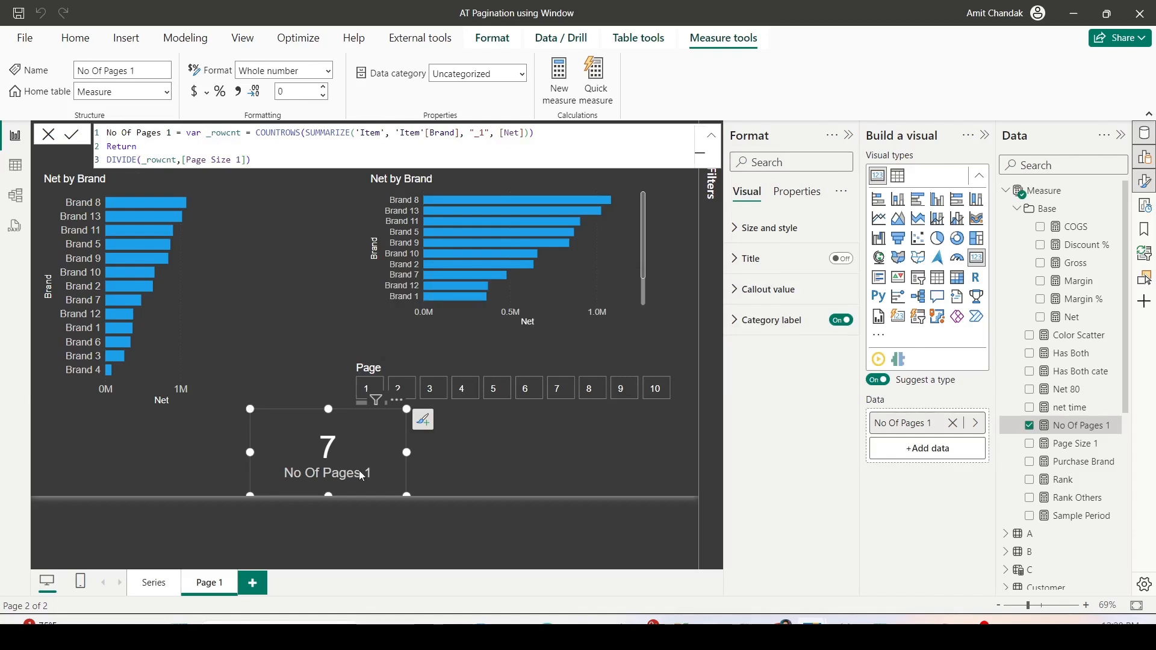
- Wrap the measure's DIVIDE expression in ROUNDUP with 0 digits and commit the formula
left_click(108, 159)
type("row")
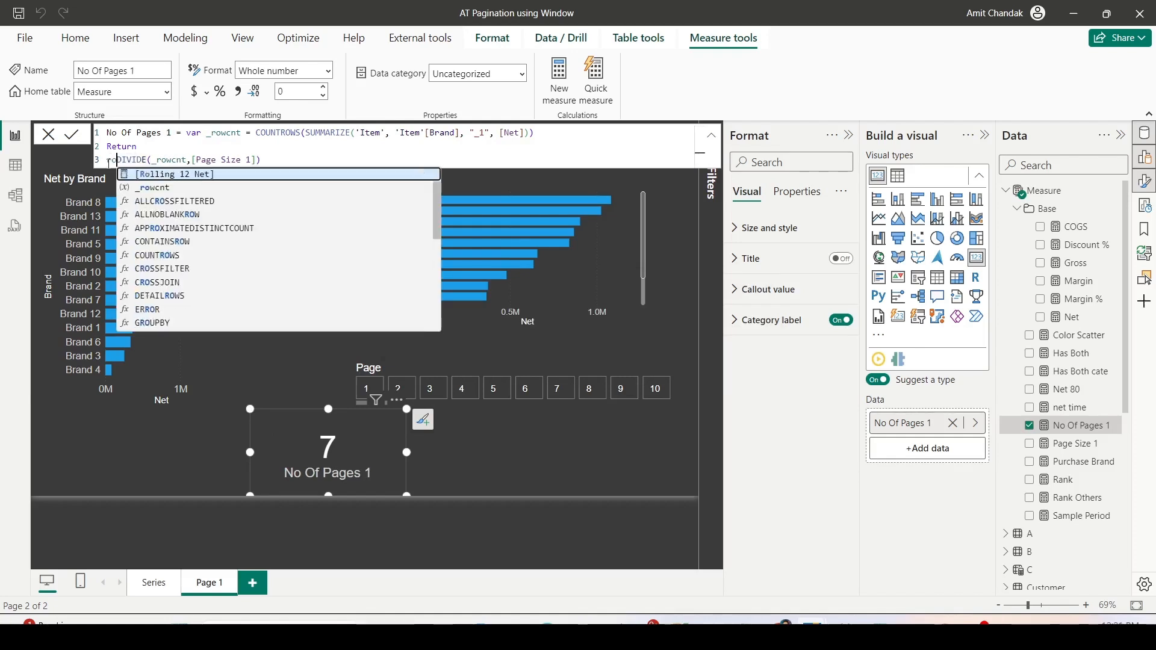
key("BackSpace")
type("un")
key("Down")
key("Down")
key("Tab")
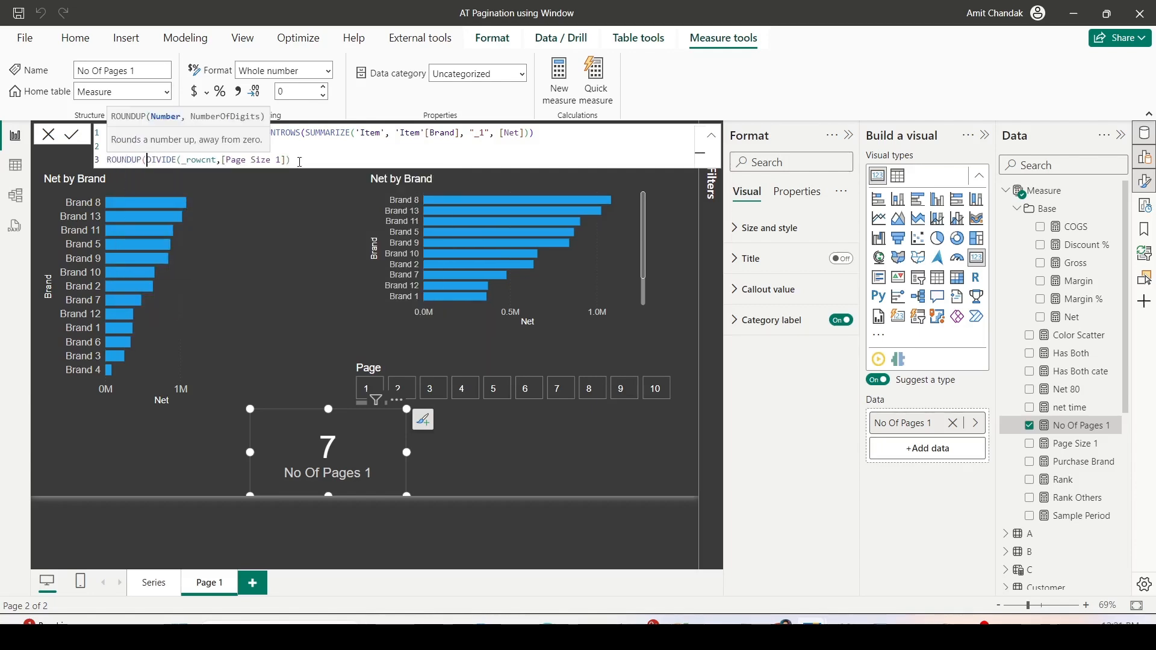
left_click(300, 161)
type(",0")
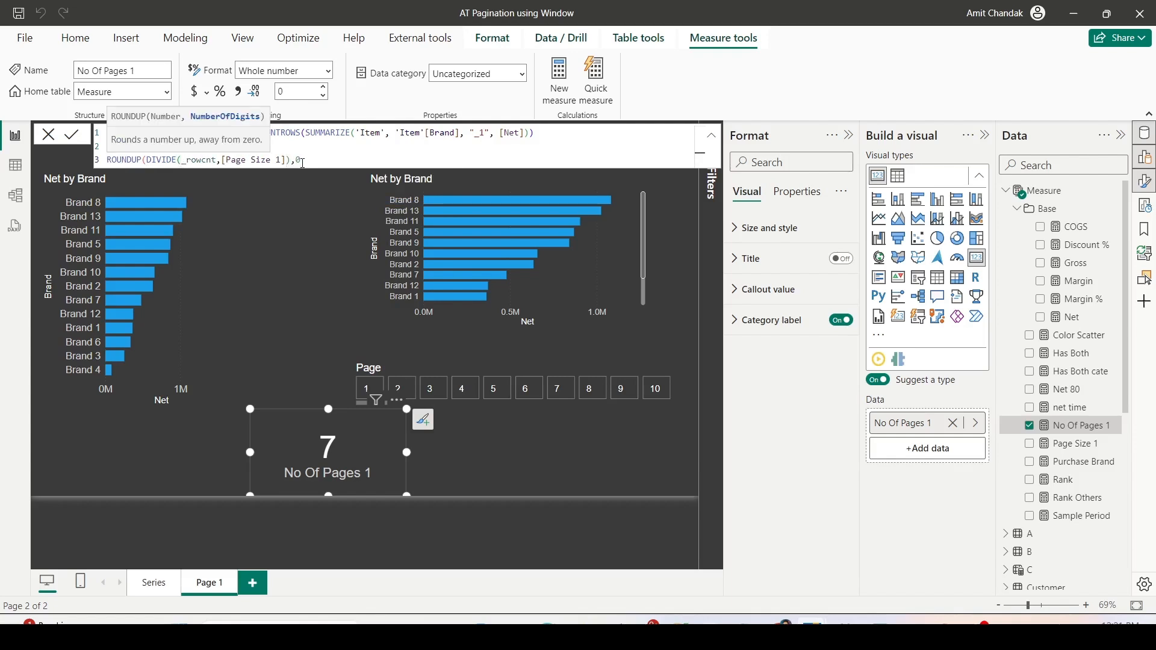
type(")")
left_click(466, 479)
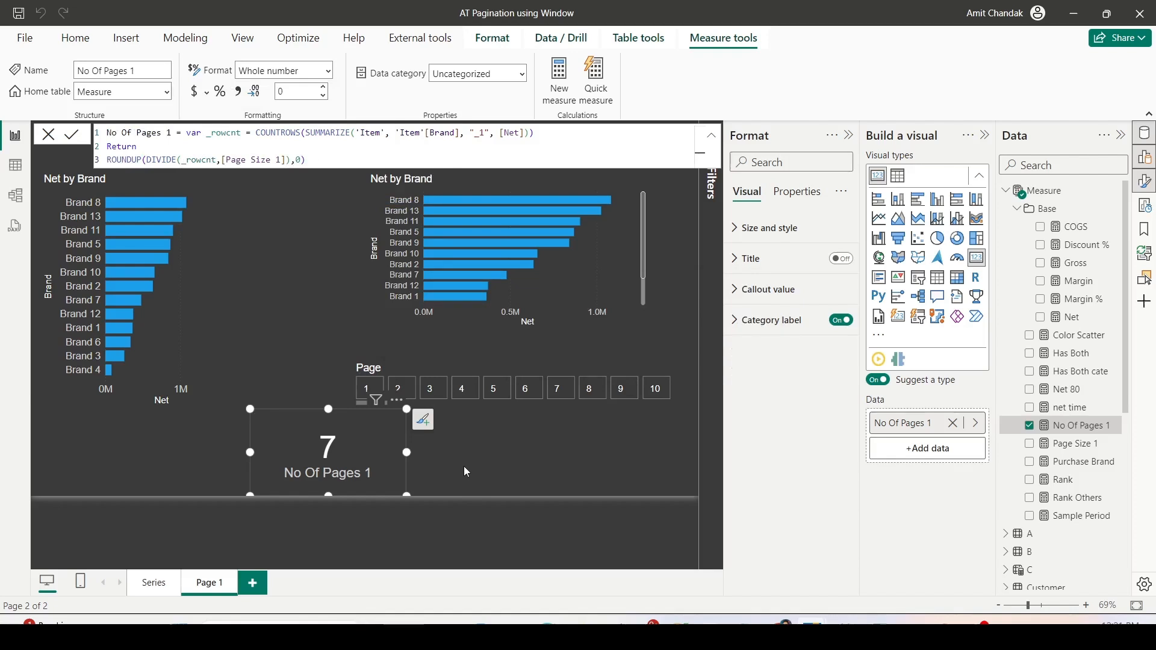
- Move the No Of Pages 1 card to the report page's lower-left corner and expand the Page slicer's visual-level Page filter
left_click_drag(395, 423, 79, 466)
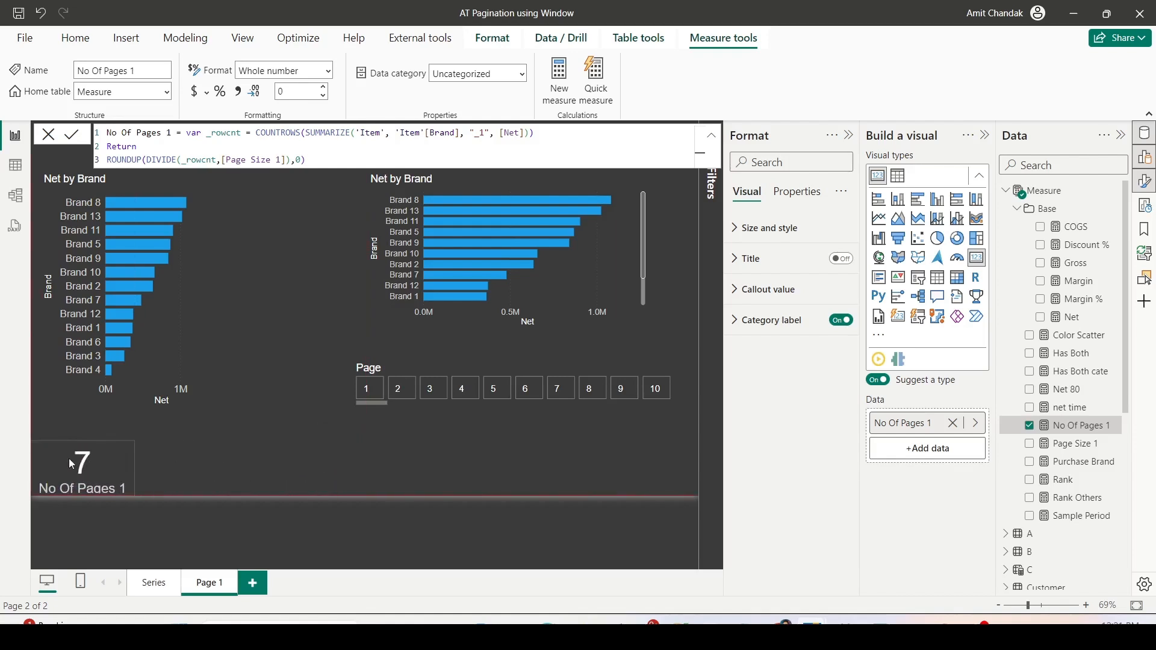
scroll(633, 403, "down", 3)
left_click(633, 403)
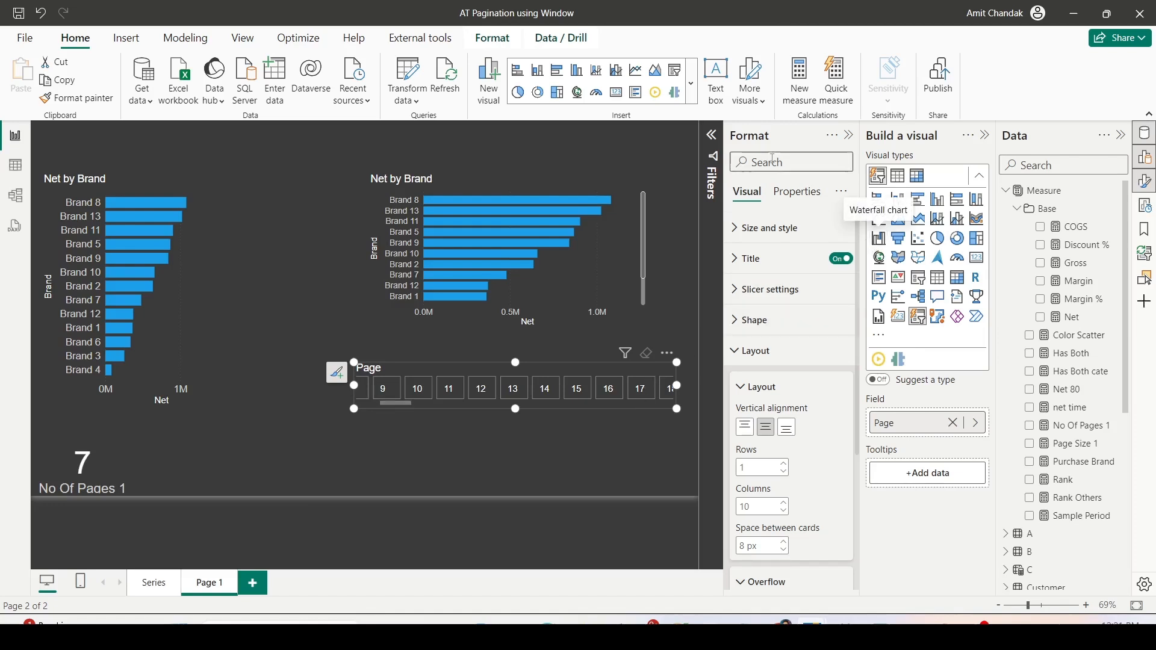
left_click(714, 142)
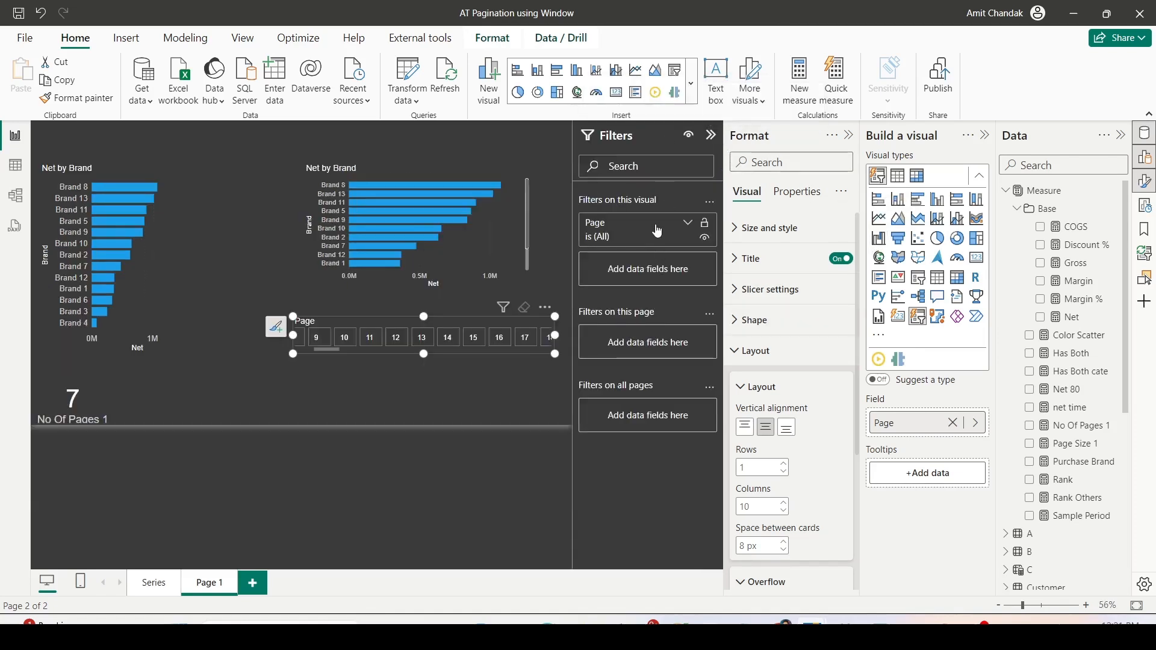
left_click(705, 222)
- Wrap the No Of Pages 1 measure's ROUNDUP expression in an IF that tests whether Max(Page[Page]) <= that expression
left_click(98, 397)
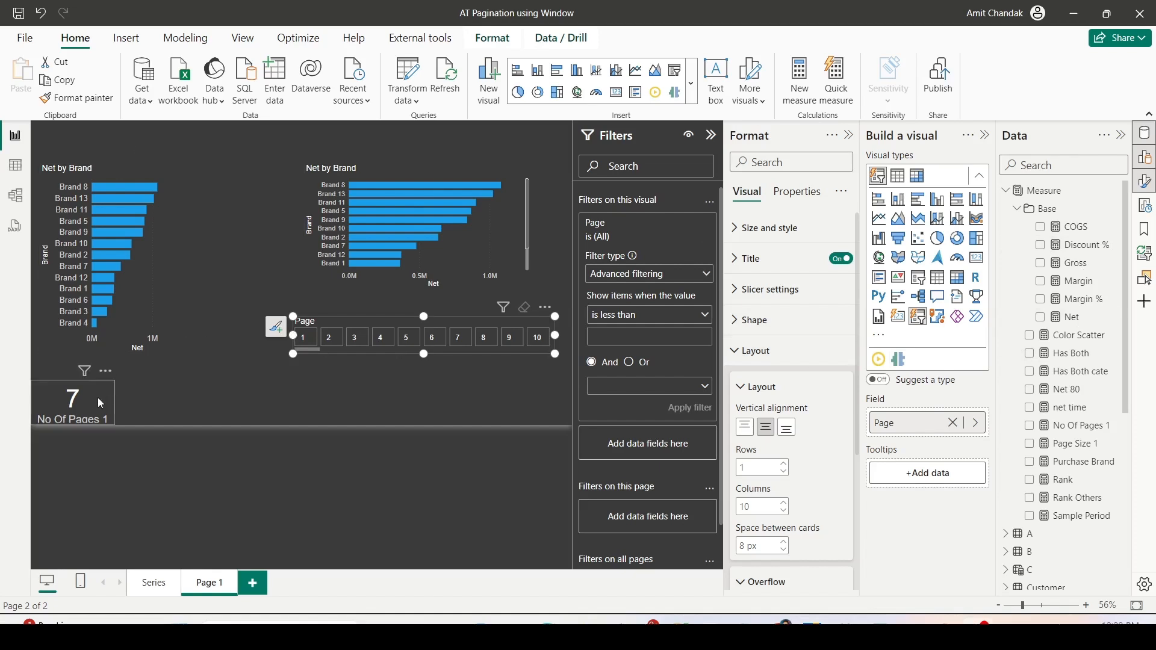
left_click(1078, 426)
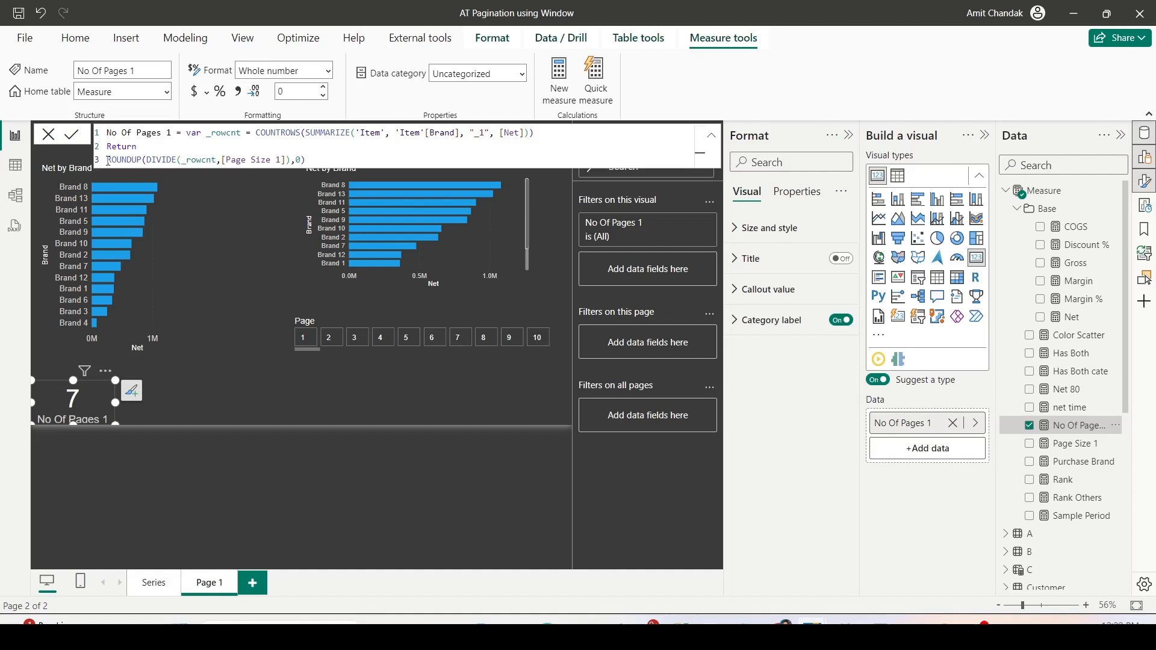
left_click(109, 160)
type("IF( ")
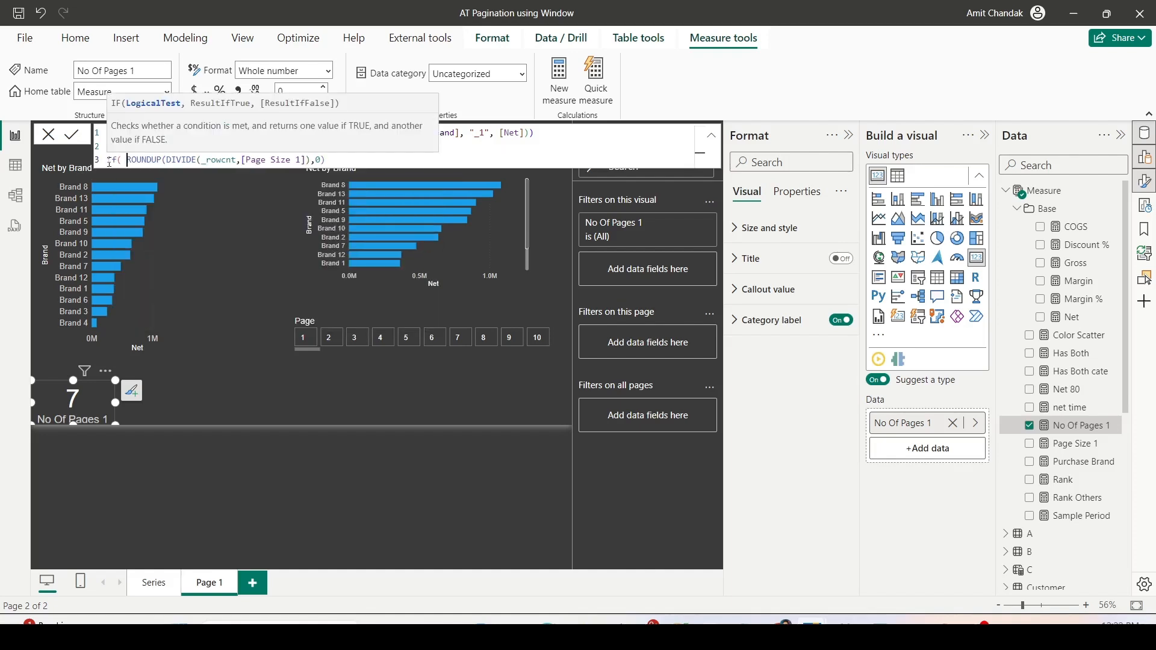
type("Max(")
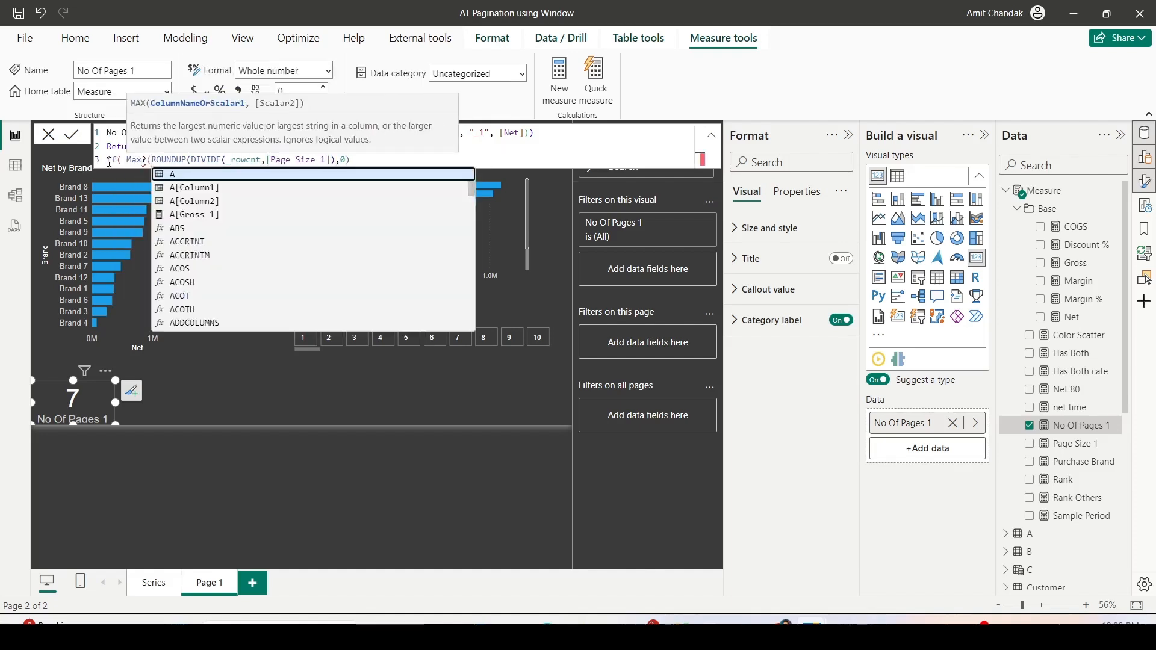
key("BackSpace")
type("(Pag")
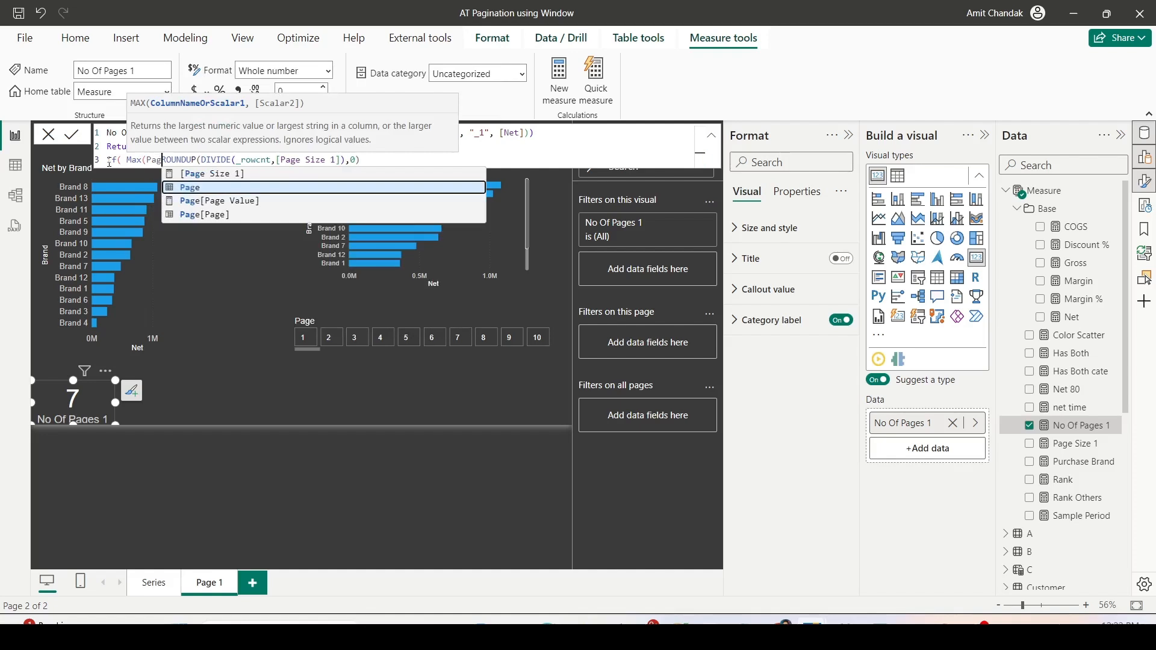
key("Down")
key("Down")
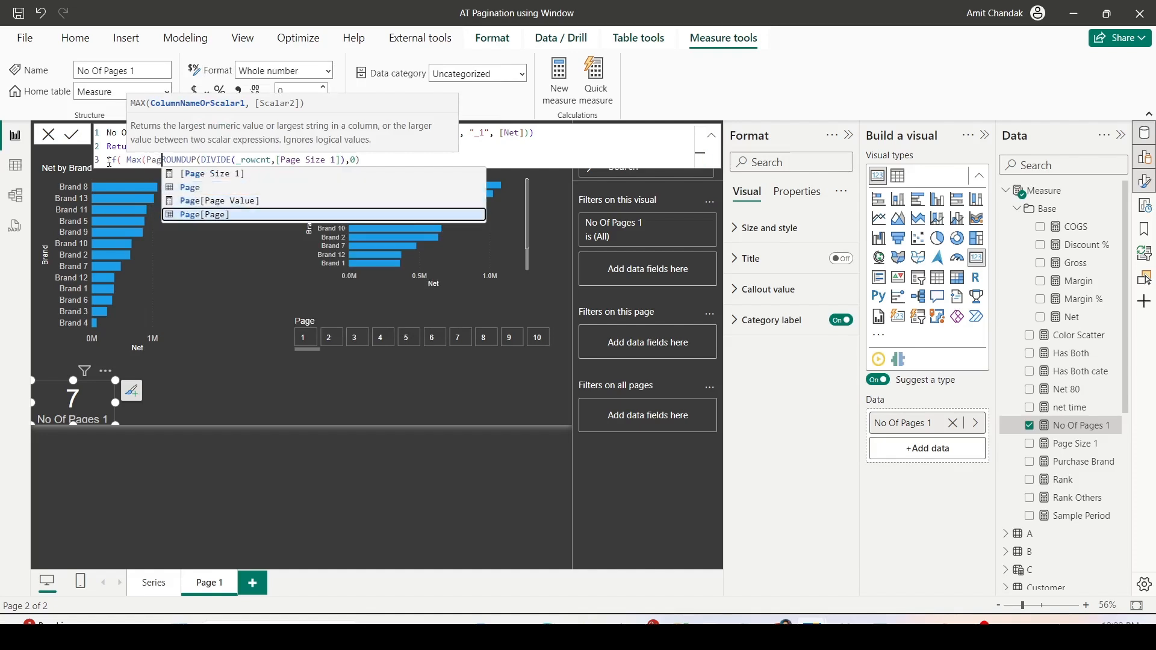
key("Up")
key("Down")
key("Tab")
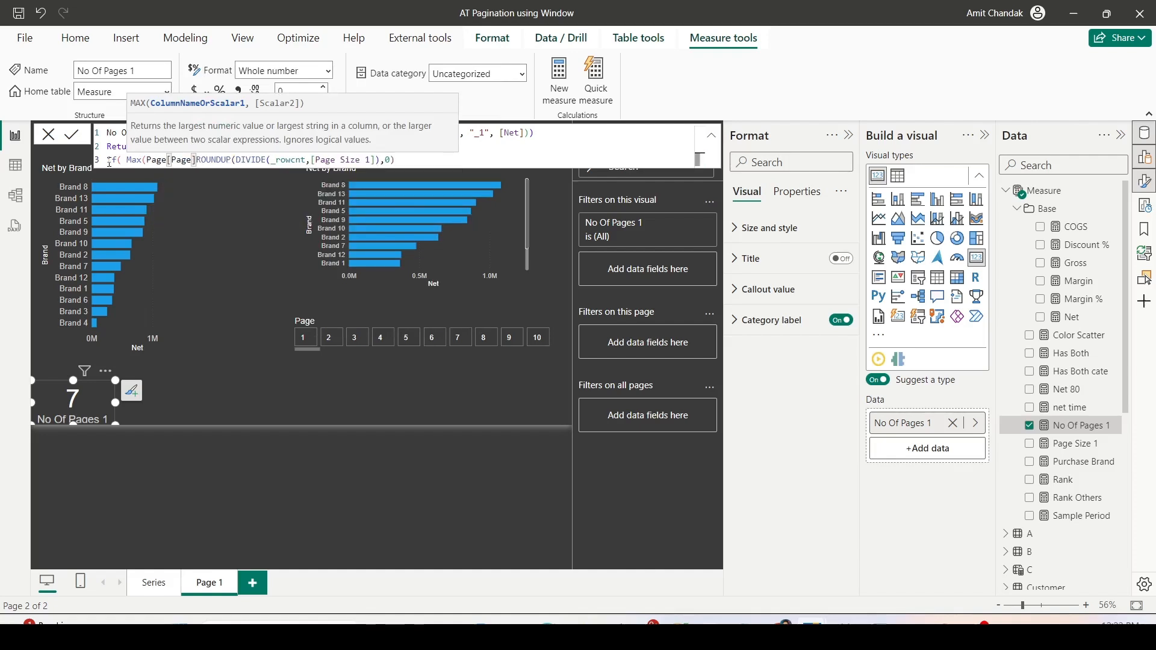
type(") =")
key("BackSpace")
type("<=")
- Complete the IF with 1 when true and BLANK() when false, and commit the No Of Pages 1 formula
left_click(445, 159)
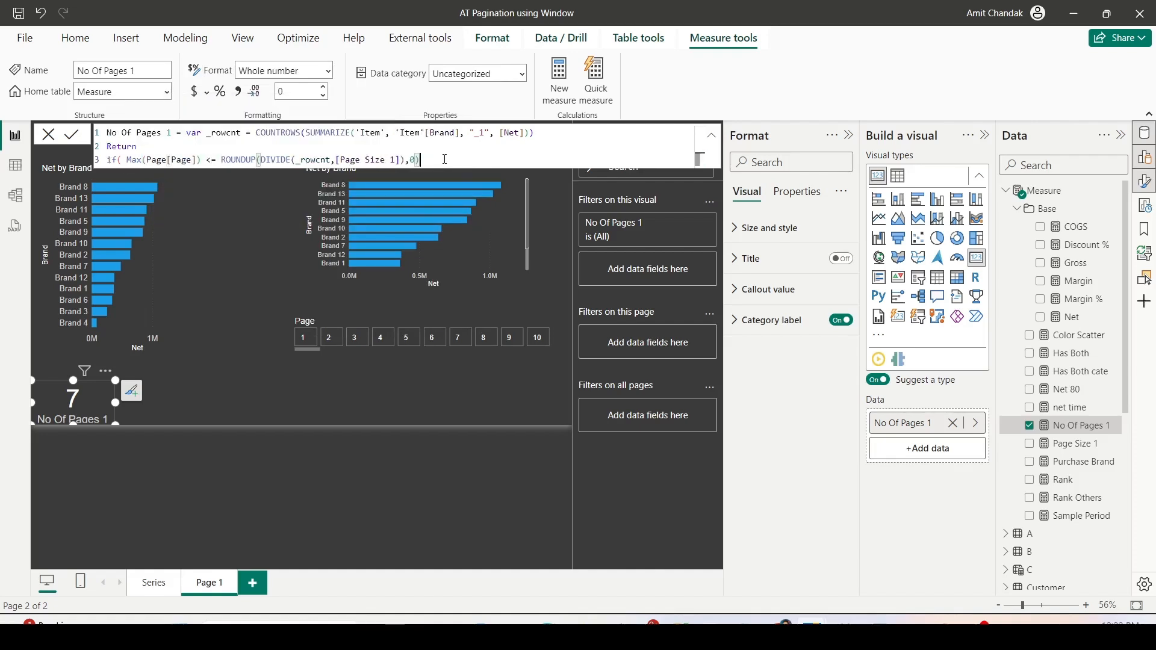
type(",1,bl")
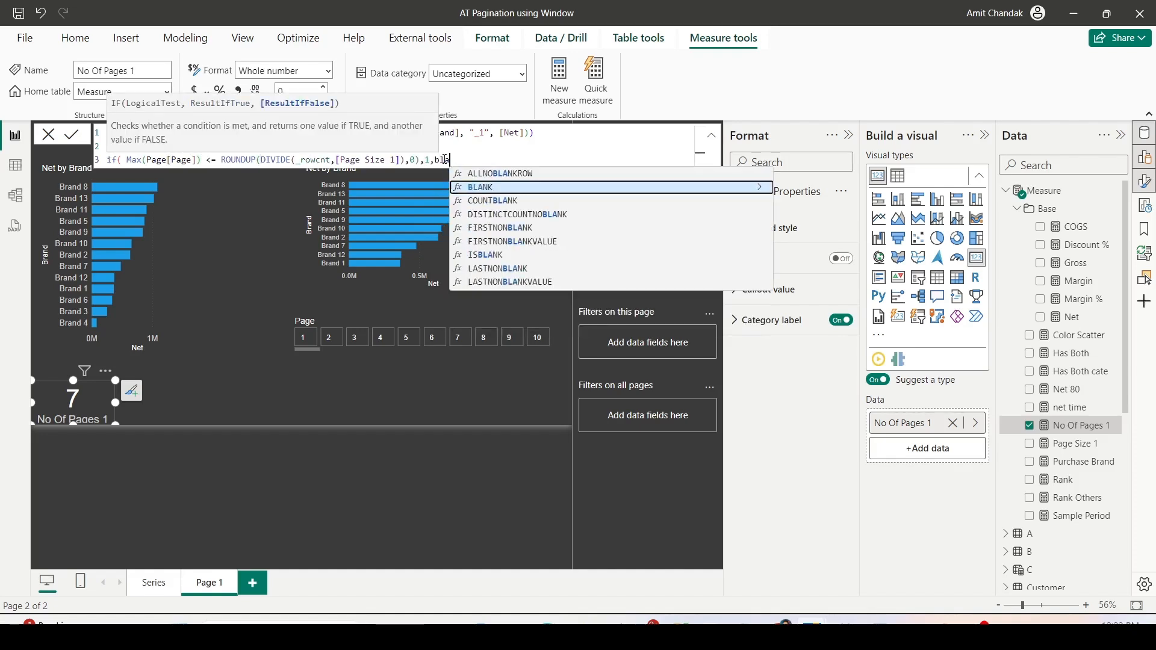
key("Tab")
type(")")
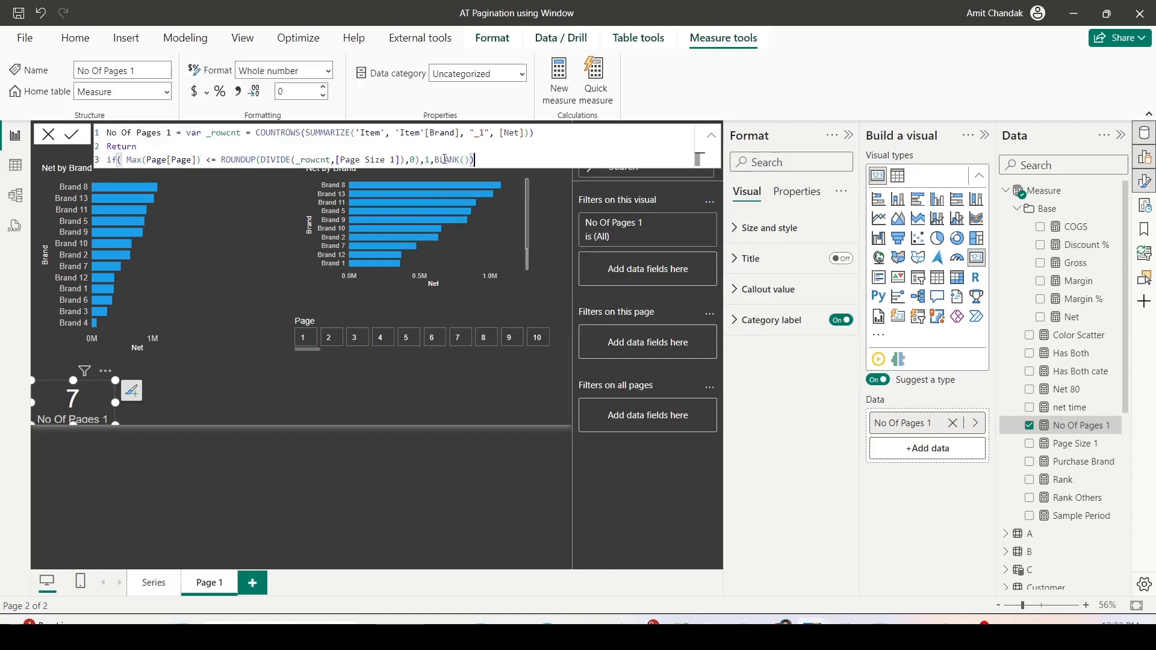
key("Return")
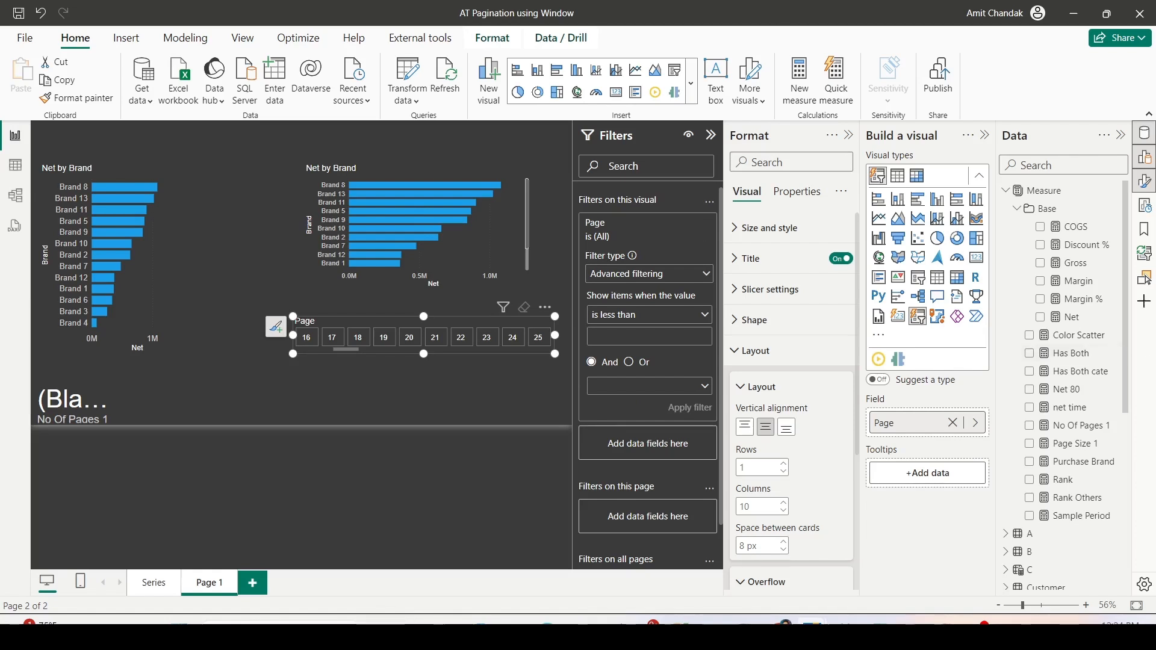
- Add No Of Pages 1 as a visual-level filter on the Page slicer and apply the condition is not blank
left_click(1071, 433)
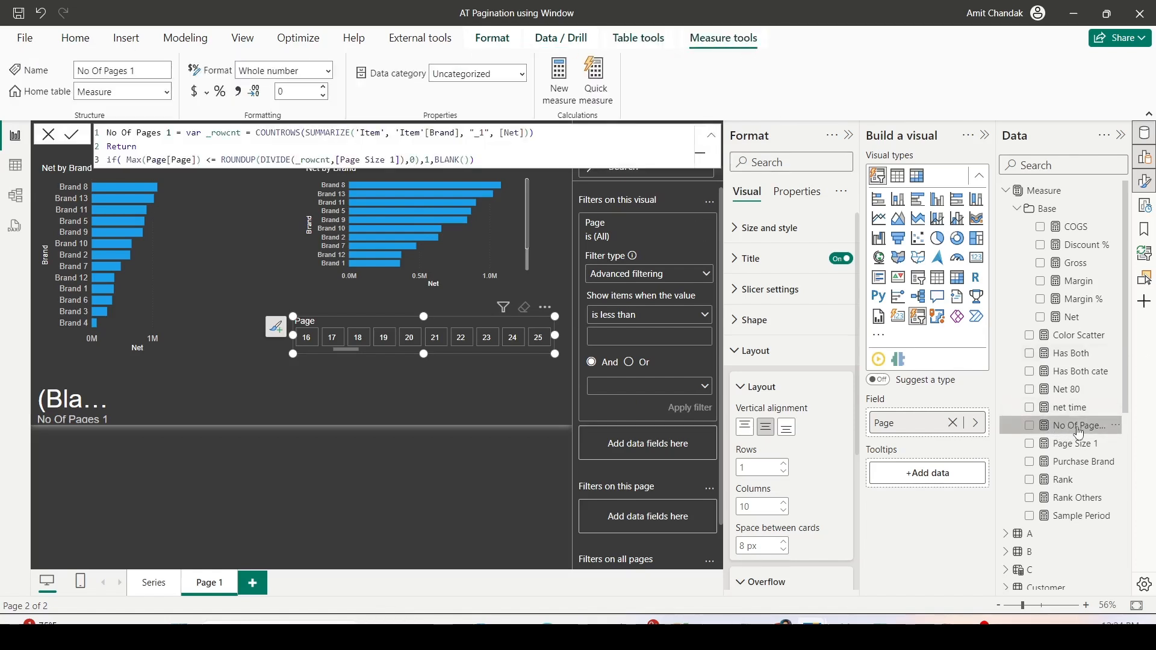
left_click_drag(1078, 433, 663, 449)
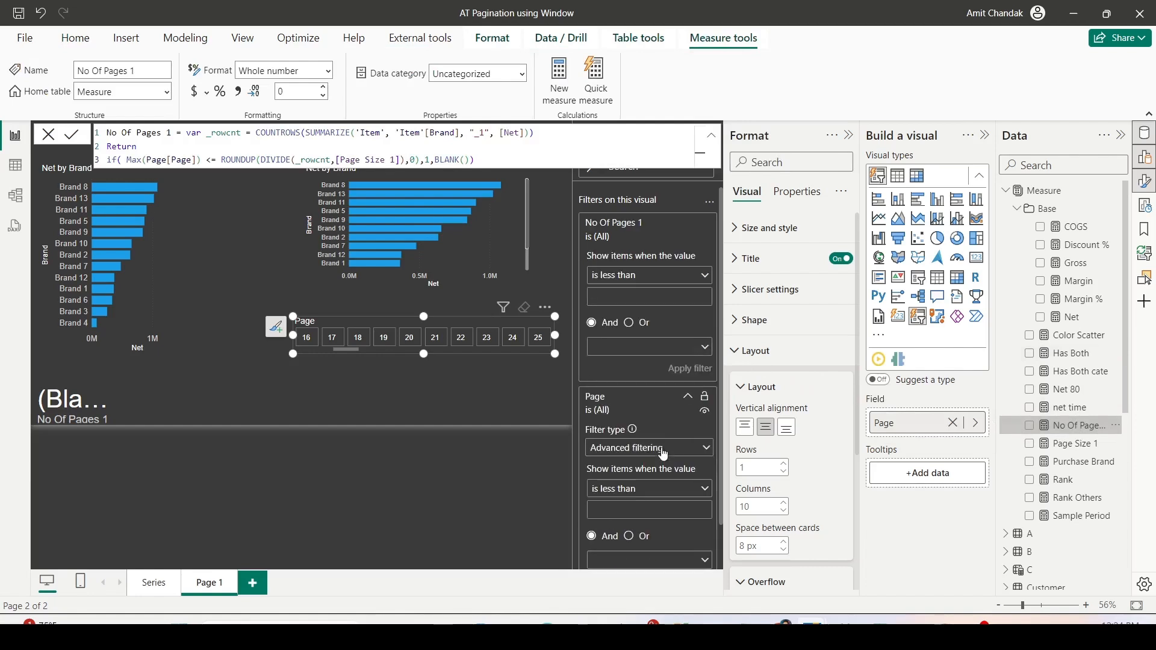
left_click(647, 275)
left_click(612, 421)
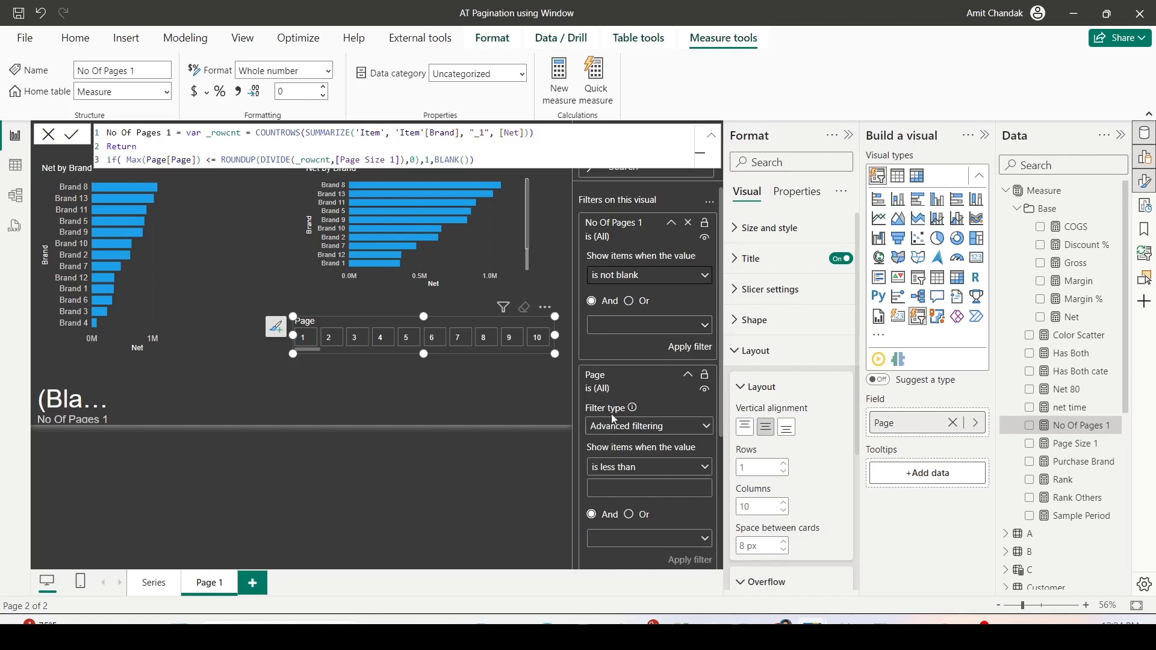
left_click(689, 347)
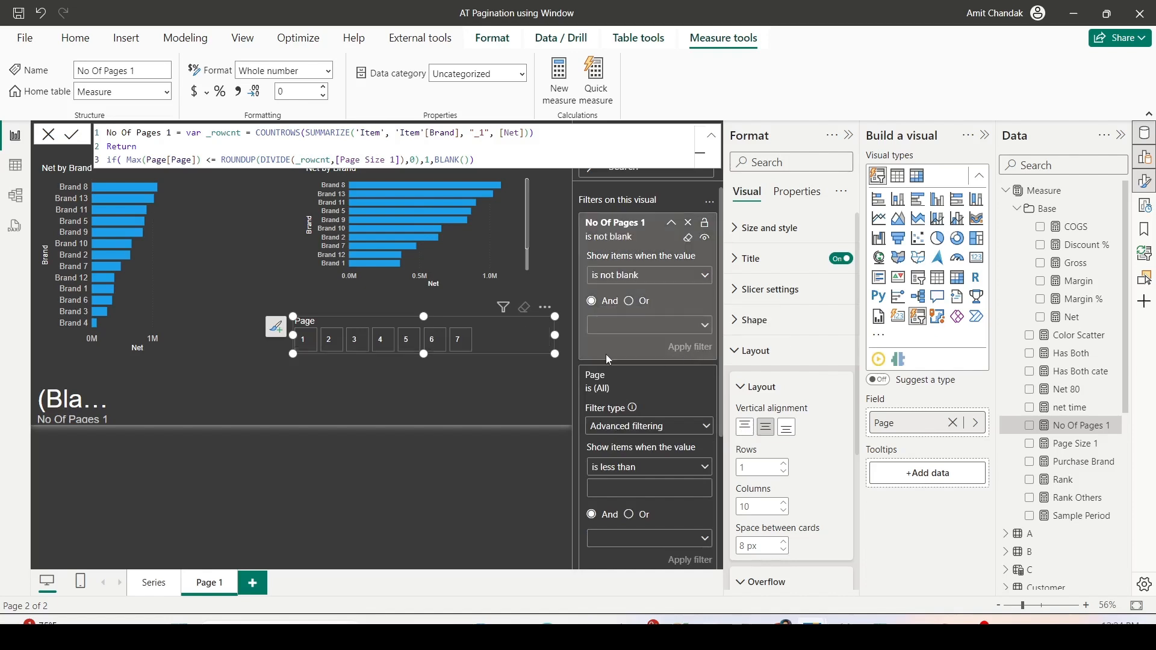
- Make the Page slicer smaller and try selecting pages 1 to 4, ending with page 1 selected
left_click_drag(552, 316, 547, 327)
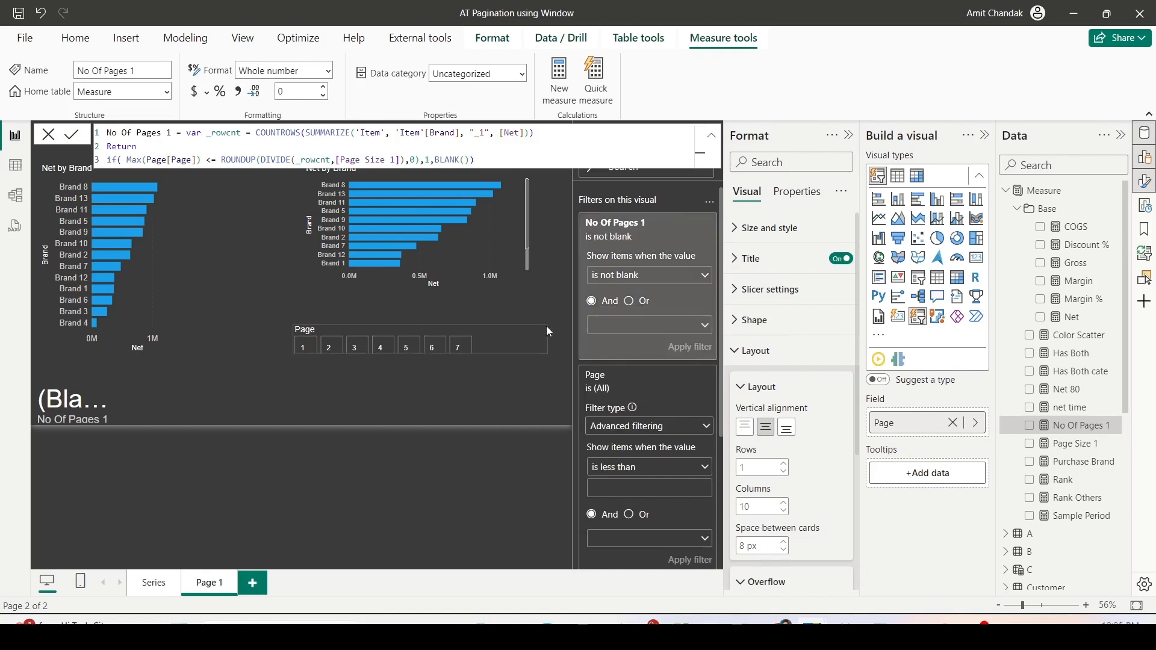
left_click(421, 386)
left_click(327, 345)
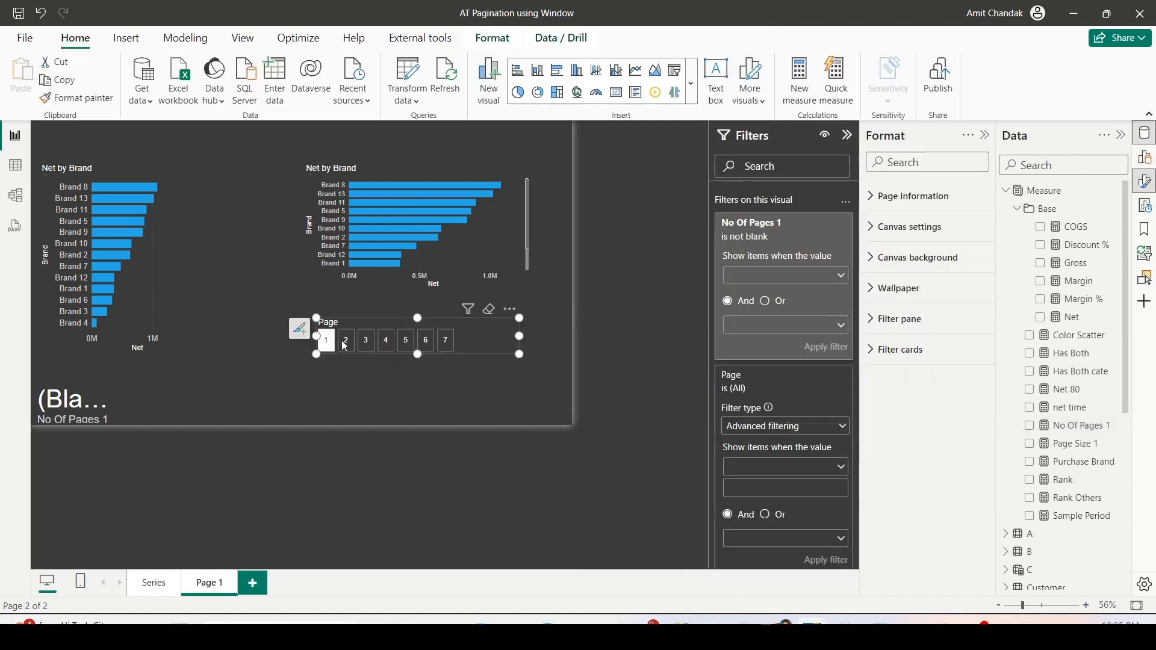
left_click(351, 342)
left_click(426, 406)
left_click(455, 406)
left_click(472, 405)
left_click(406, 407)
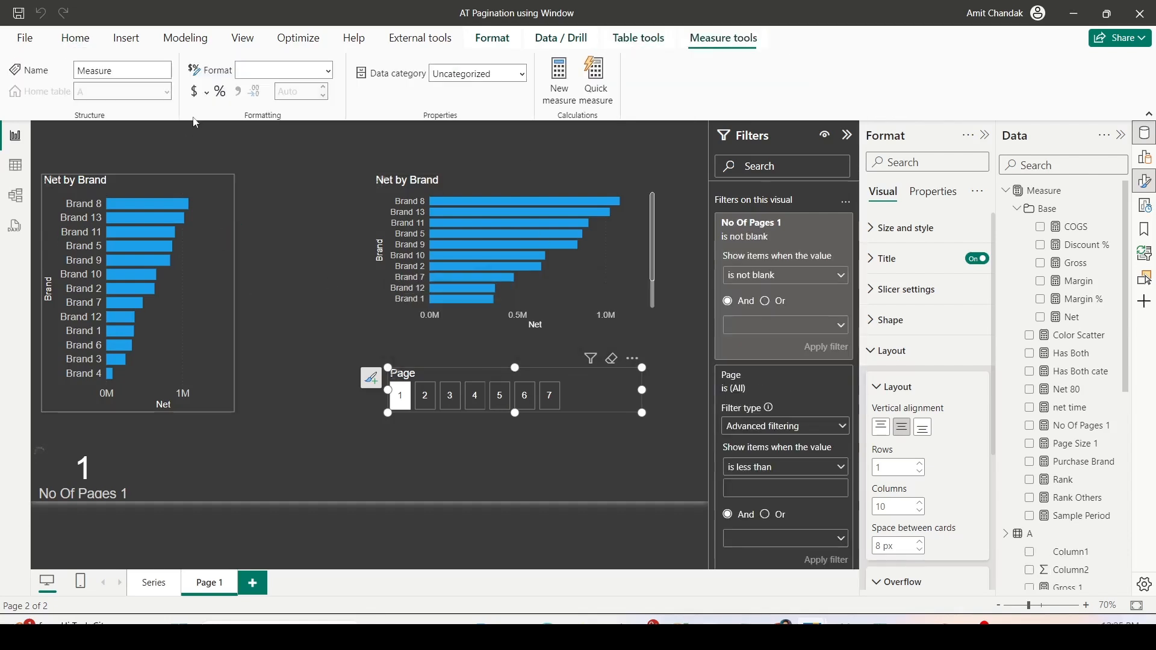
- Name the new measure Net Page in its formula
double_click(115, 136)
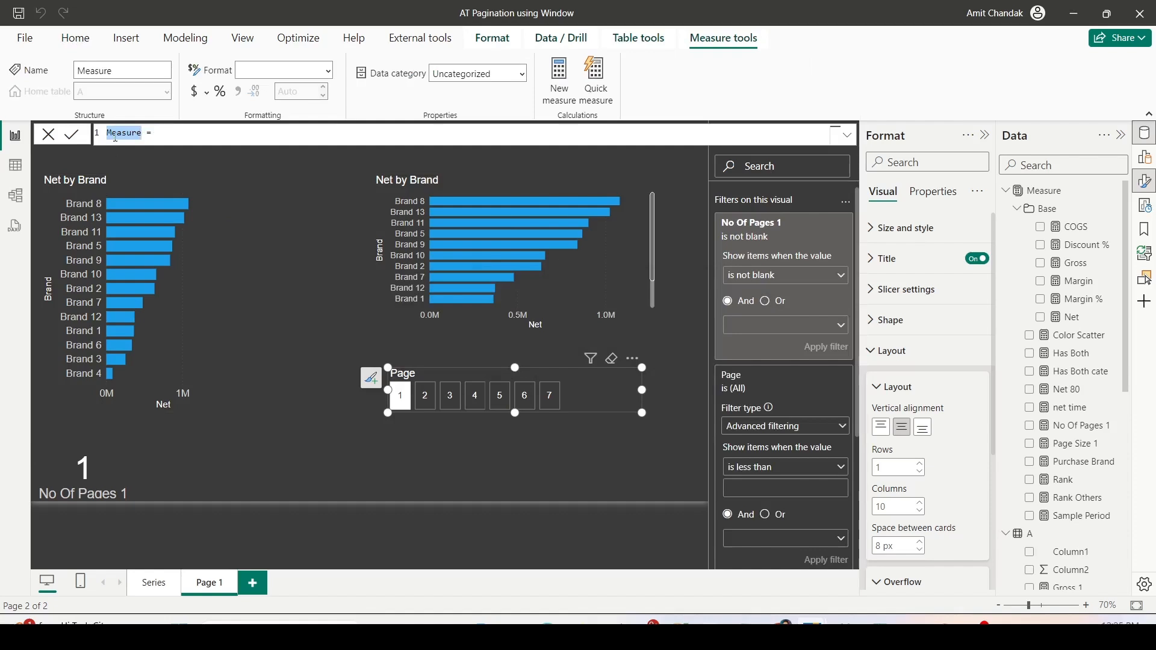
type("Net Pa")
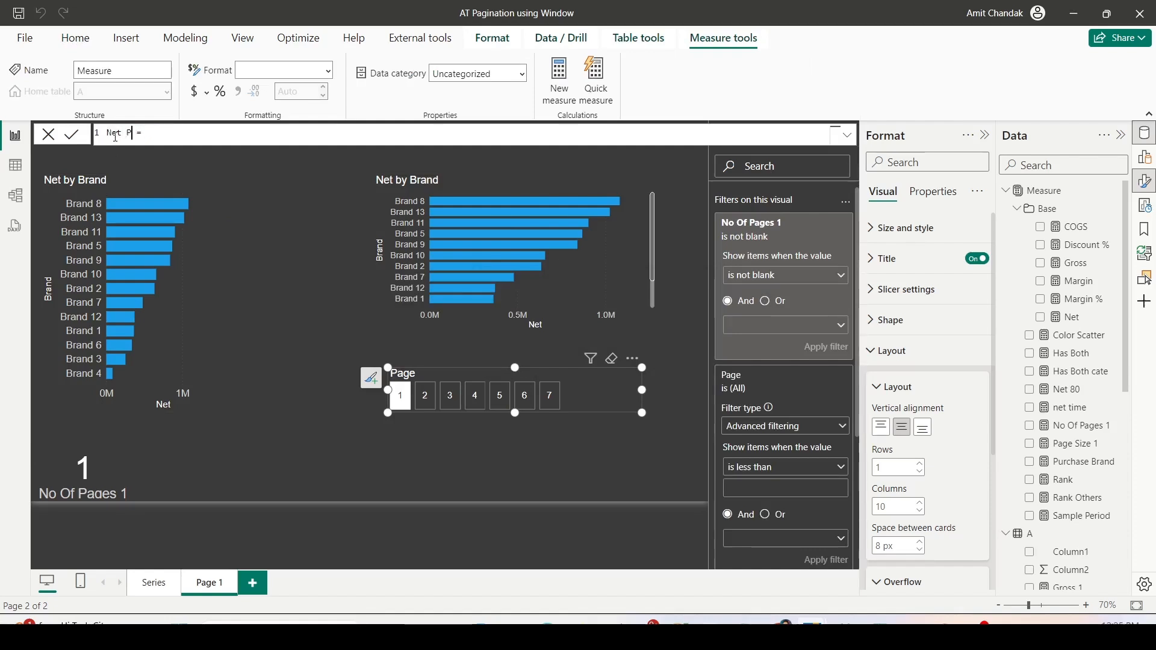
type("ge")
key("Right")
key("Right")
key("Right")
- Begin the Net Page expression with CALCULATE([Net], KEEPFILTERS(WINDOW(
type("CALCULATE(ke")
key("BackSpace")
key("BackSpace")
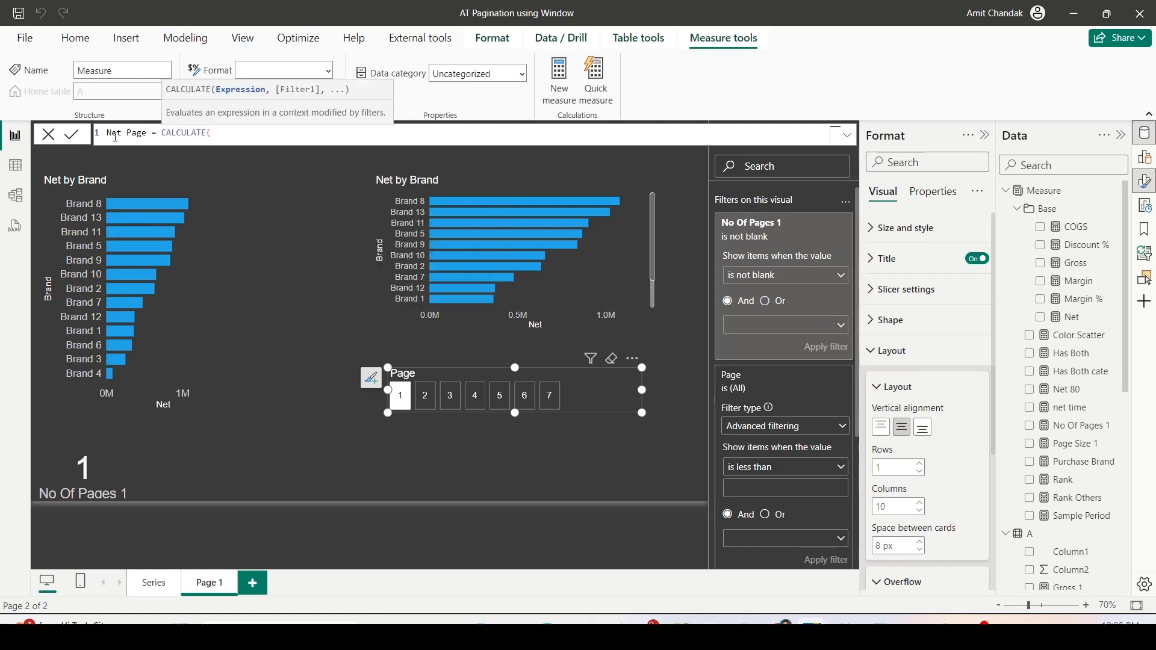
type("[Net],")
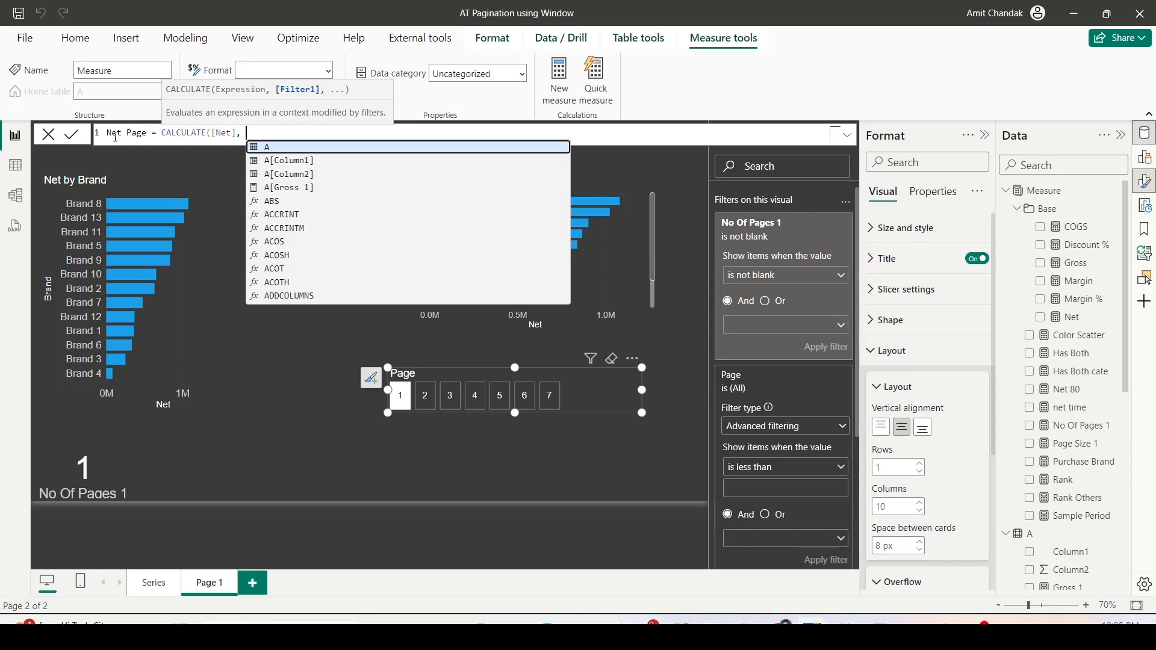
type("KEEPFILTERS(w")
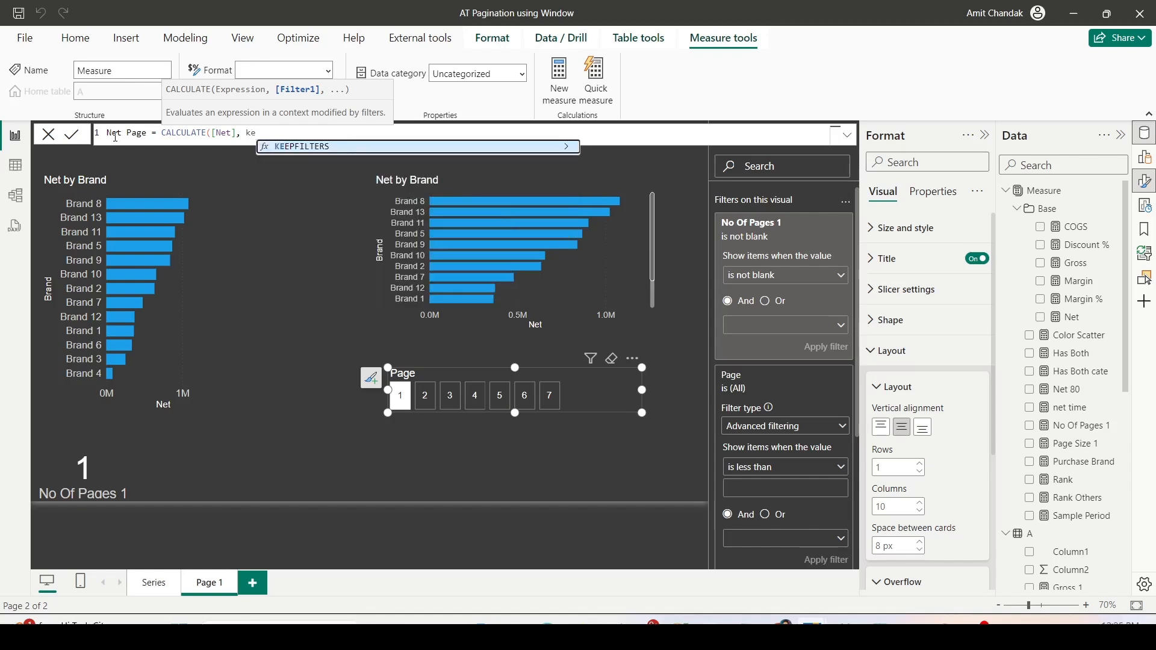
type("in")
key("Tab")
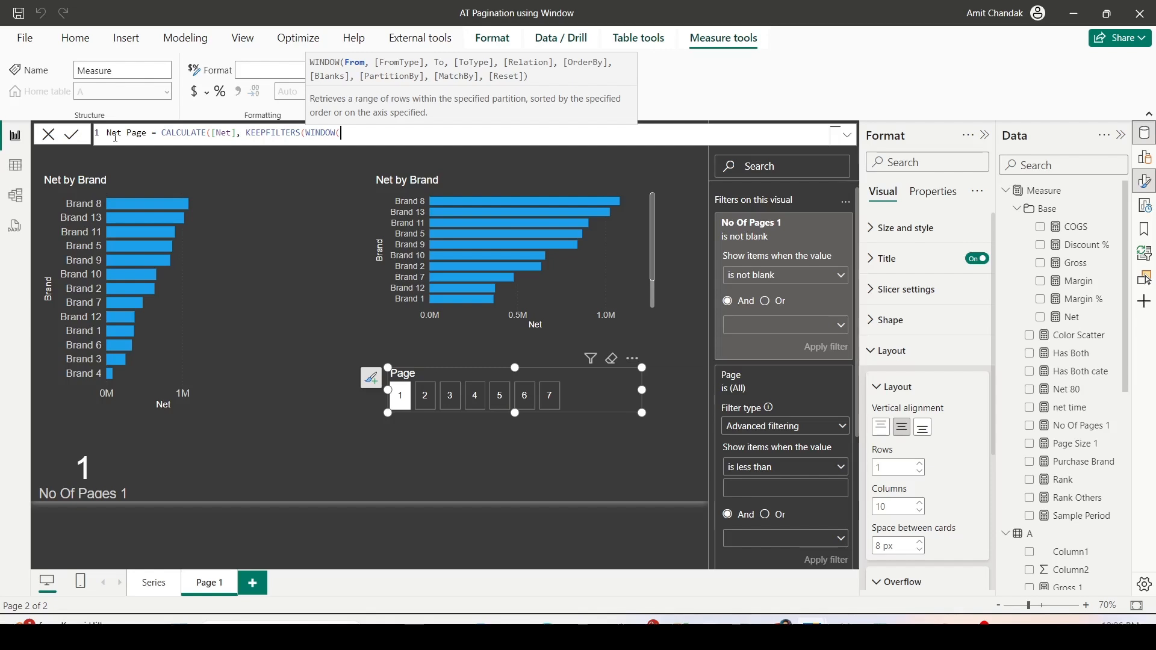
- Put the CALCULATE expression on its own line below the Net Page measure name
key("Left")
key("Left")
key("Left")
key("Left")
key("Left")
key("Left")
key("Left")
key("Left")
key("Left")
key("Left")
key("Left")
key("Left")
key("Left")
key("Left")
key("Left")
key("Left")
key("Left")
key("Left")
key("Left")
key("Left")
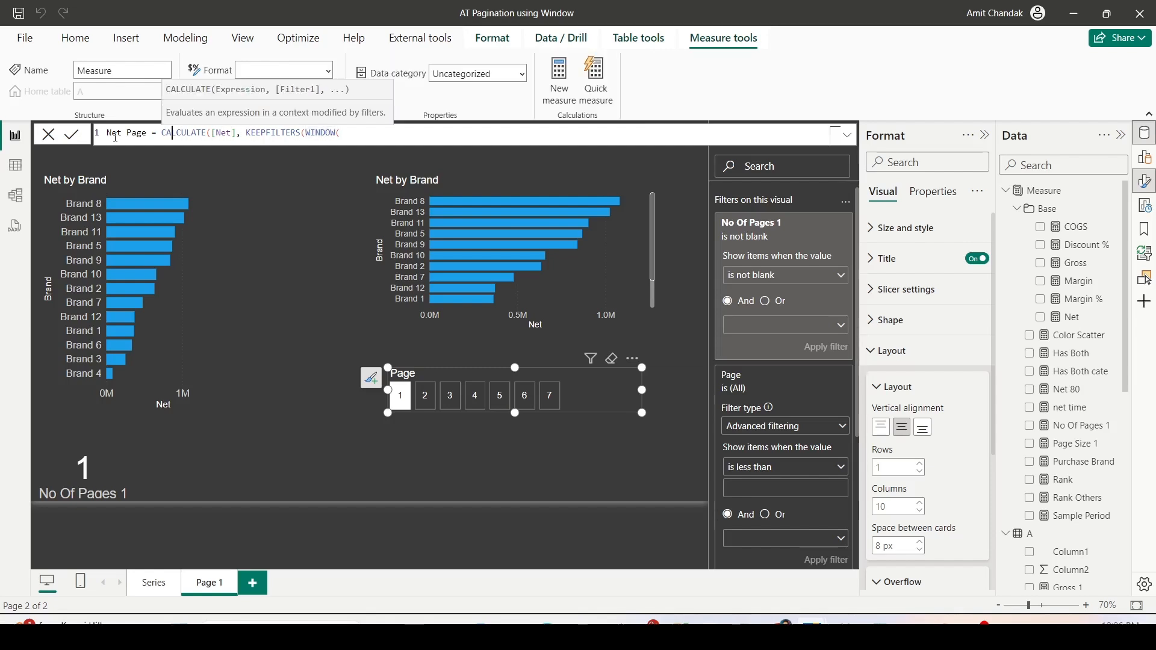
key("shift+Return")
key("shift+Return")
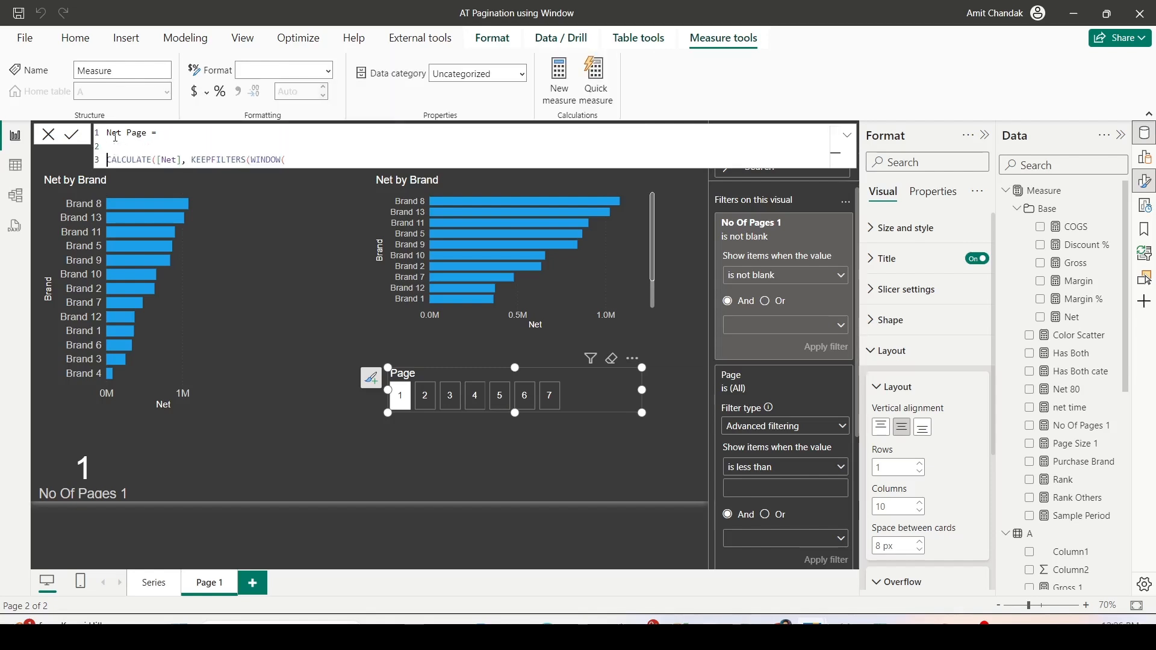
key("Up")
key("Delete")
- Declare a variable _min above the CALCULATE expression and add a Return line directly before CALCULATE
type("var _mi")
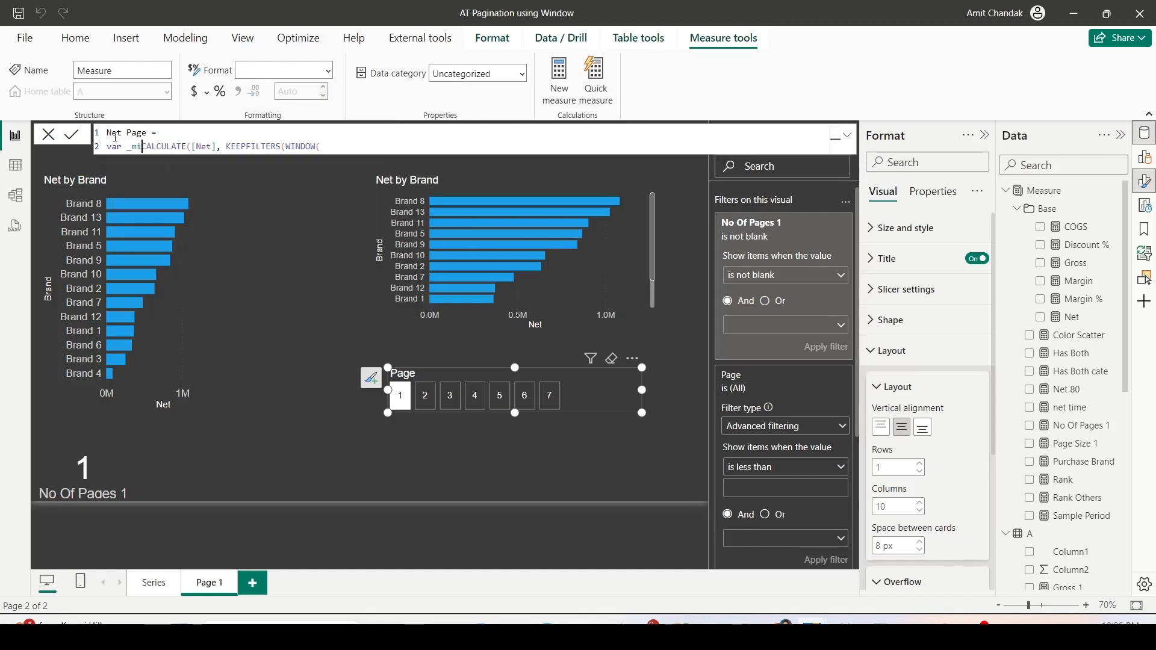
type("n")
key("shift+Return")
key("shift+Return")
key("shift+Return")
key("Up")
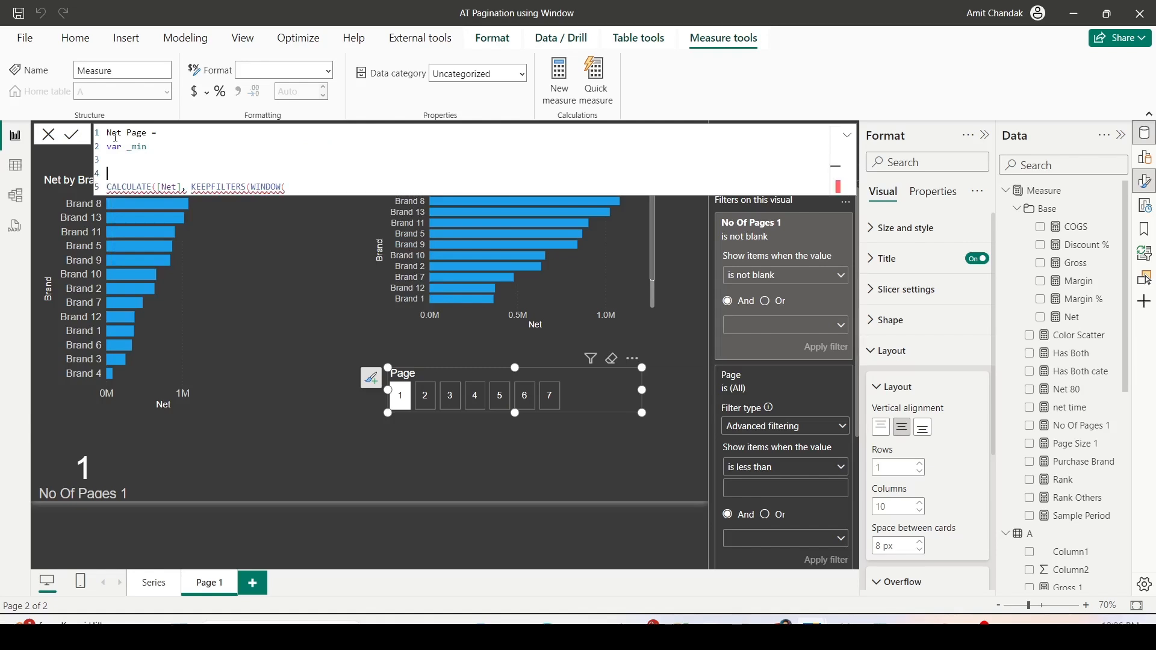
type("Return")
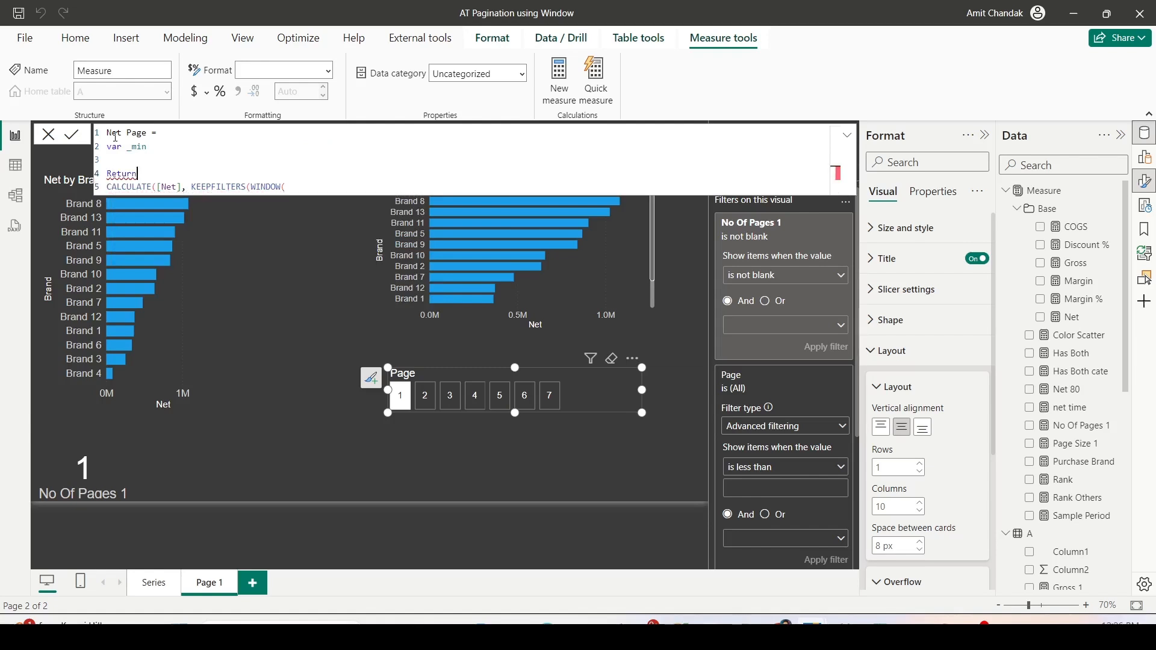
- Assign Page[Page Value] to the _min variable
key("Up")
key("Up")
key("Right")
type("= pag")
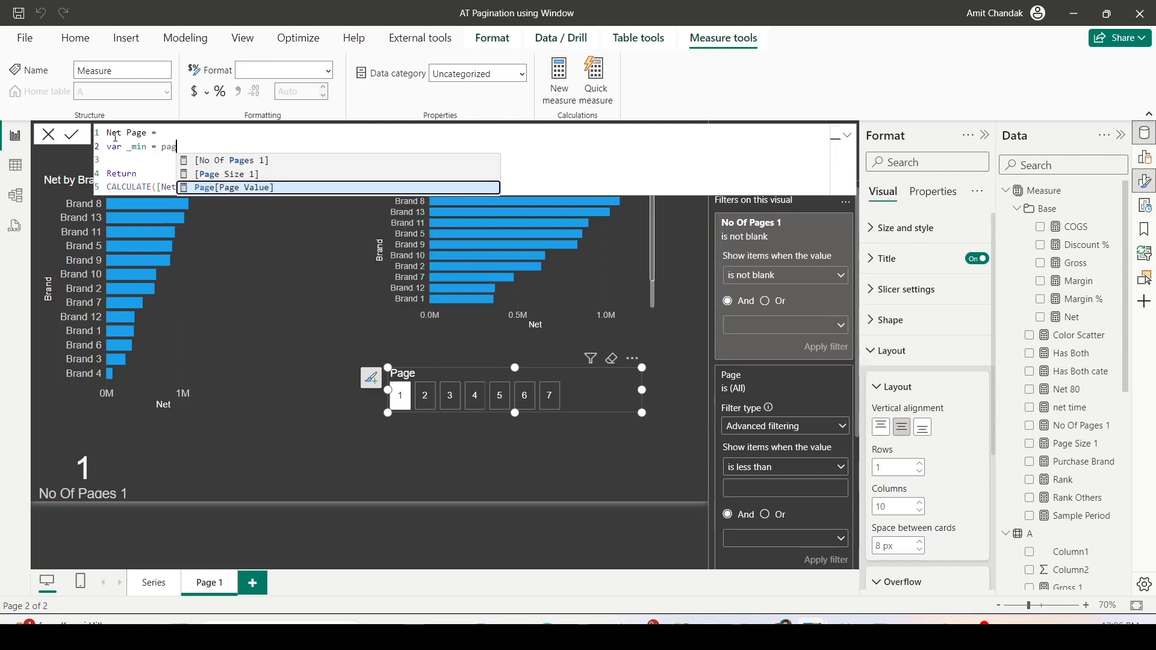
key("Tab")
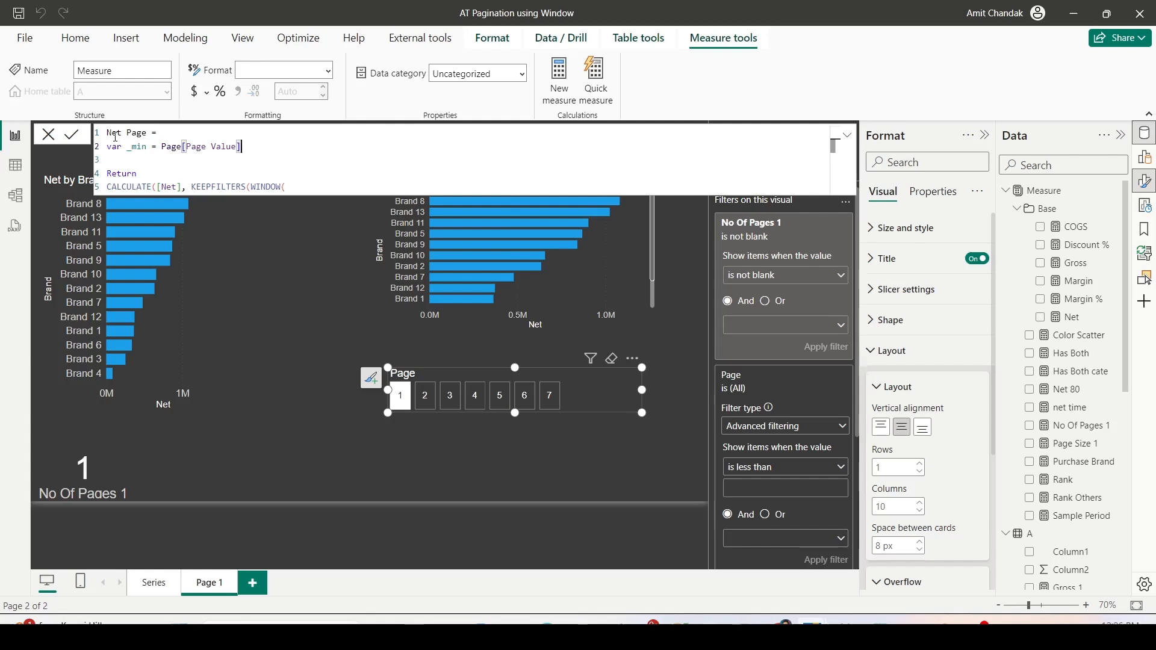
- Extend the _min variable's expression to (Page[Page Value]-1) *[Page Size 1]
type("-1)")
left_click(163, 148)
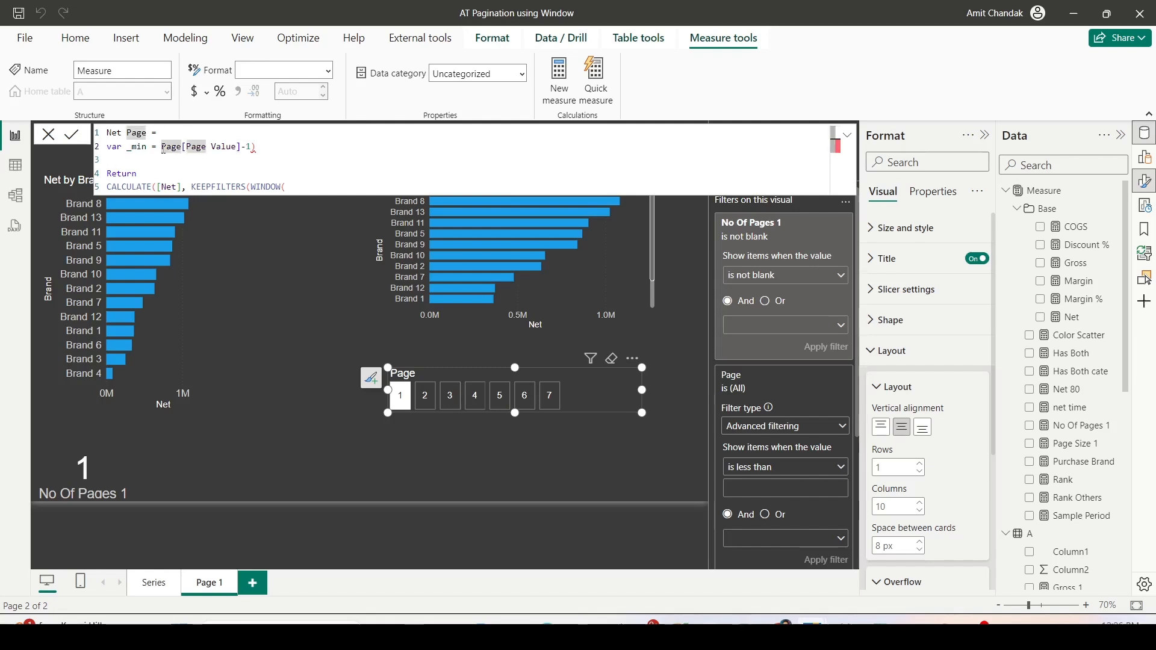
type("(")
left_click(281, 150)
type("*[")
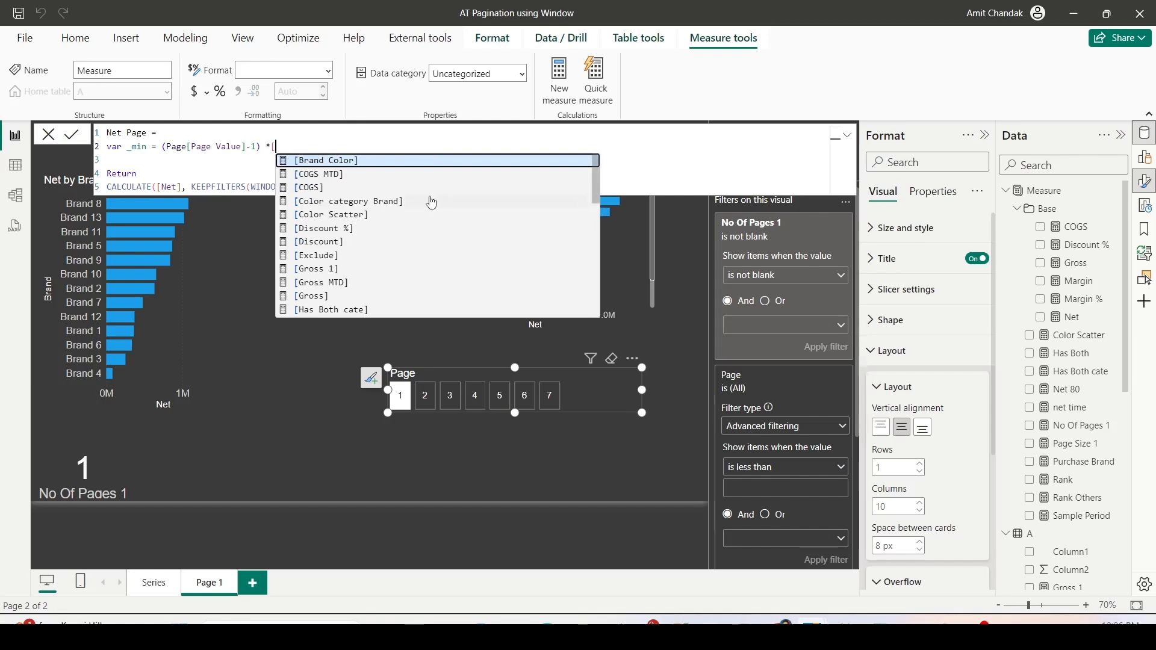
type("Pa")
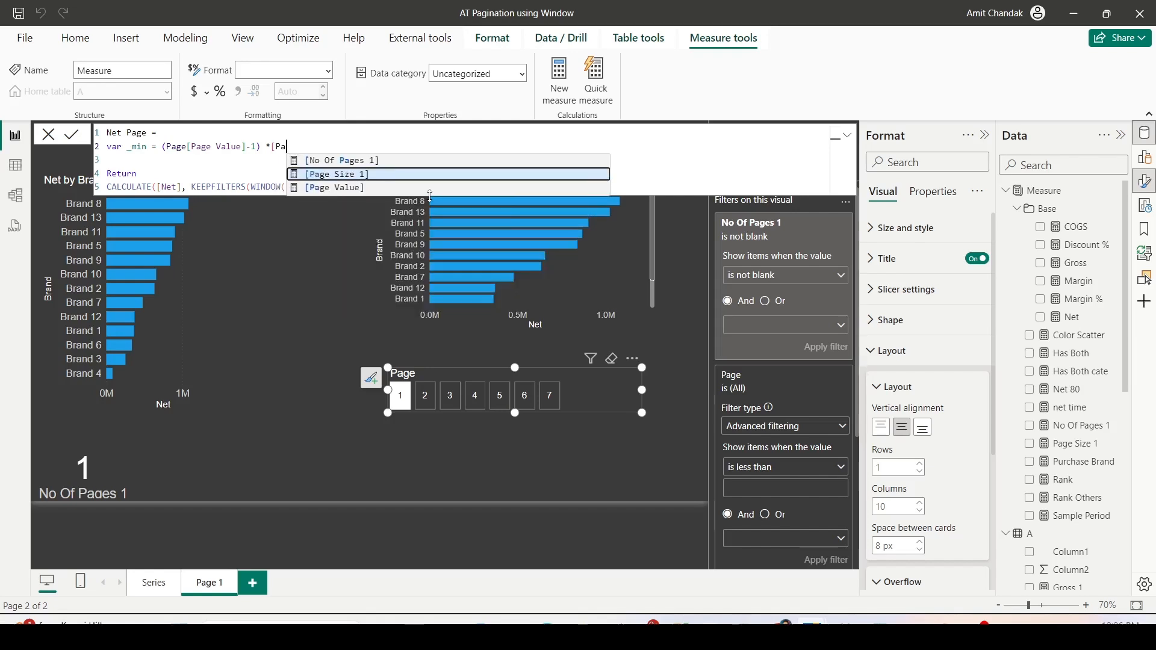
key("Tab")
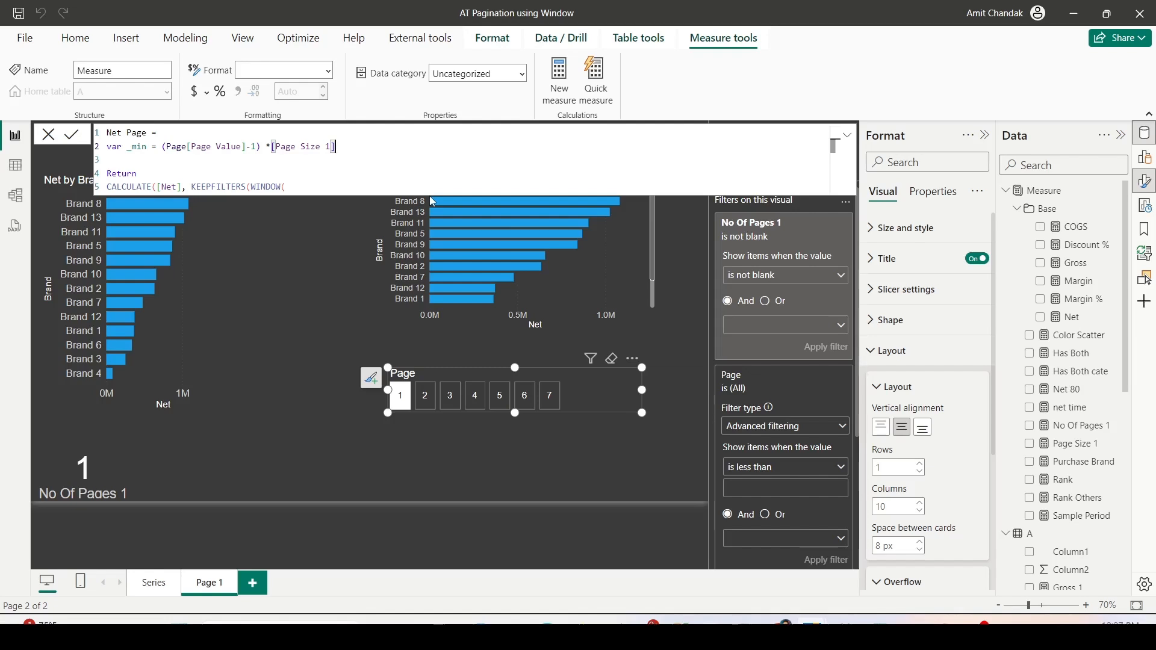
- Add +1 to the _min expression and declare a variable _max as (Page[Page Value]) *[Page Size 1] above Return
type("+1")
left_click(127, 155)
type("Var _max =")
type("(Page[Page Value]-1) *[Page Size 1]")
left_click(257, 160)
key("BackSpace")
key("BackSpace")
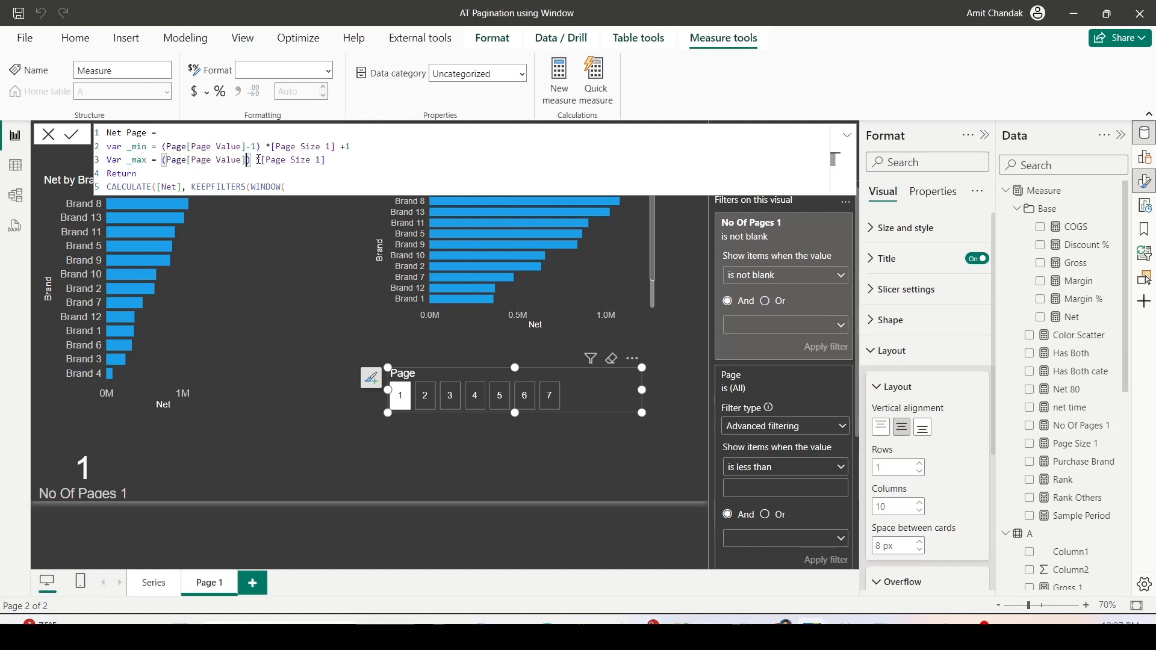
- Set the WINDOW function's range arguments to _min, ABS, _max, ABS
left_click(311, 191)
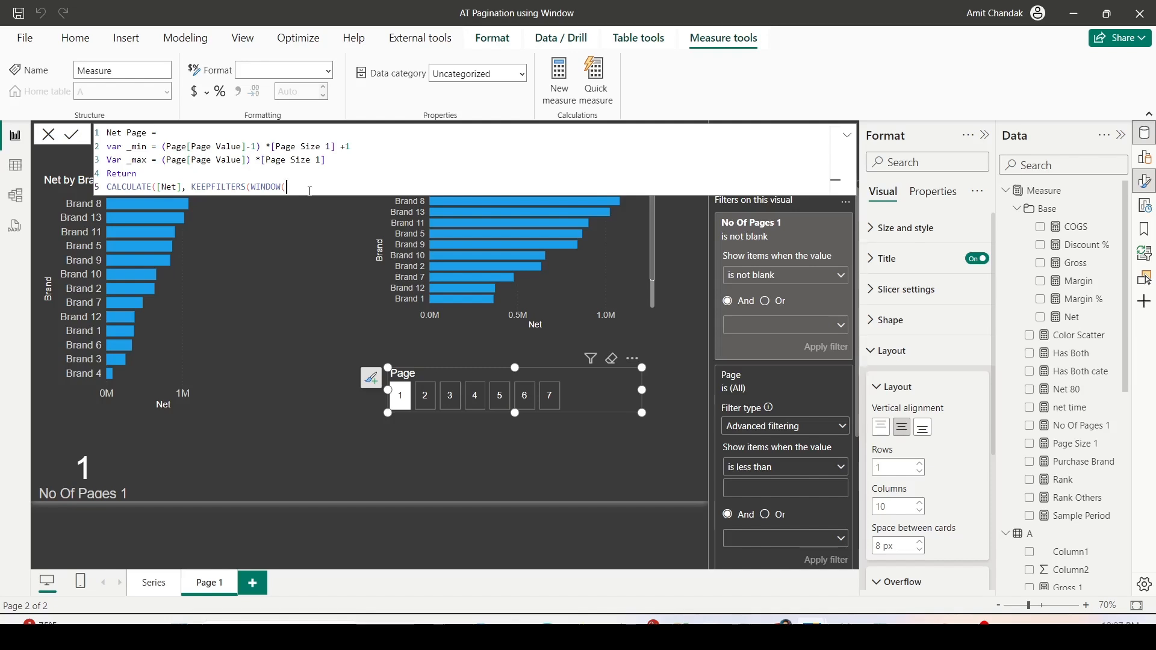
type("_")
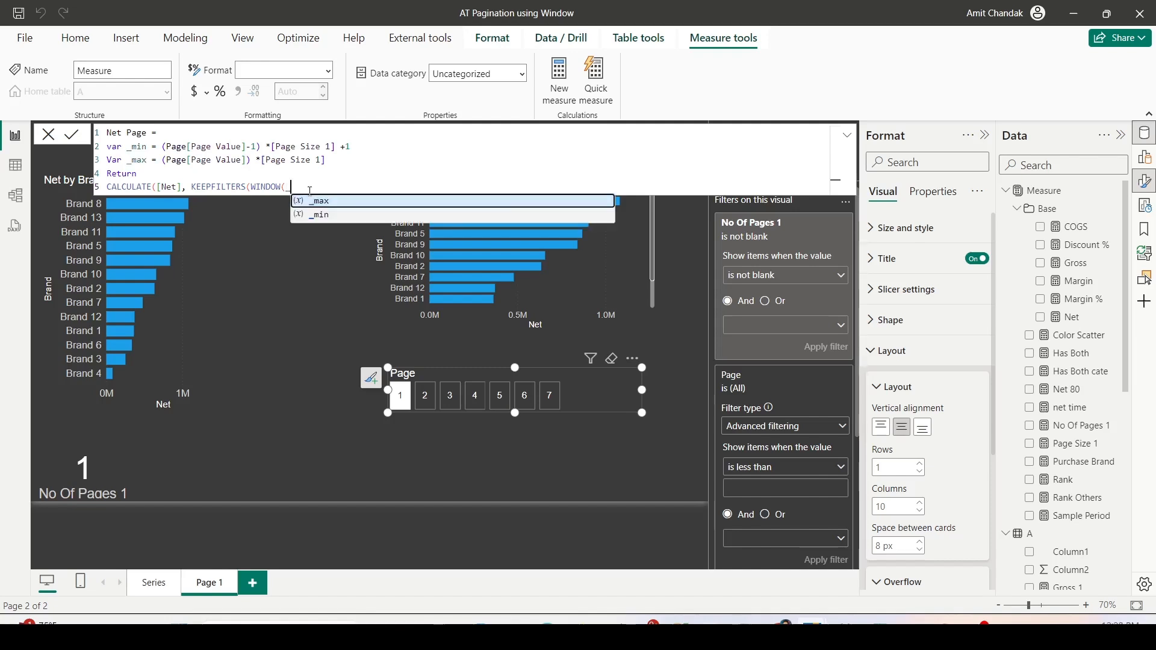
type("min,")
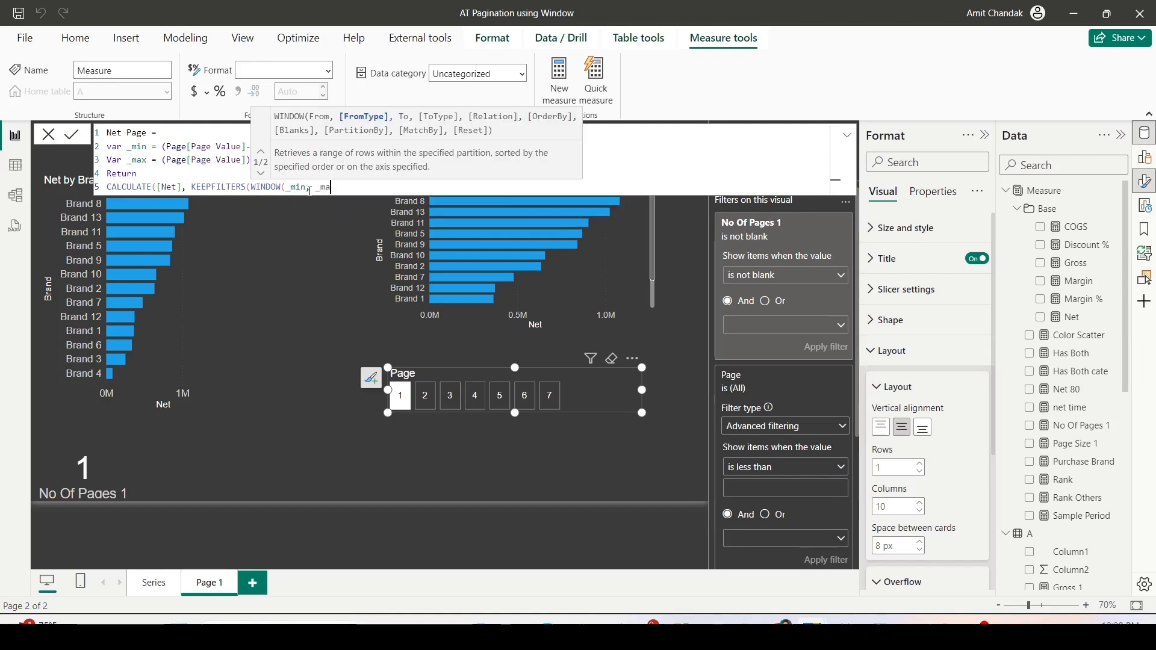
type(" ABS, _")
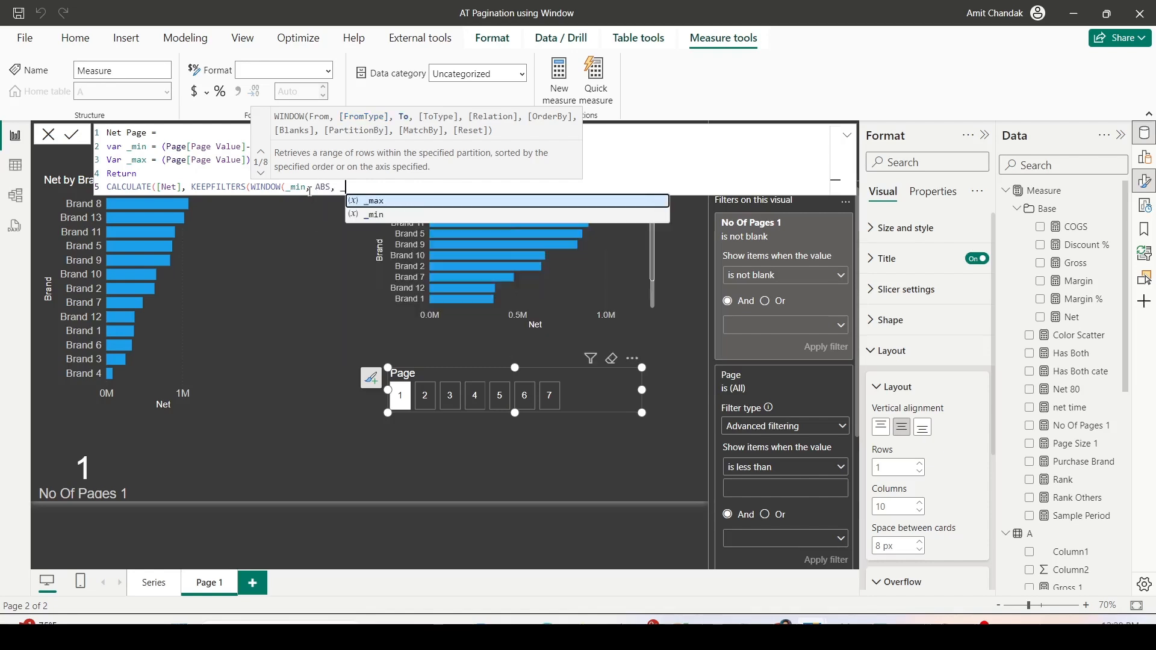
type("max, ab")
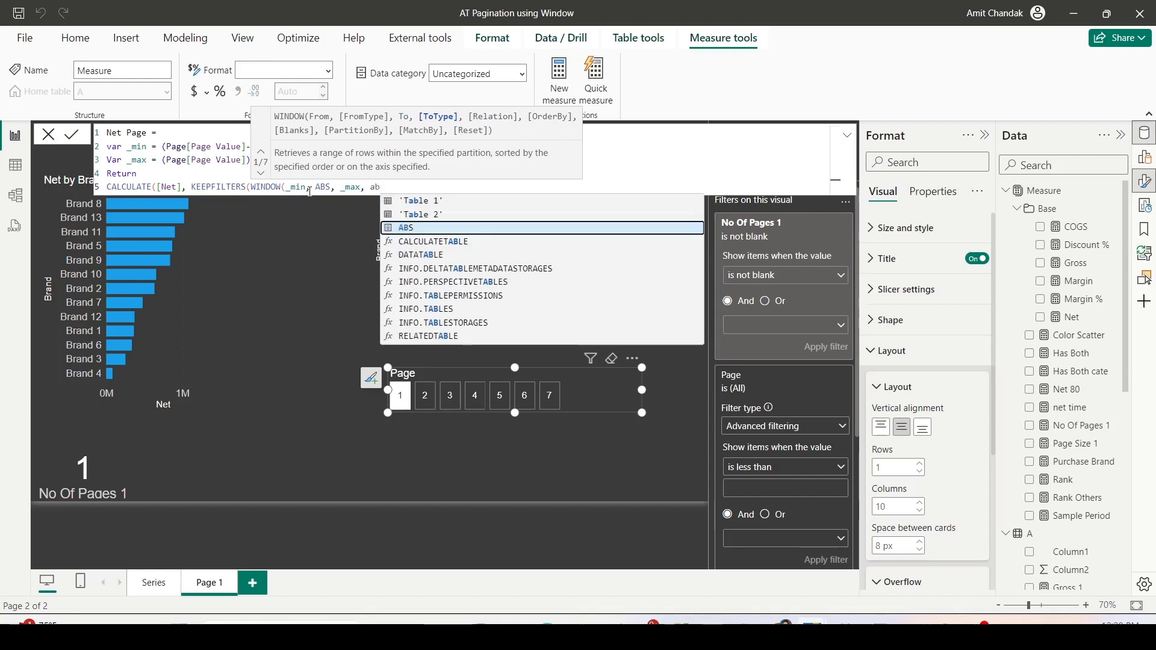
key("Tab")
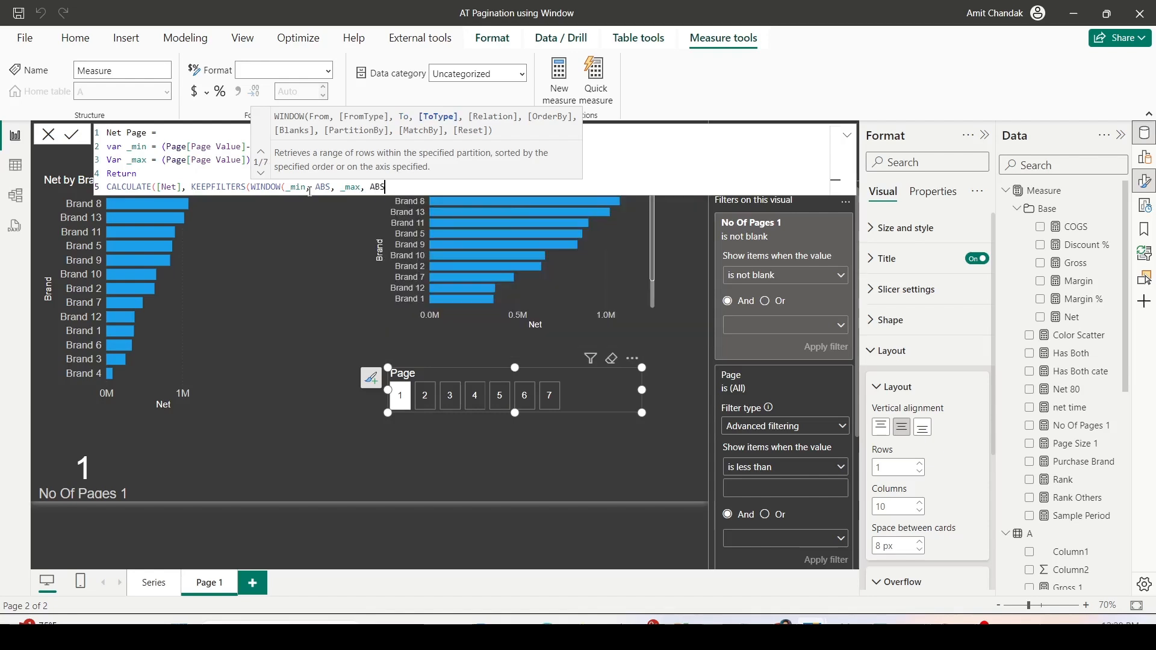
type(",")
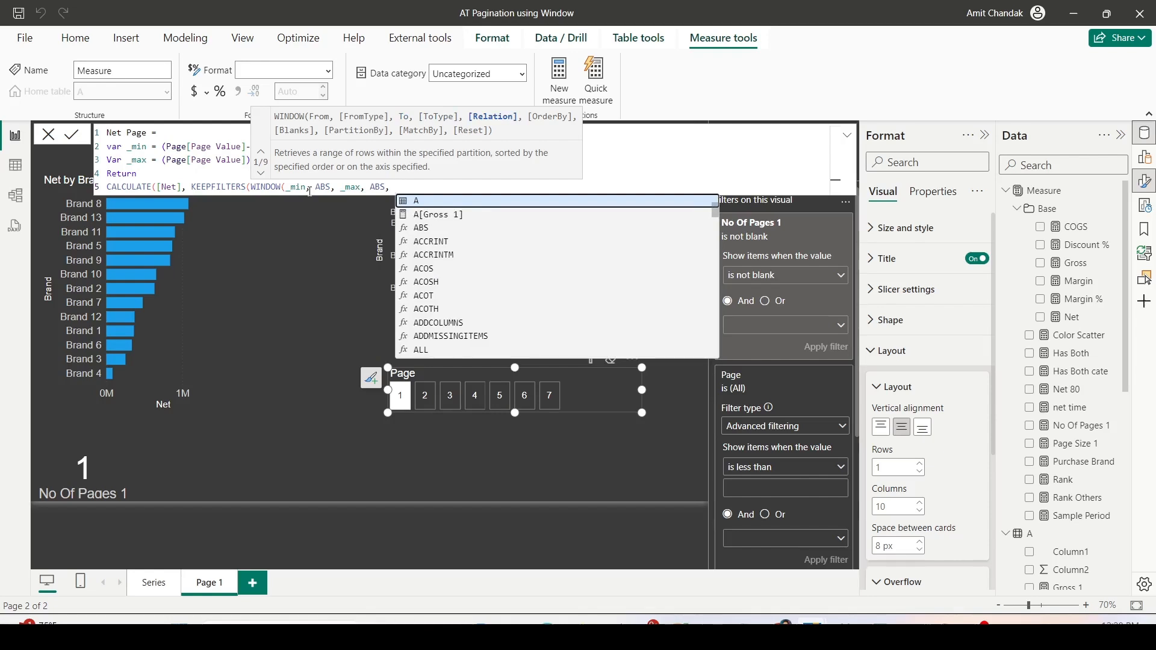
- Add ALLSELECTED('Item'[Brand]) as the WINDOW function's relation argument
type("ALLSELECTED(")
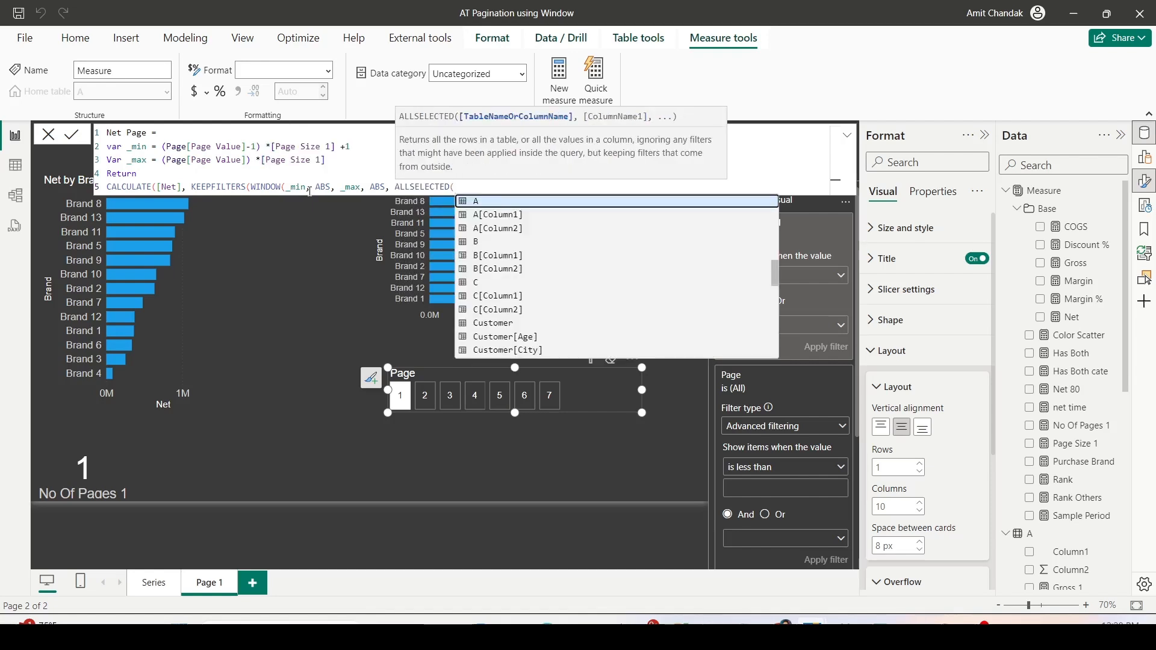
type("ite")
key("Down")
key("Down")
key("Tab")
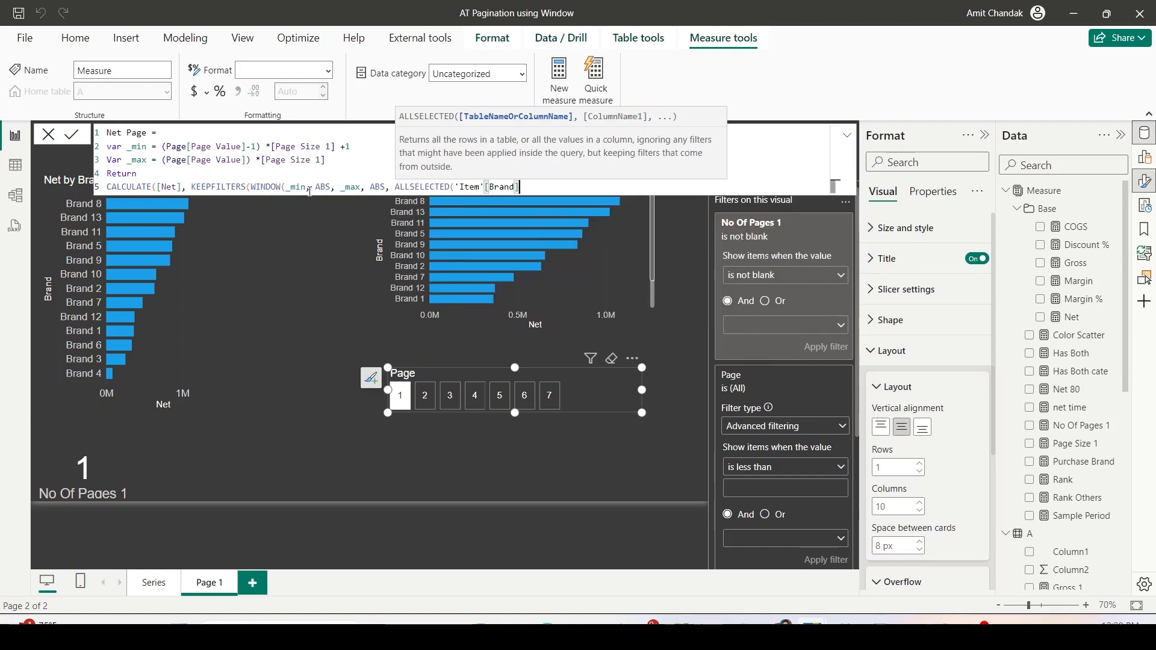
type("), ord")
- Add ORDERBY([Net], DESC) as the WINDOW function's sort argument after ALLSELECTED
key("Tab")
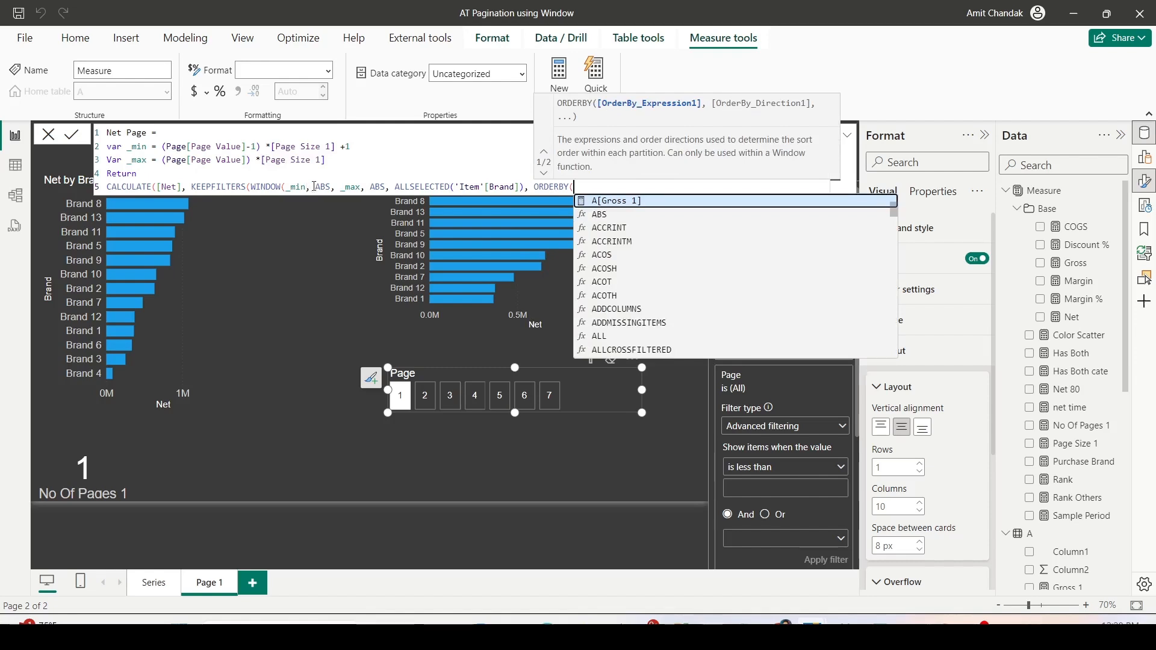
left_click(399, 188)
left_click_drag(395, 188, 525, 187)
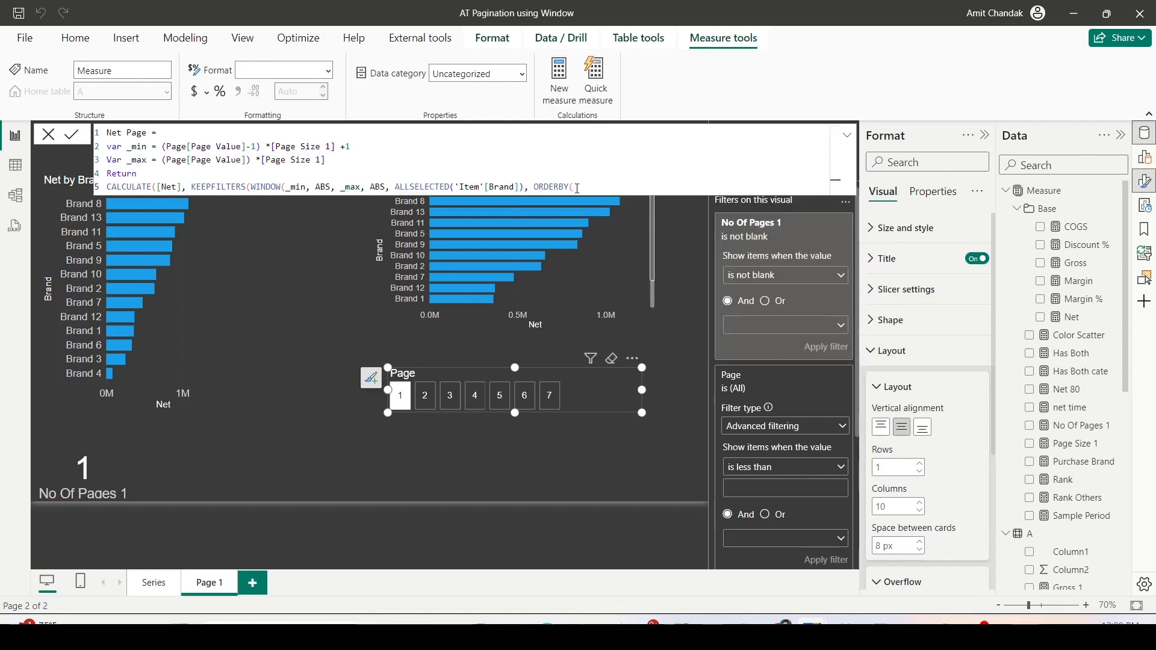
type("[Net]")
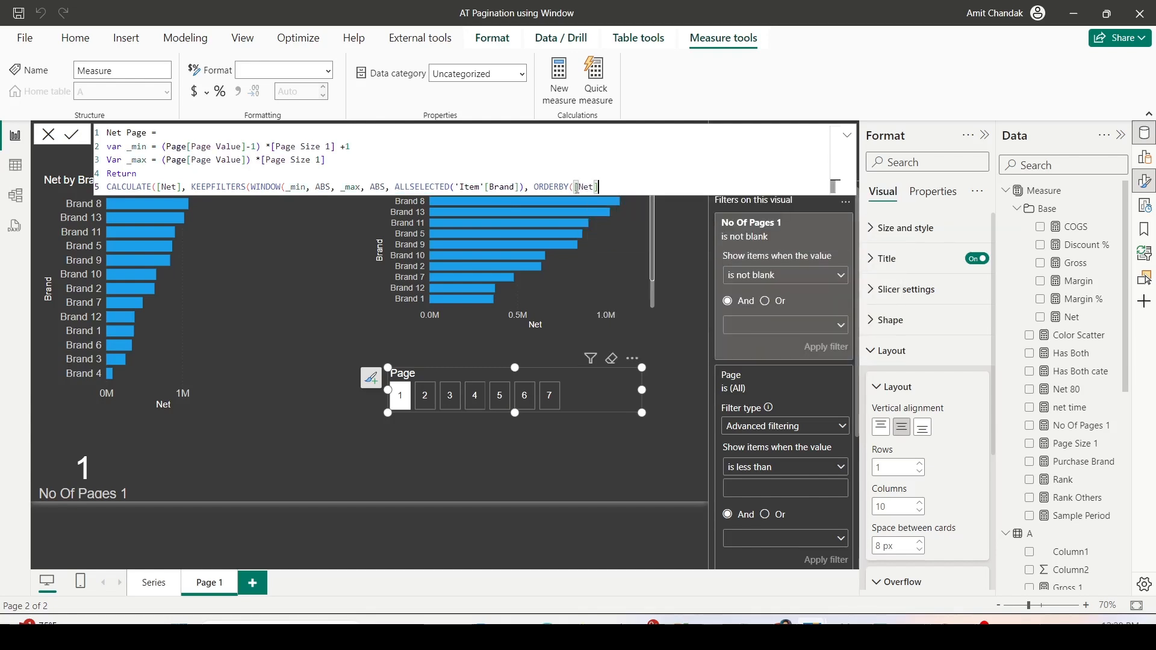
type(", ")
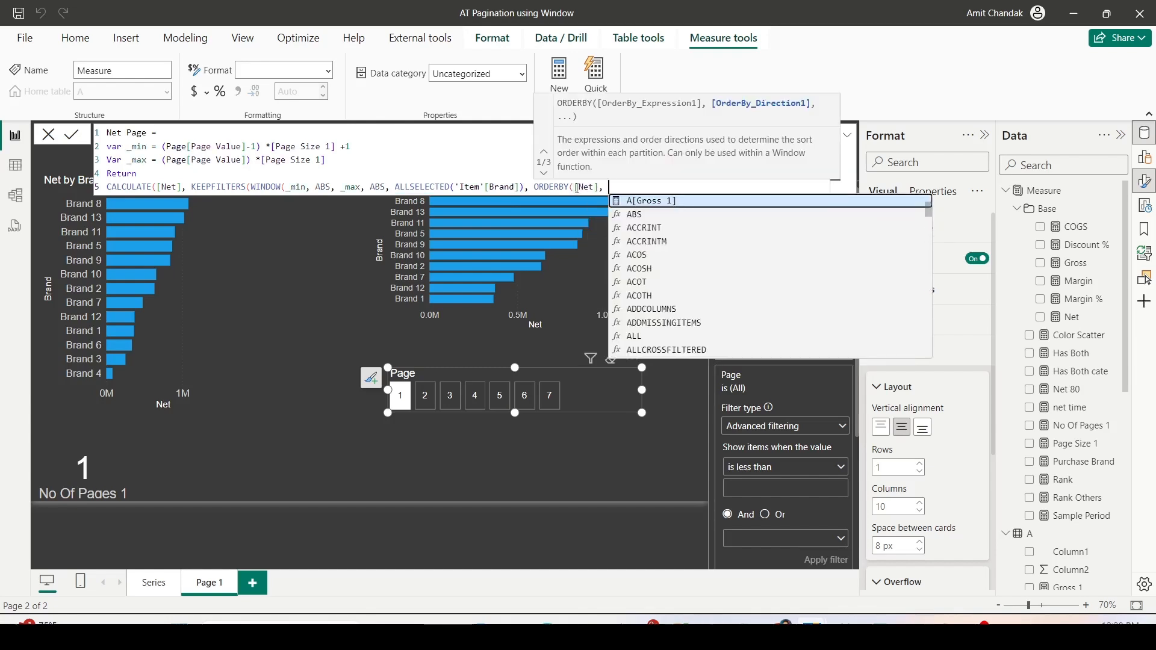
type("DESC")
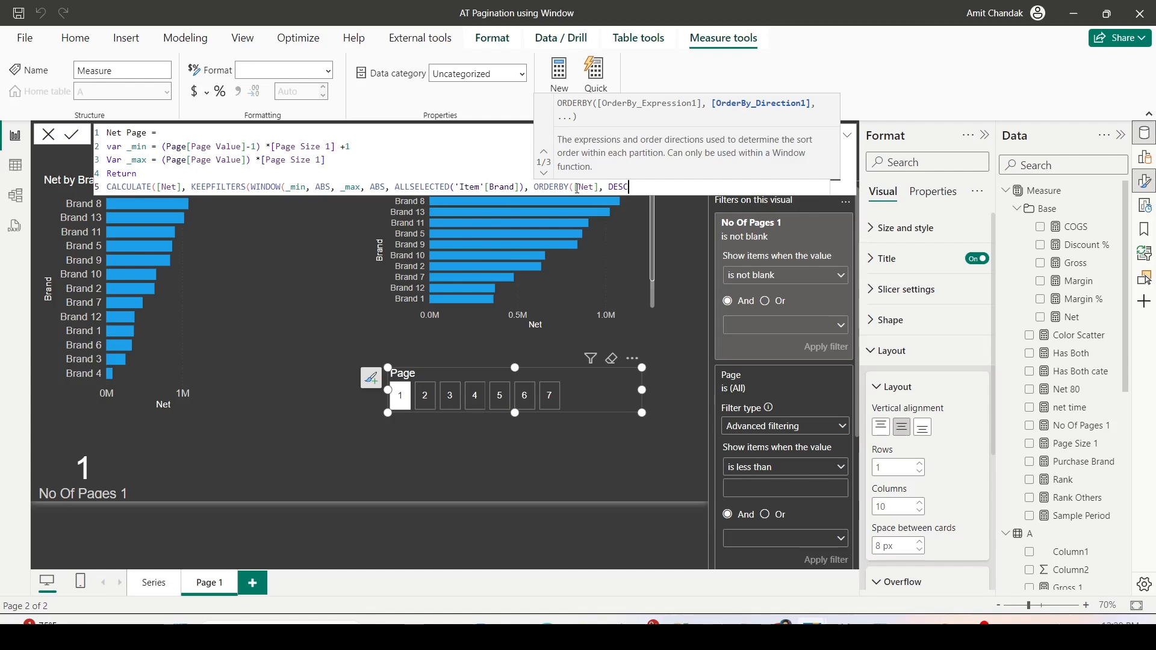
type(")")
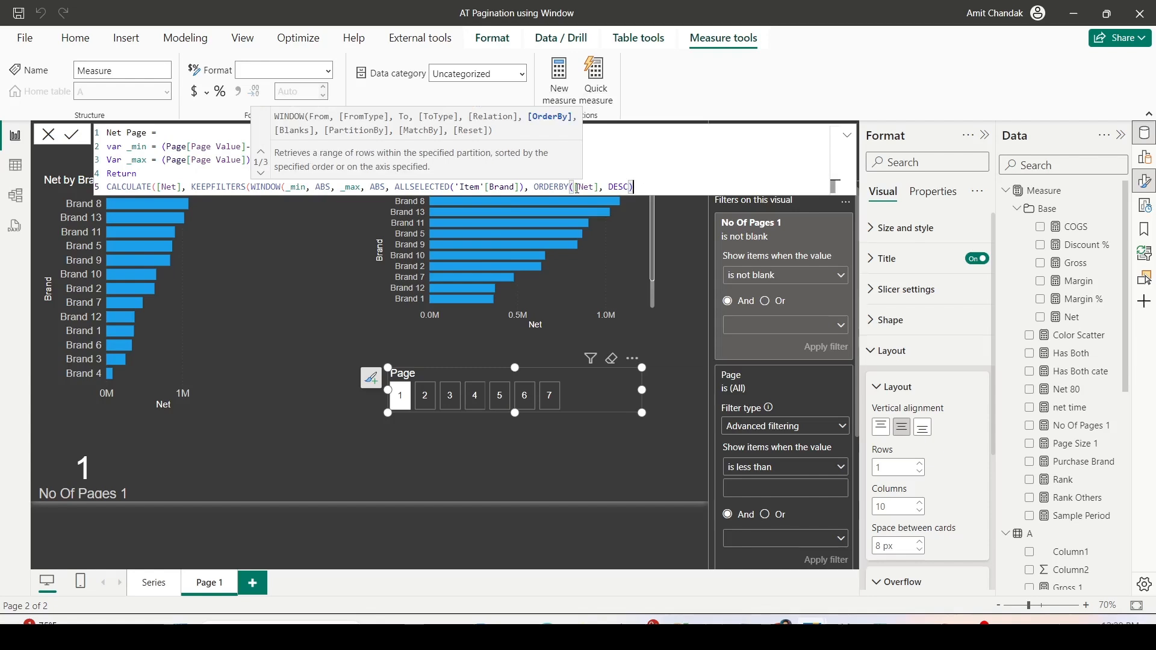
- Close the WINDOW, KEEPFILTERS and CALCULATE parentheses and commit the Net Page measure
key("Up")
key("Down")
key("BackSpace")
type(")")
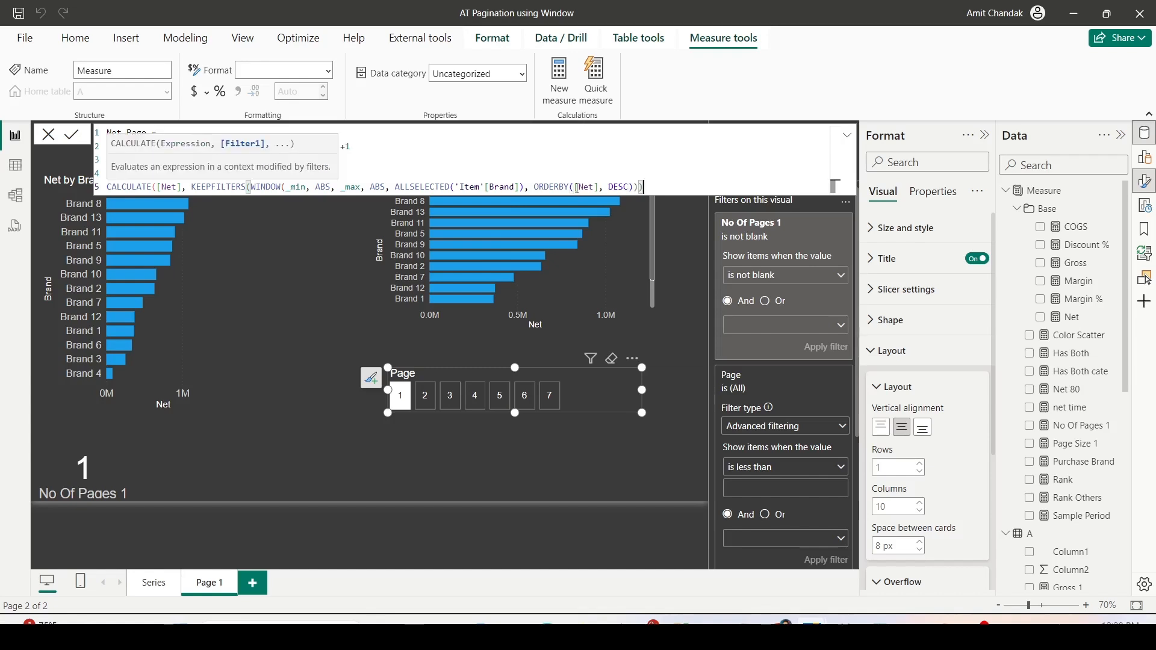
type(")")
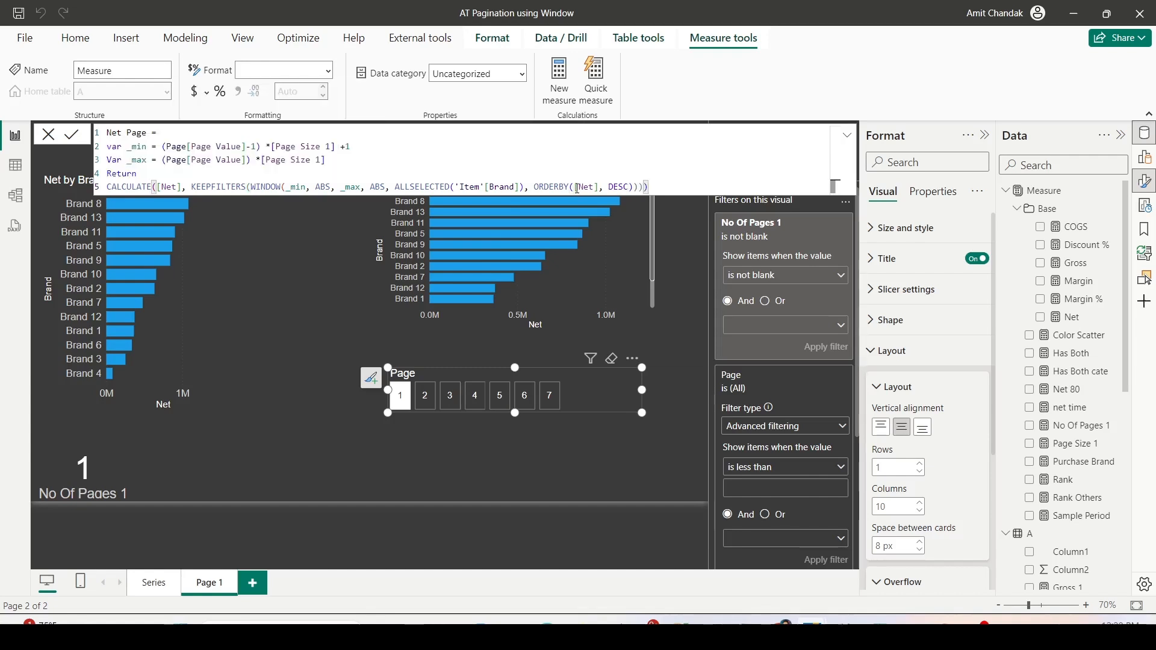
key("Return")
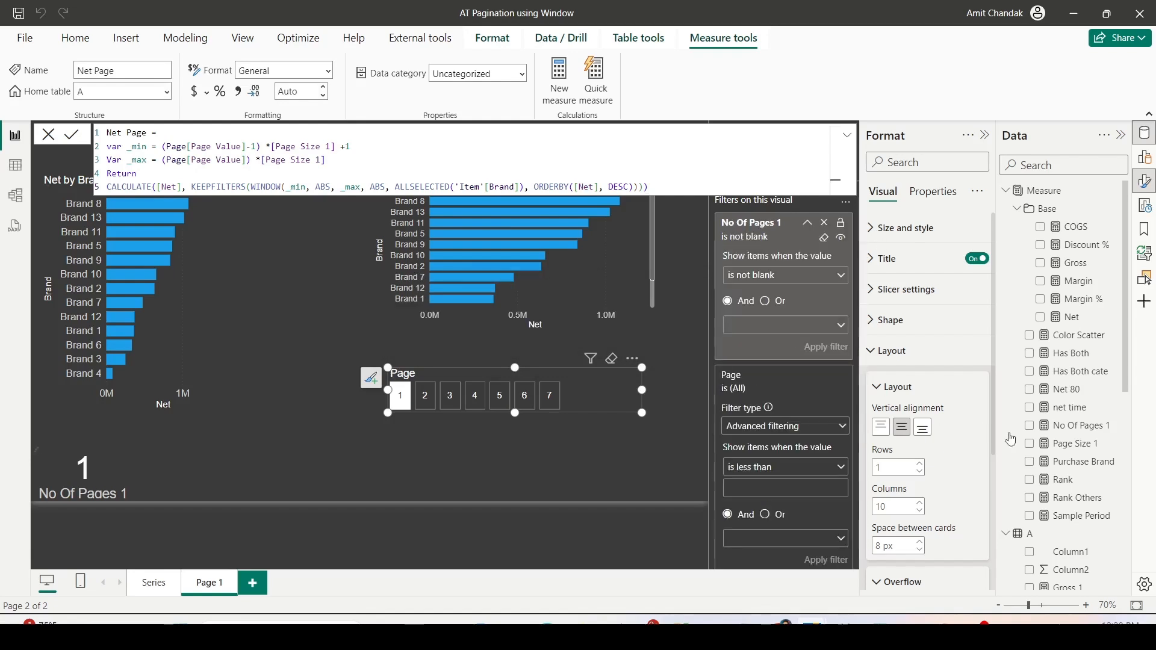
- Add the Net Page measure to the Net by Brand chart without a scrollbar and make it a clustered bar chart
scroll(1086, 414, "down", 5)
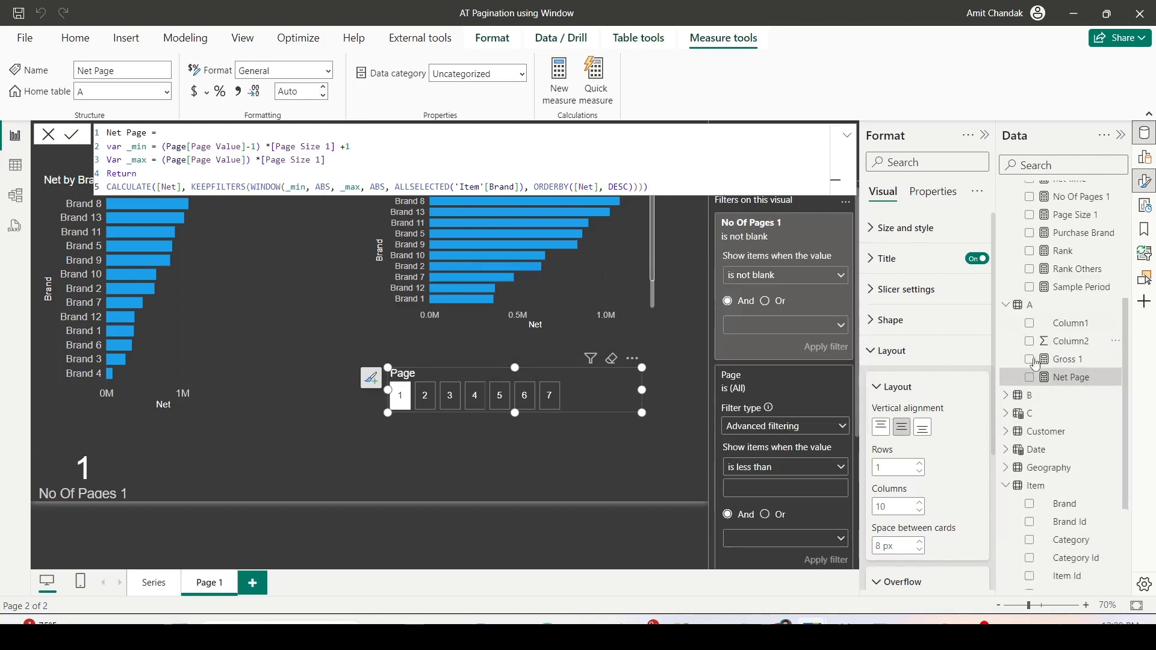
left_click_drag(1050, 347, 208, 299)
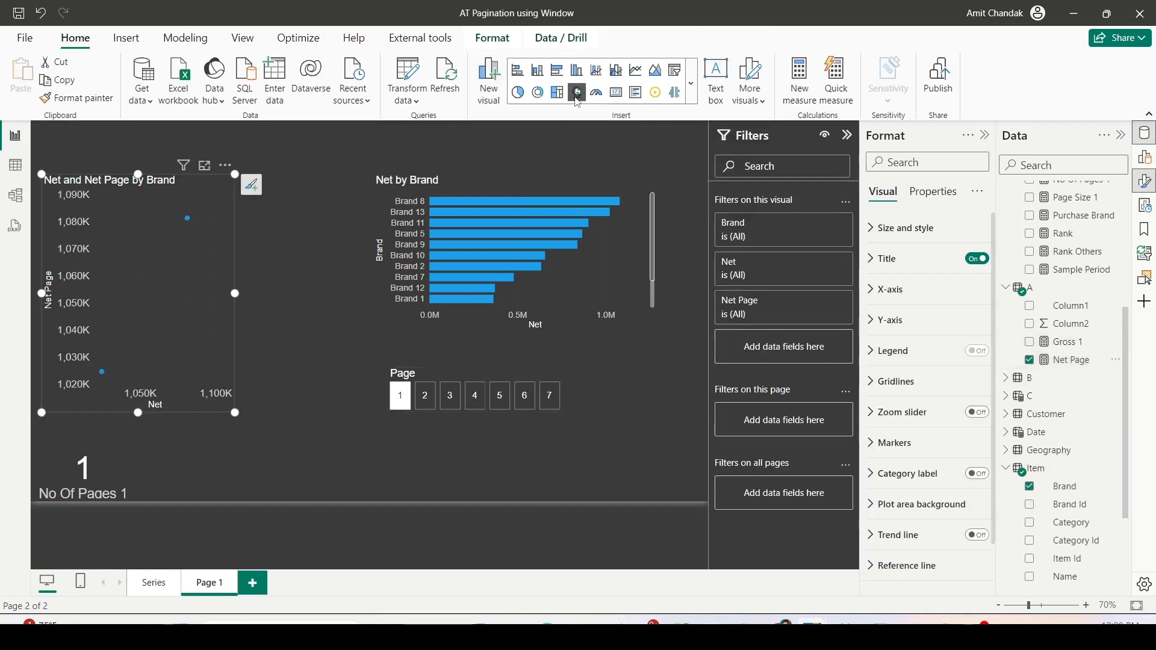
left_click(558, 71)
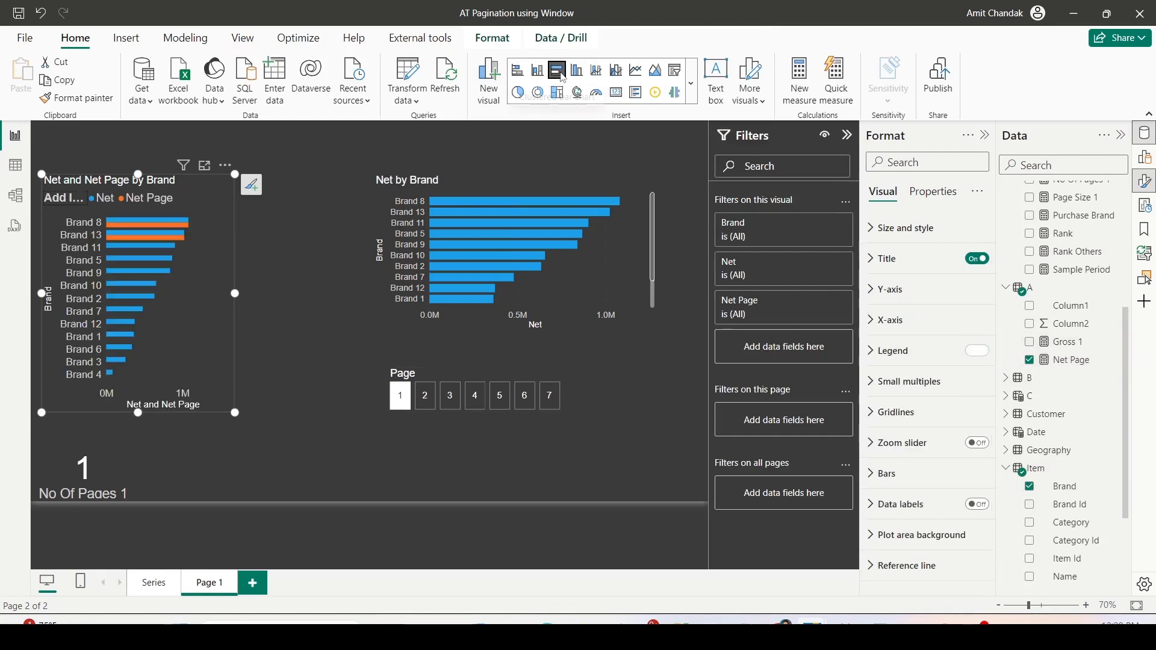
- Test the Net Page bars with pages 2 and 3 of the Page slicer, and return to page 1
left_click(424, 399)
left_click(450, 397)
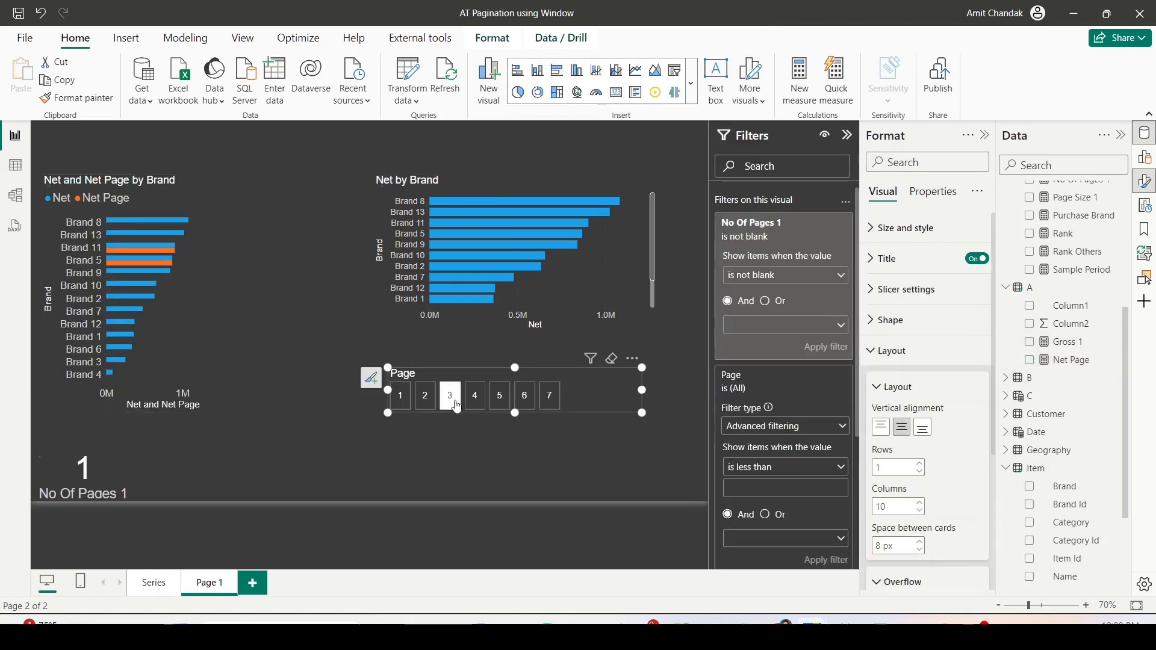
left_click(412, 406)
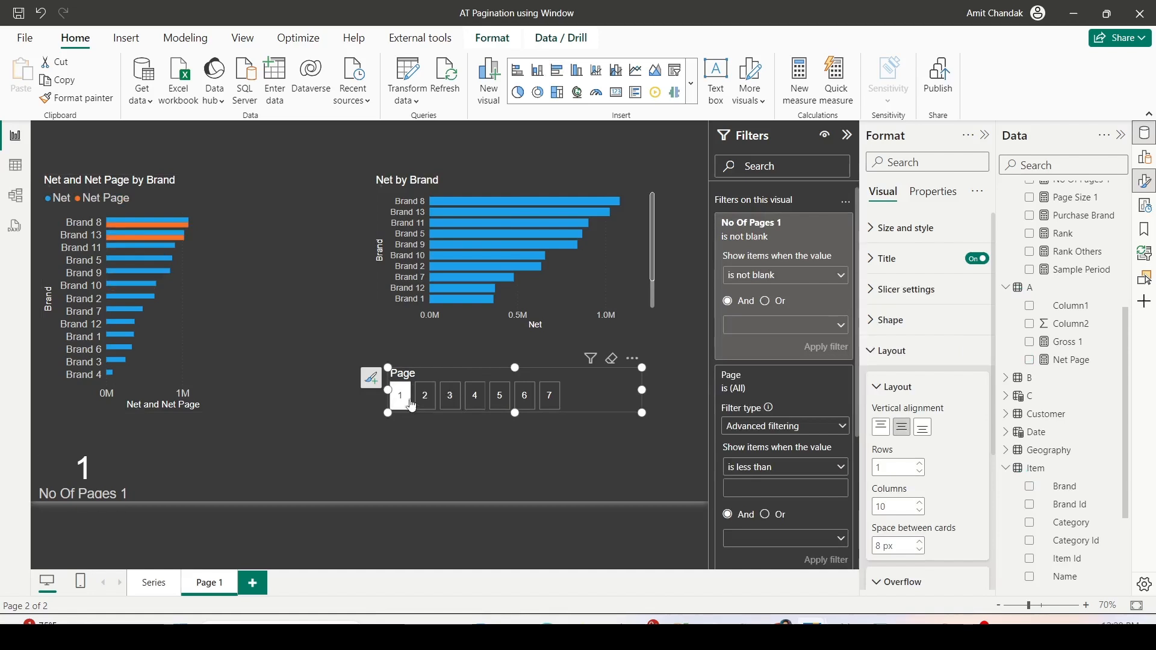
- Replace Net with the Net Page measure in the Net by Brand chart above the Page slicer
left_click(568, 305)
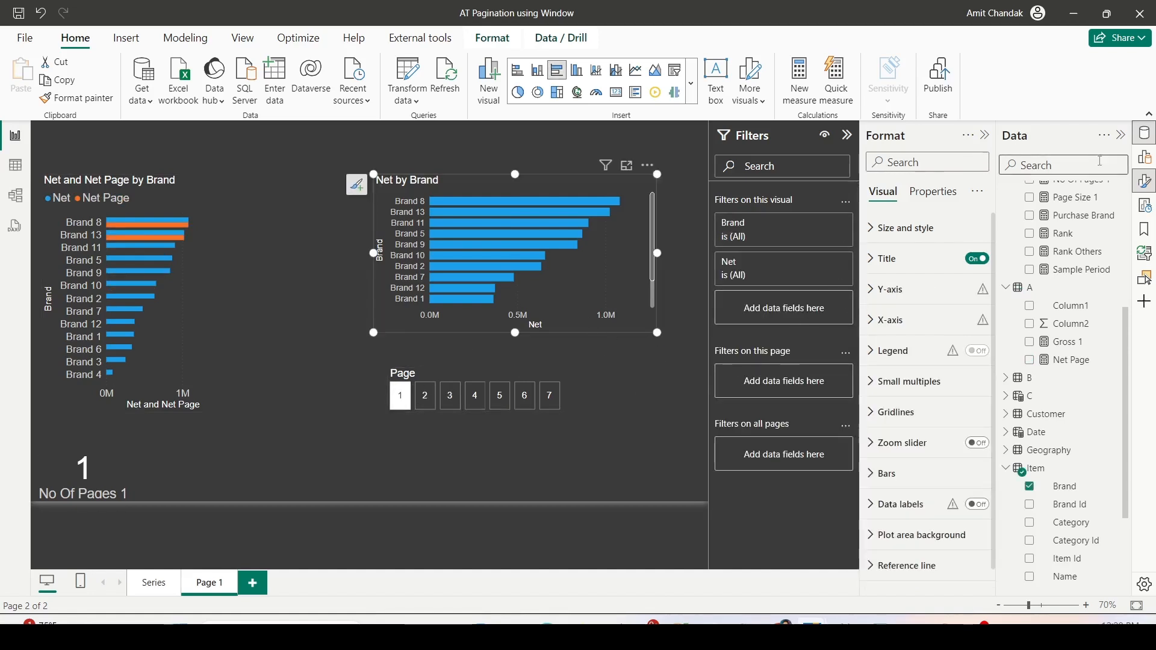
left_click(1145, 157)
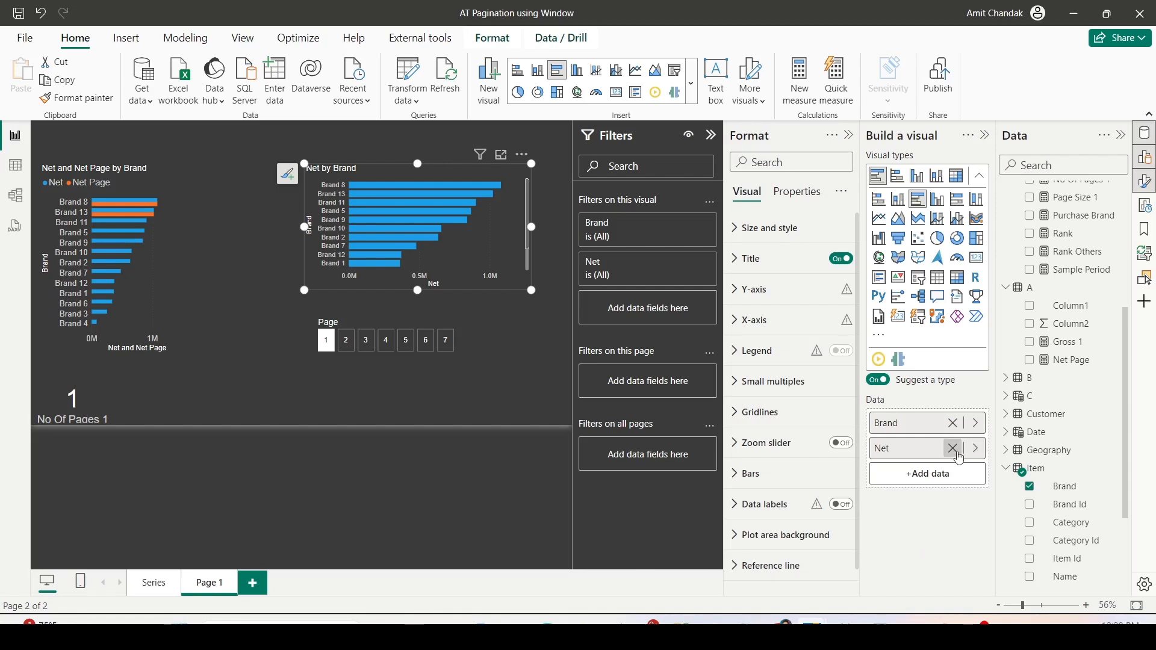
left_click_drag(1055, 360, 943, 474)
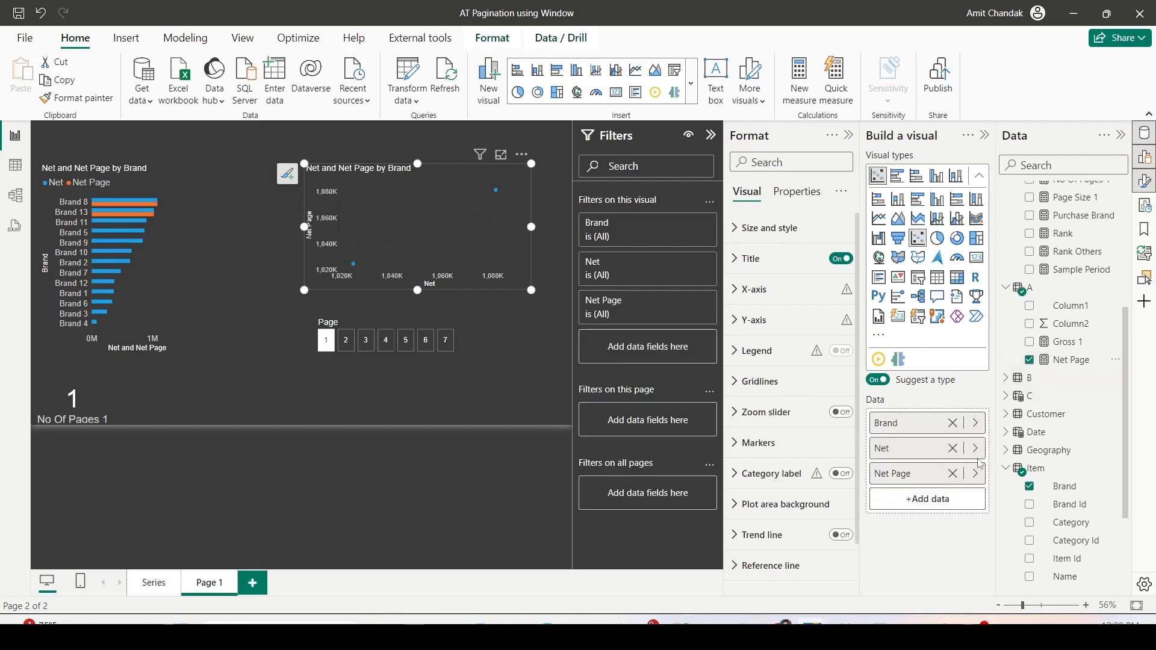
left_click(954, 450)
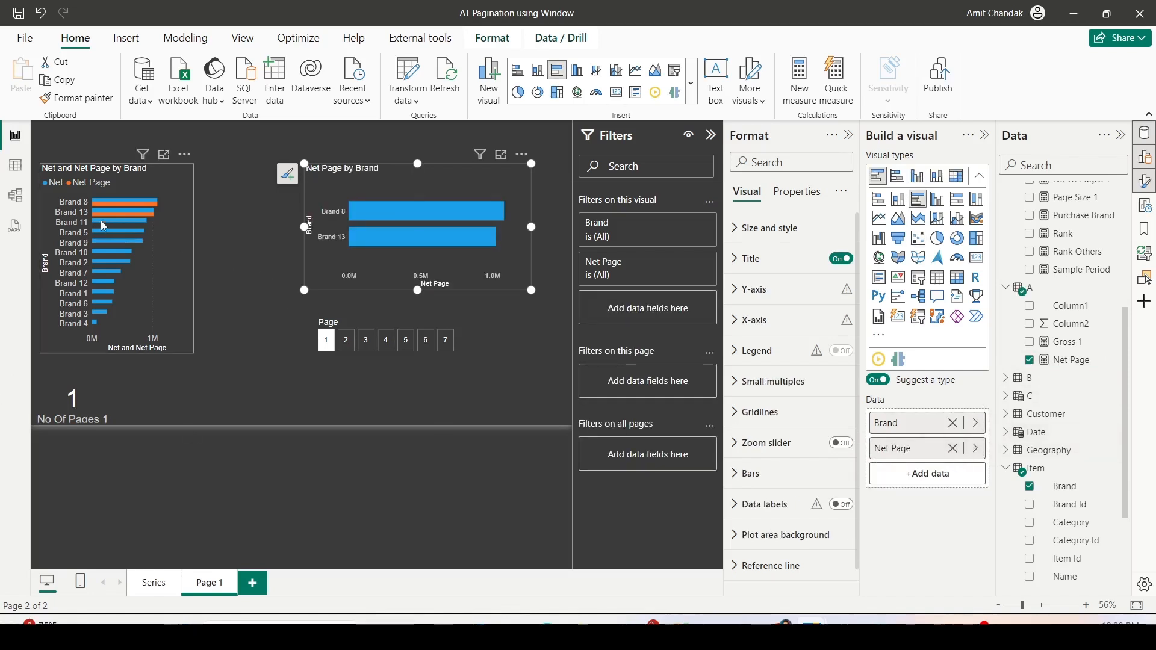
- Check the axis sort field and direction of the Net and Net Page by Brand chart
left_click(186, 158)
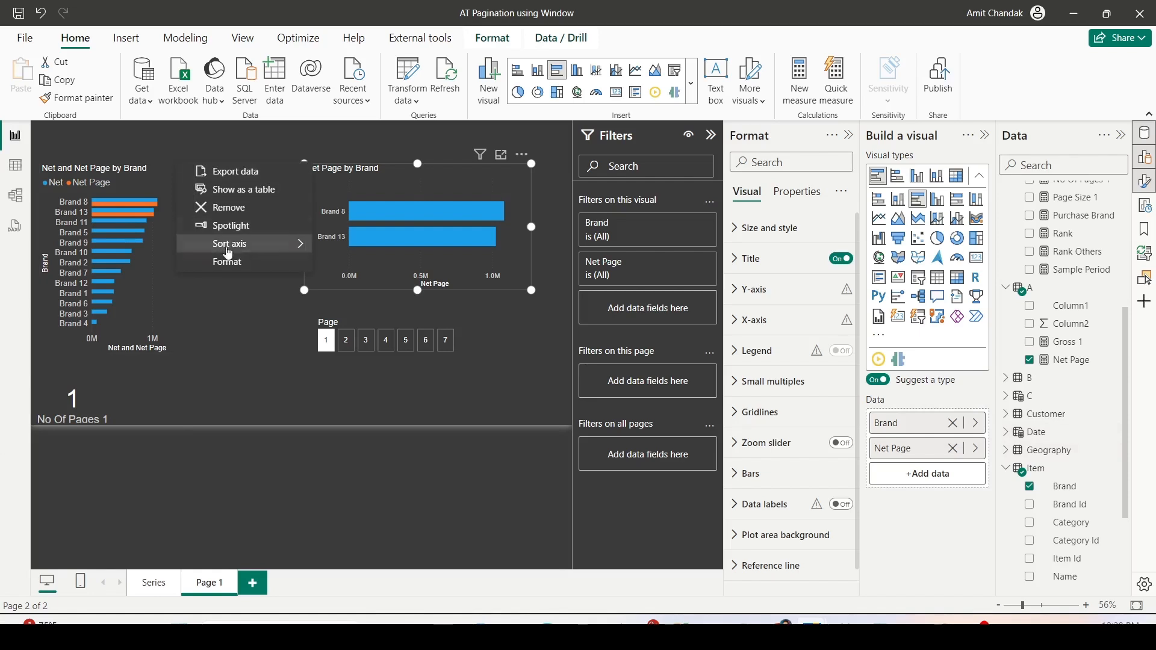
mouse_move(255, 249)
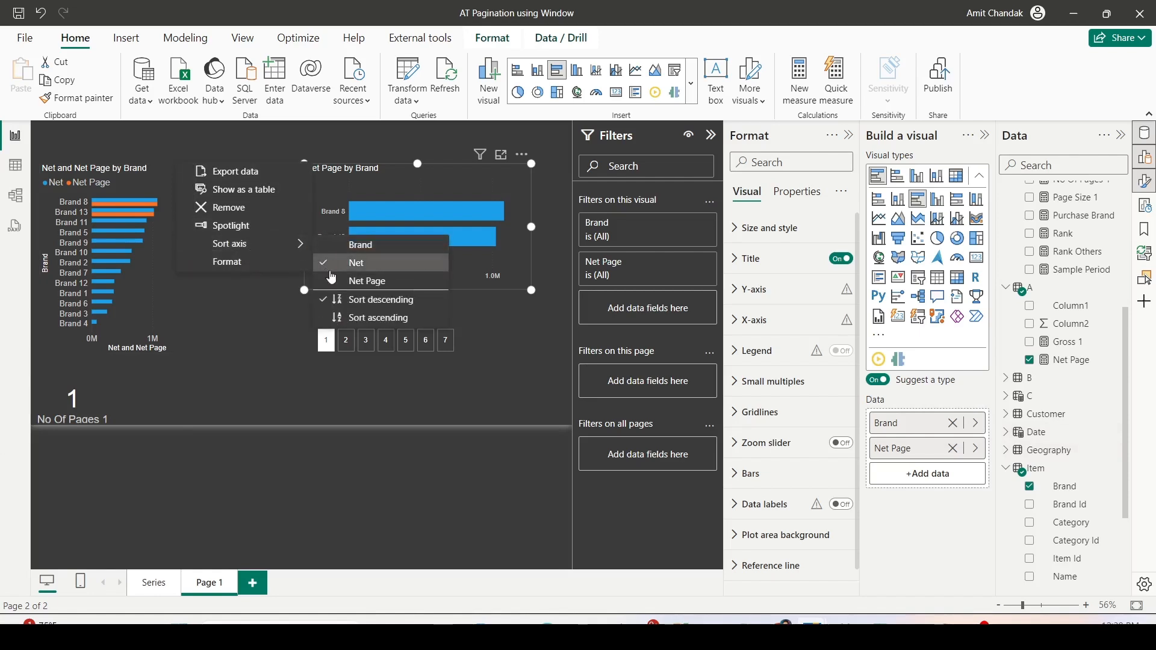
left_click(200, 368)
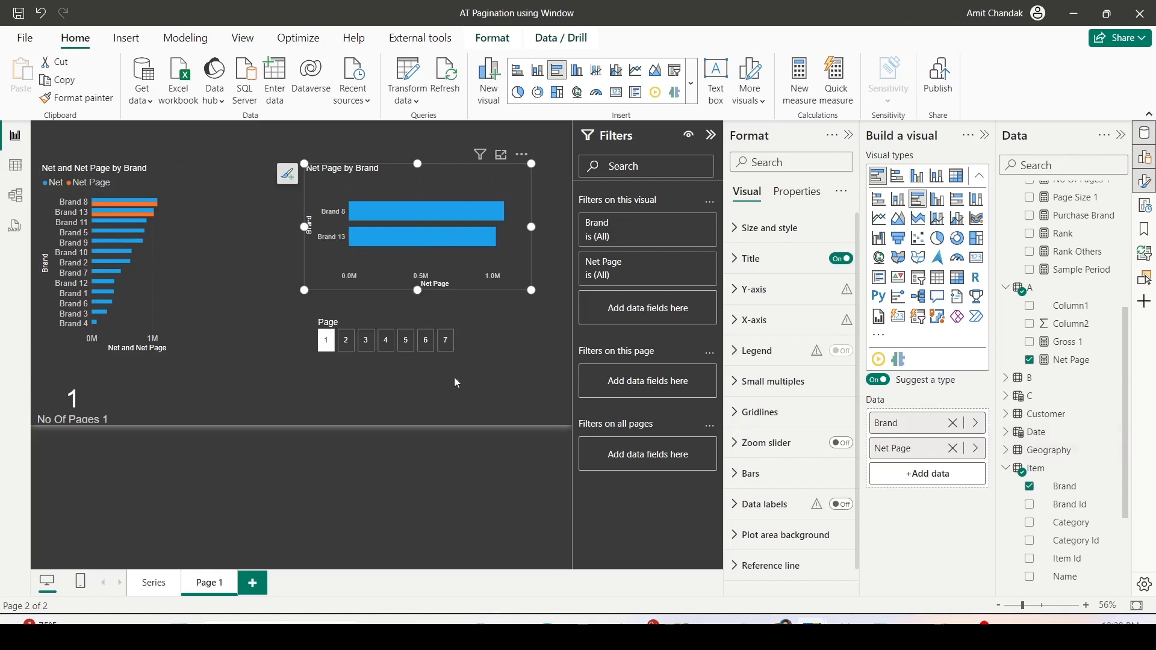
- Collapse the Filters, Format and Build a visual panes to give the report canvas more room
left_click(711, 136)
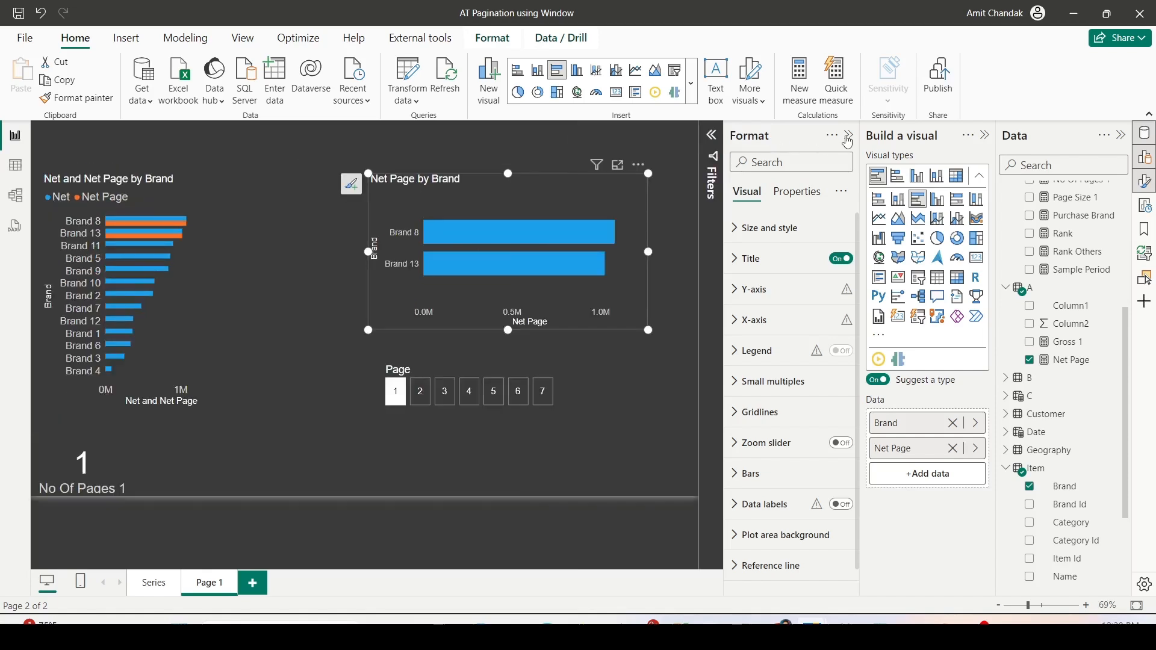
left_click(850, 136)
left_click(988, 136)
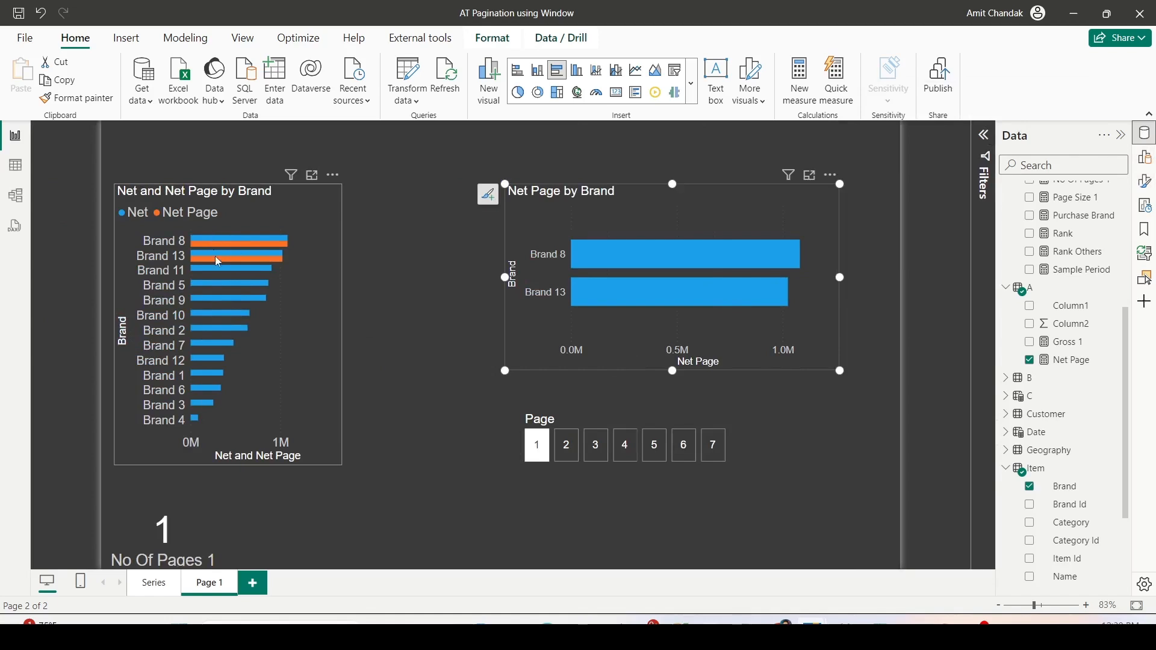
- Choose page 2 in the Page slicer and compare the brands with Net Page values in both charts
left_click(567, 456)
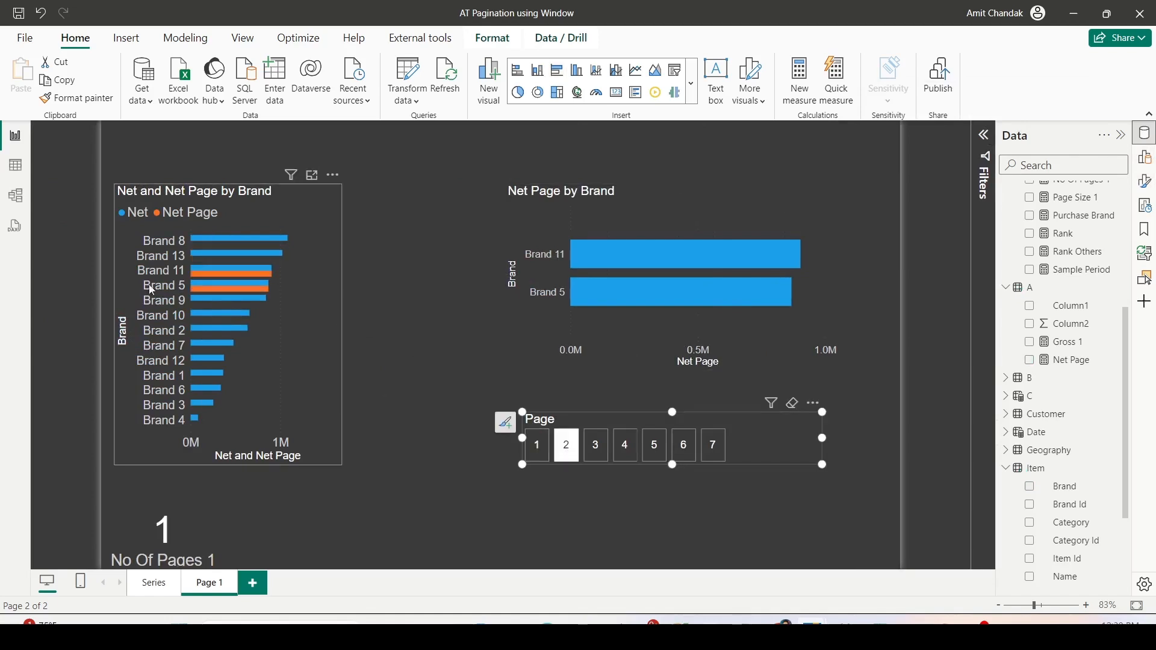
mouse_move(238, 289)
left_click_drag(486, 233, 575, 312)
left_click_drag(546, 396, 584, 500)
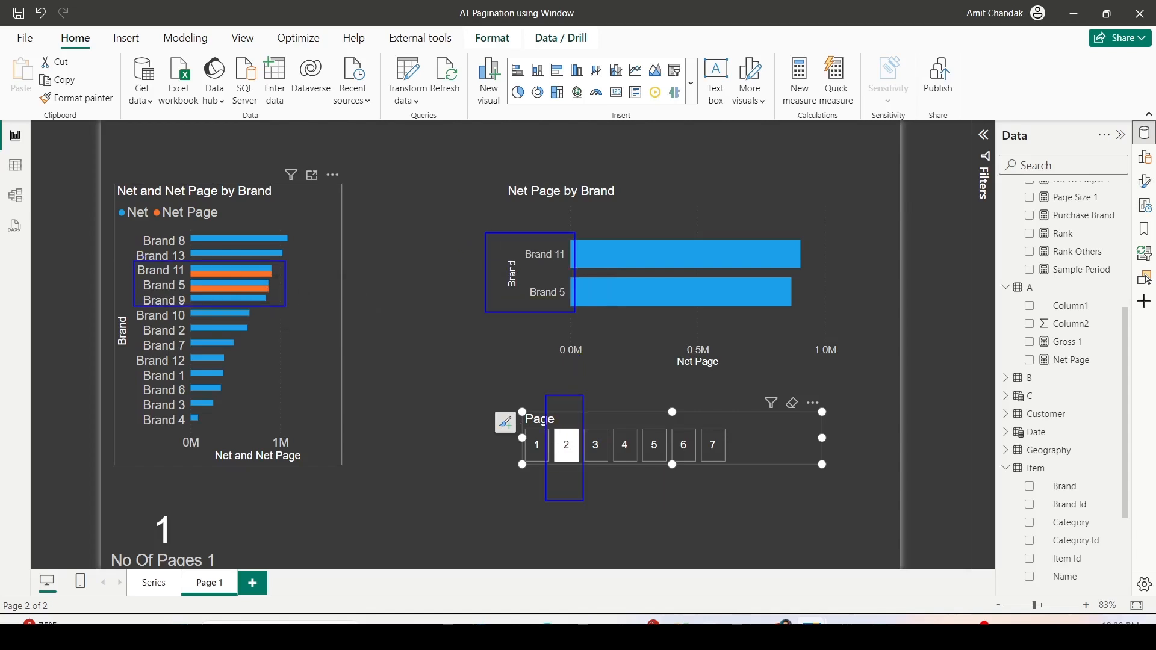
- Go through pages 3 to 7 in the Page slicer and compare the brands with Net Page values in both charts
left_click(598, 446)
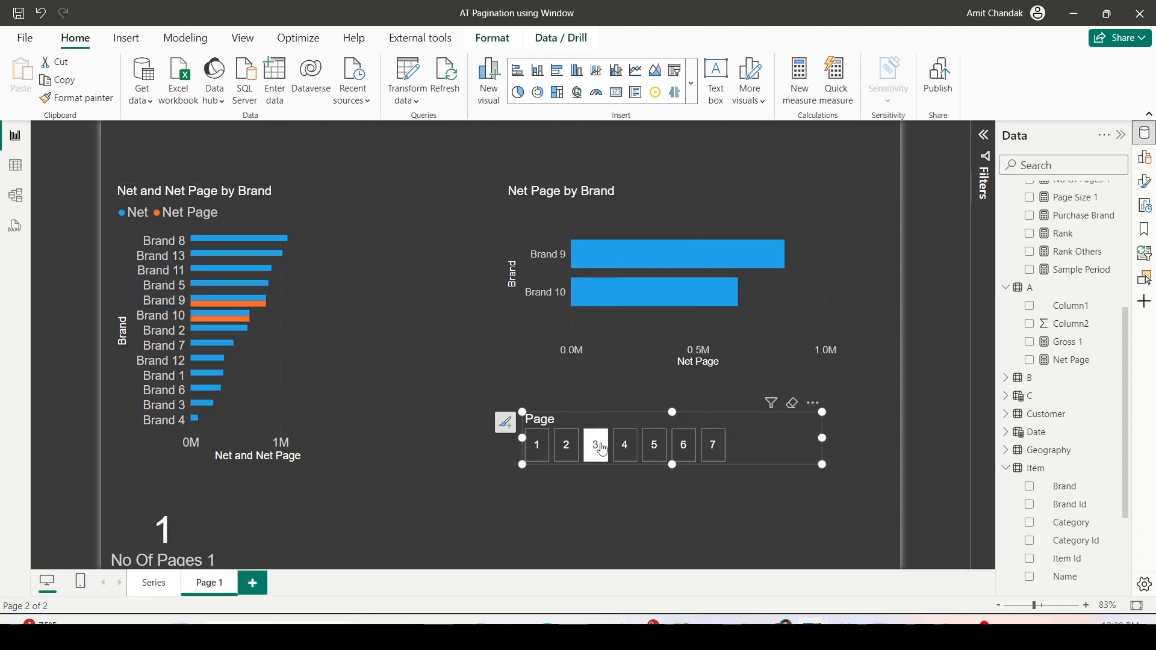
left_click(630, 452)
left_click(655, 448)
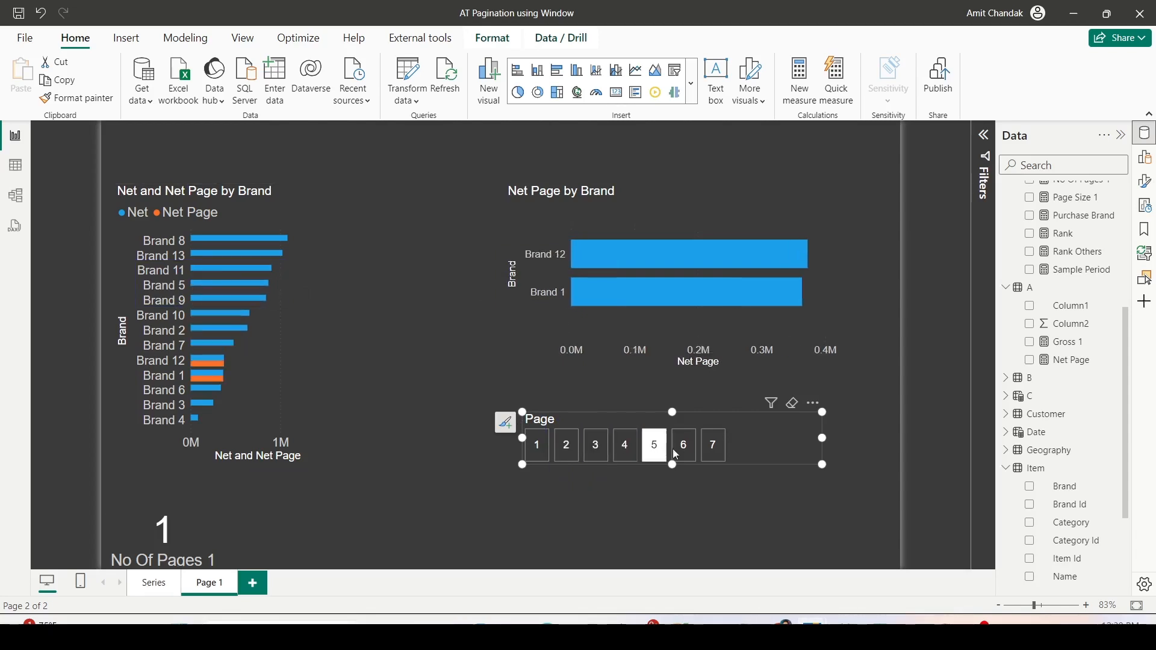
left_click(684, 453)
left_click(713, 452)
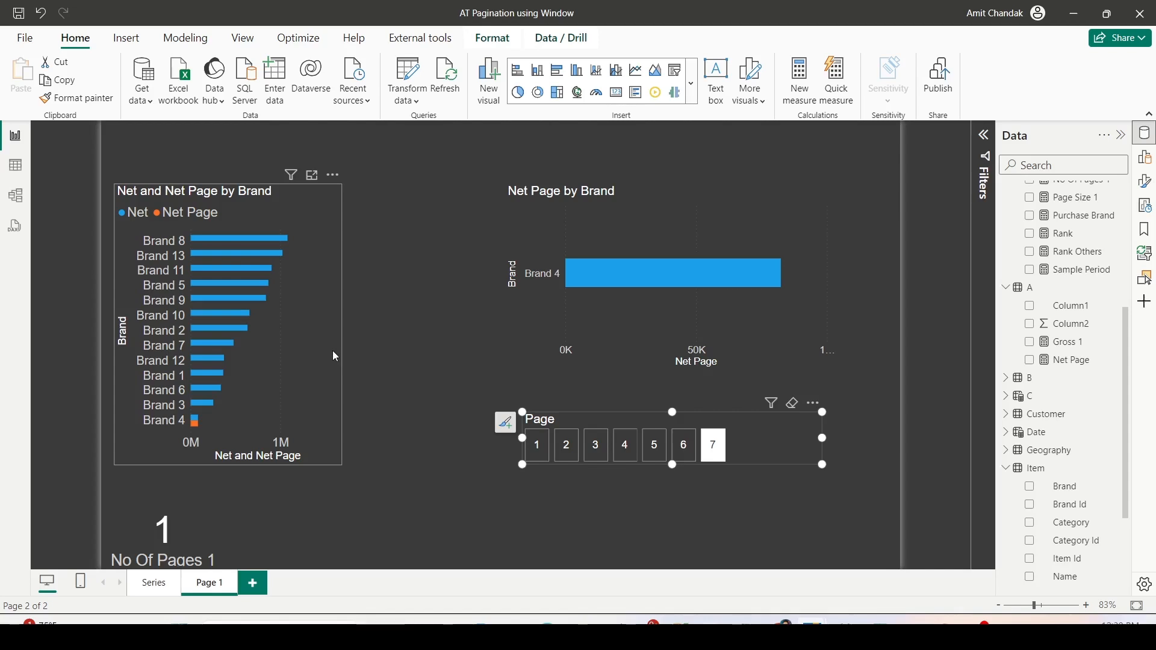
- Add a new report page and create a table on it with the City field from Geography
left_click(254, 584)
scroll(1045, 373, "down", 3)
scroll(1045, 373, "down", 1)
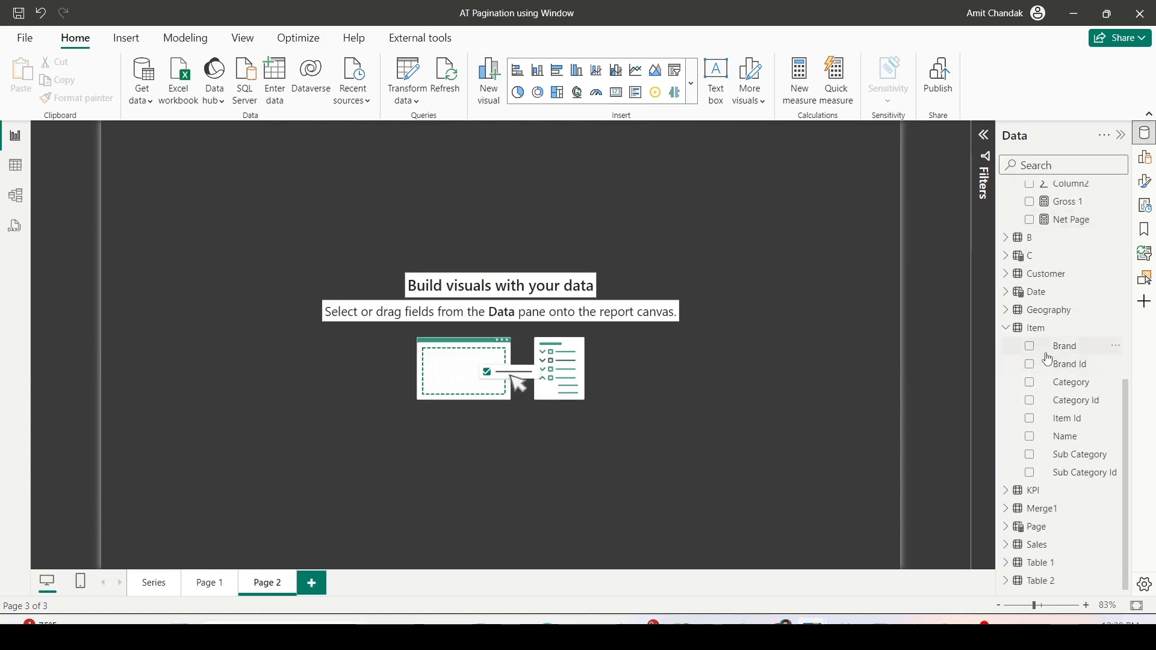
scroll(1045, 340, "up", 3)
scroll(1044, 335, "down", 3)
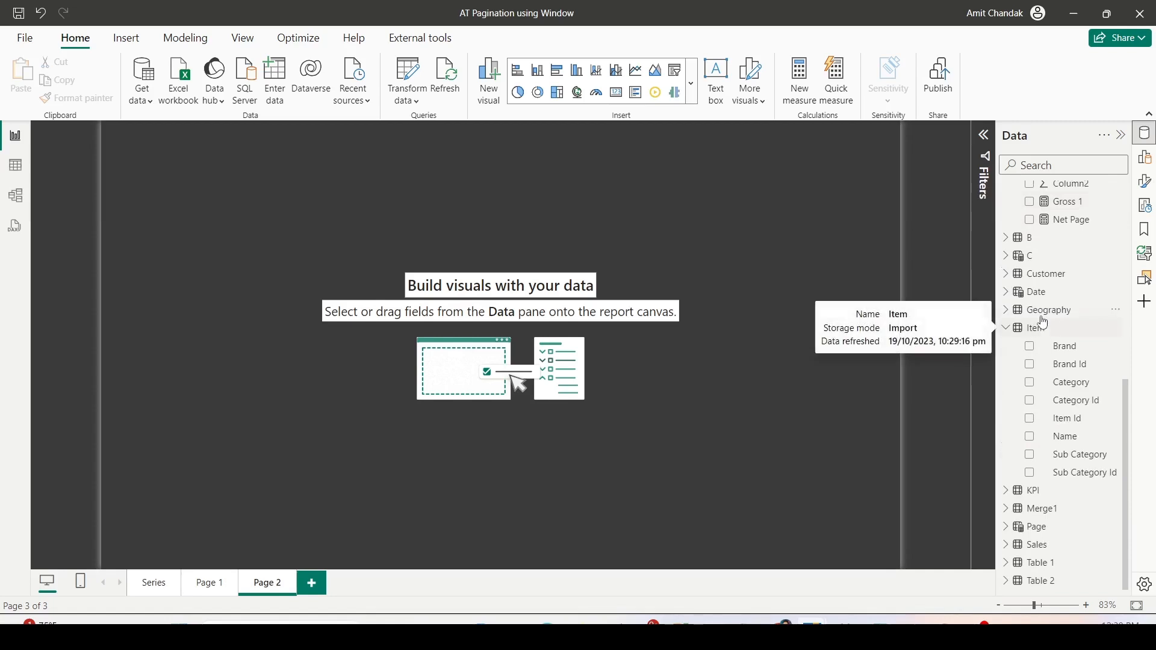
scroll(1045, 323, "up", 3)
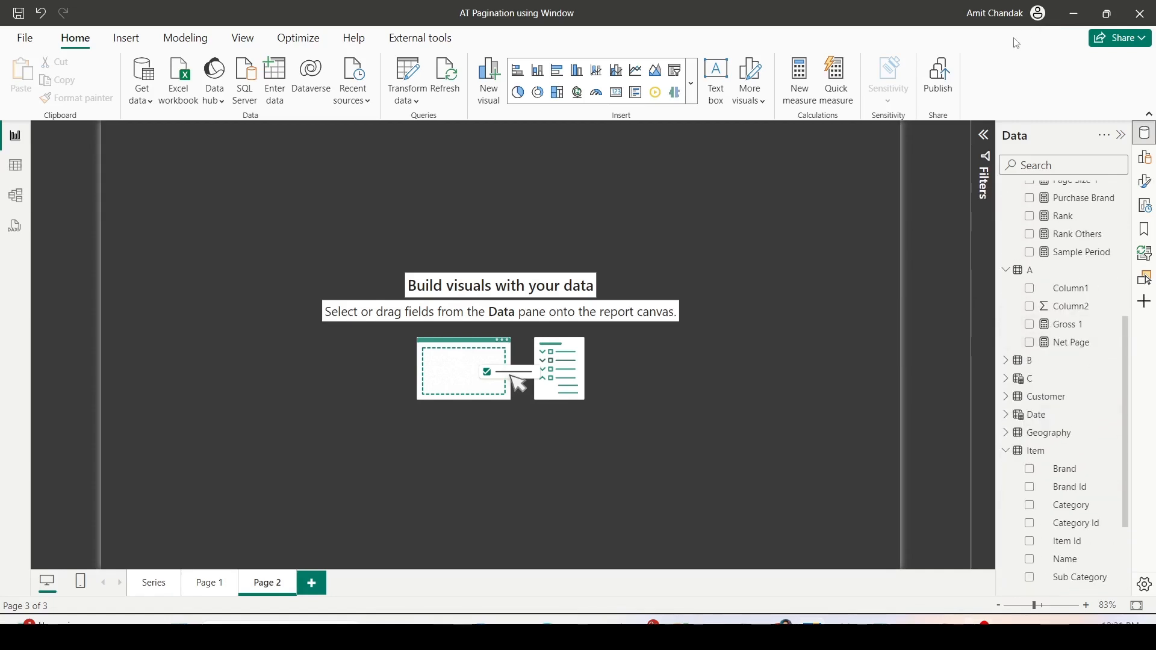
left_click(1007, 440)
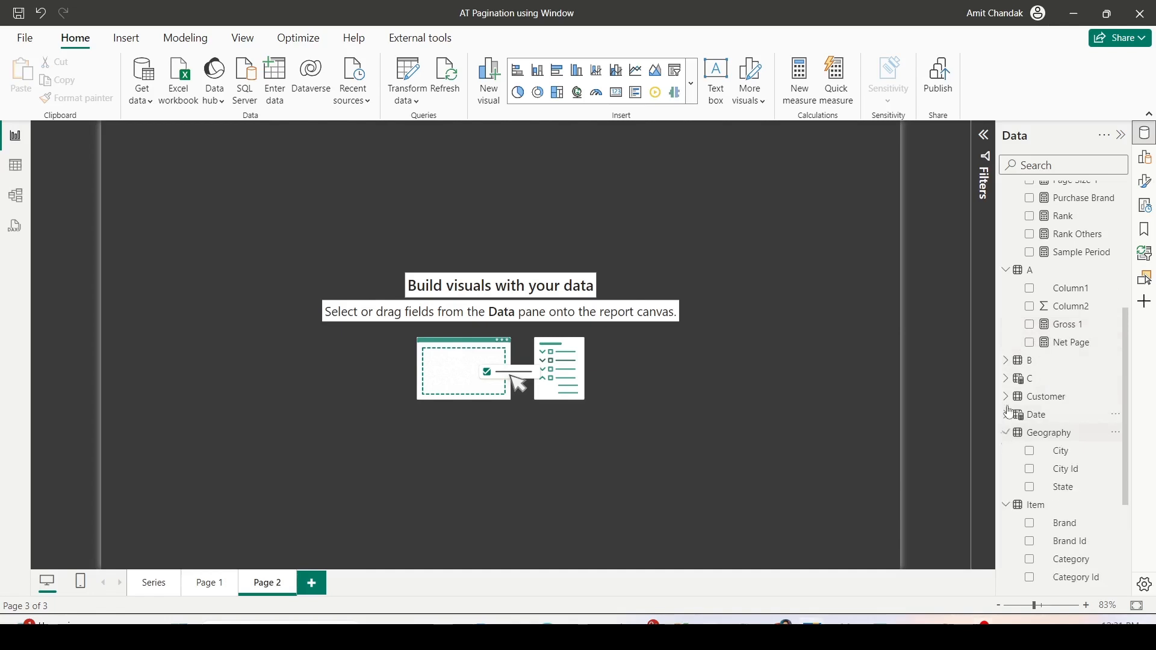
scroll(1024, 361, "down", 3)
left_click_drag(1057, 328, 155, 201)
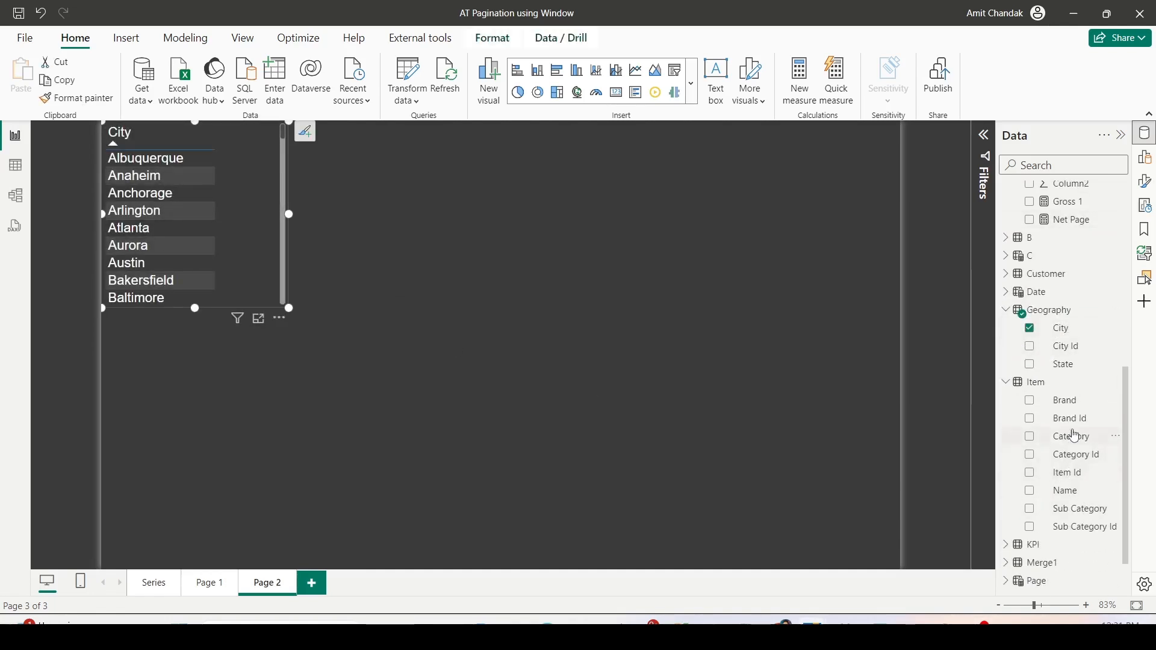
- Add Brand from the Item table and the Net measure to the City table
left_click_drag(1065, 401, 204, 202)
scroll(1066, 301, "up", 7)
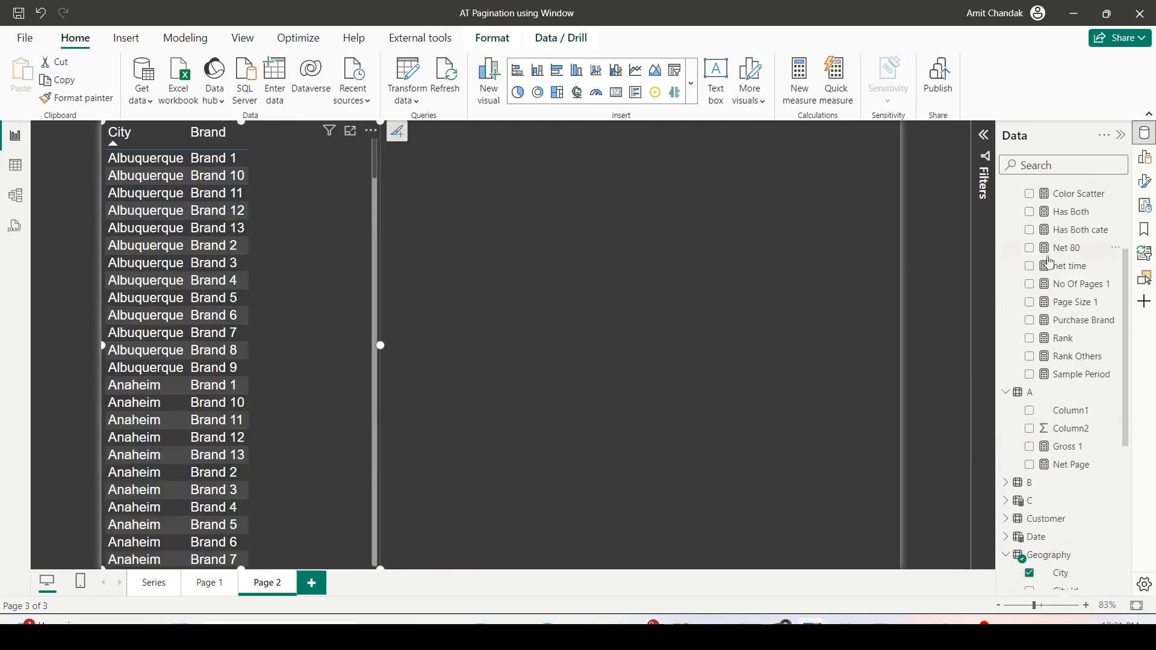
left_click_drag(1069, 317, 313, 270)
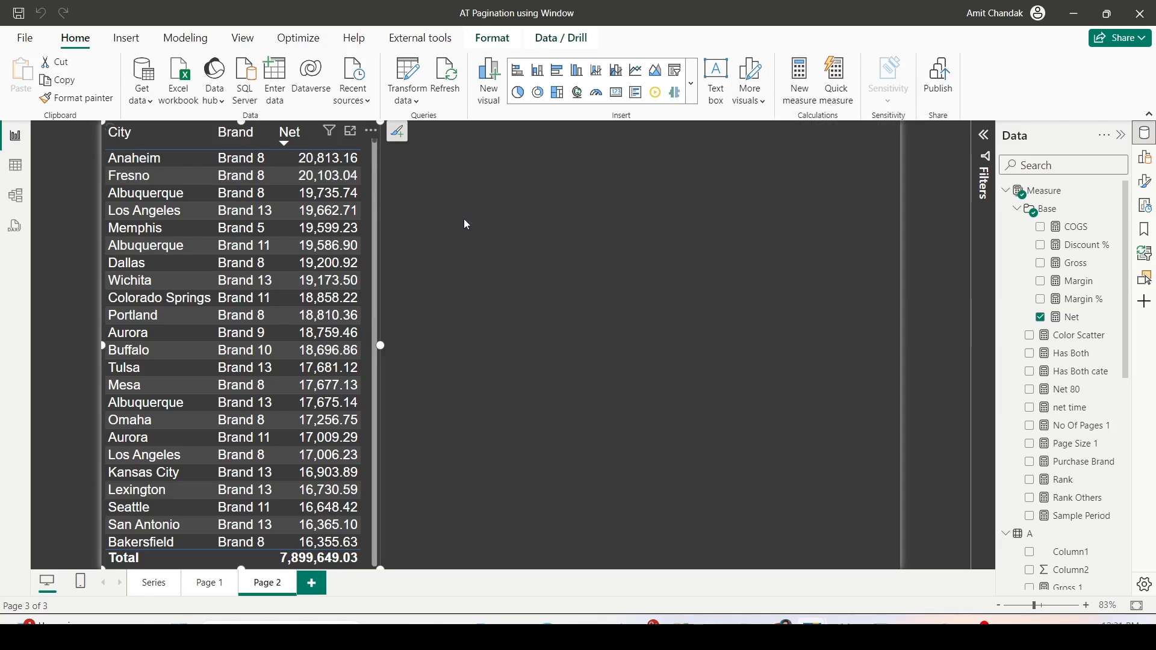
- Name the new measure RowNum and begin its formula with the ROWNUMBER function
double_click(133, 138)
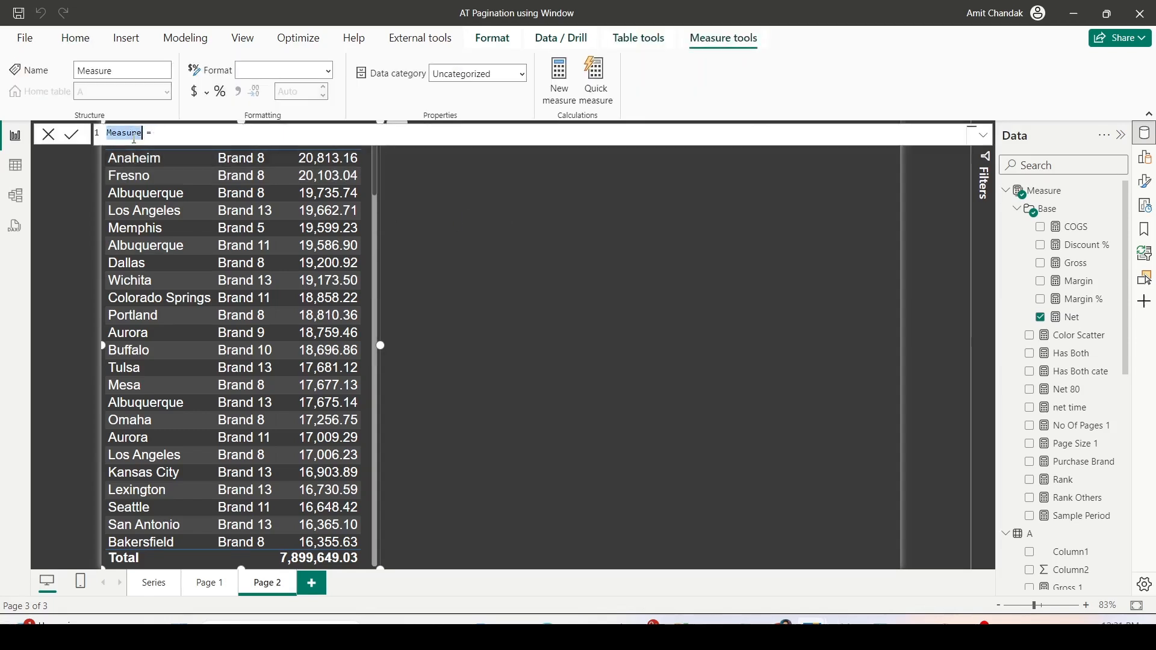
type("RowNum")
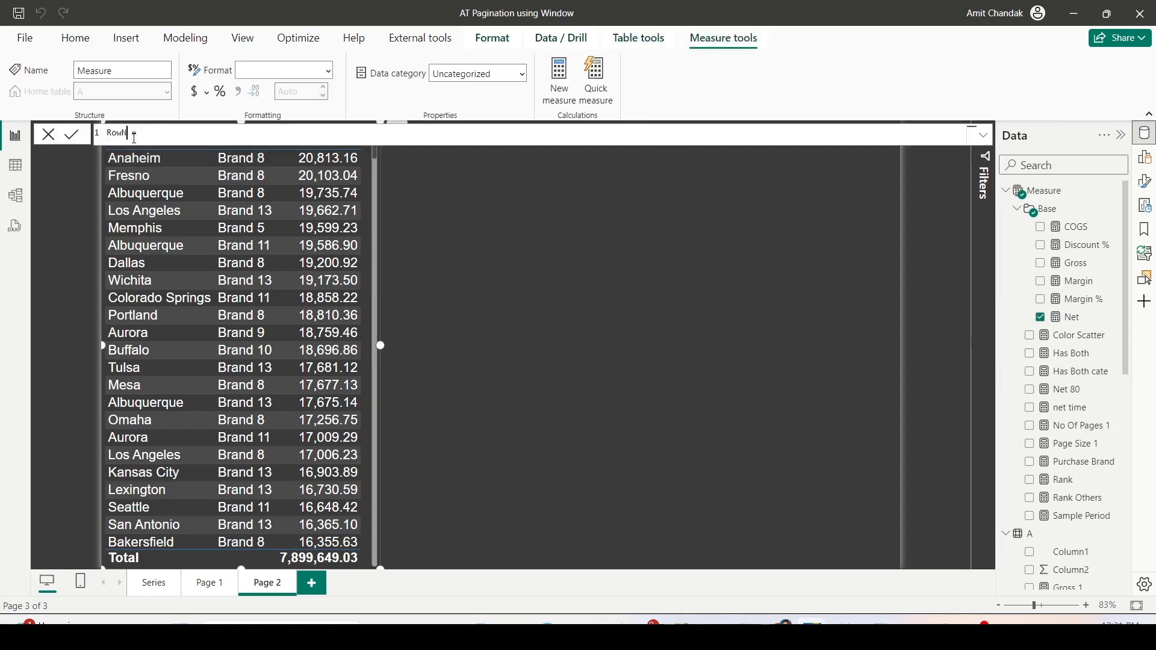
key("End")
type("row")
key("Down")
key("Tab")
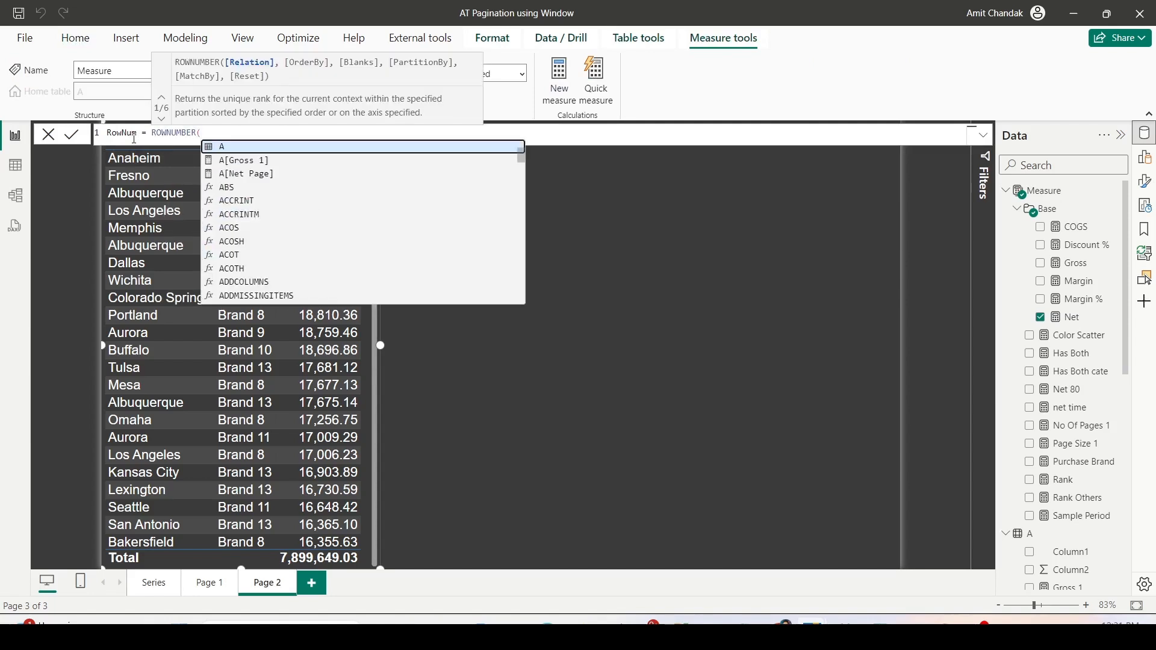
type("all")
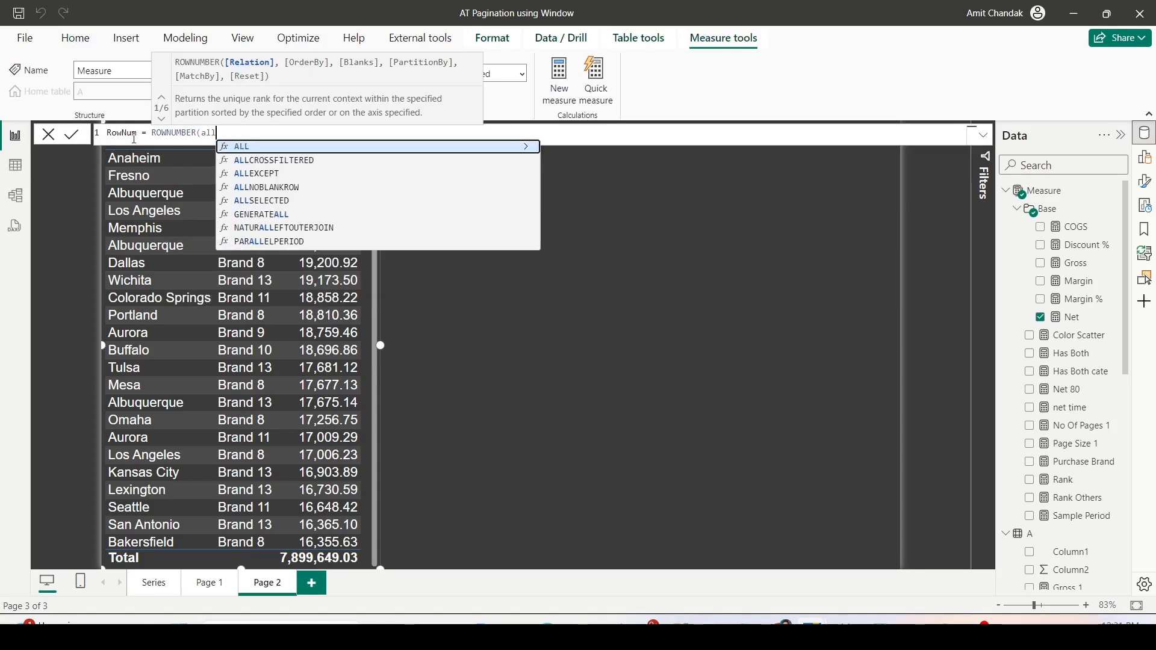
key("BackSpace")
key("BackSpace")
key("BackSpace")
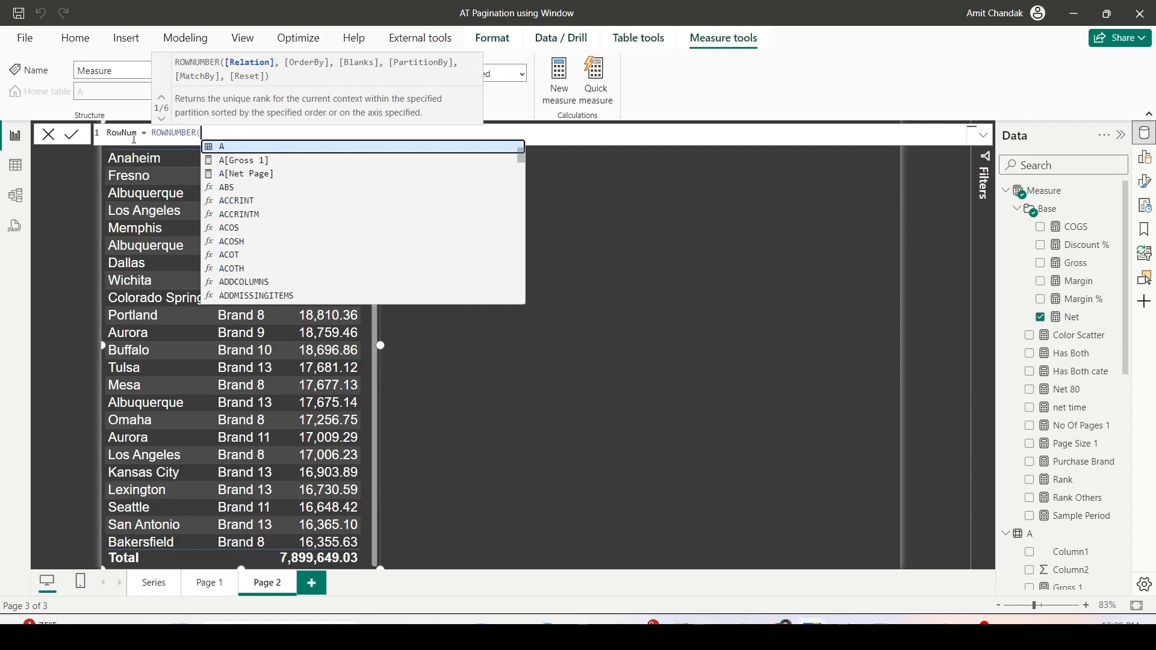
type("sm")
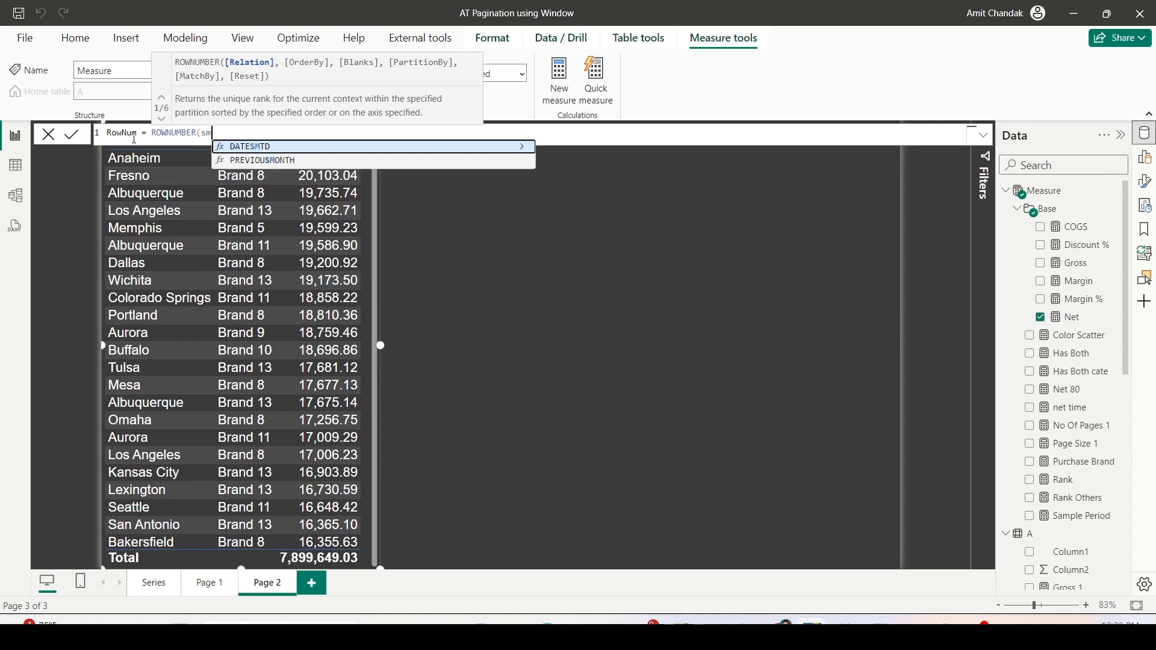
key("BackSpace")
key("BackSpace")
- Enter SUMMARIZE(ALLSELECTED(sales),Geography[City], 'Item'[Brand]) as the relation argument of ROWNUMBER
type("SUMMARIZE(ALLSELECTED(")
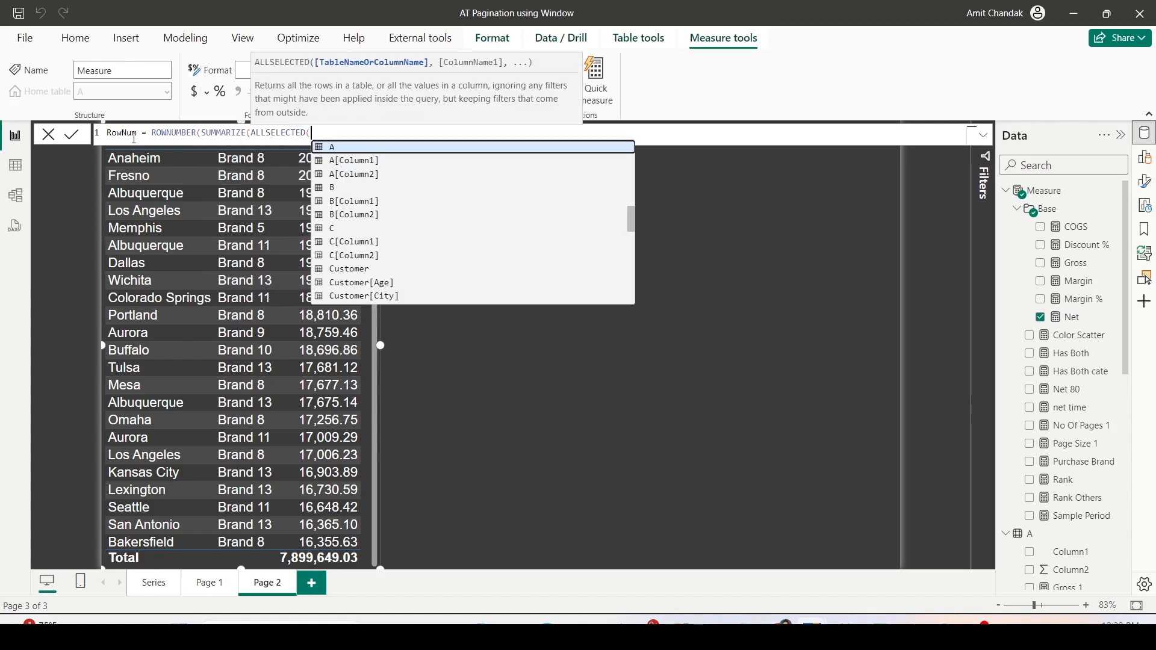
type("sales")
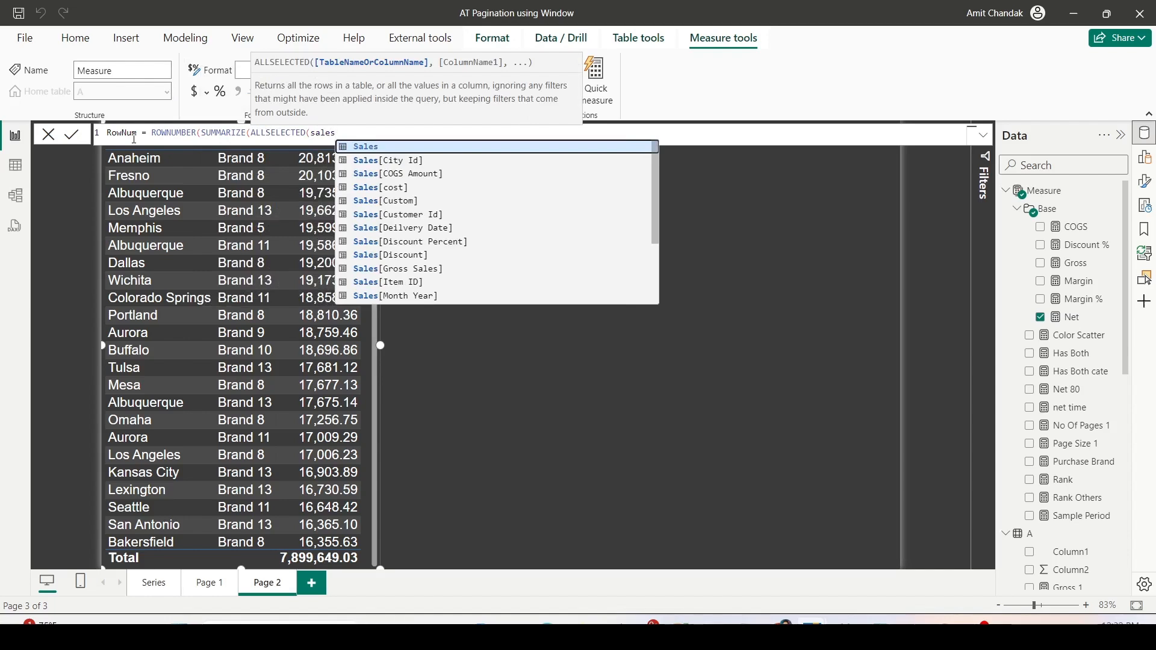
type("),ge")
key("Down")
key("Down")
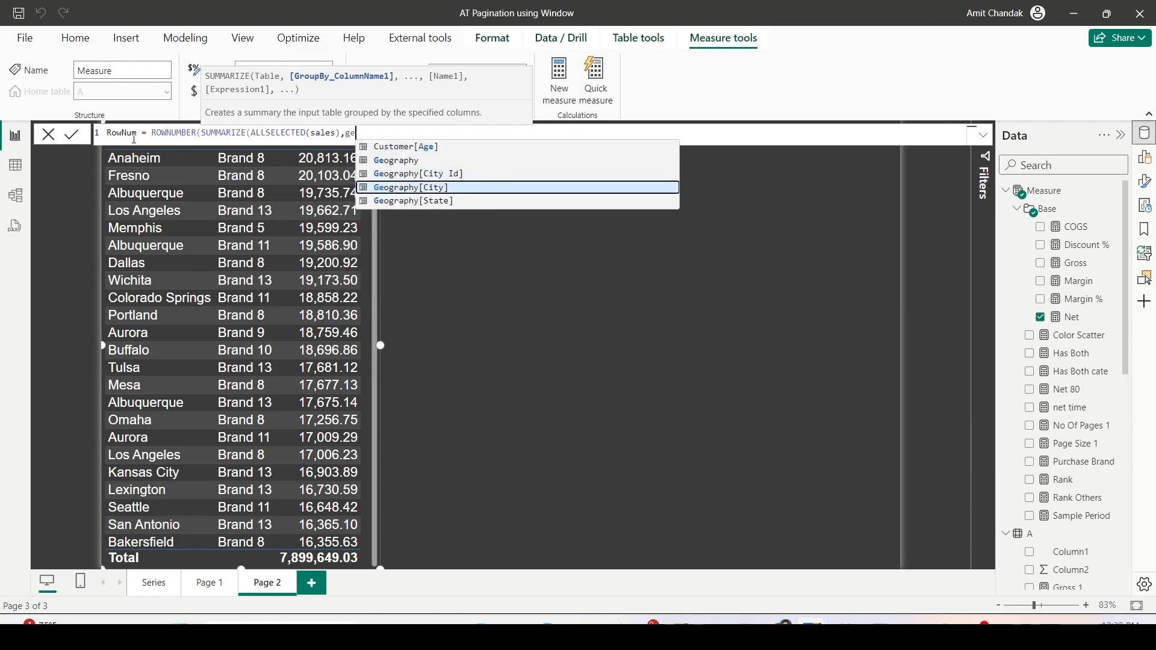
key("Tab")
type(", ite")
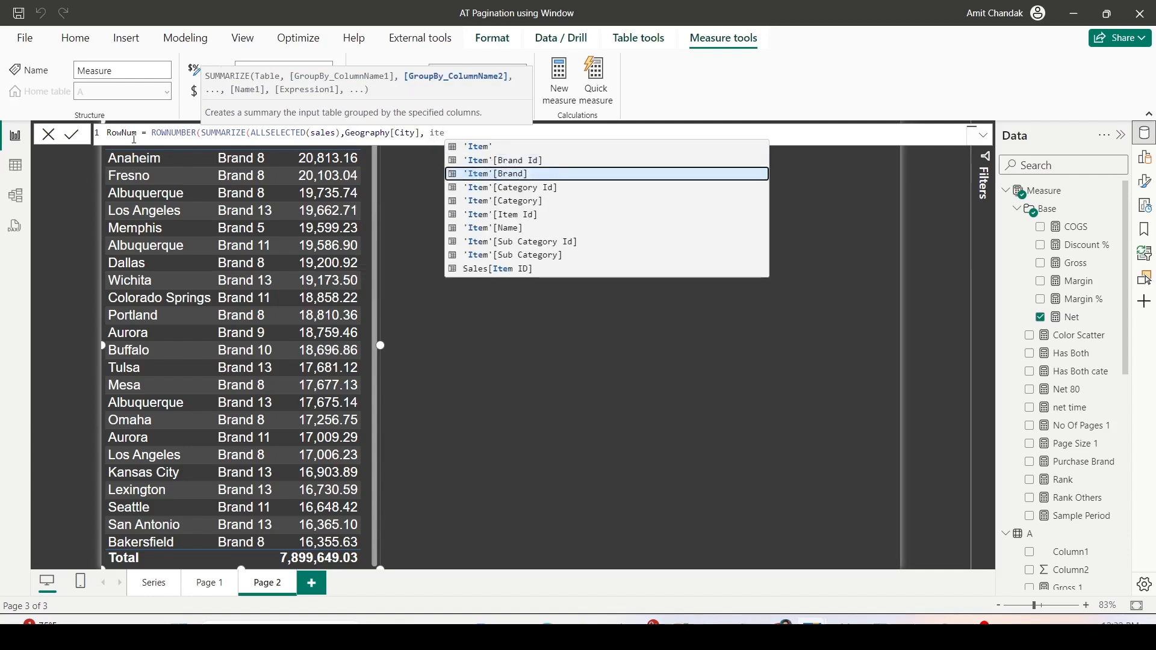
key("Tab")
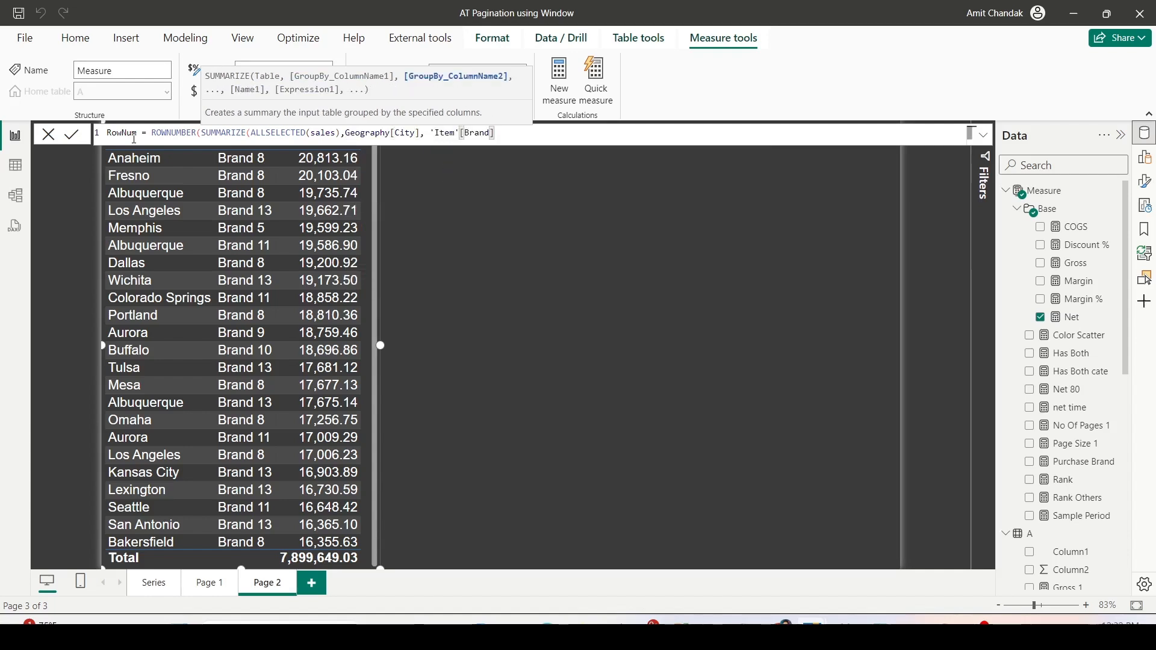
type(")")
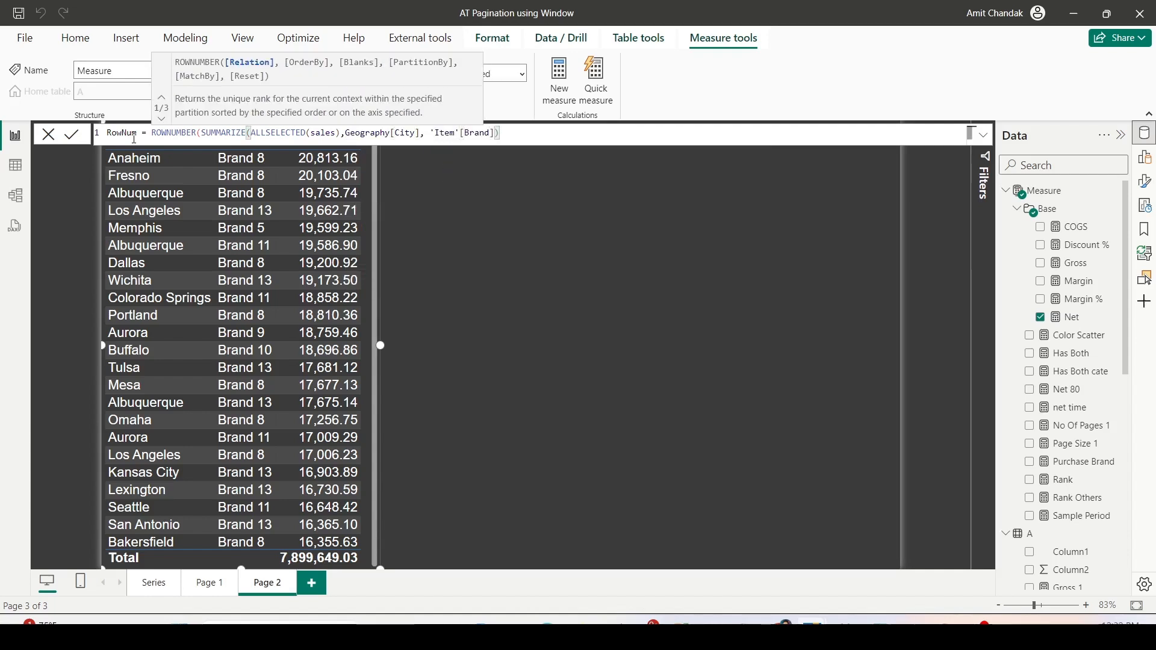
type(", [")
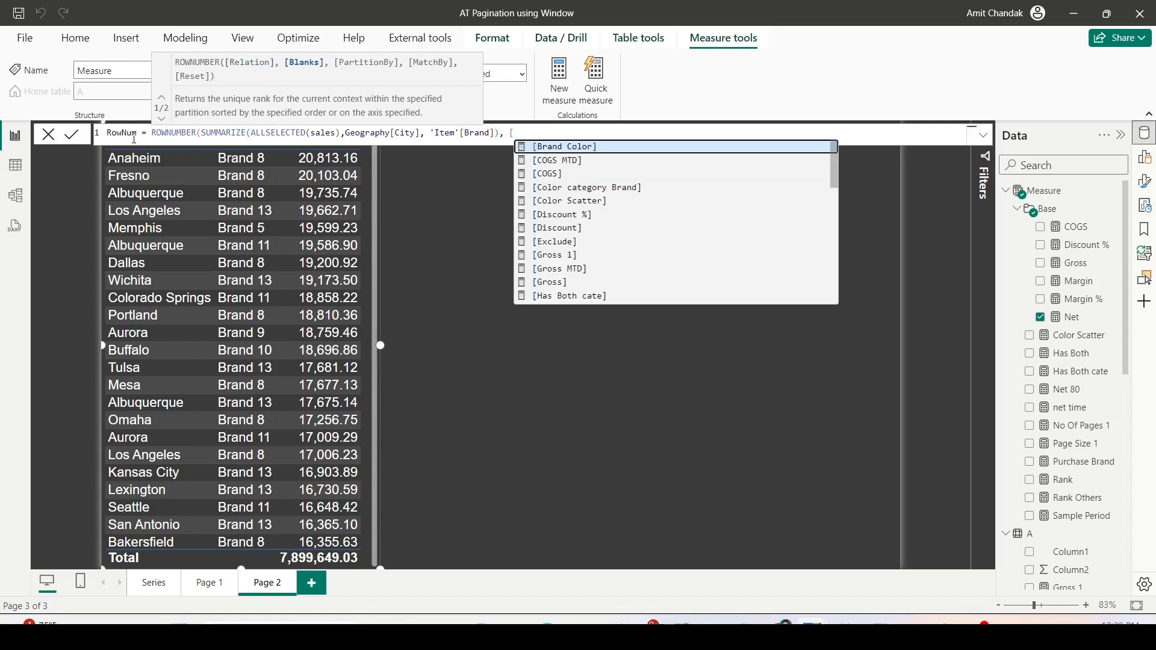
- Add an ORDERBY argument to the RowNum formula that sorts by [Net] in DESC order
key("BackSpace")
type("or")
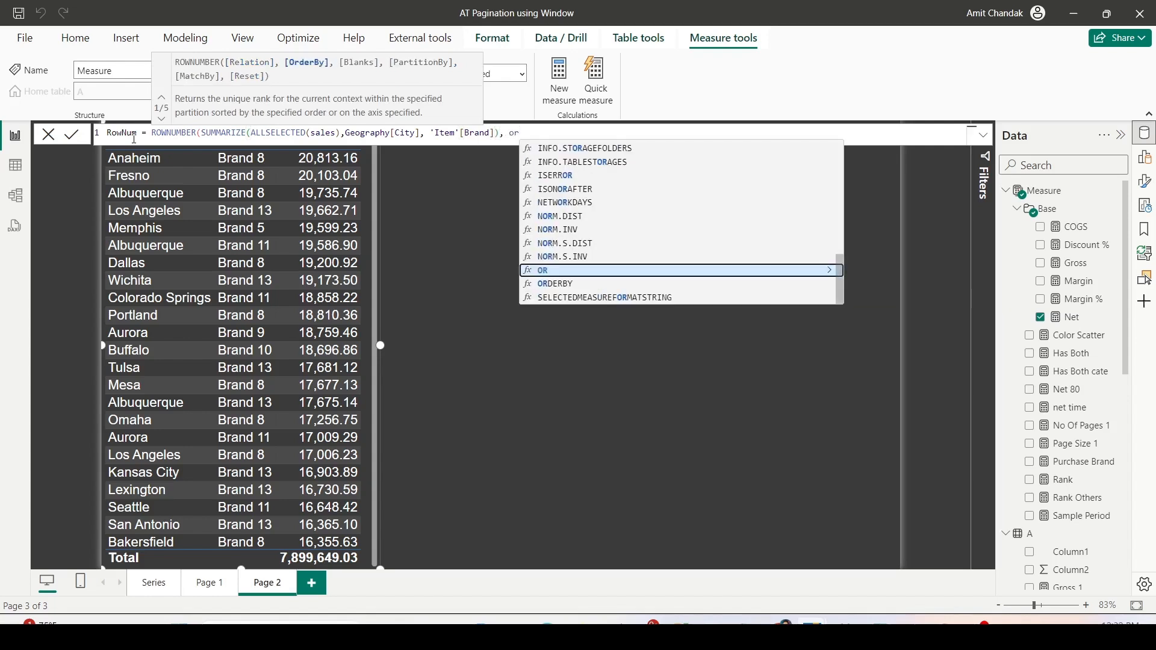
key("Down")
key("Tab")
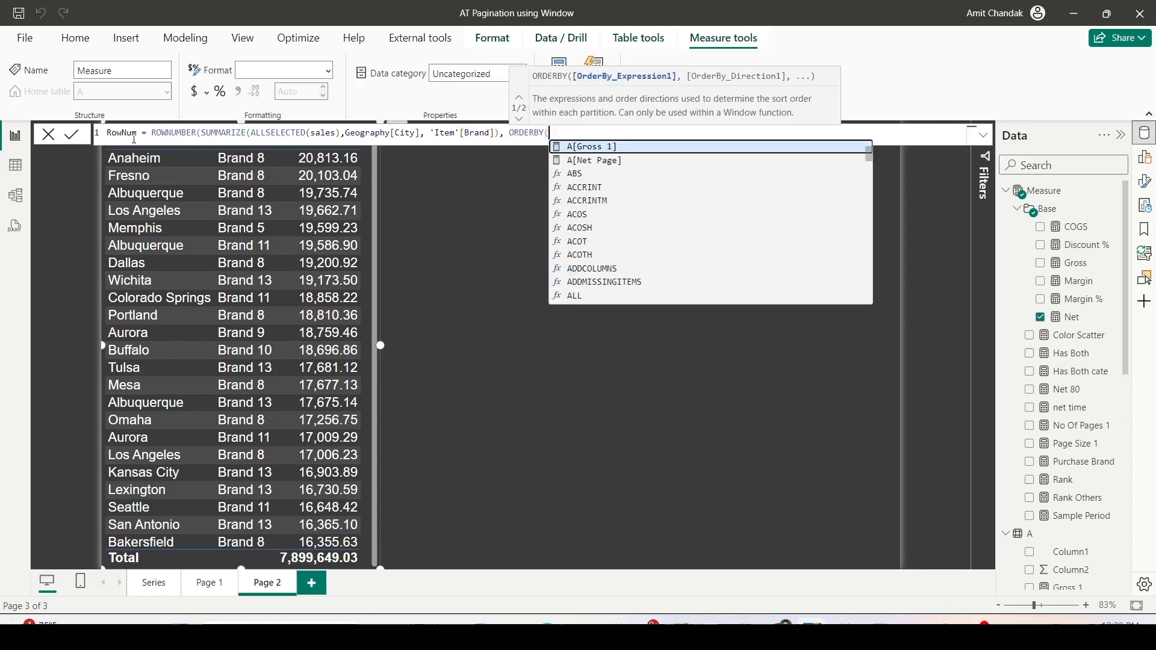
type("[n")
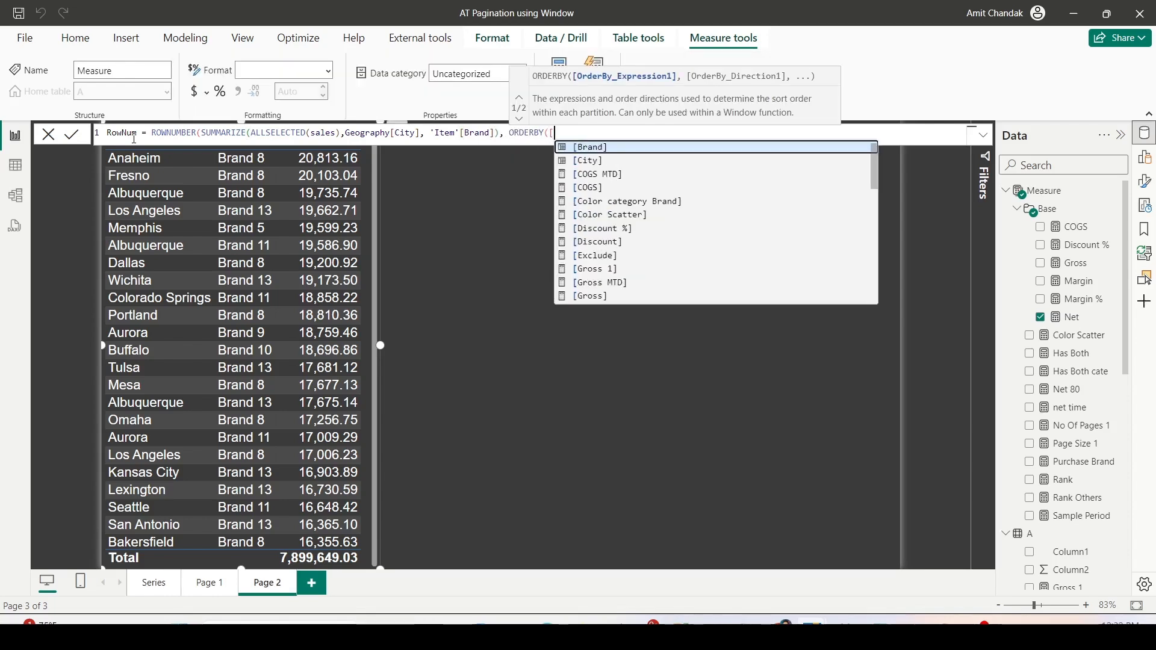
key("Down")
key("Down")
key("Down")
key("Down")
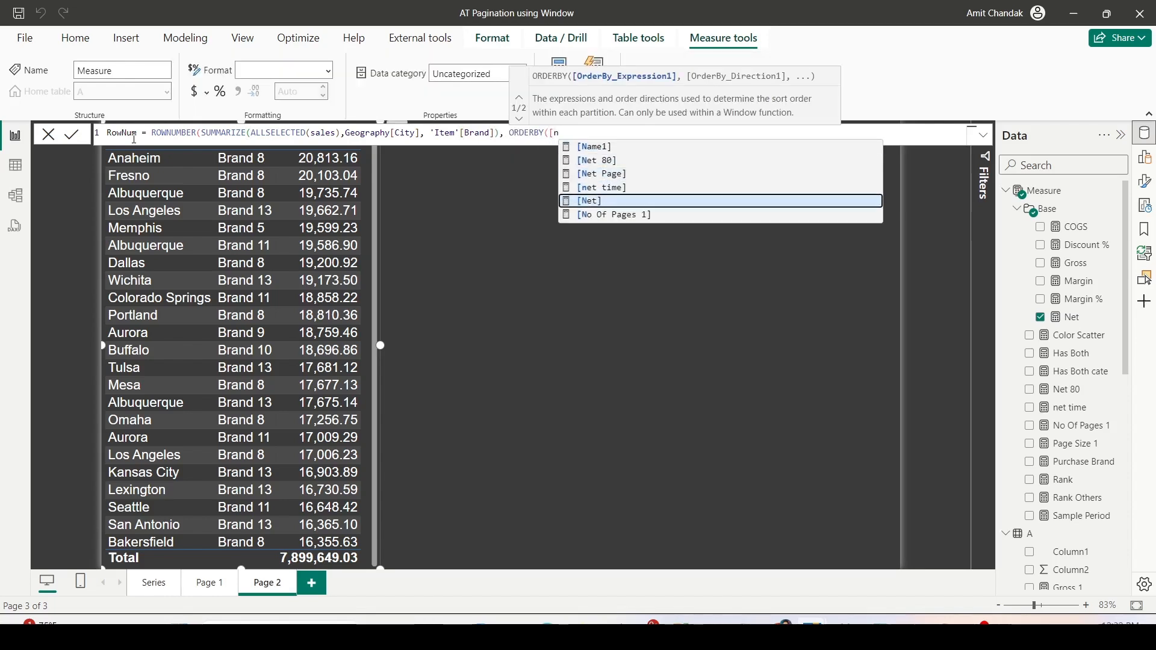
key("Tab")
type(",")
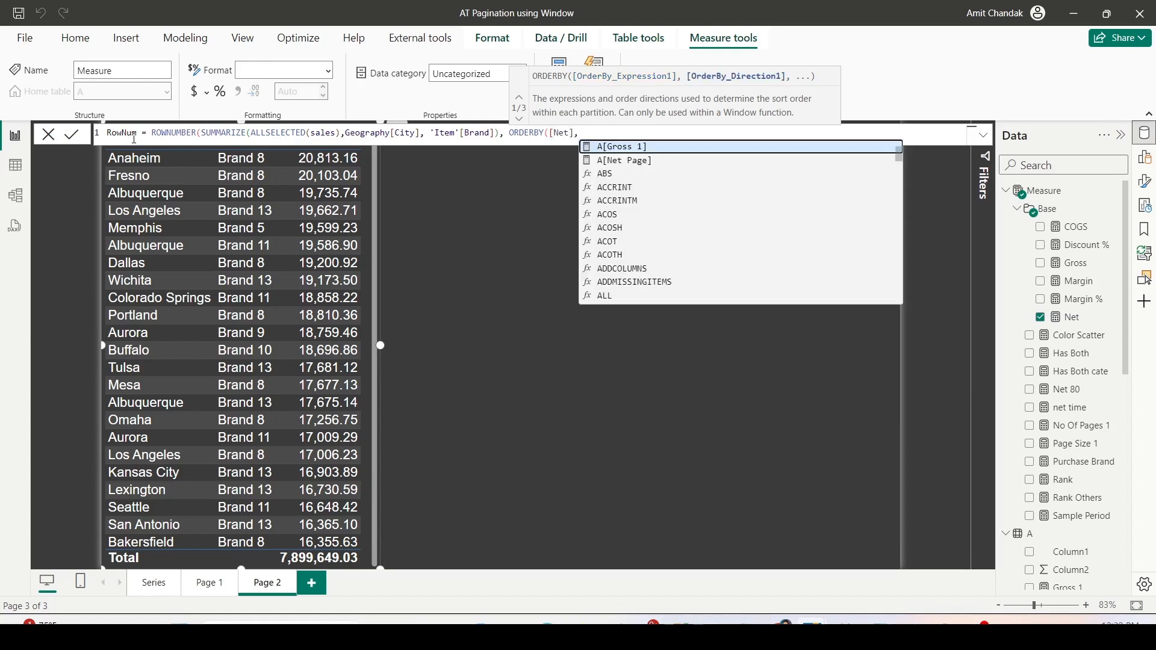
type("de")
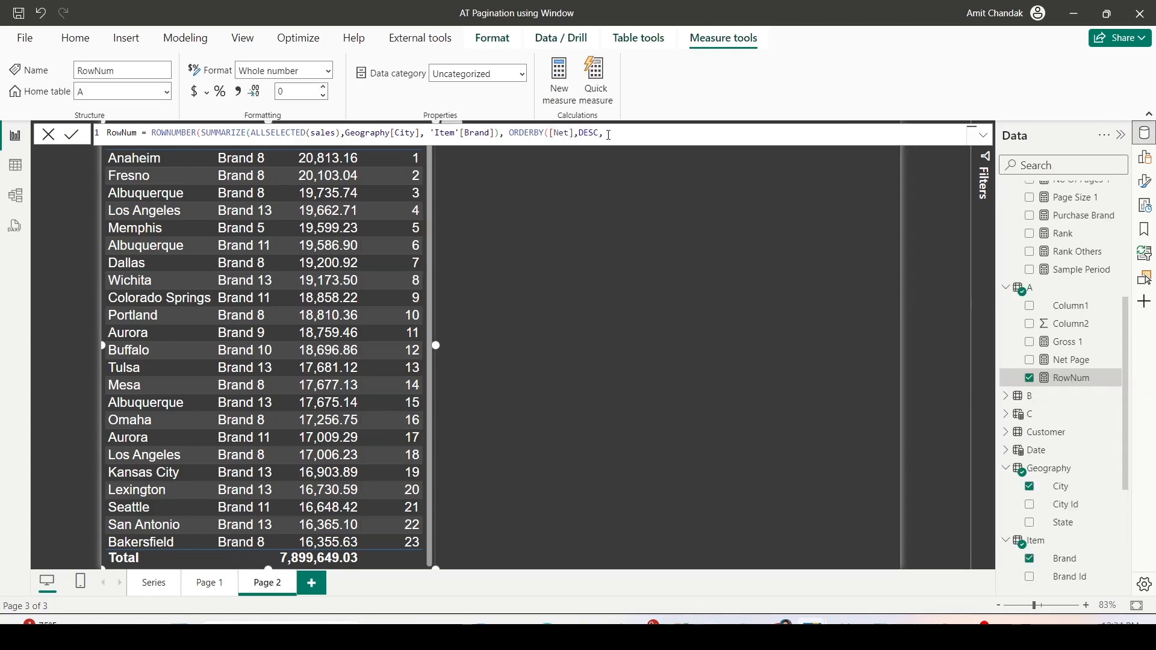
key("BackSpace")
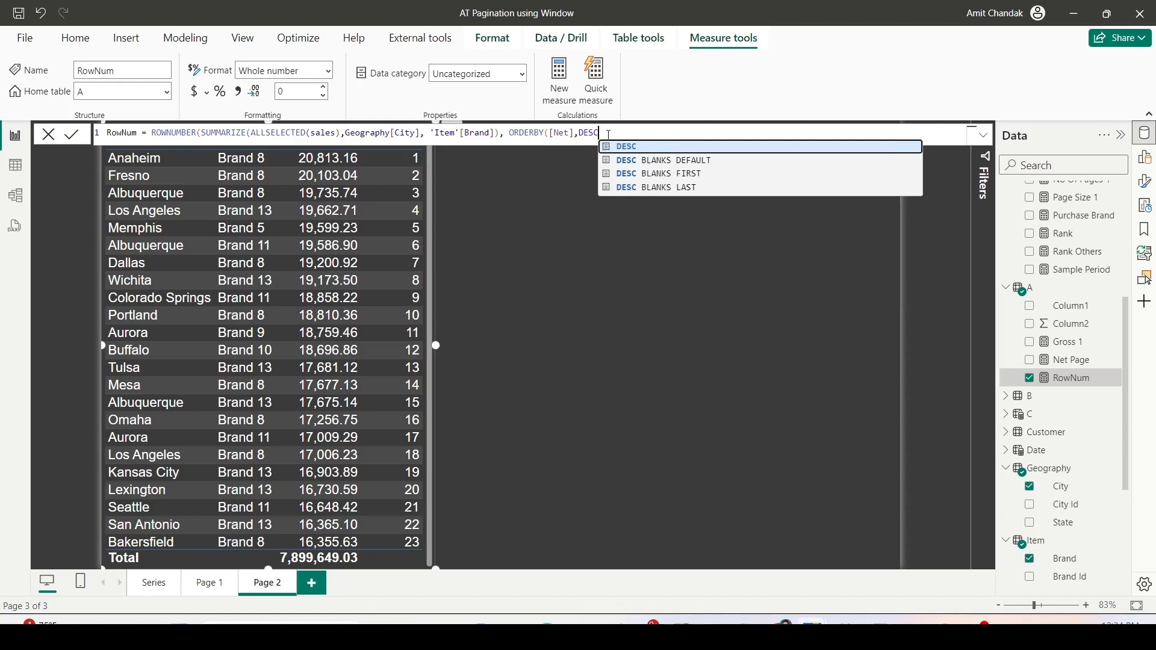
- Extend RowNum's ORDERBY with Geography[City] in ASC order as a second sort key and close the formula
type(",")
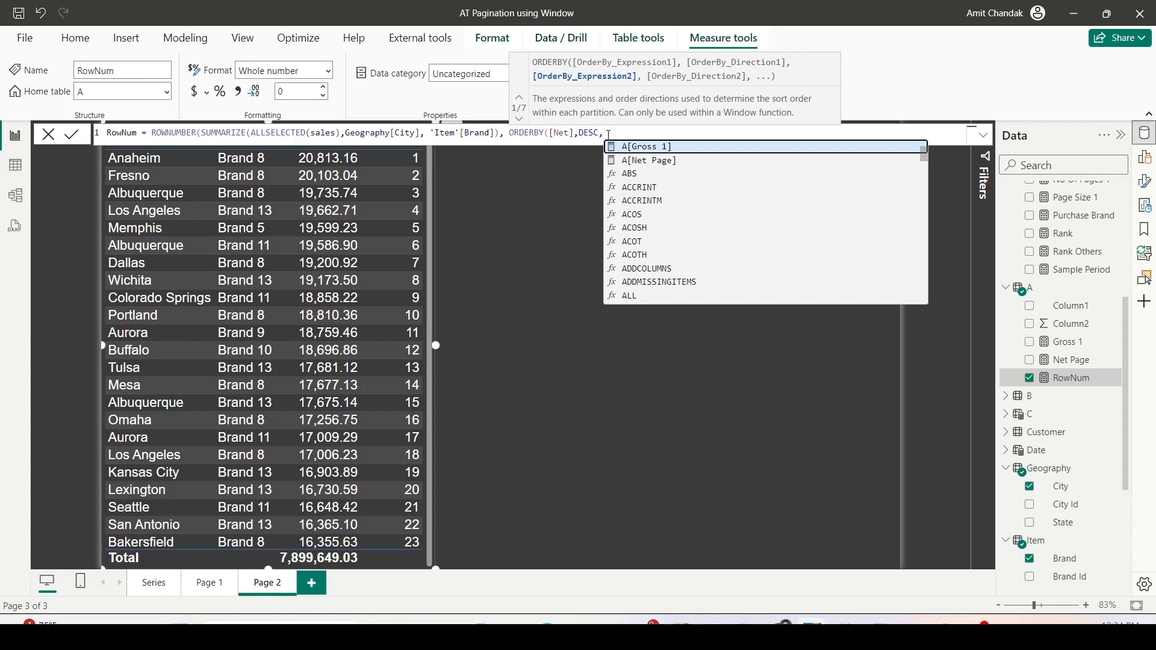
type("ge")
key("Down")
key("Down")
key("Down")
key("Down")
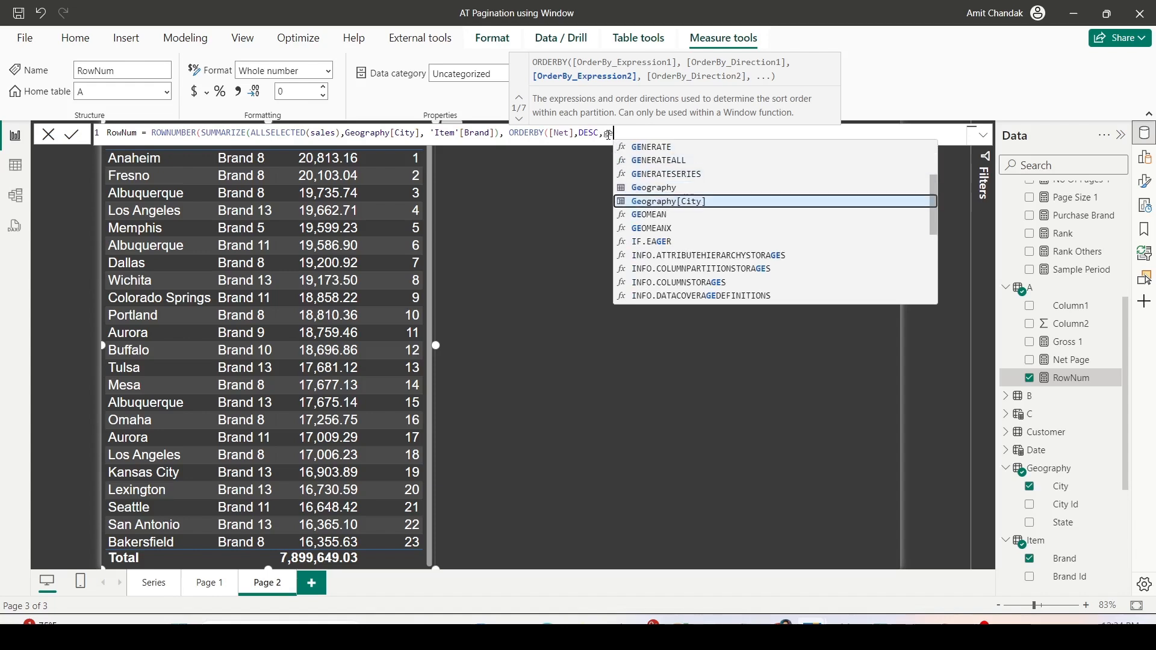
key("Tab")
type(",as")
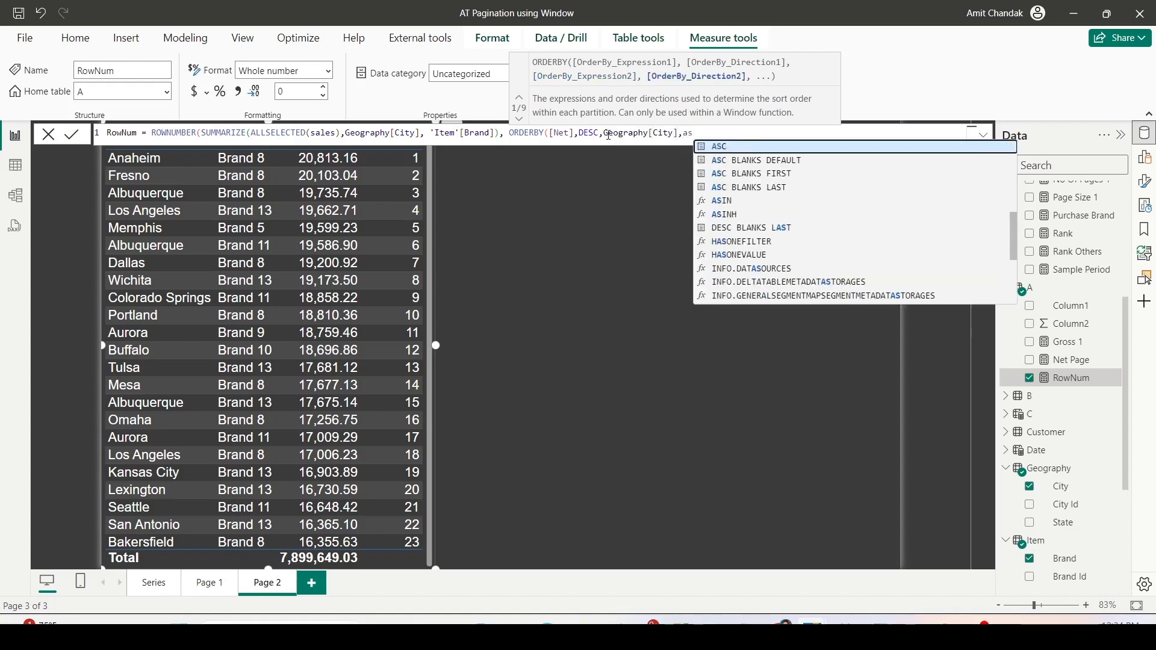
key("Tab")
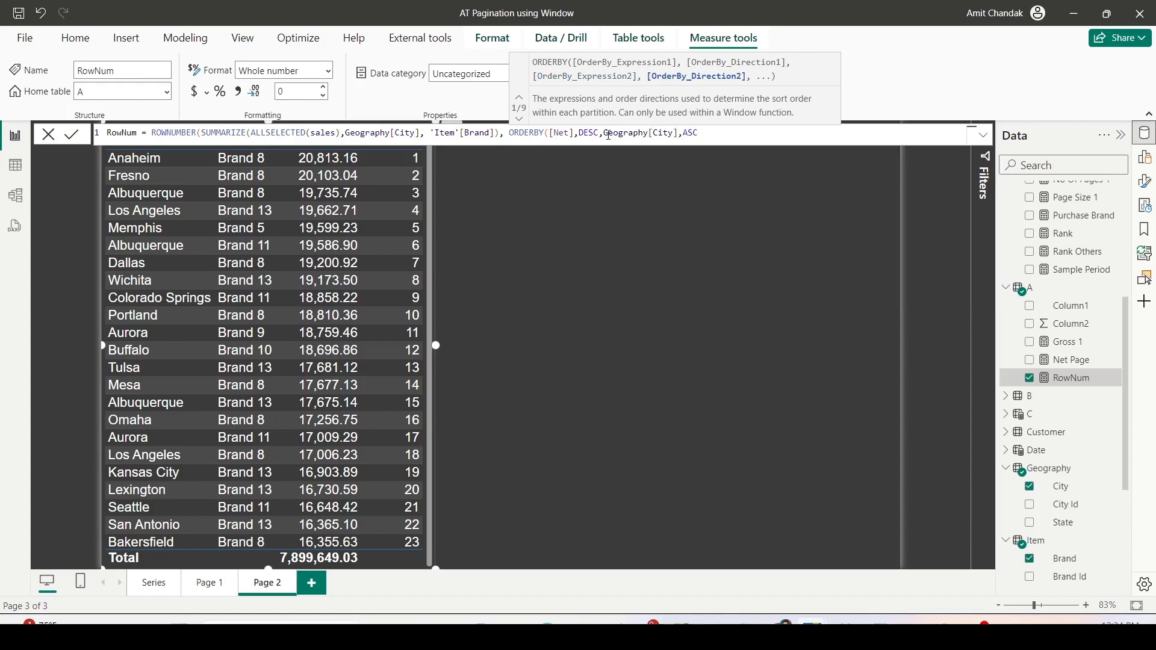
type("))")
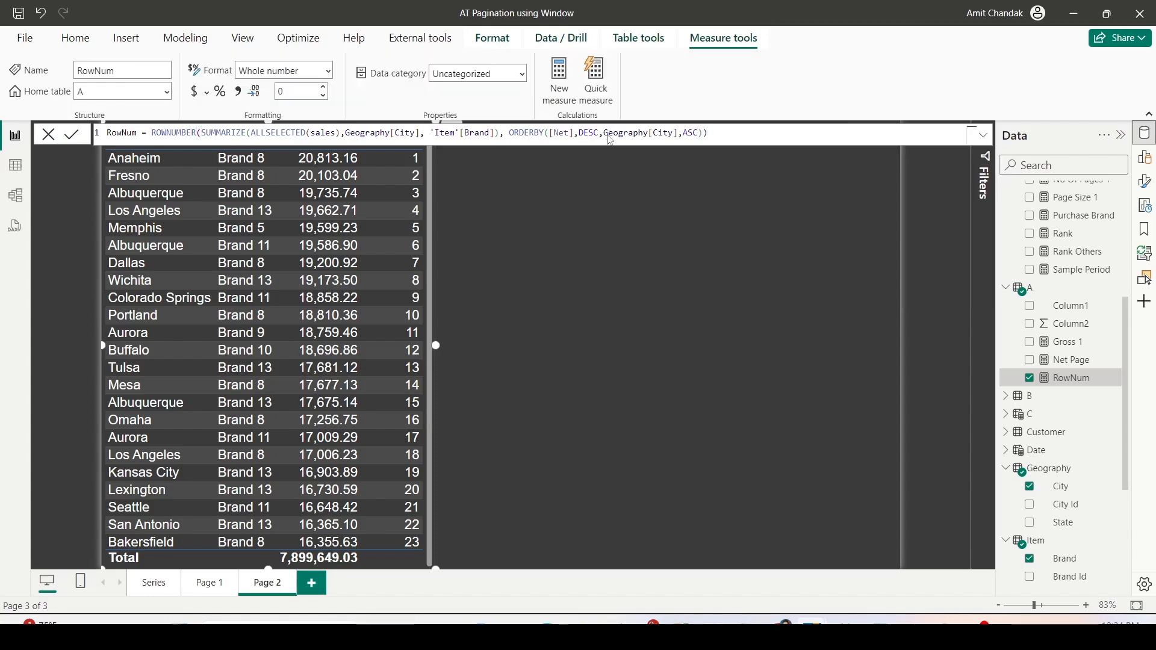
- Commit the finished ROWNUMBER formula of the RowNum measure
key("Return")
- Create a new measure from a copy of the Page Size 1 formula, naming it Page Size 2 with the value 10
scroll(1071, 437, "up", 4)
left_click(1070, 429)
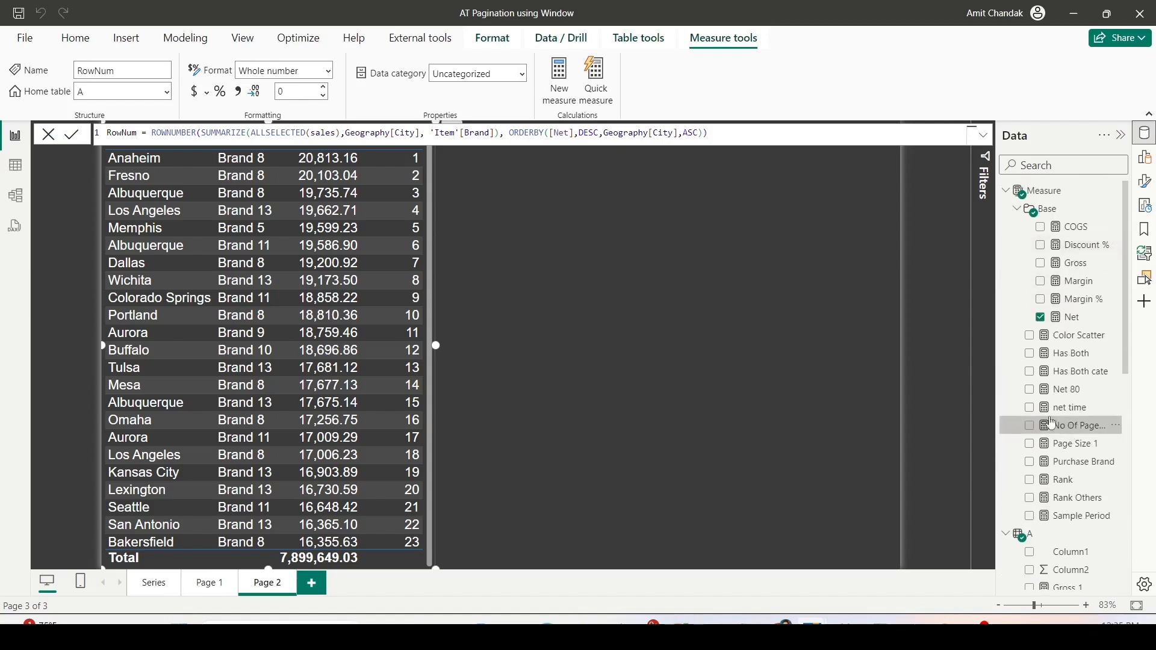
left_click(1081, 443)
key("ctrl+a")
key("ctrl+c")
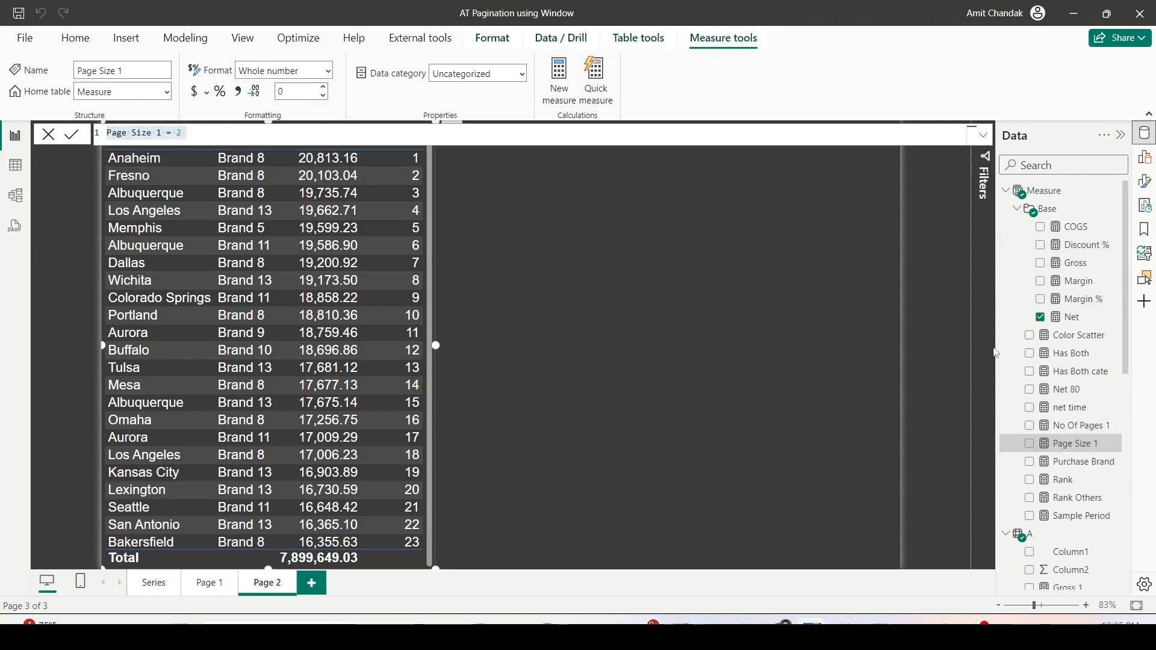
left_click(559, 81)
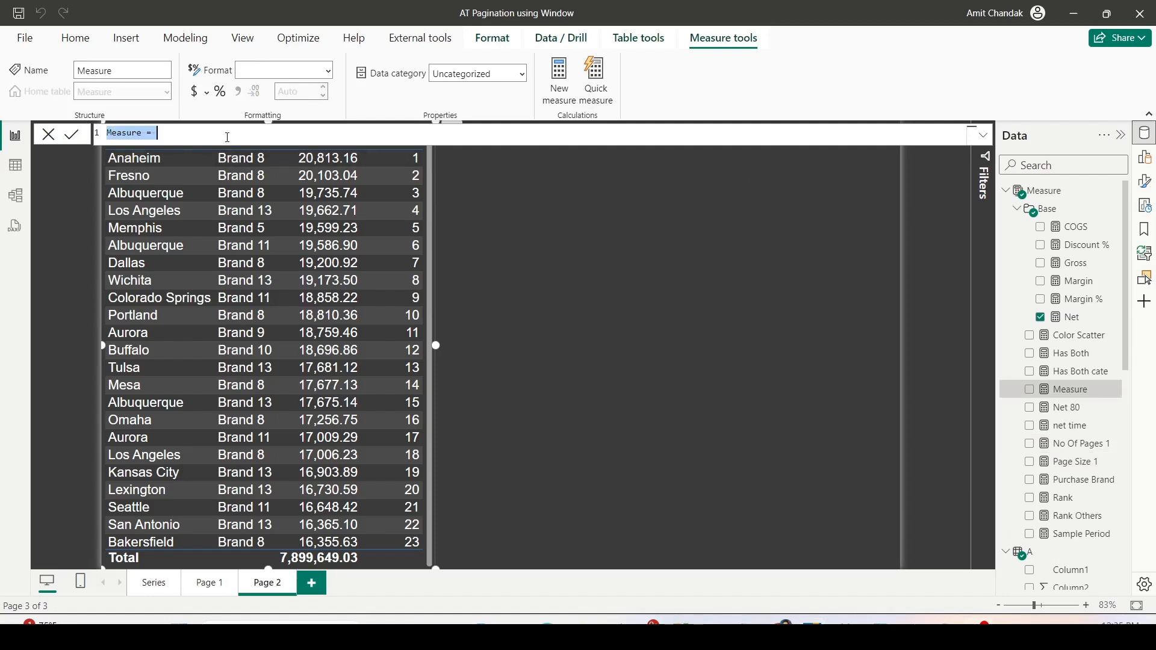
left_click(220, 133)
key("ctrl+a")
key("ctrl+v")
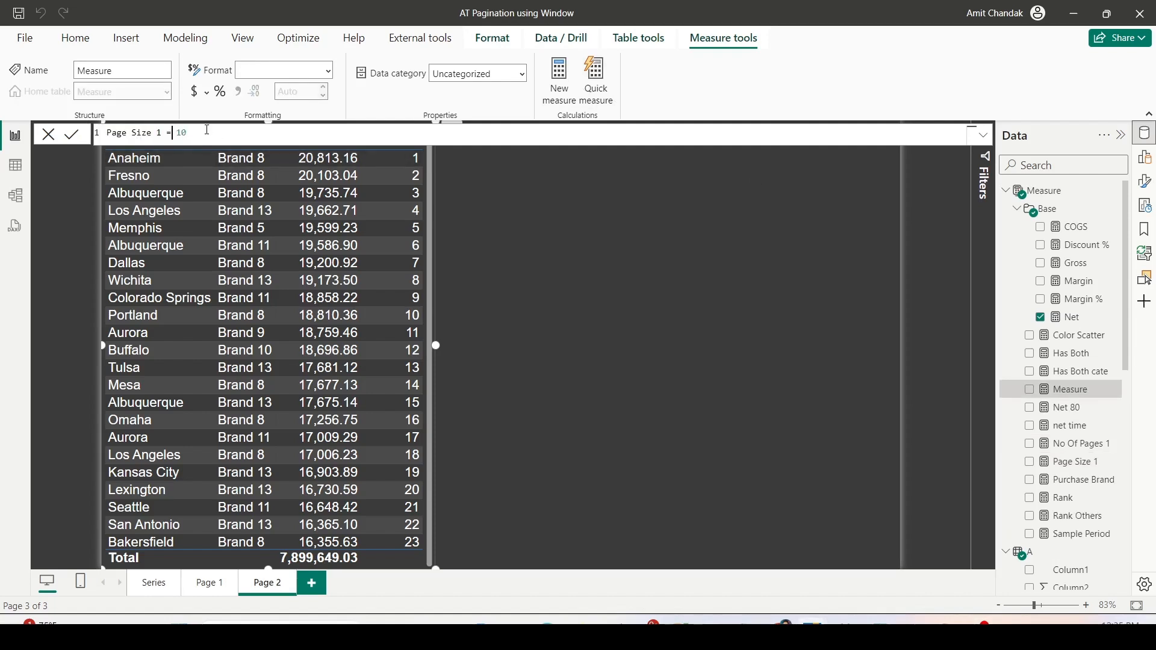
key("Return")
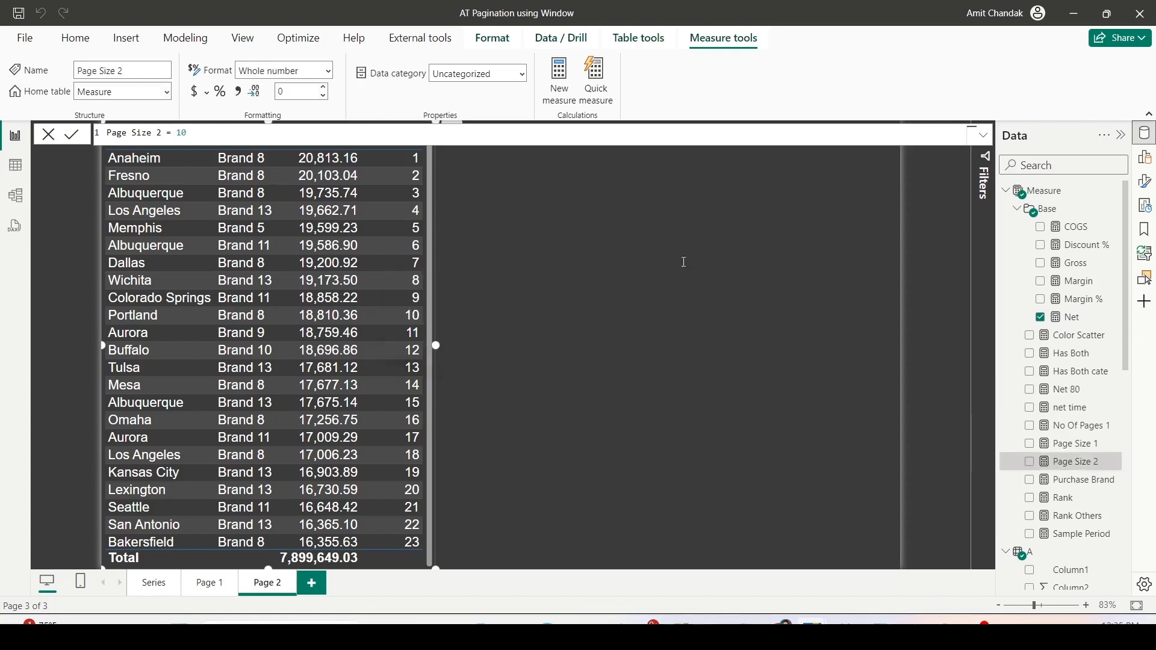
- Add the Page field from the Page table as a new visual beside the City-Brand table and convert it to a button slicer
scroll(1035, 445, "down", 8)
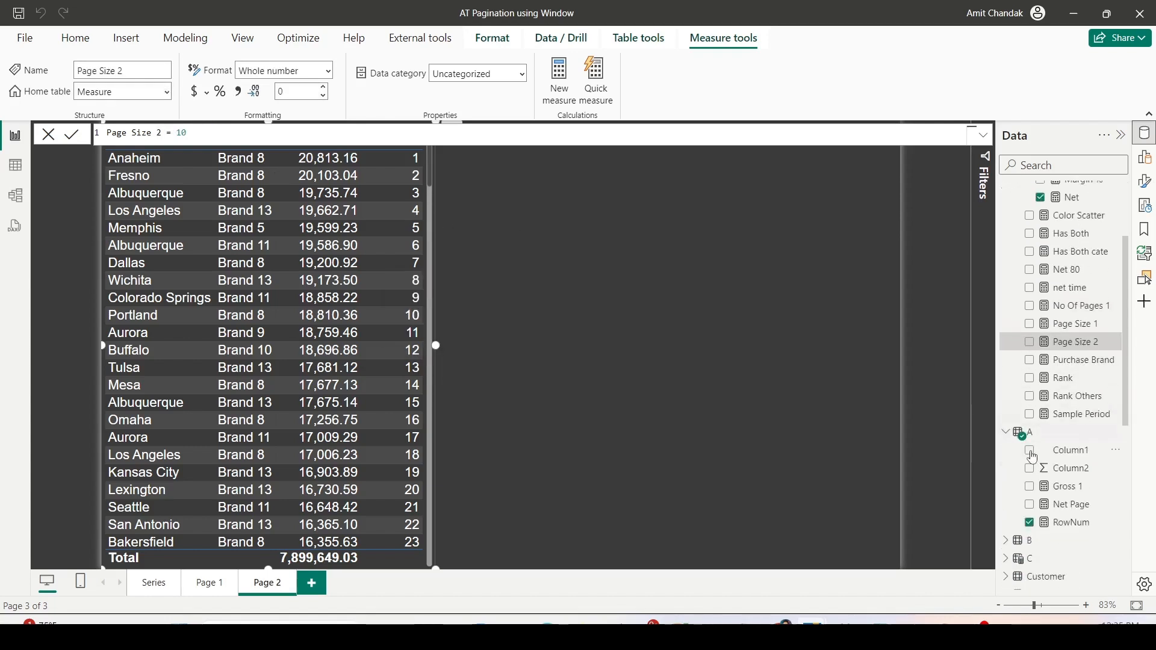
scroll(1051, 482, "down", 3)
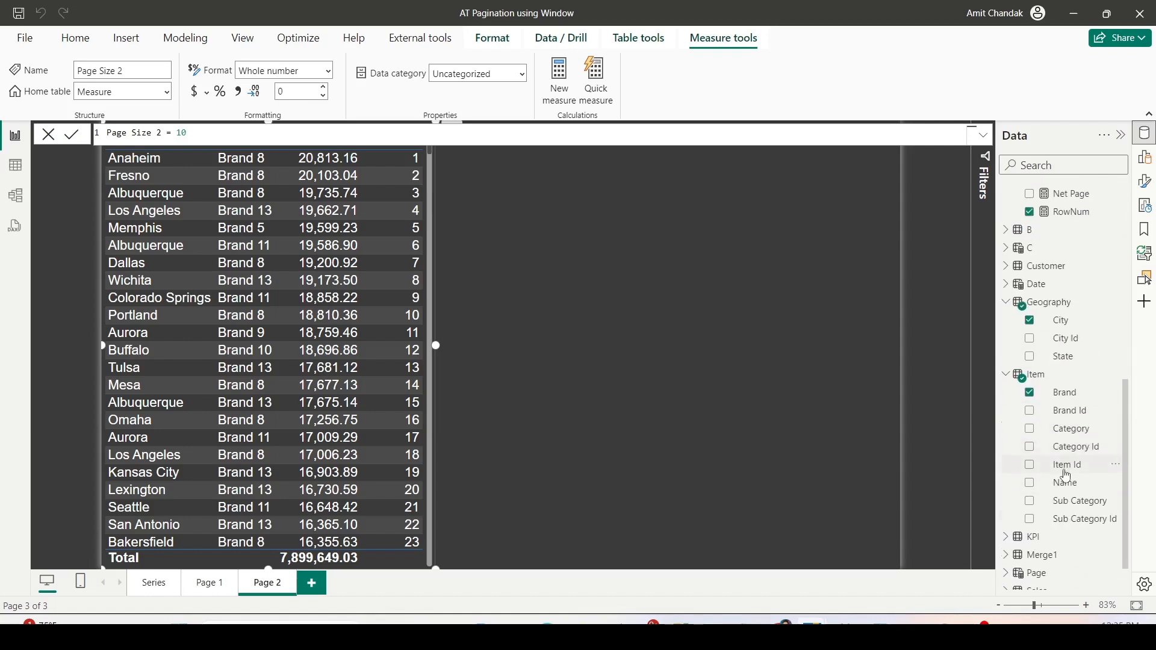
scroll(1058, 444, "down", 1)
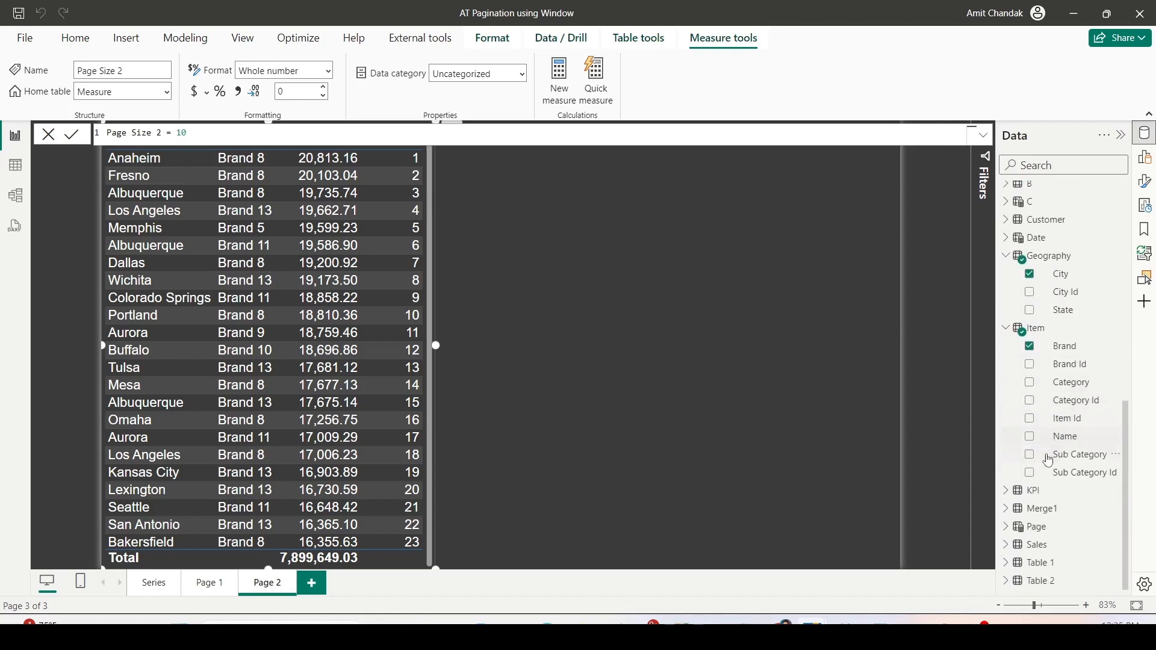
left_click(1014, 533)
left_click_drag(1063, 509, 628, 512)
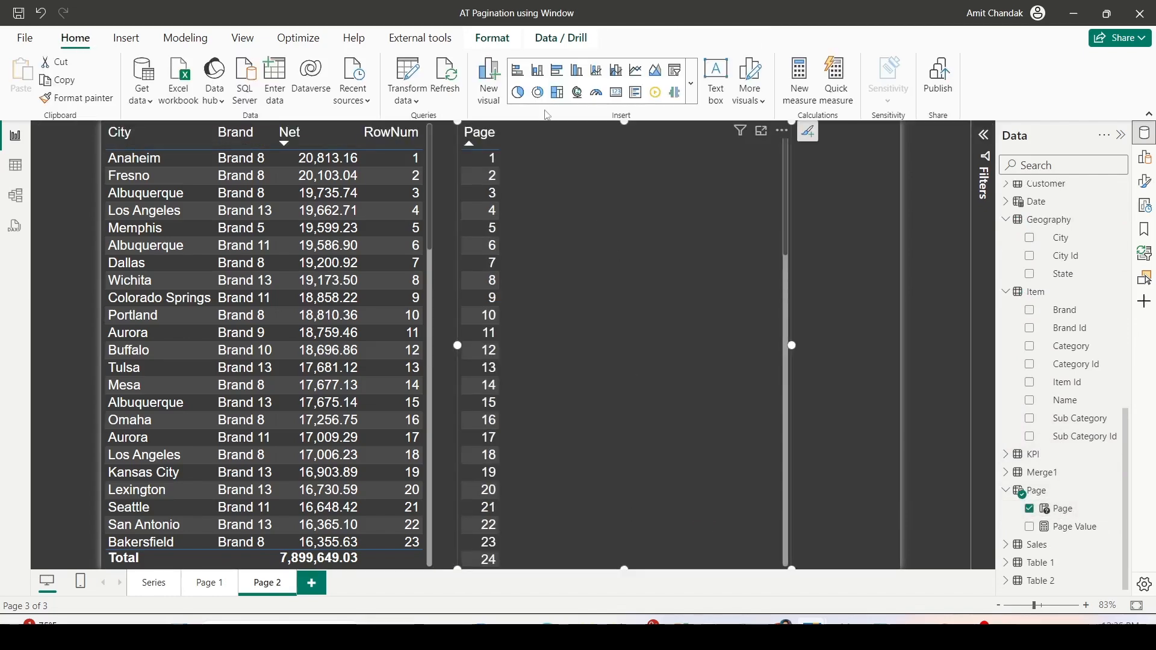
left_click(692, 83)
scroll(573, 362, "down", 5)
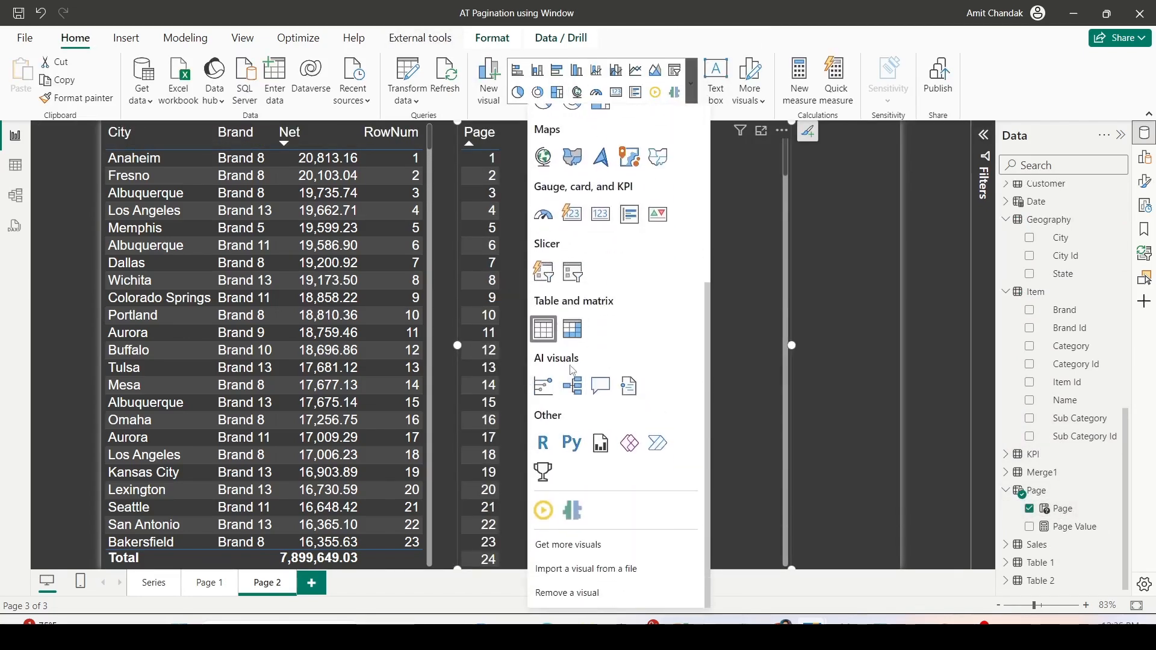
left_click(544, 272)
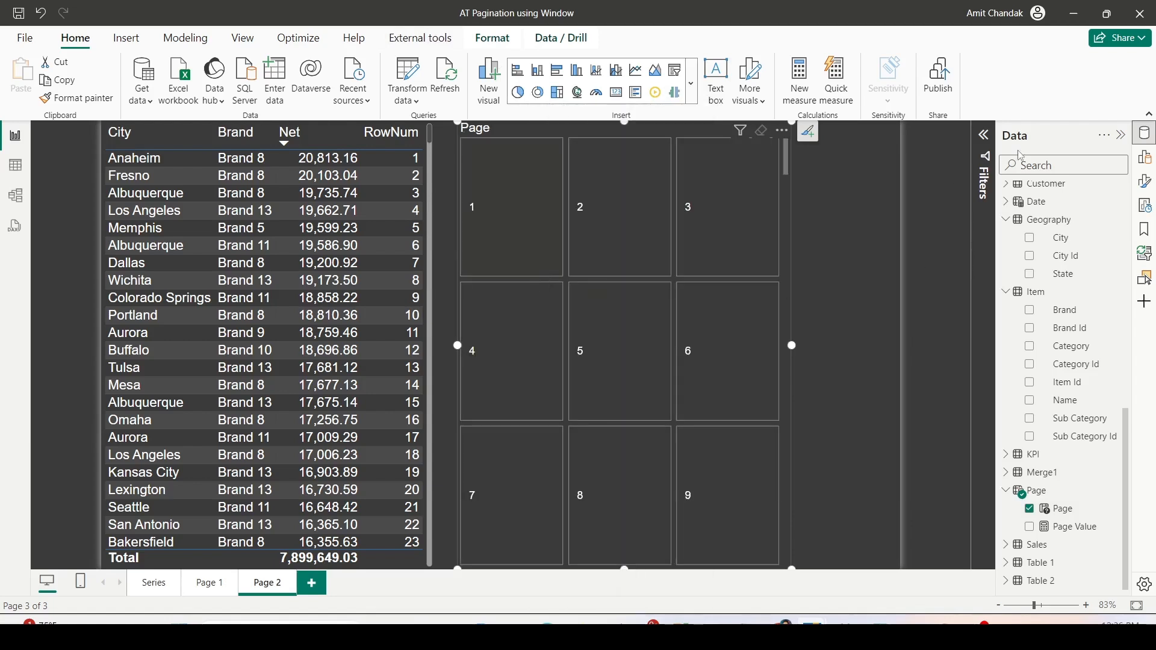
- Set the Page slicer's layout to 10 rows and 1 column
left_click(1145, 182)
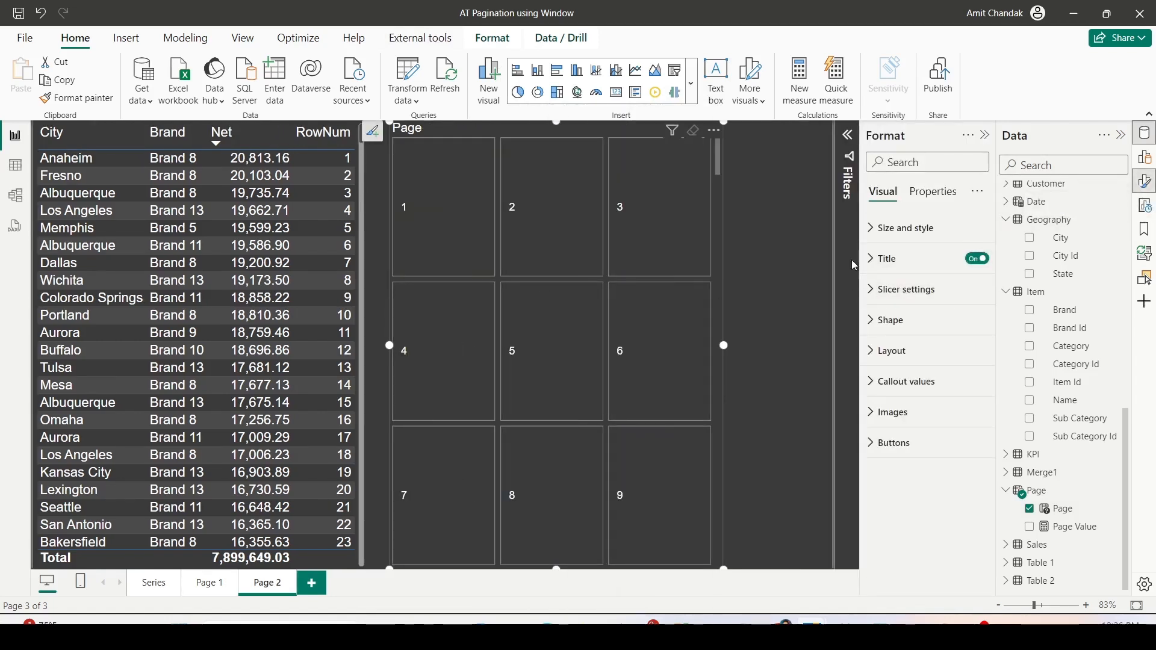
left_click(885, 351)
scroll(919, 384, "down", 1)
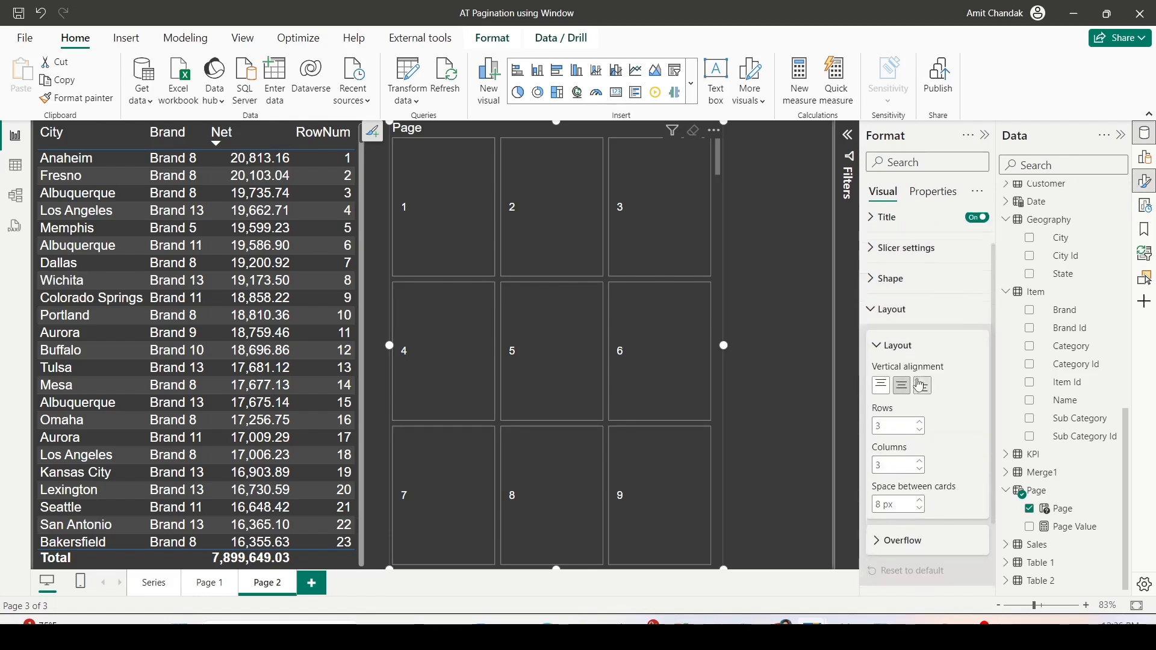
left_click(884, 411)
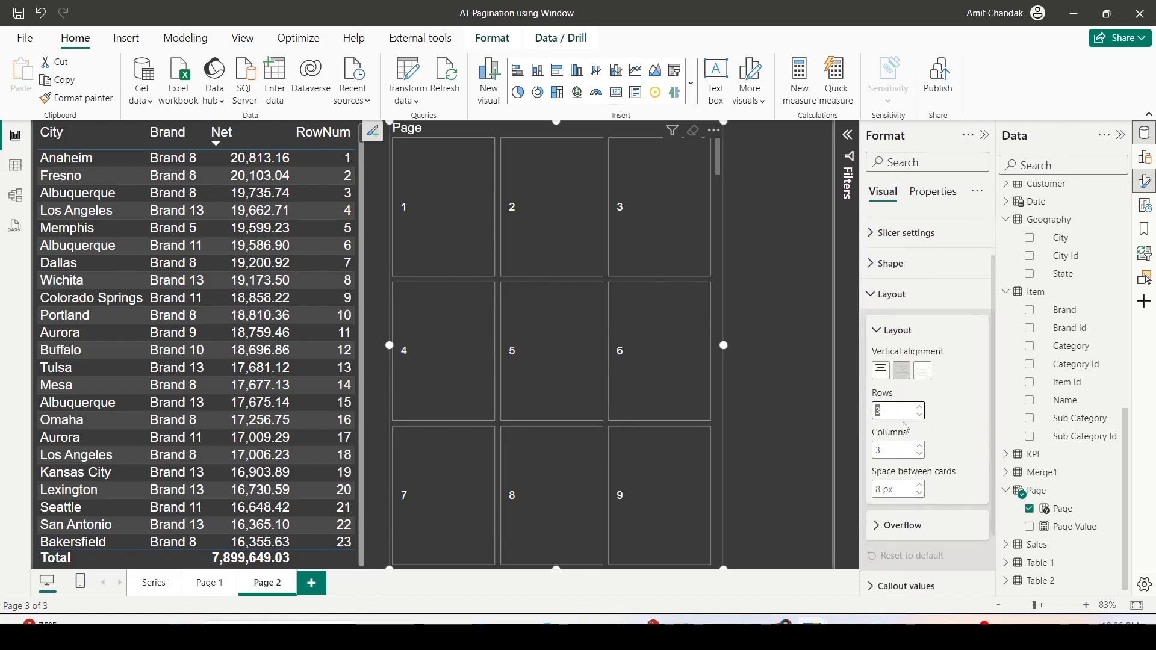
type("10")
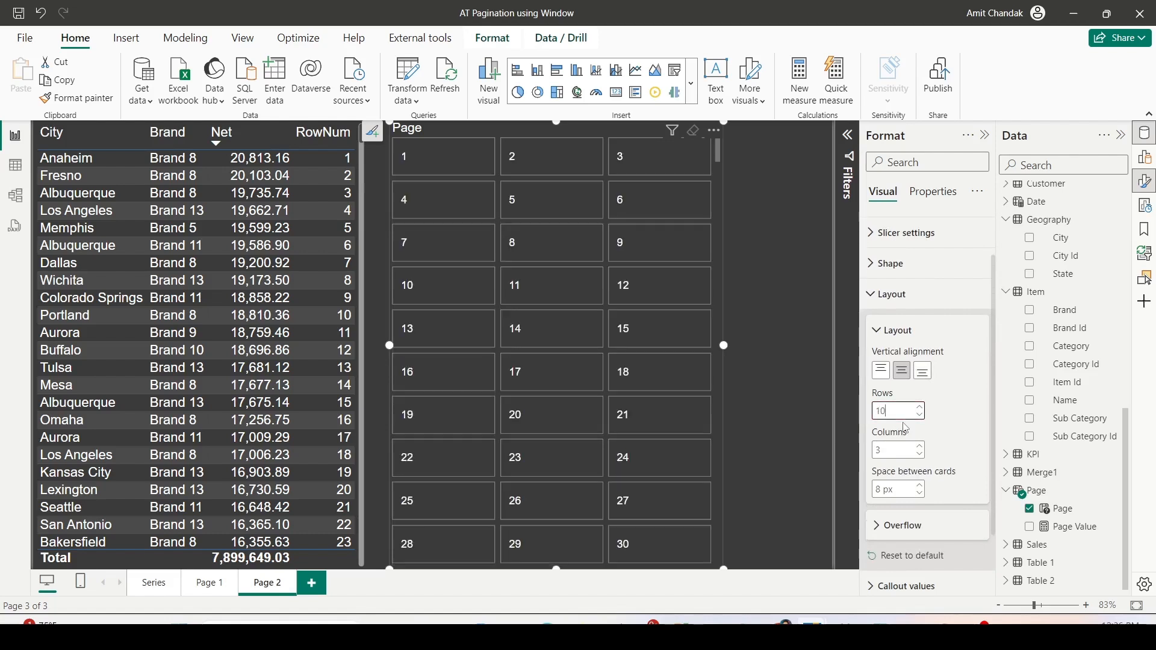
left_click(886, 451)
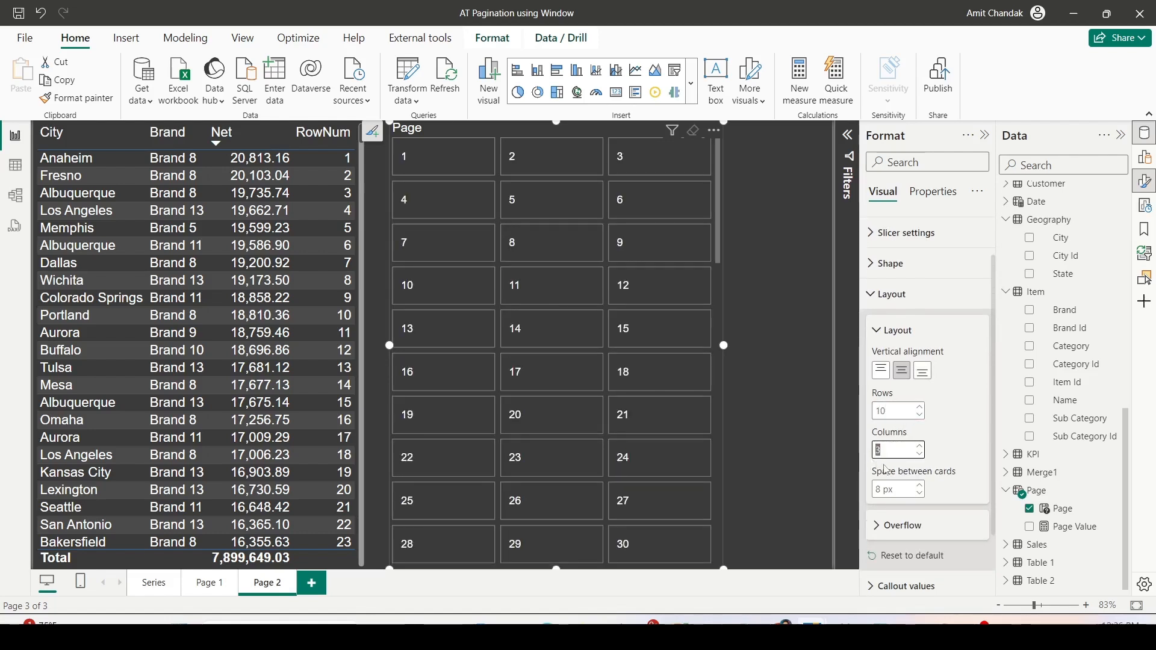
type("1")
- Choose Vertical as the overflow direction of the Page slicer
scroll(927, 495, "down", 1)
left_click(924, 467)
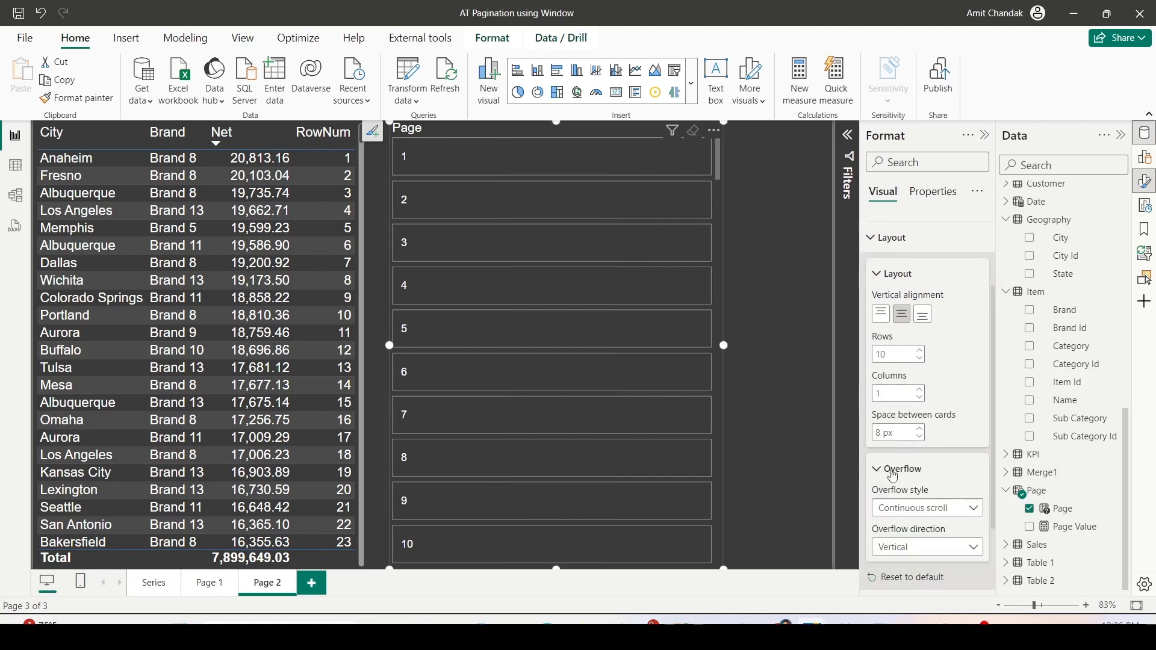
scroll(923, 464, "down", 2)
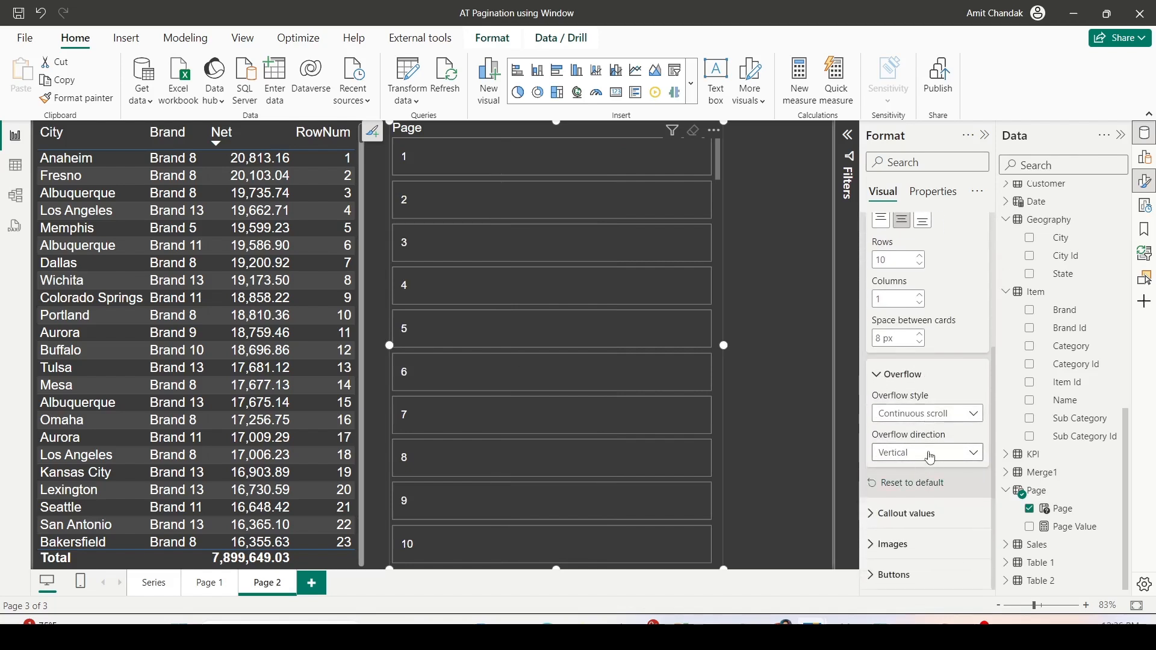
left_click(928, 456)
left_click(925, 472)
- Narrow the Page slicer to a slim single column and move it to the right edge of the report page
left_click_drag(390, 345, 675, 345)
scroll(717, 330, "down", 10)
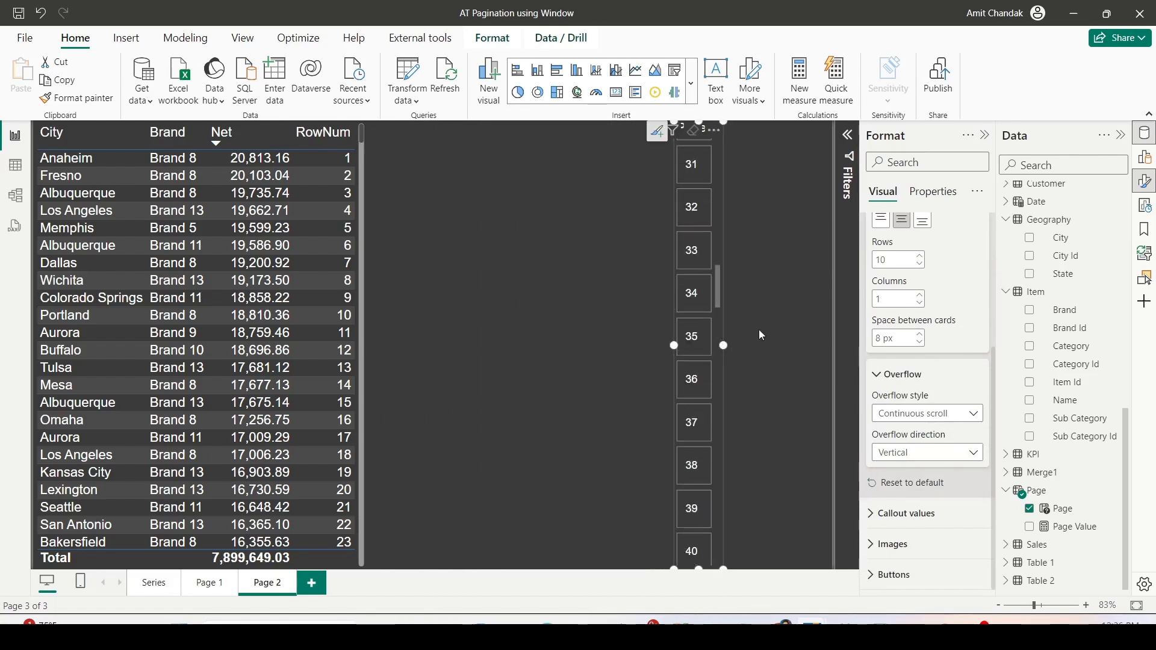
scroll(707, 252, "up", 3)
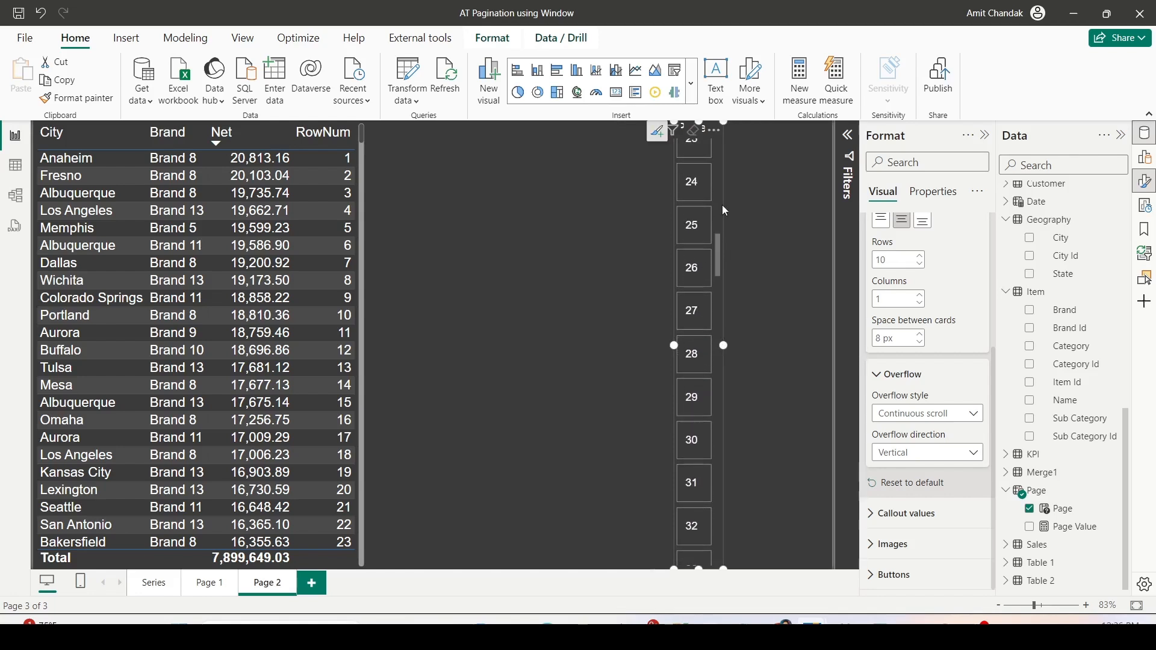
scroll(720, 160, "up", 10)
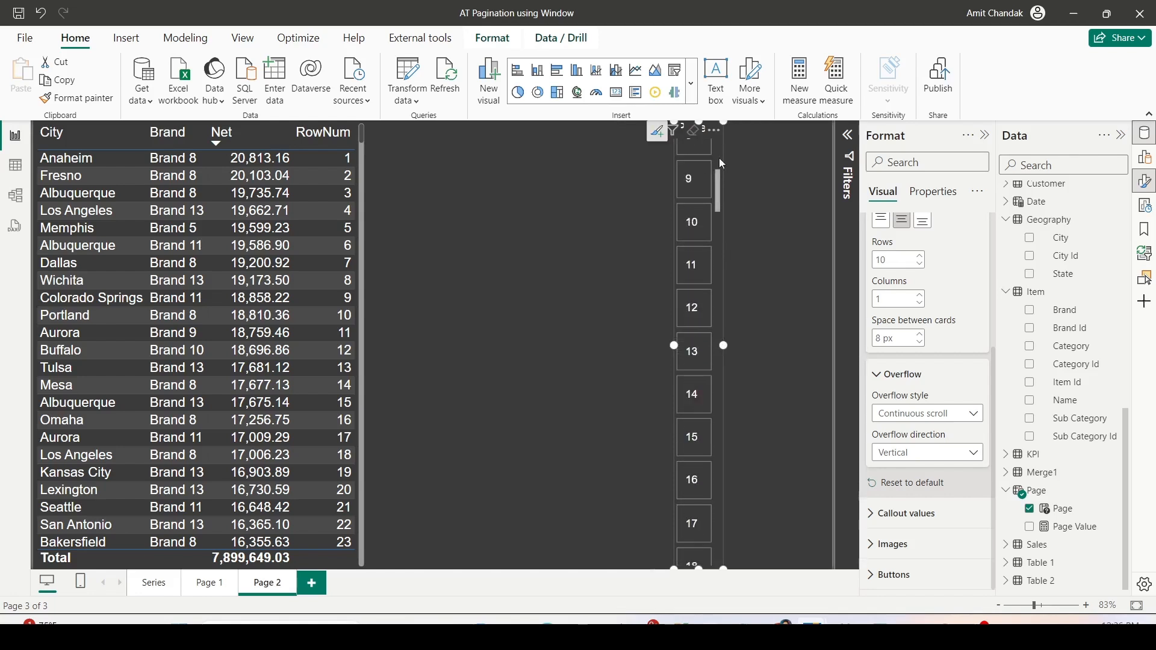
left_click_drag(714, 132, 806, 134)
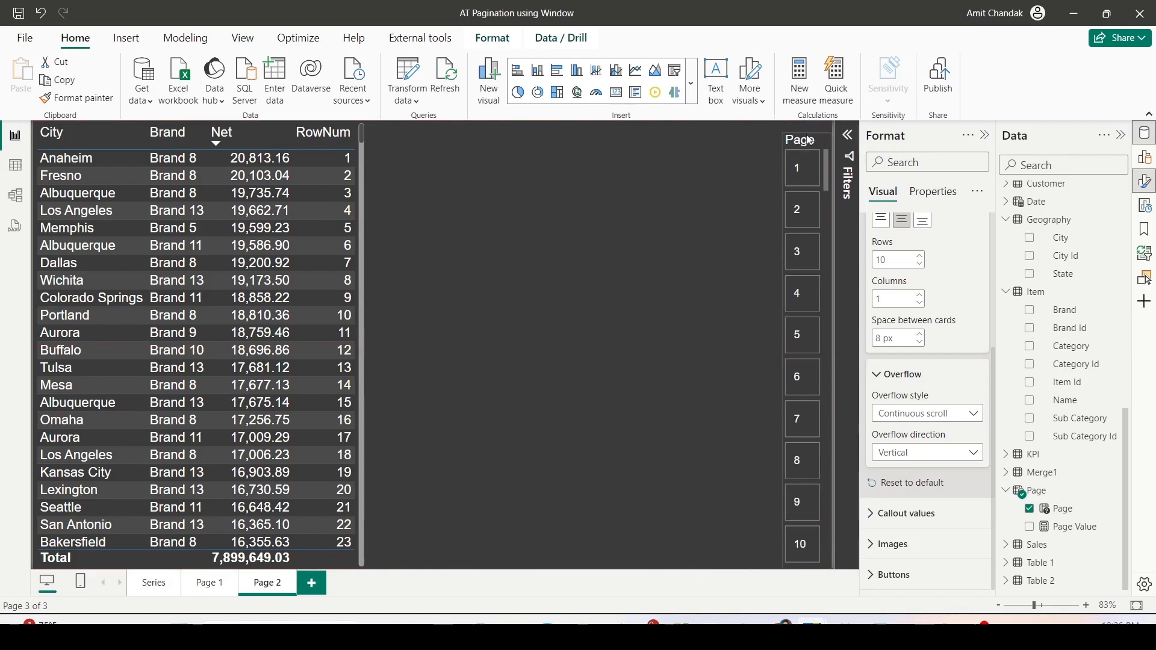
left_click(703, 184)
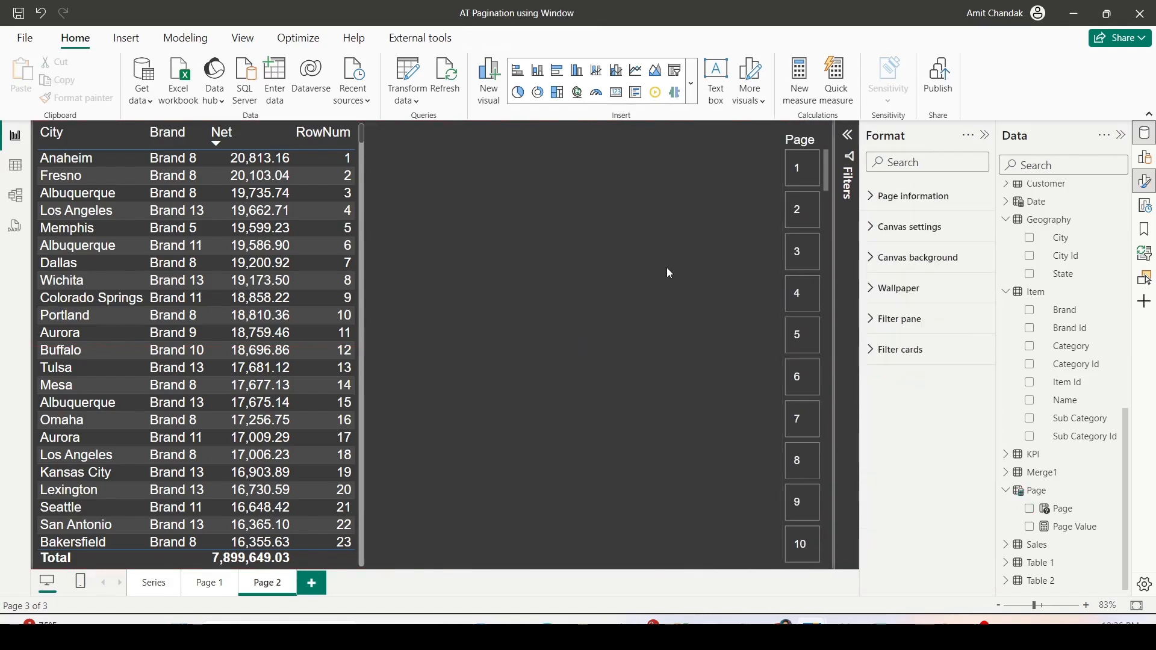
- Check how the three-digit page numbers fit in the Page slicer and widen the slicer slightly
left_click_drag(830, 174, 833, 381)
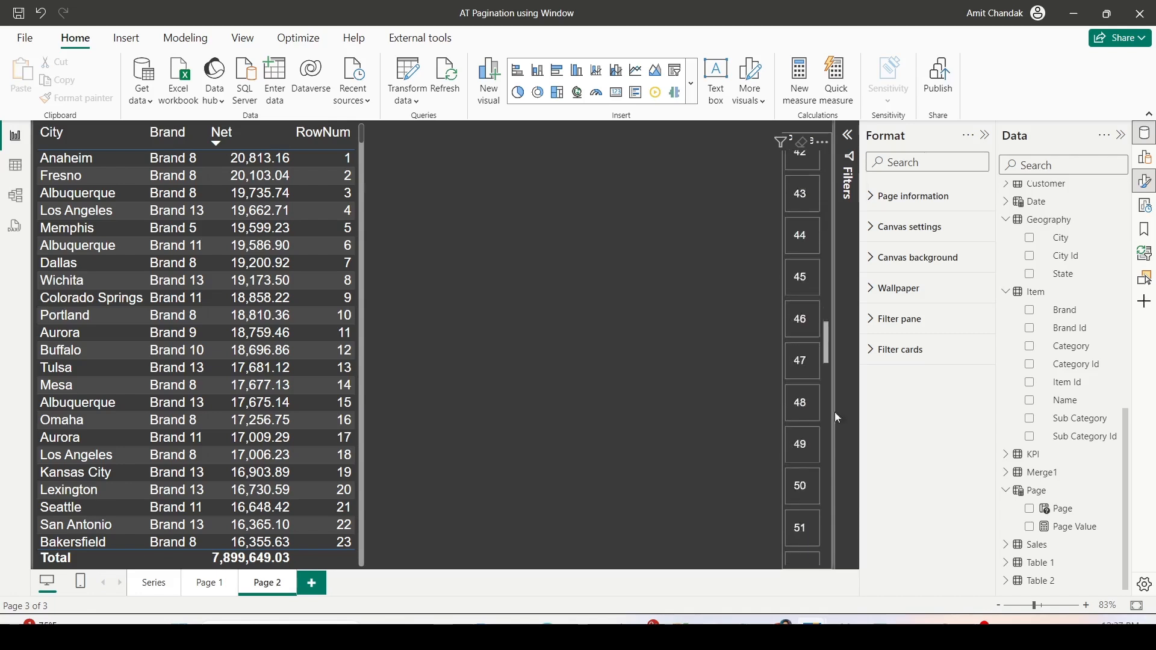
scroll(785, 360, "down", 1)
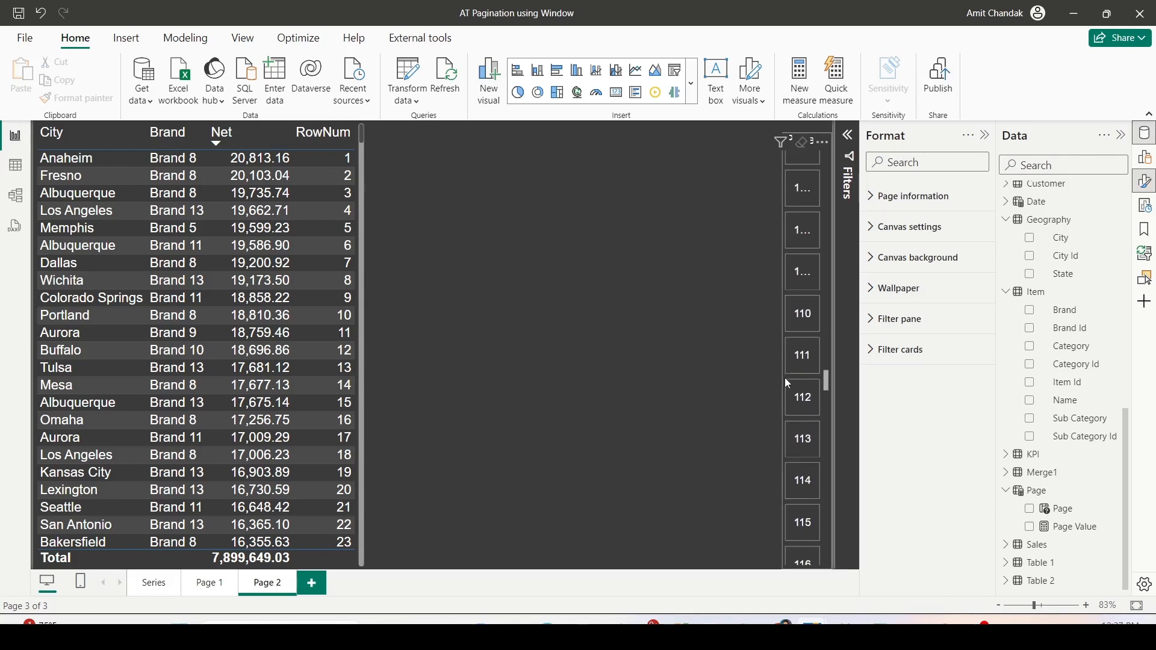
left_click(786, 378)
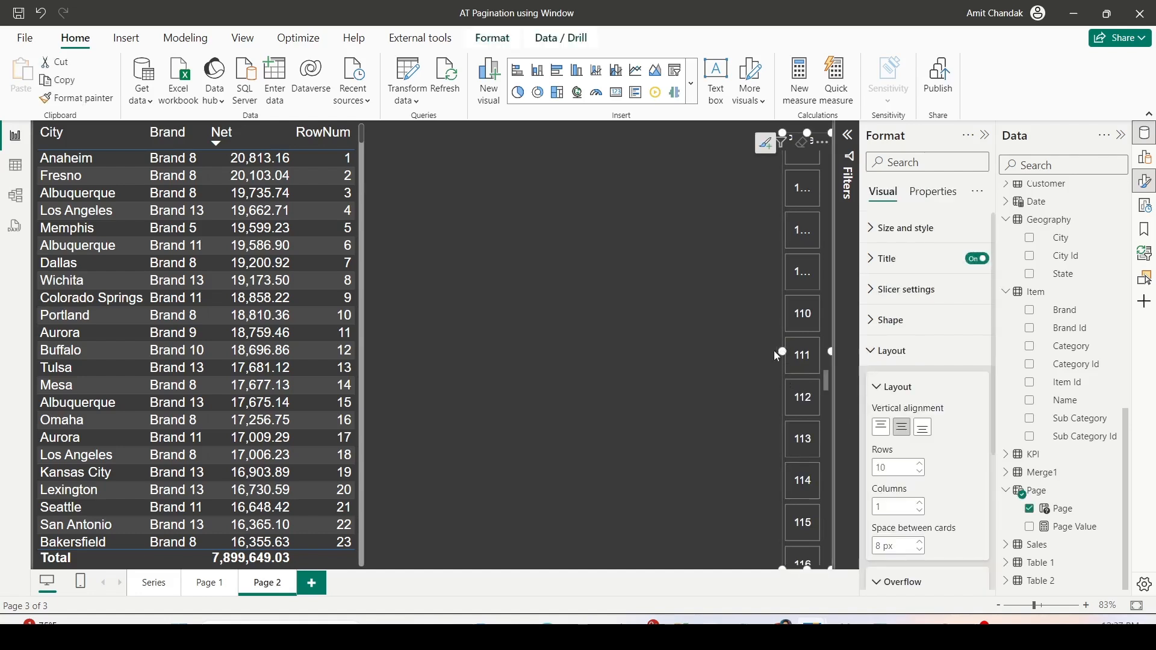
left_click_drag(827, 379, 829, 158)
left_click(649, 196)
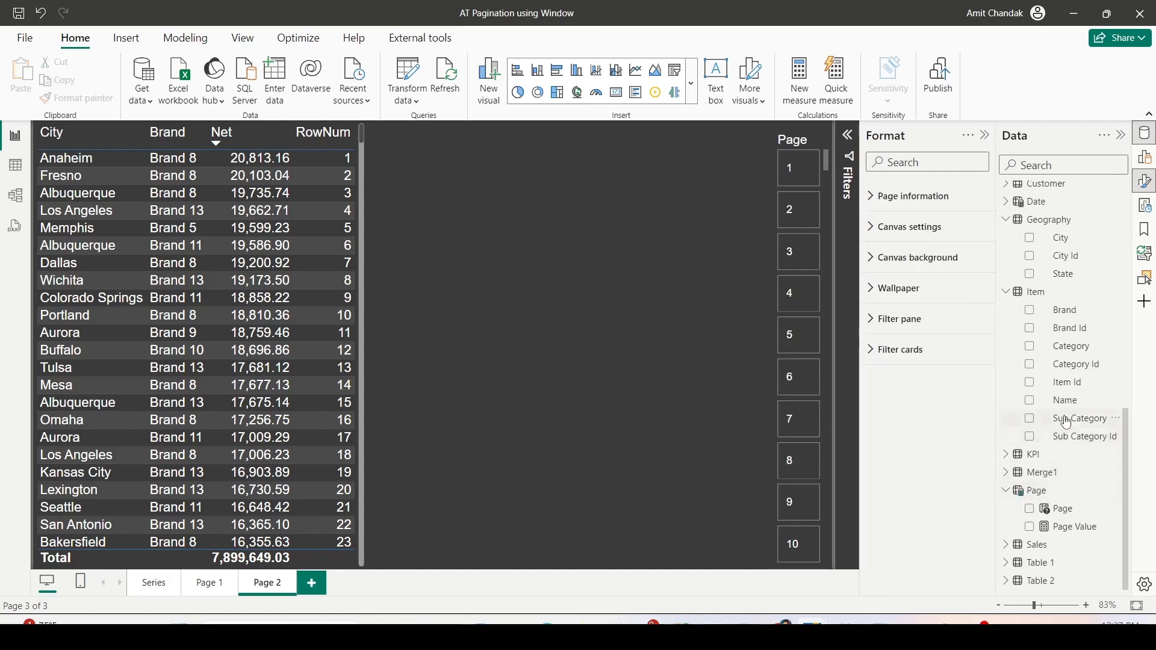
- Create a new measure from a copy of the No Of Pages 1 formula and name it No Of Pages 2
scroll(1063, 349, "up", 3)
scroll(1063, 345, "down", 3)
scroll(1063, 349, "up", 10)
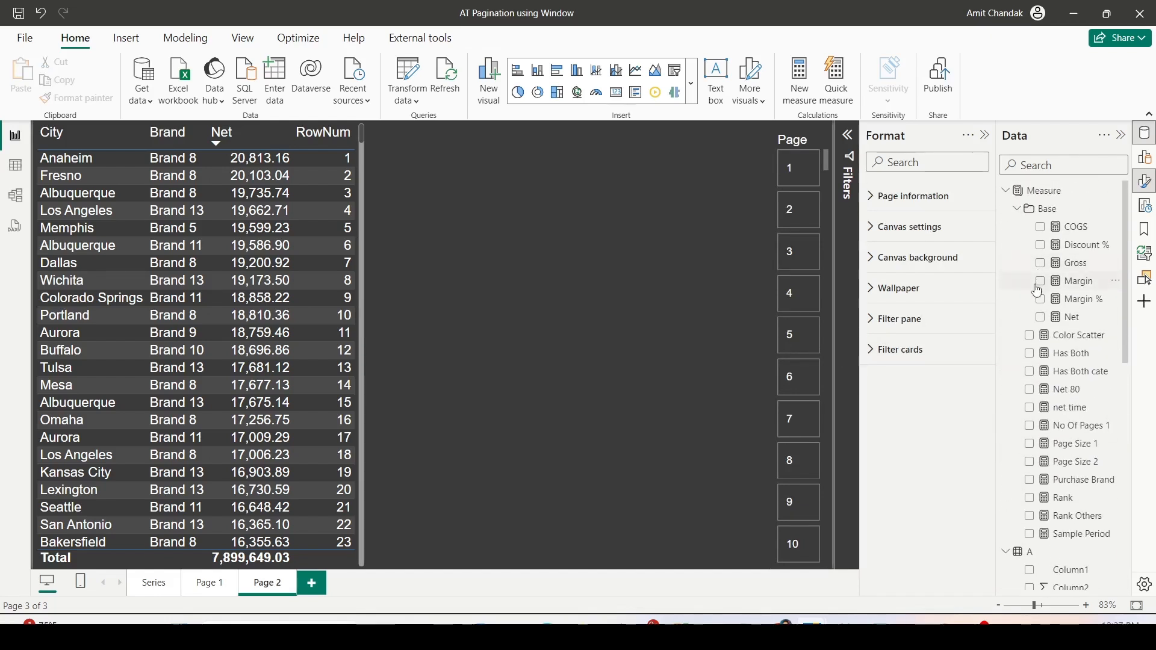
left_click(1076, 425)
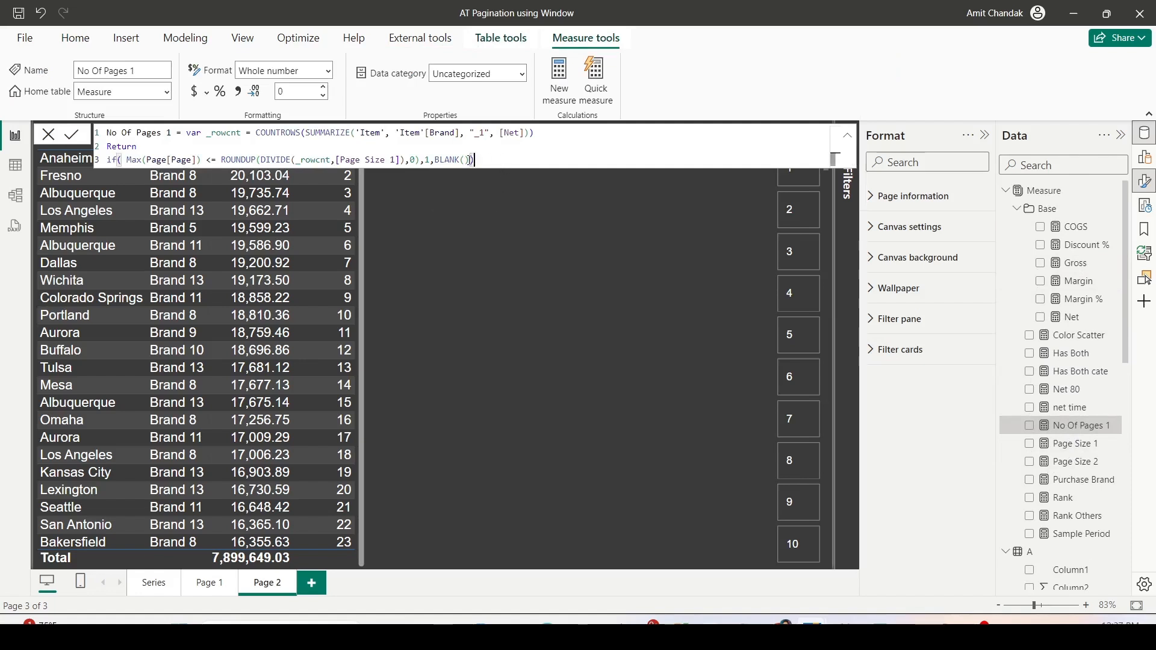
left_click_drag(502, 161, 84, 114)
key("ctrl+c")
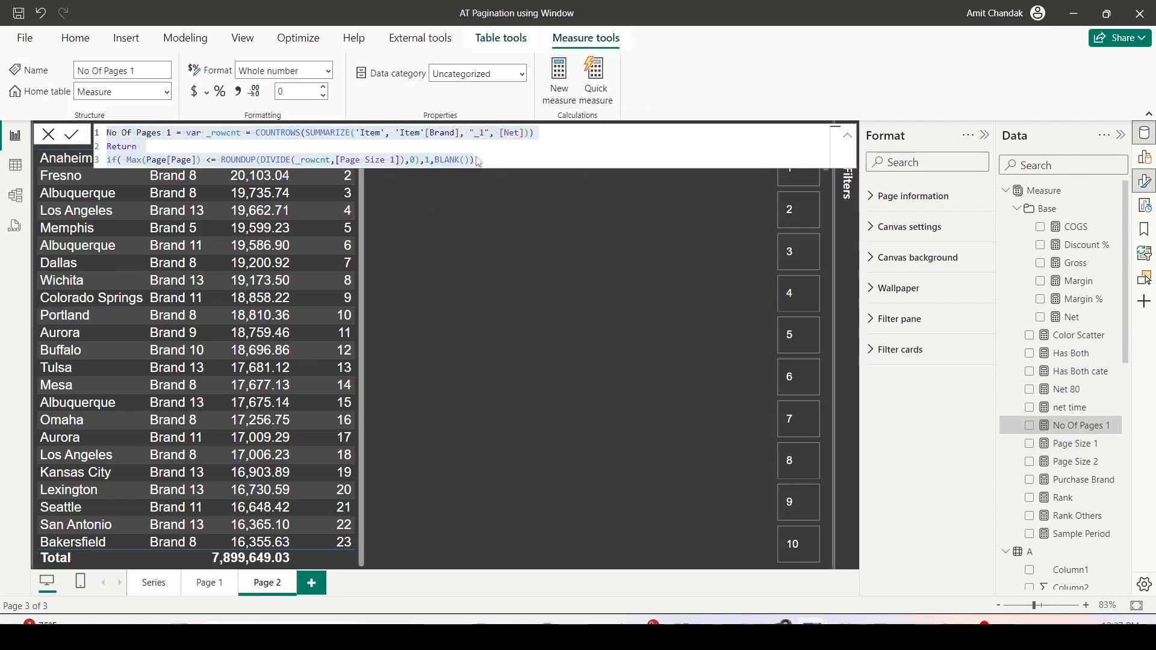
left_click(405, 189)
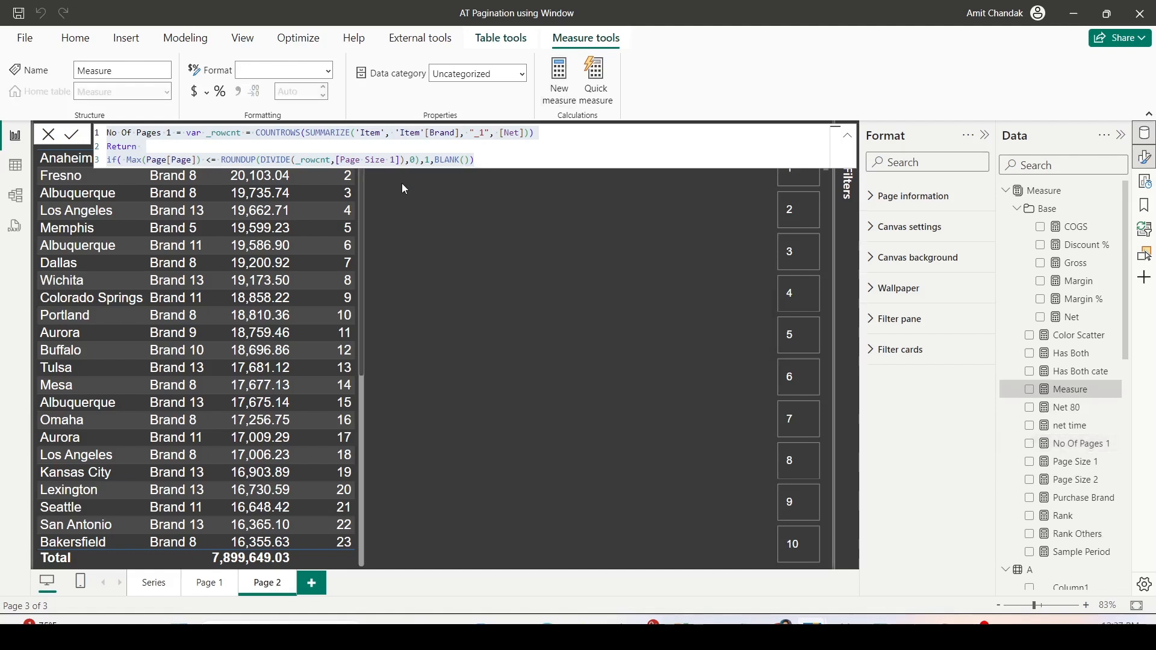
key("ctrl+v")
double_click(169, 132)
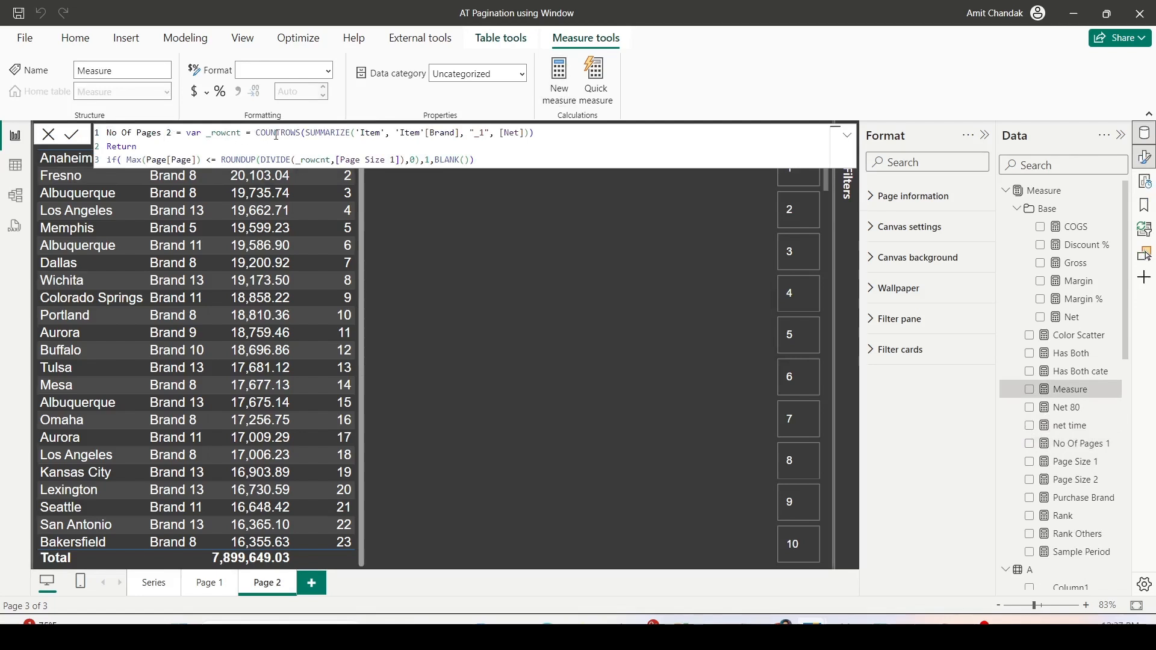
- Replace the SUMMARIZE arguments in the No Of Pages 2 formula with ALLSELECTED over the Sales table
left_click_drag(356, 134, 546, 135)
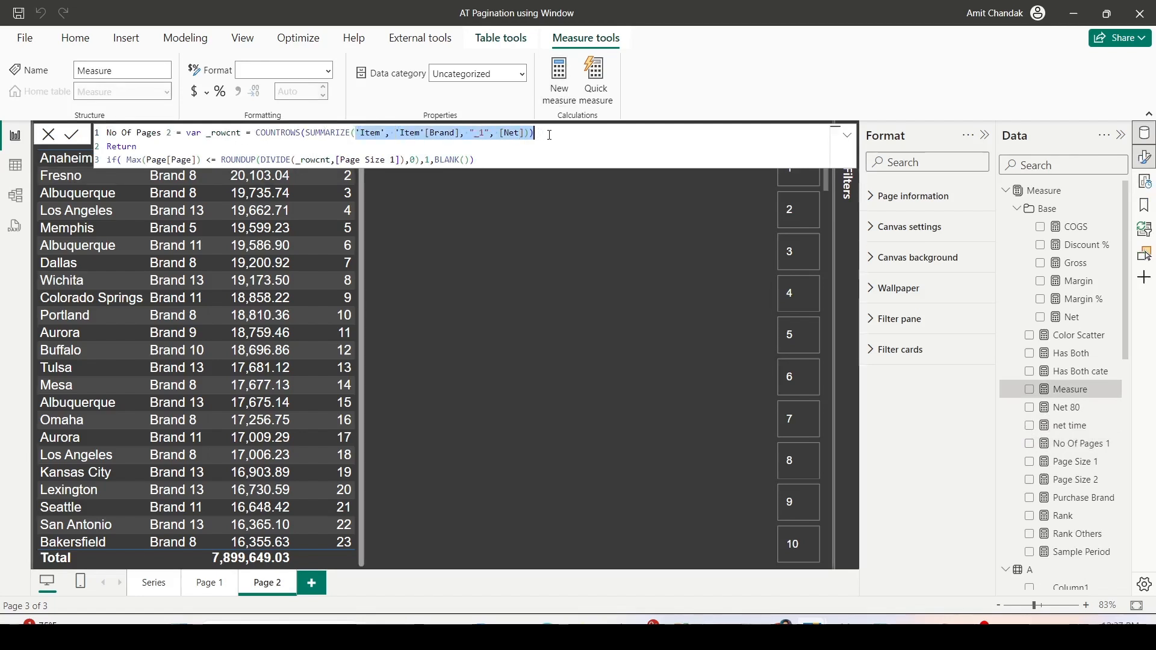
key("BackSpace")
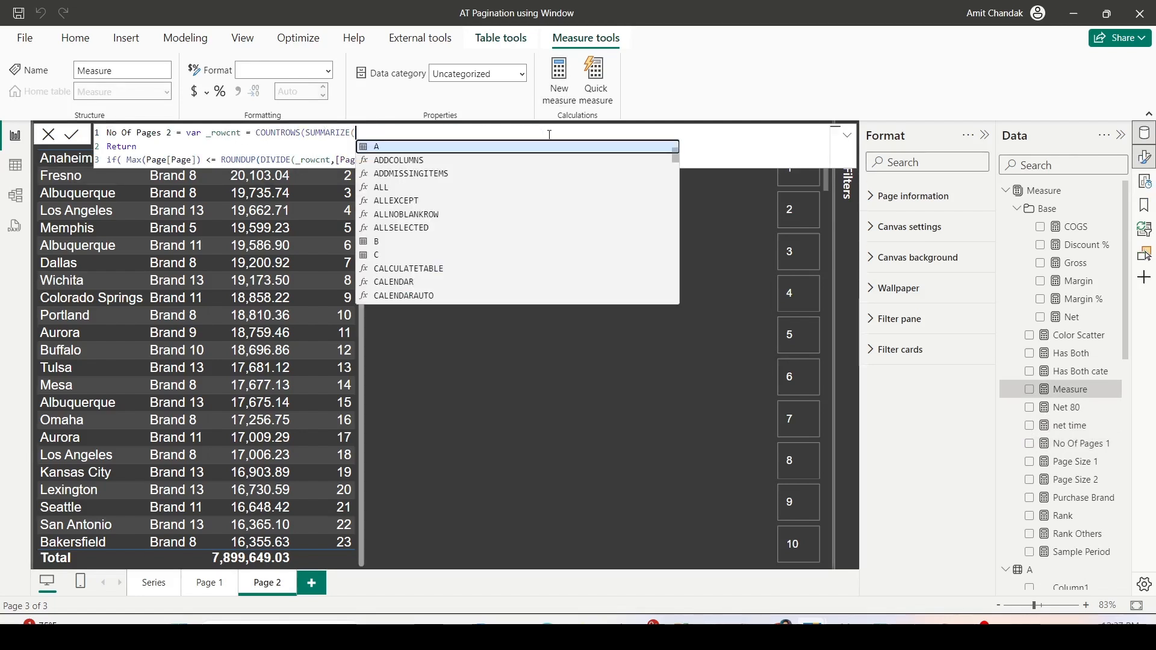
type("all")
key("Down")
key("Down")
key("Down")
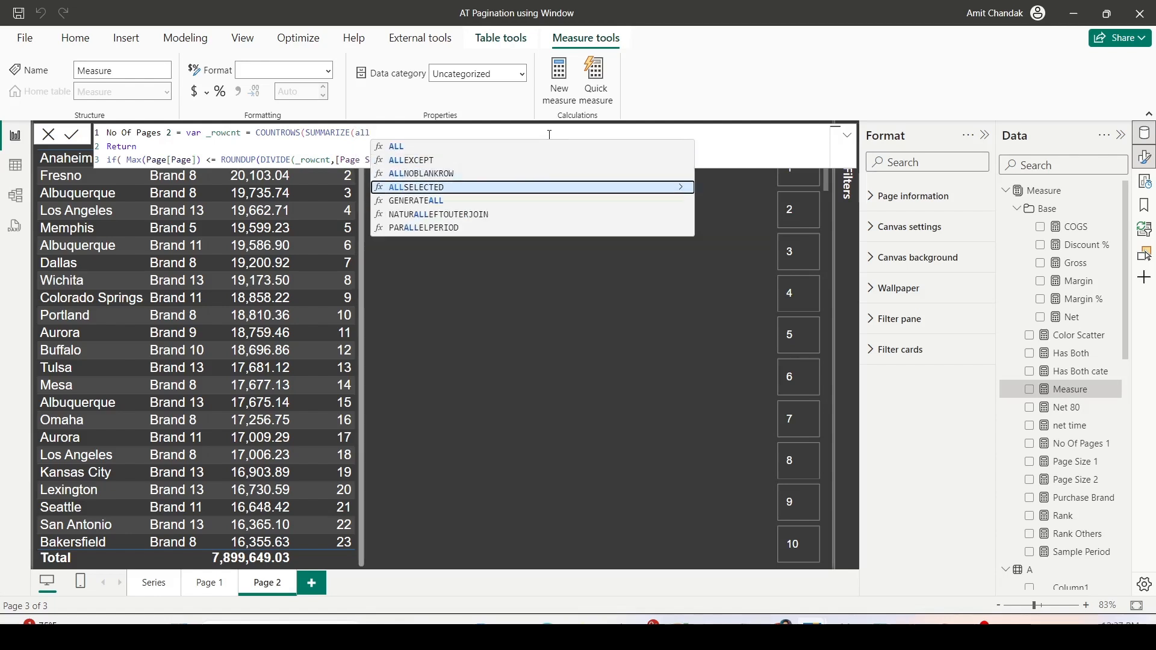
key("Tab")
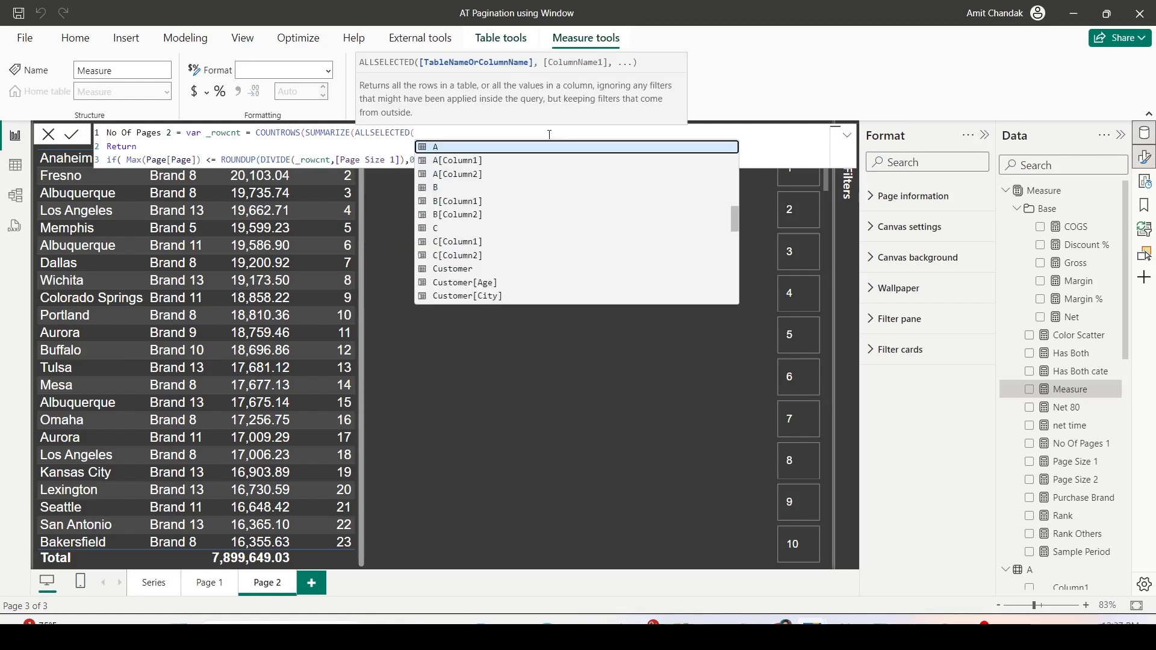
type("Sales), g")
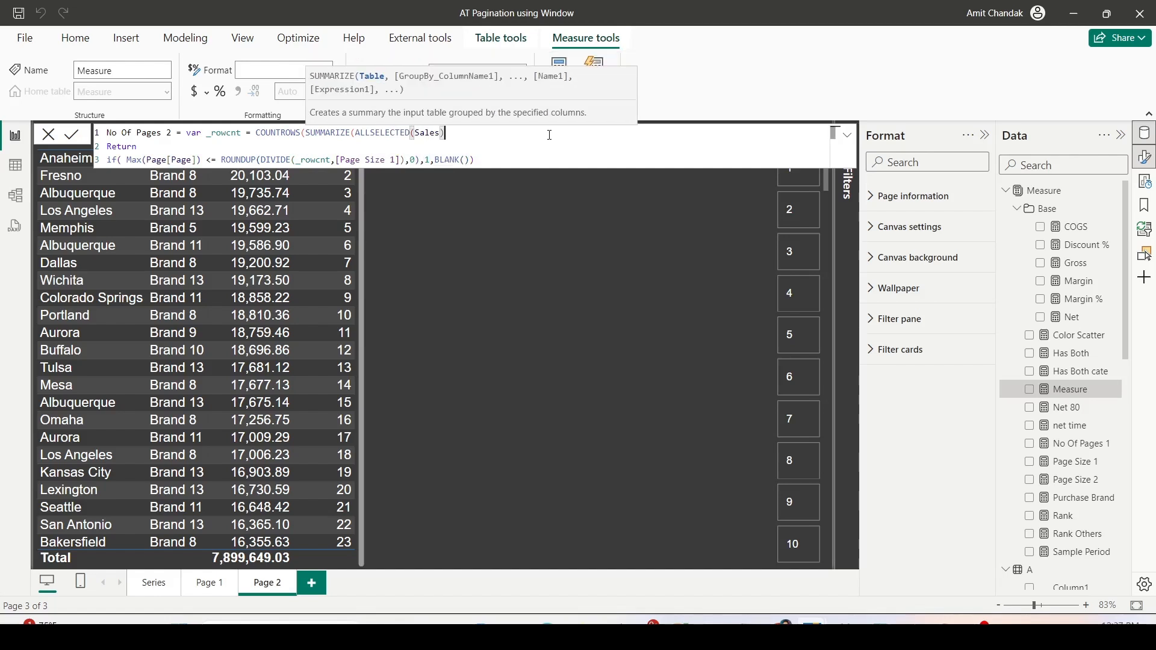
type("e")
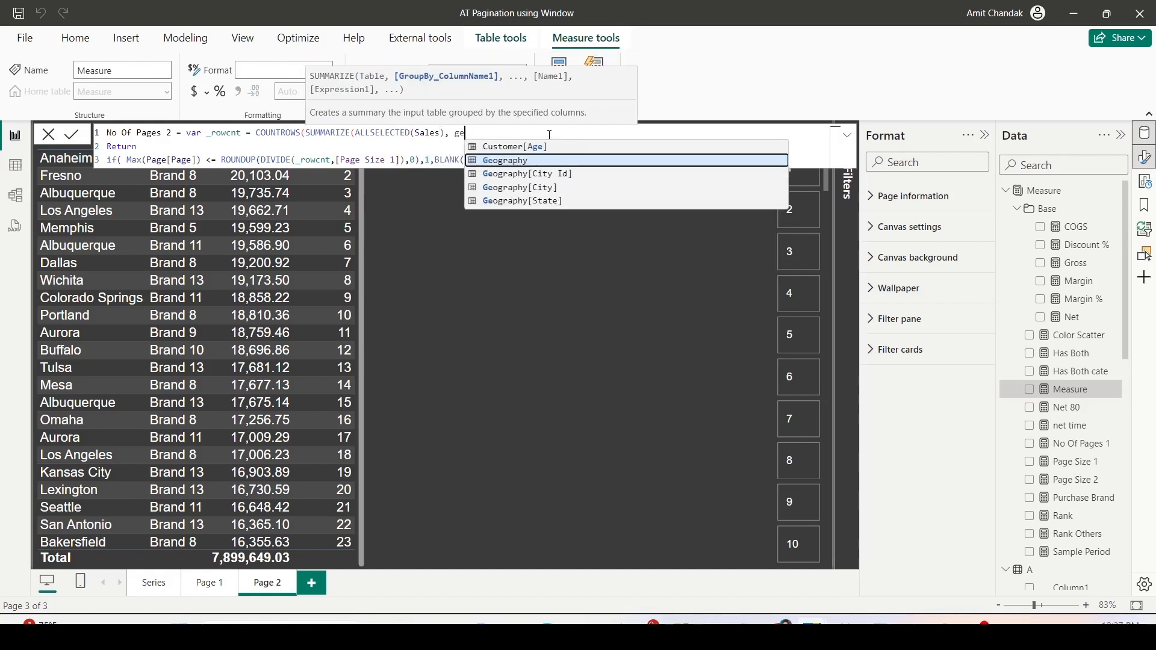
- Group the SUMMARIZE in No Of Pages 2 by Geography[City] and 'Item'[Brand]
key("Down")
key("Down")
key("Tab")
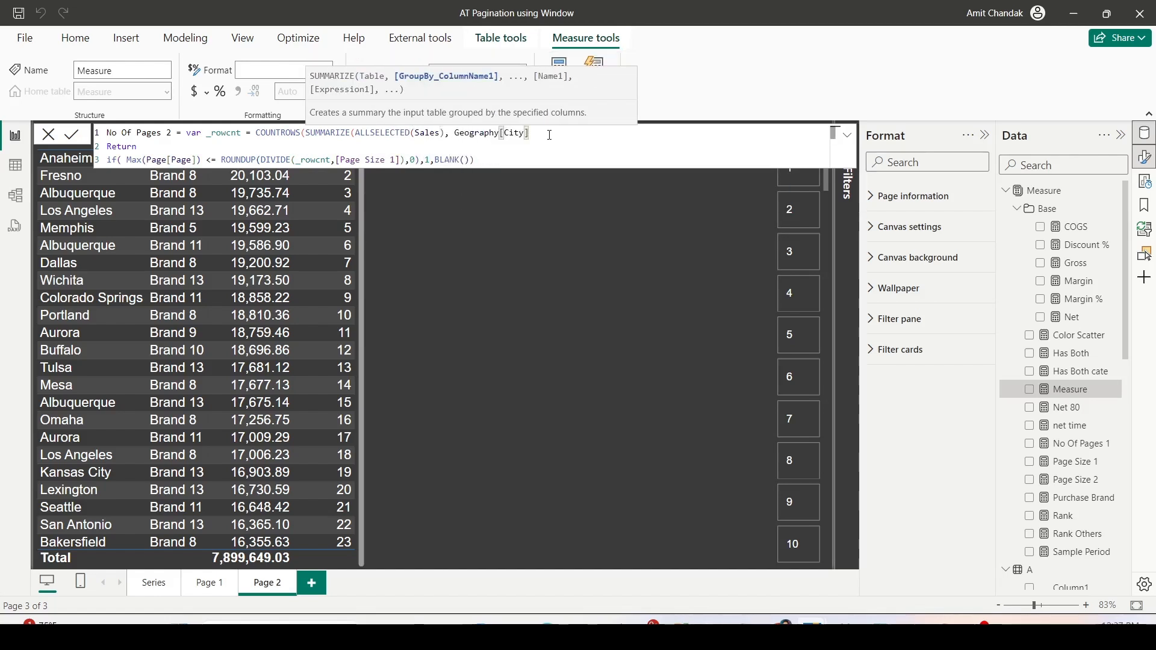
type(", ")
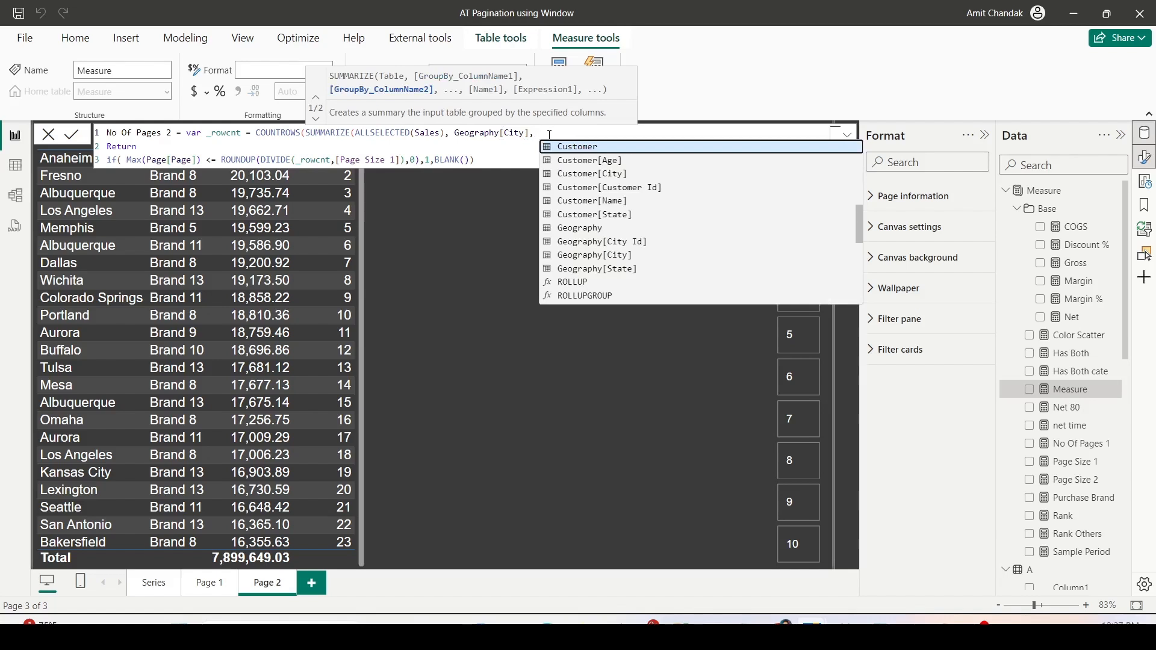
type("ite")
key("Down")
key("Down")
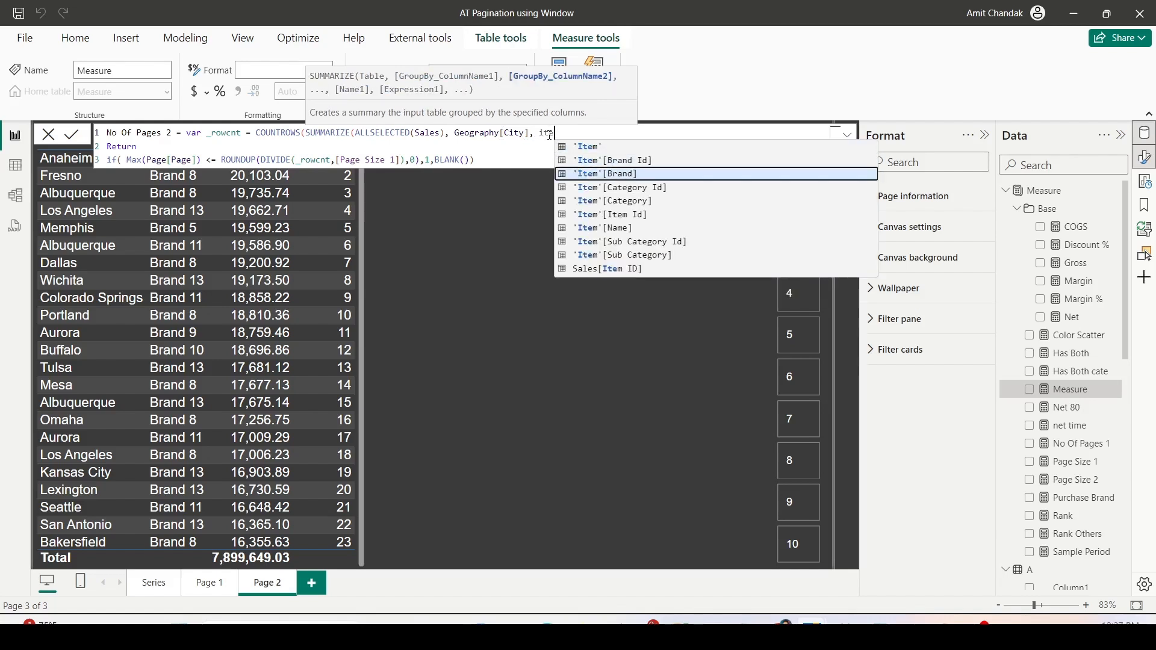
key("Tab")
- Complete the SUMMARIZE with the column "_1" based on [Net], and make the formula divide by Page Size 2
type(", \"")
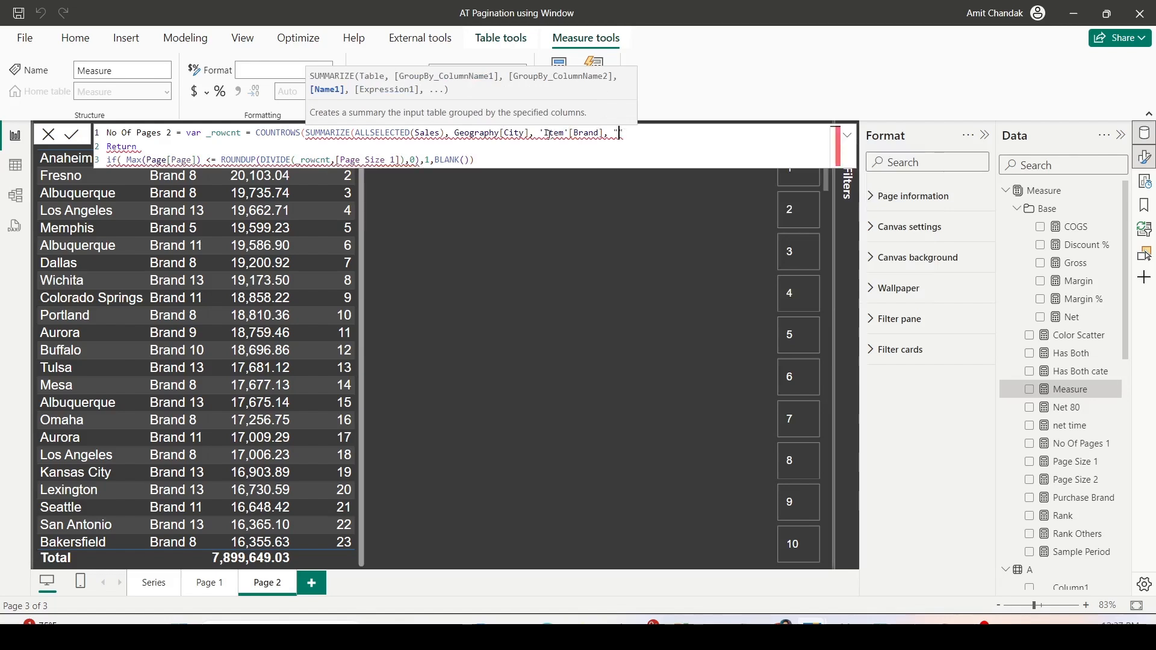
type("_1\", ")
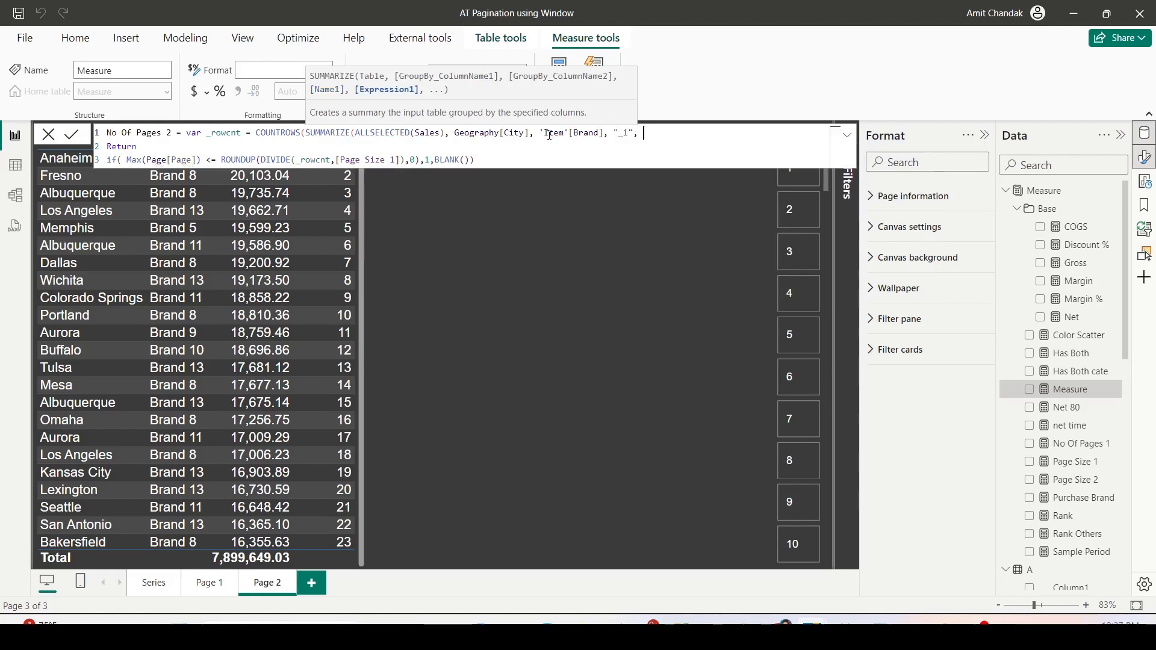
type("[Net]))")
key("Return")
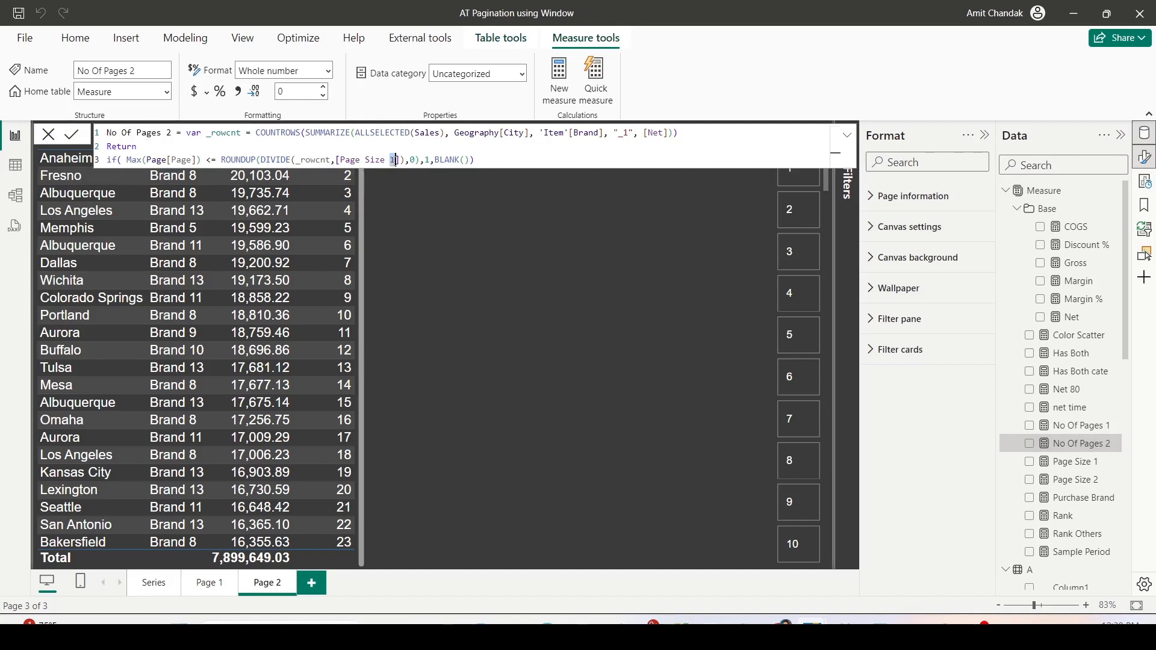
type("2")
- Filter the Page slicer to show only items where No Of Pages 2 is not blank
left_click(826, 320)
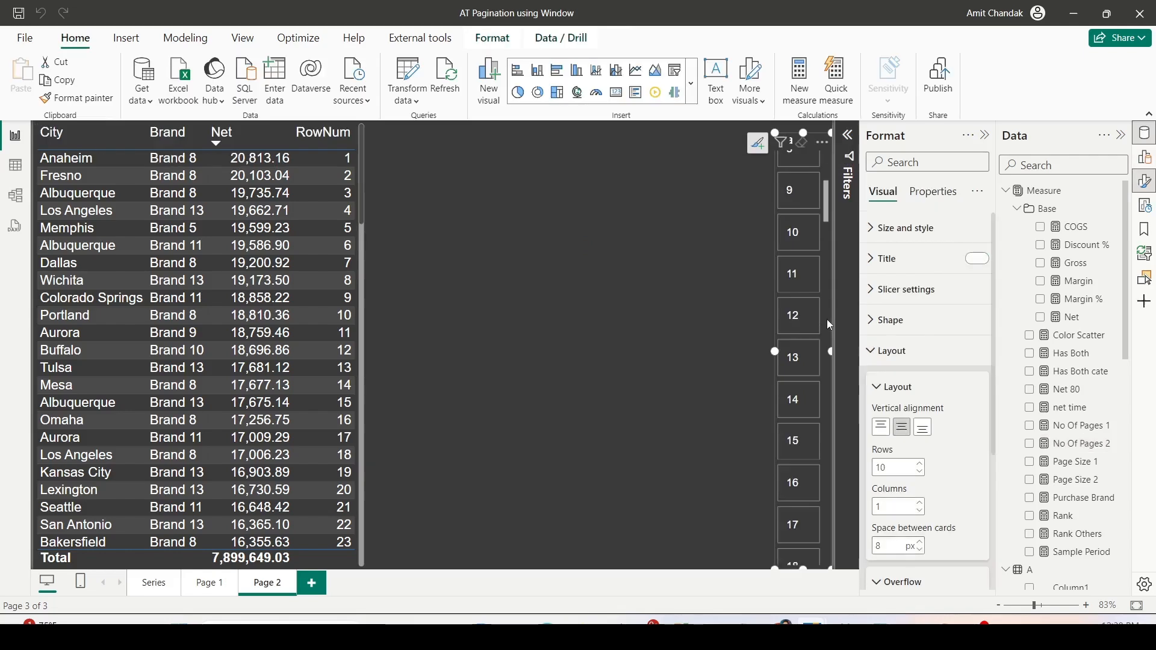
left_click(850, 155)
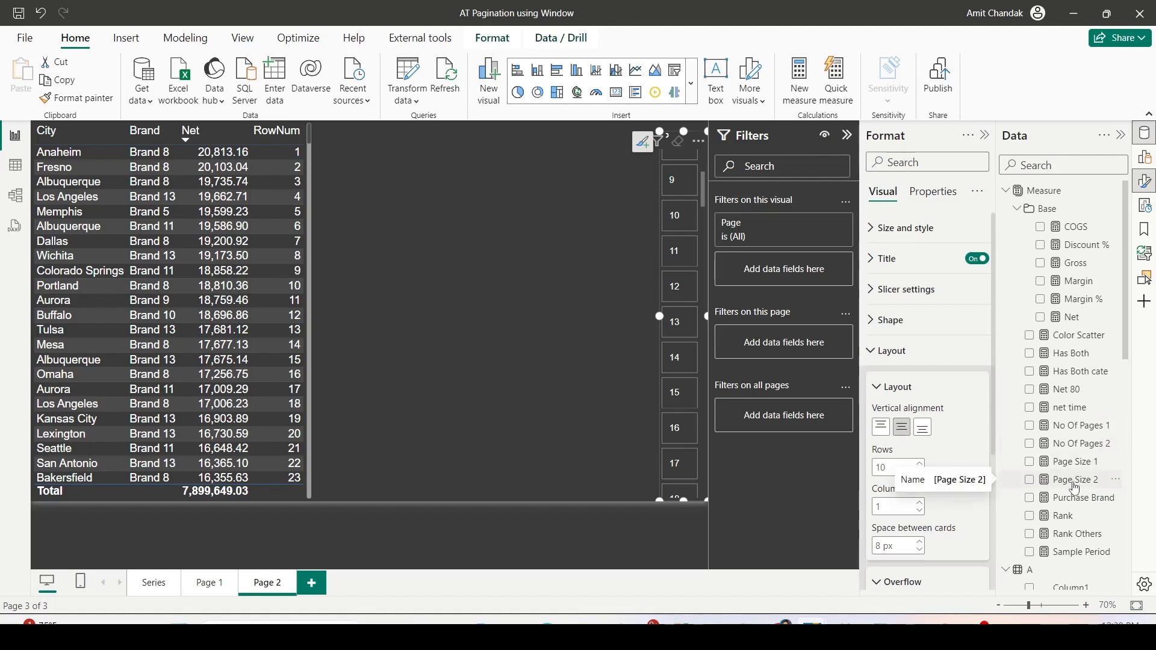
left_click_drag(1079, 453, 790, 269)
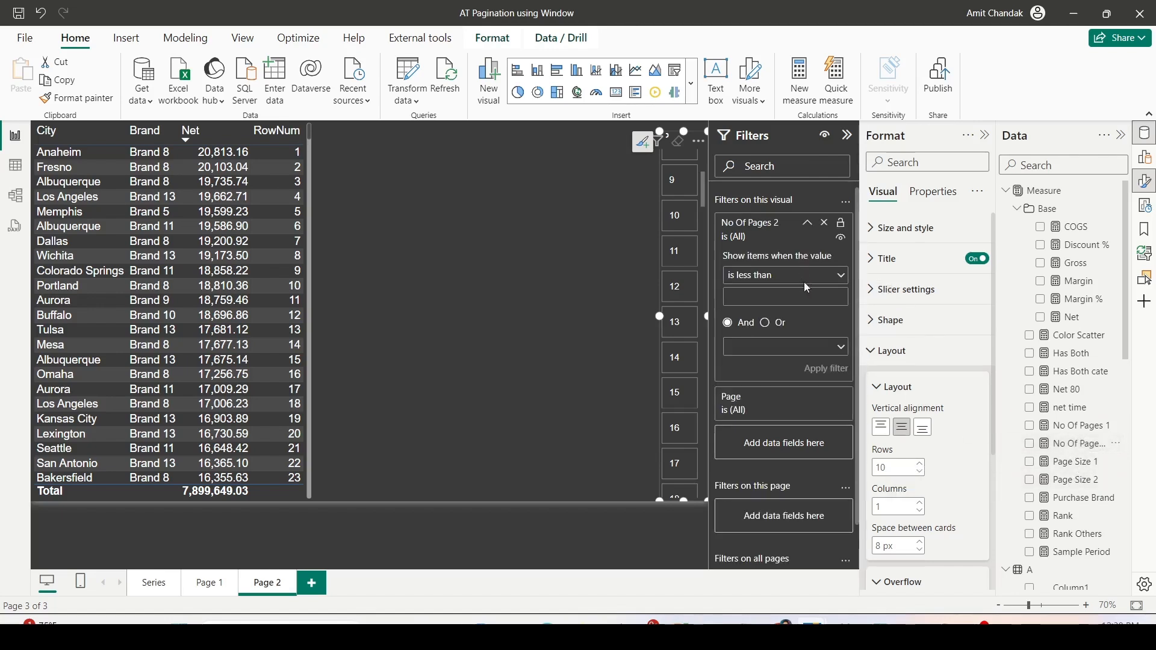
left_click(842, 276)
left_click(761, 425)
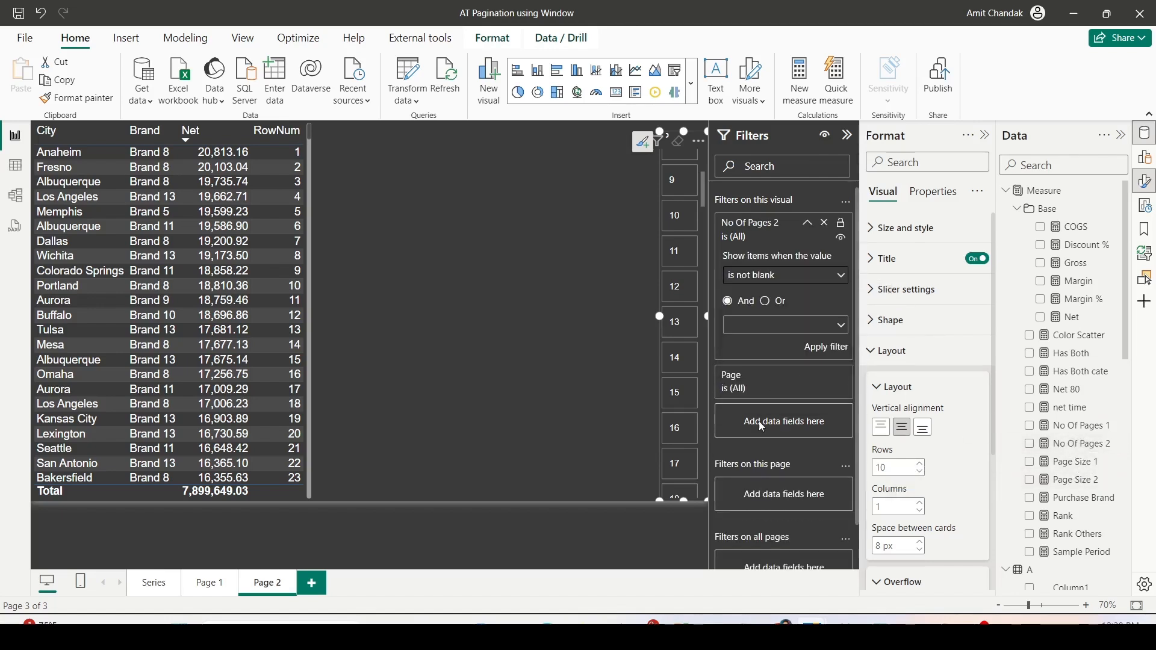
left_click(834, 349)
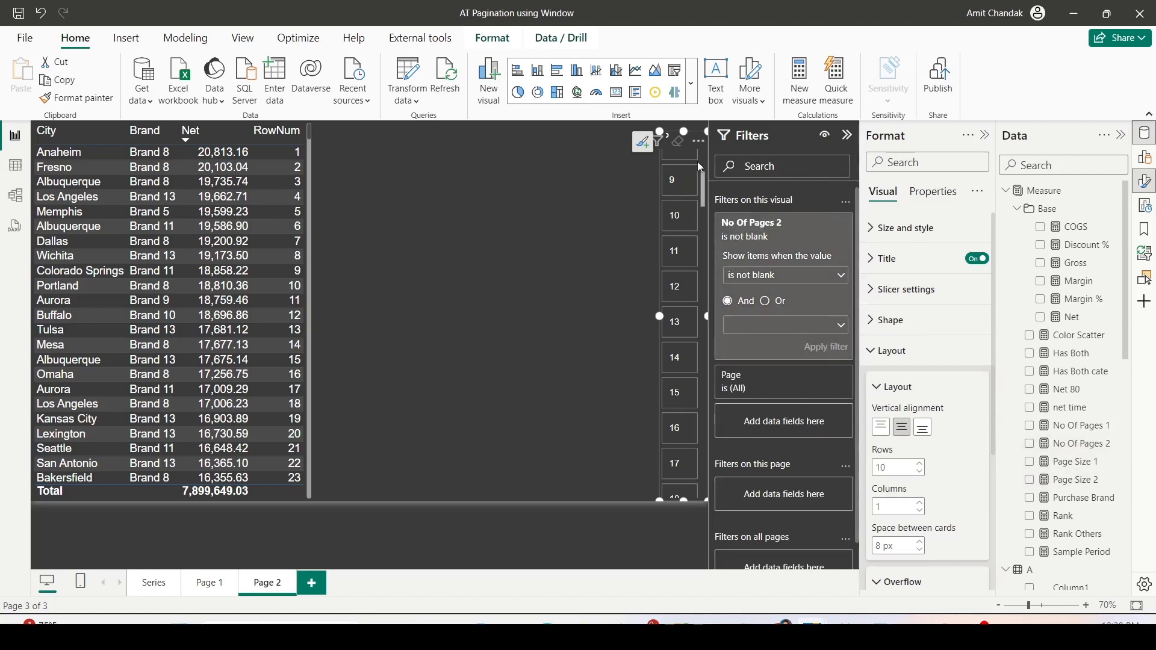
- Check the last page numbers listed in the Page slicer and select page 1
left_click_drag(704, 195, 722, 437)
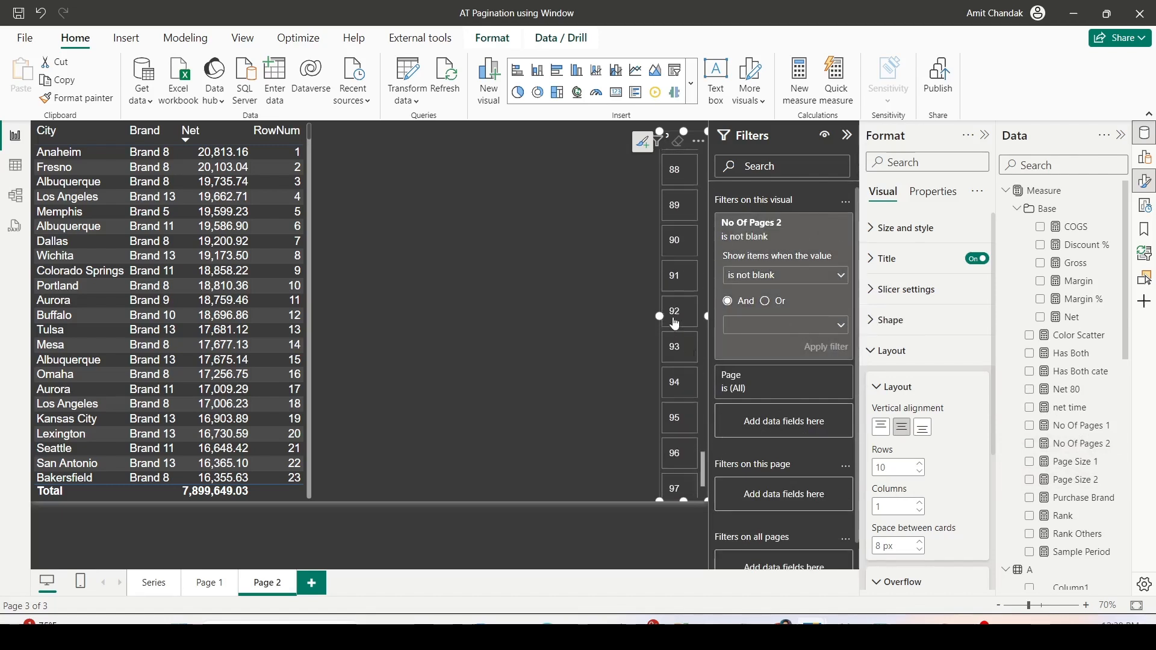
left_click(514, 225)
left_click(679, 161)
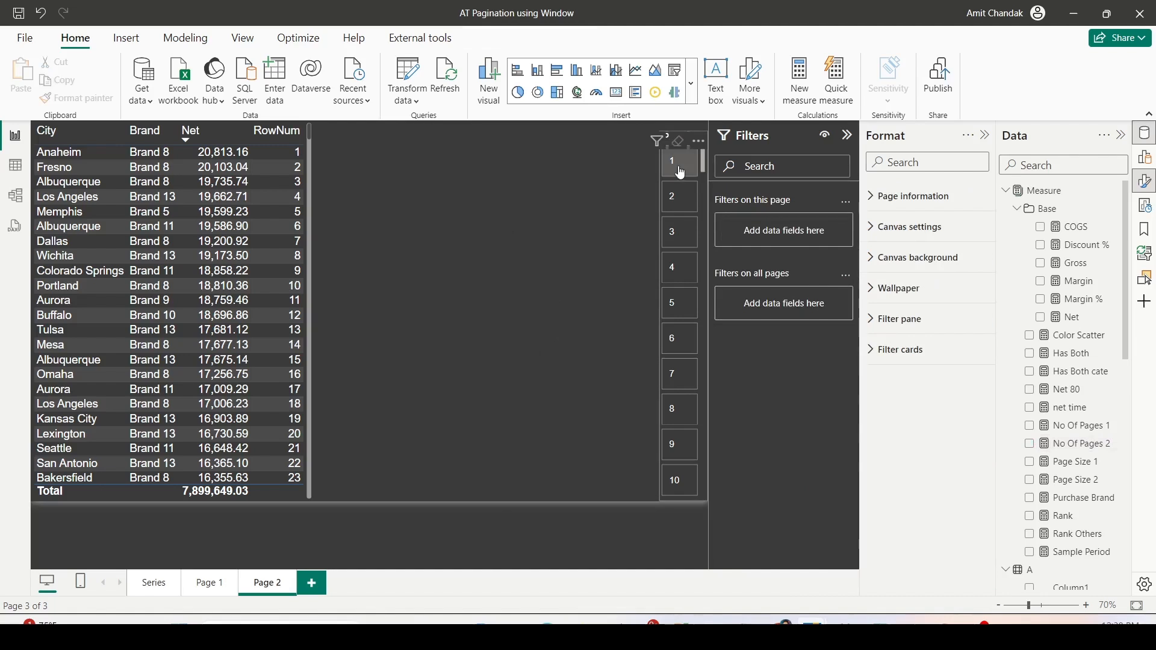
- Duplicate the City-Brand table and place the copy between the original table and the Page slicer
left_click(315, 225)
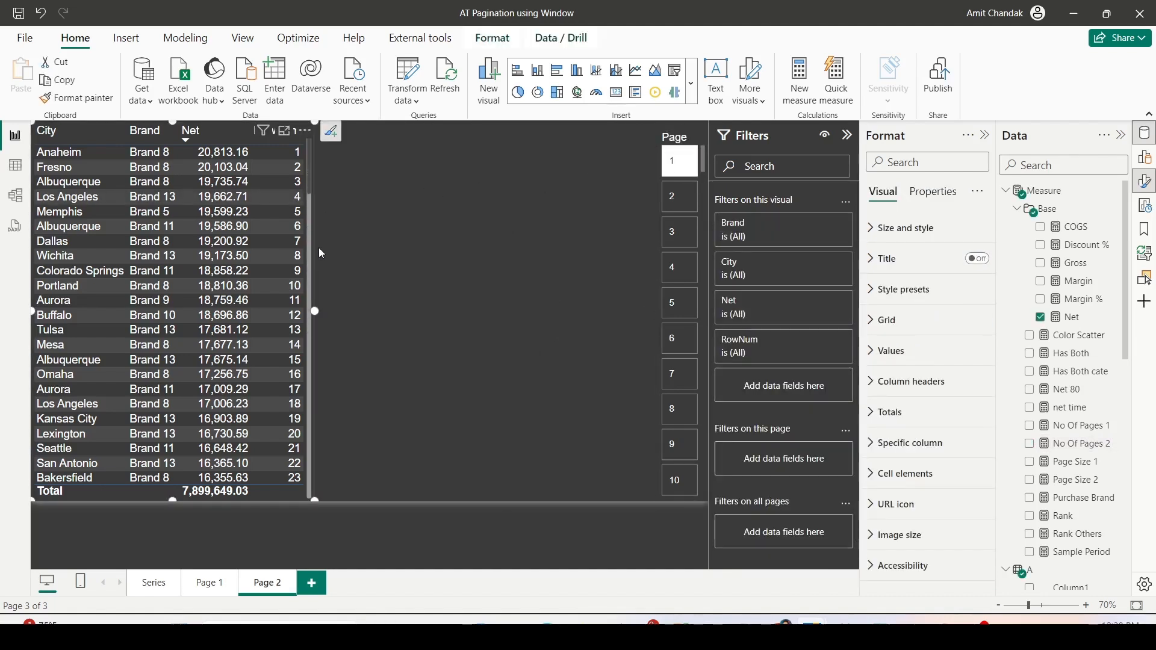
key("ctrl+c")
key("ctrl+v")
left_click_drag(279, 224, 565, 240)
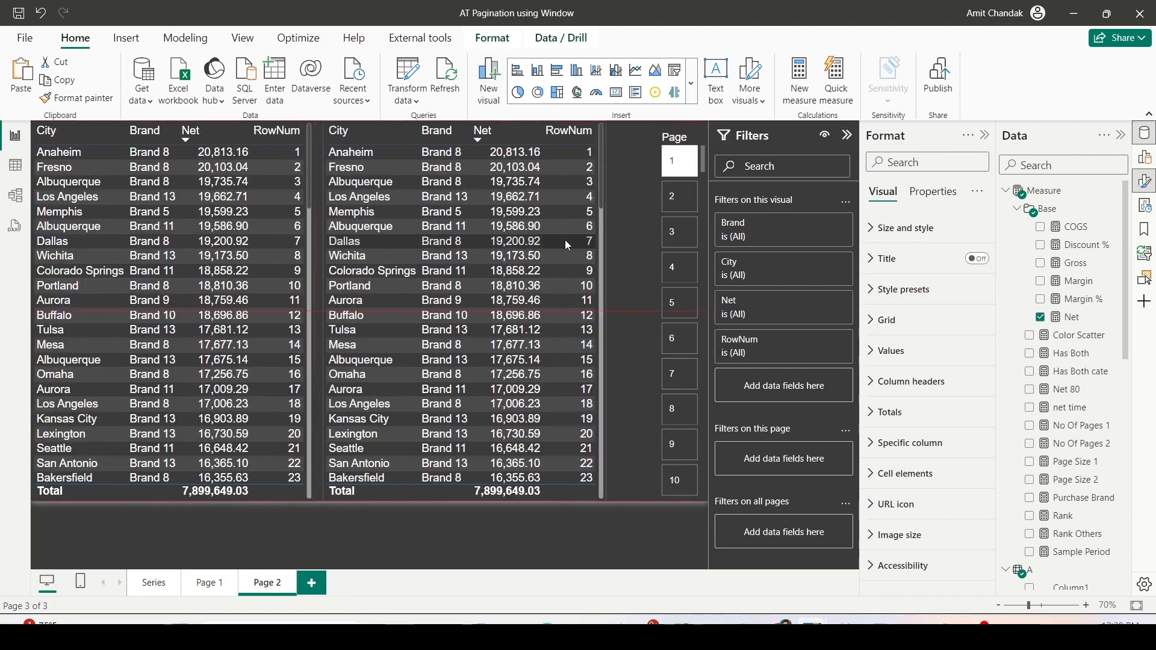
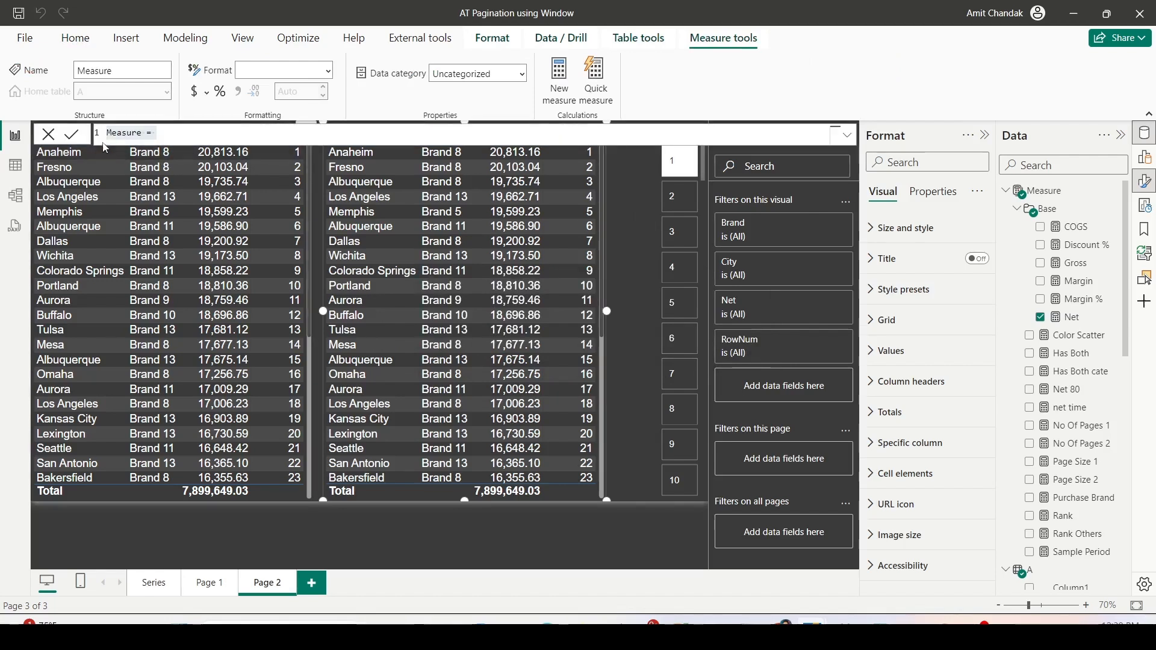
- Name the new measure Net Page 2
double_click(127, 132)
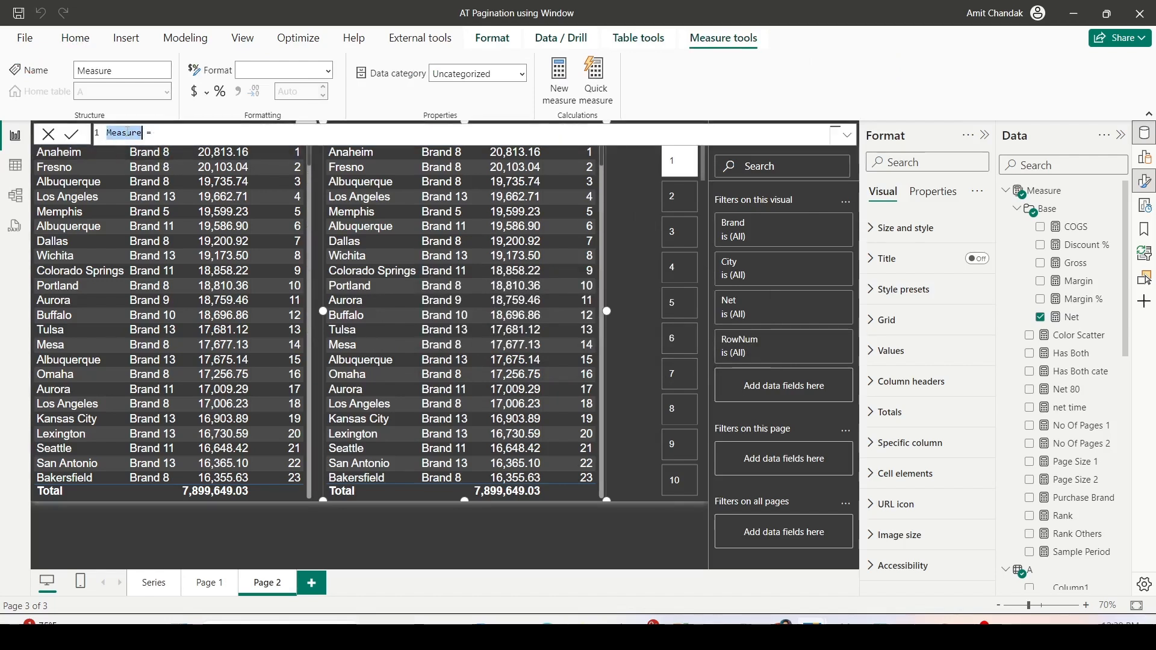
type("Net Page 2 =")
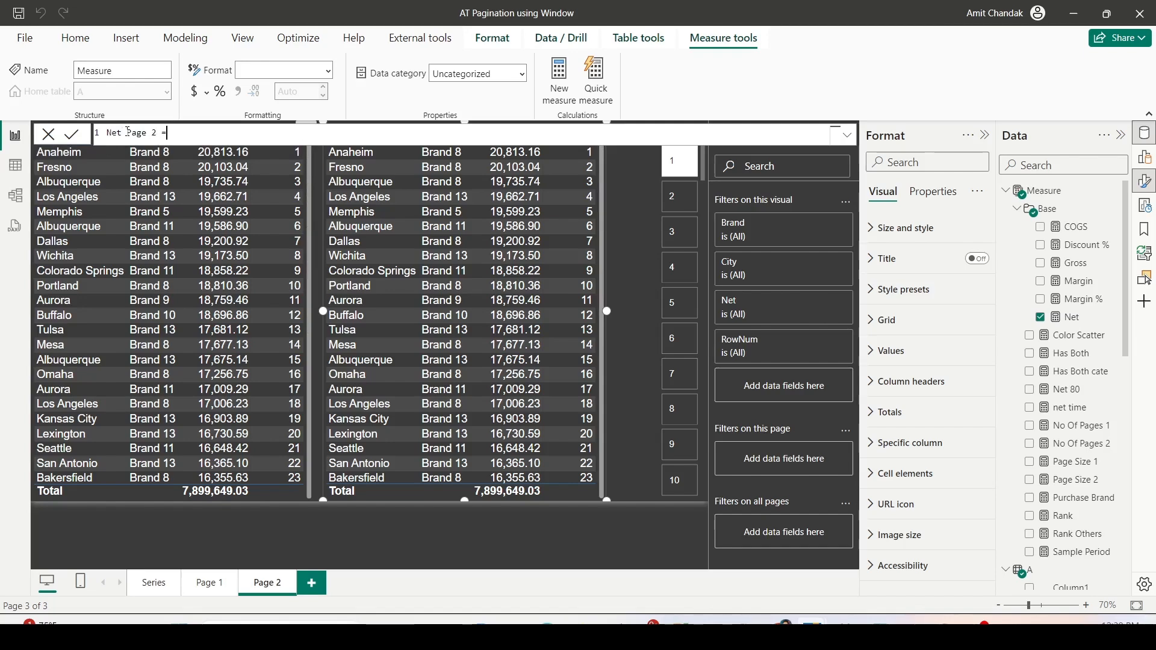
type("CALCULATE(")
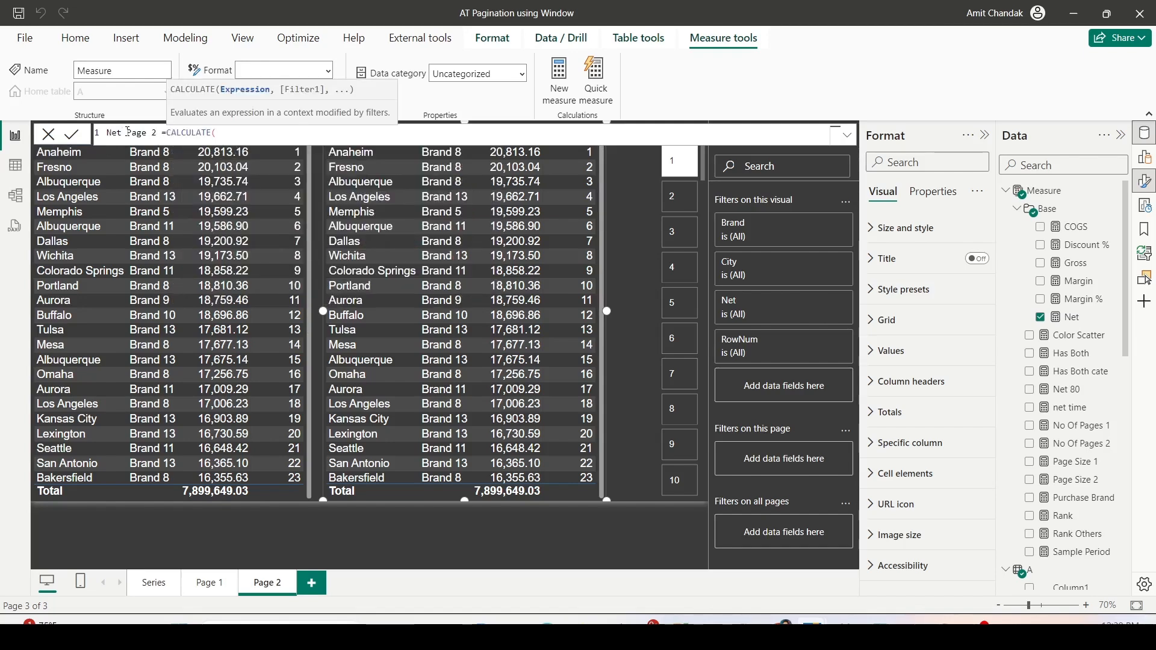
type("[n")
- Begin the Net Page 2 formula with CALCULATE([Net], KEEPFILTERS(WINDOW( and commit the unfinished measure
key("Down")
key("Down")
key("Down")
key("Down")
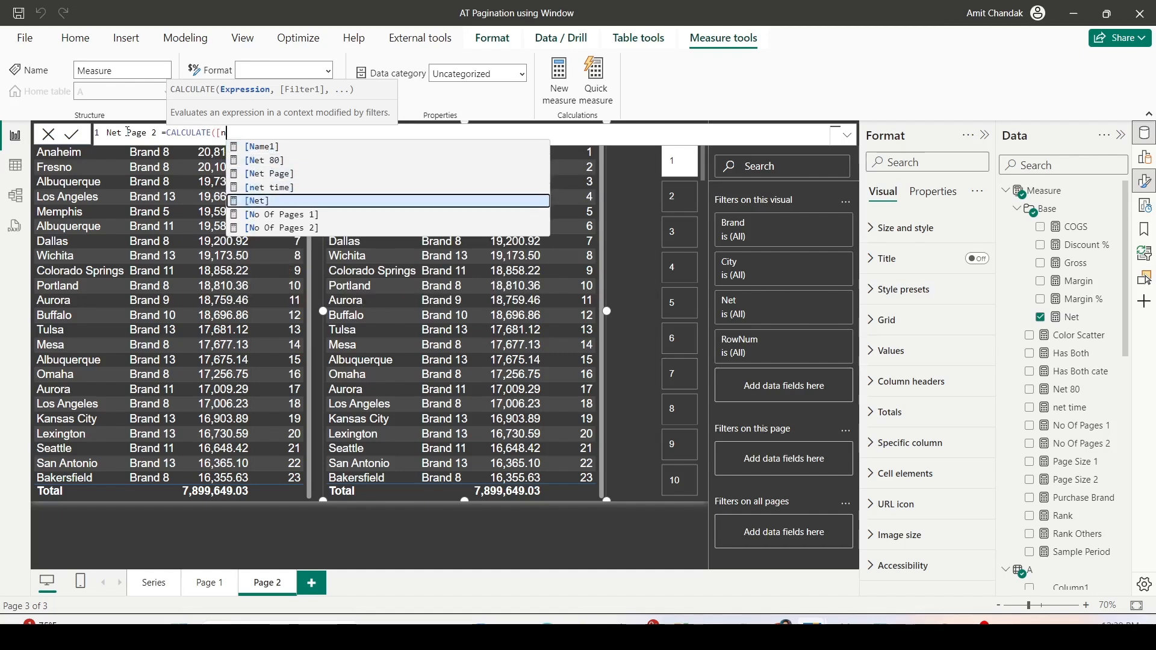
key("Tab")
type(", KEEPFILTERS(w")
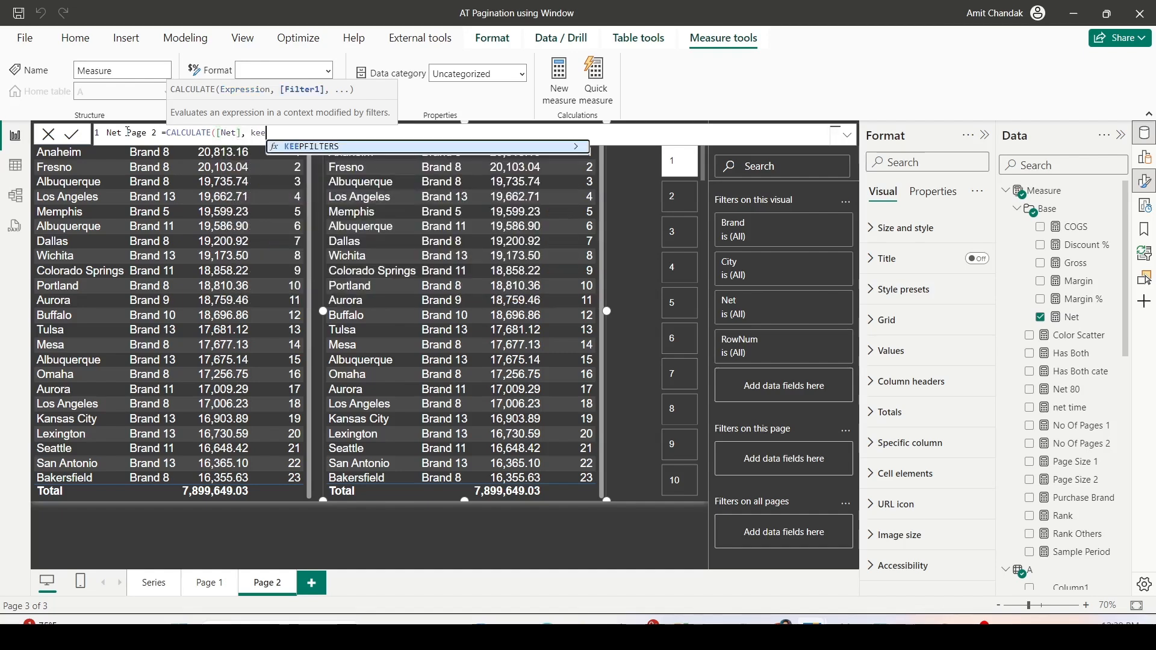
type("i")
key("Tab")
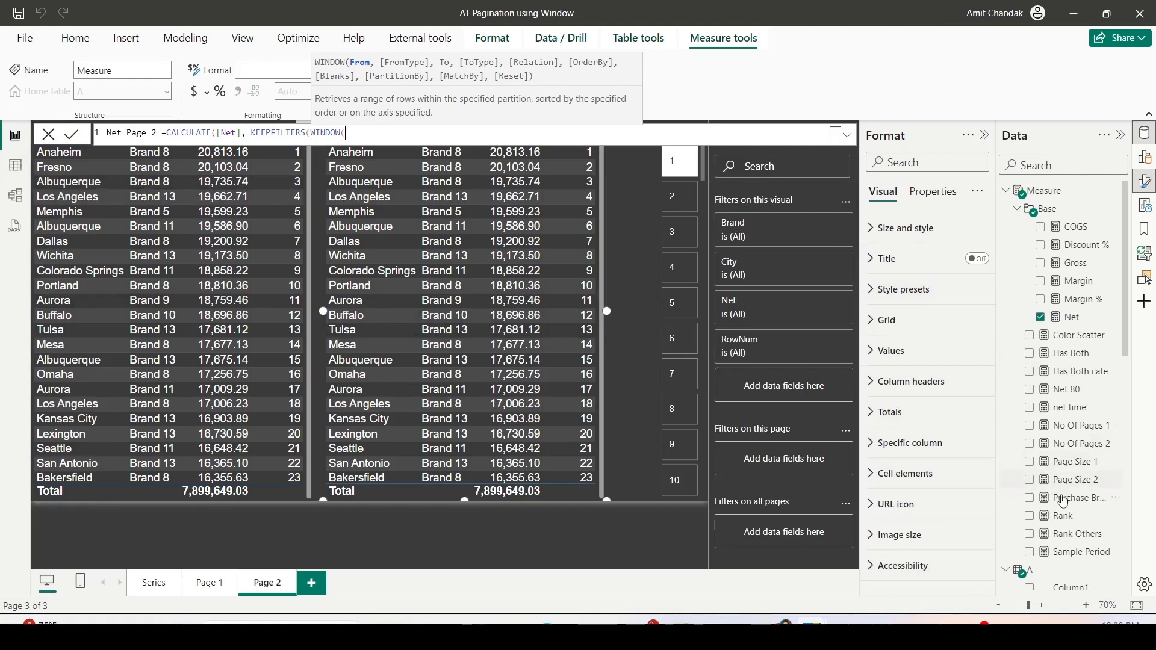
scroll(1063, 500, "down", 3)
scroll(1063, 505, "down", 3)
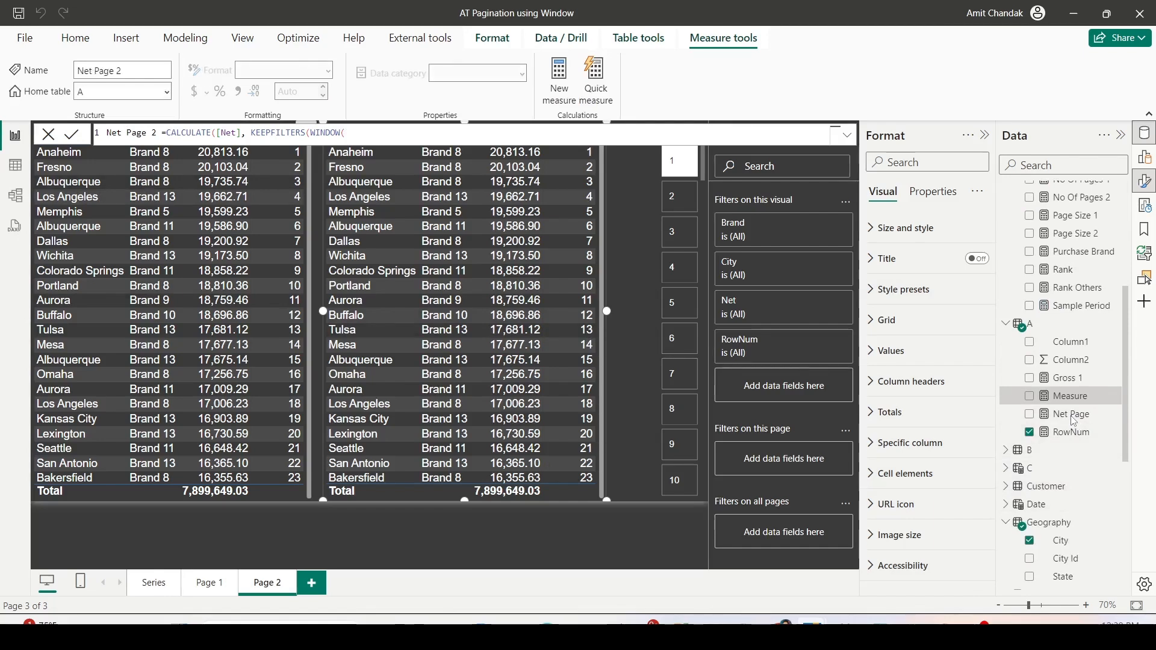
key("Return")
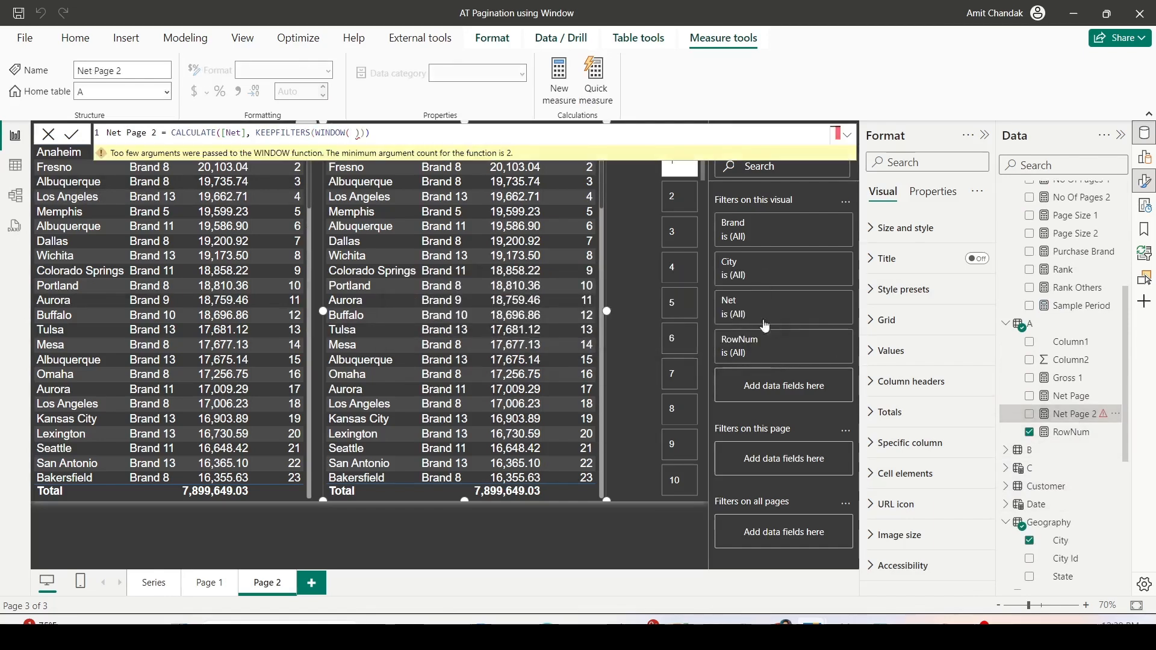
- Copy the whole expression of the Net Page measure and paste it over the unfinished expression of Net Page 2
left_click(1072, 395)
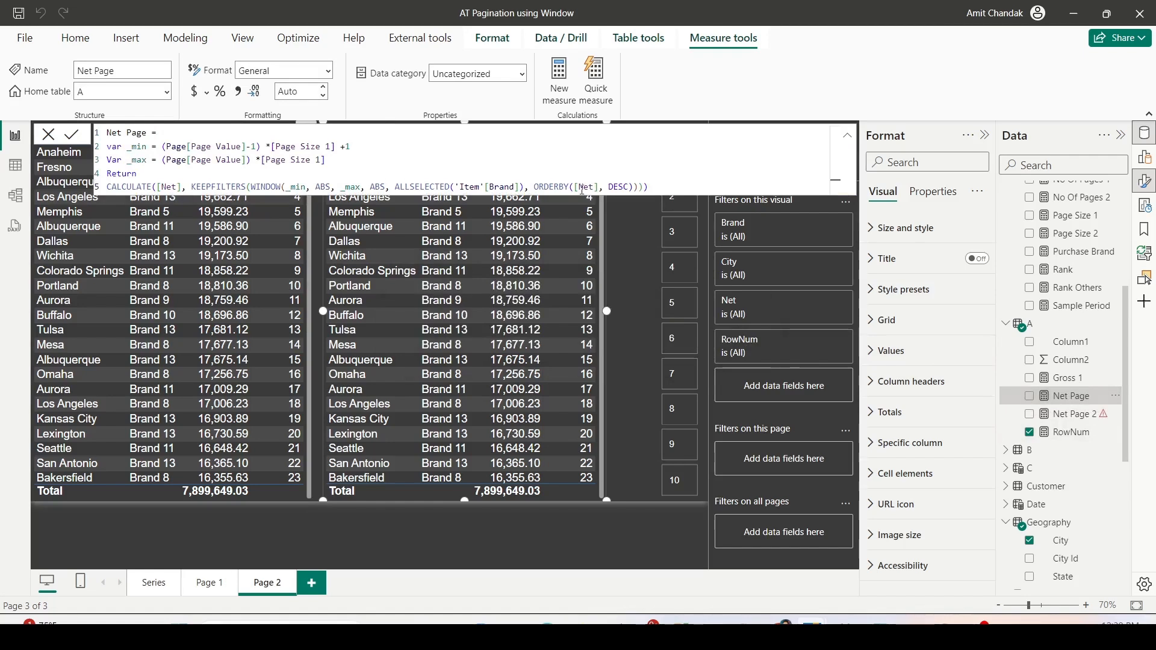
left_click_drag(649, 187, 107, 120)
key("ctrl+c")
left_click(1076, 415)
left_click_drag(371, 133, 240, 135)
key("ctrl+v")
key("BackSpace")
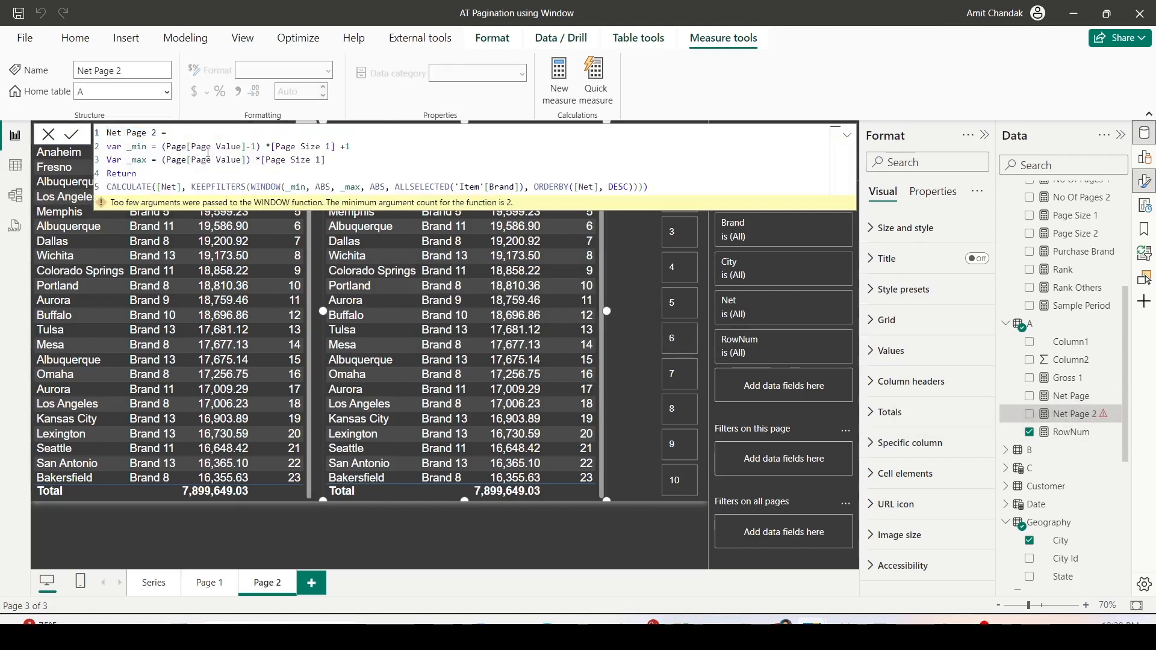
- Replace [Page Size 1] with [Page Size 2] in both the _min and _max variables
left_click(328, 147)
type("2")
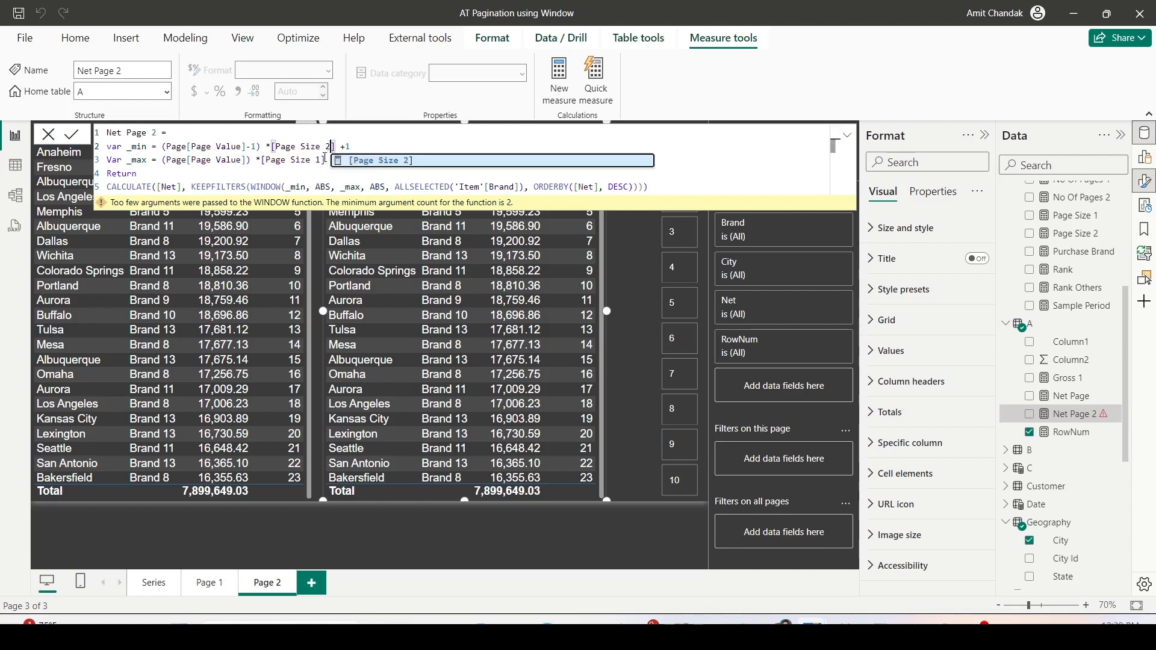
double_click(319, 161)
type("2]")
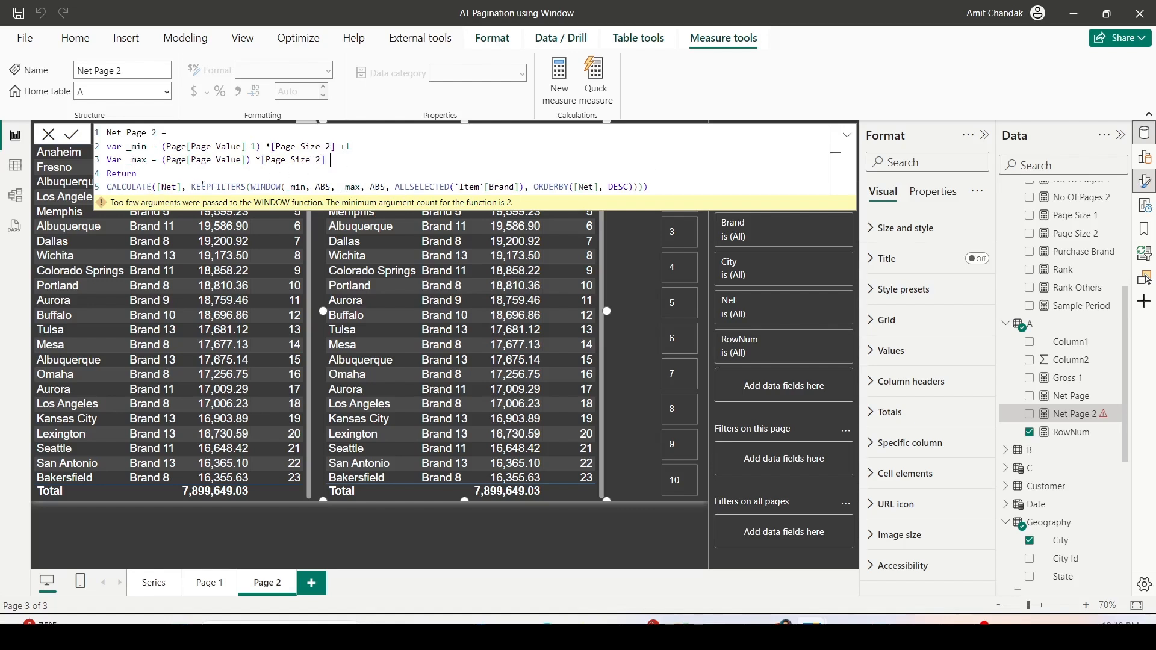
- Review the WINDOW boundaries and remove everything after the second ABS, from ALLSELECTED('Item'[Brand]) to the end of the formula
double_click(294, 188)
double_click(323, 187)
double_click(378, 188)
left_click_drag(396, 186, 691, 186)
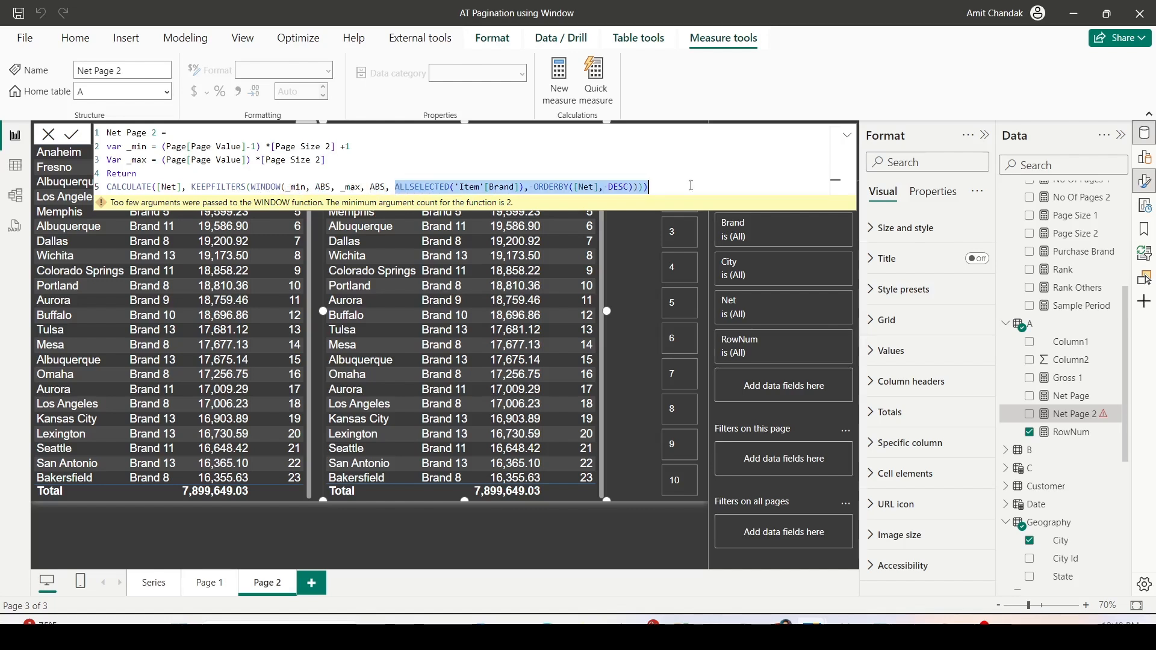
key("BackSpace")
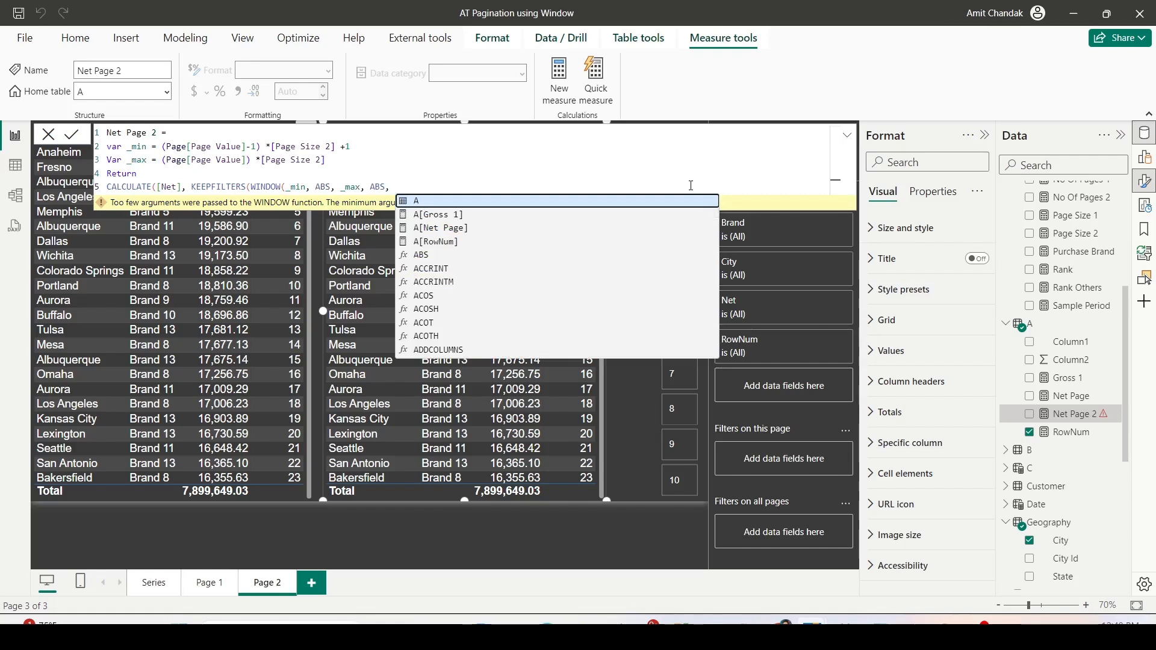
- Enter SUMMARIZE over ALLSELECTED(Sales) as the relation of the WINDOW function
type("SUM")
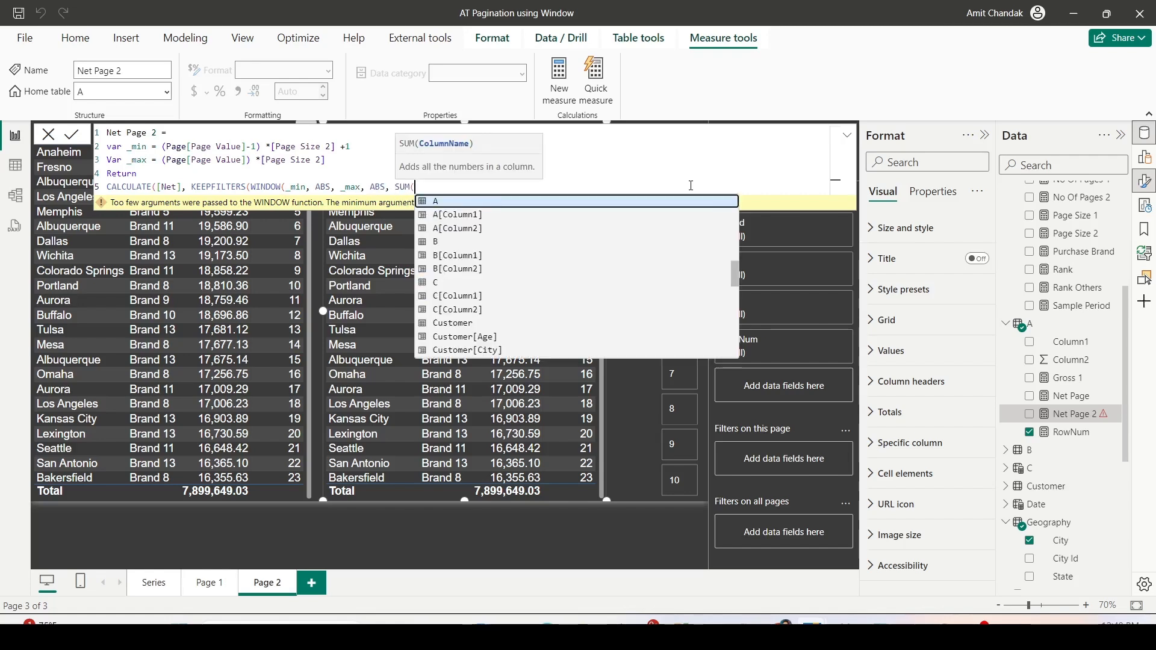
key("Down")
key("Tab")
type("all")
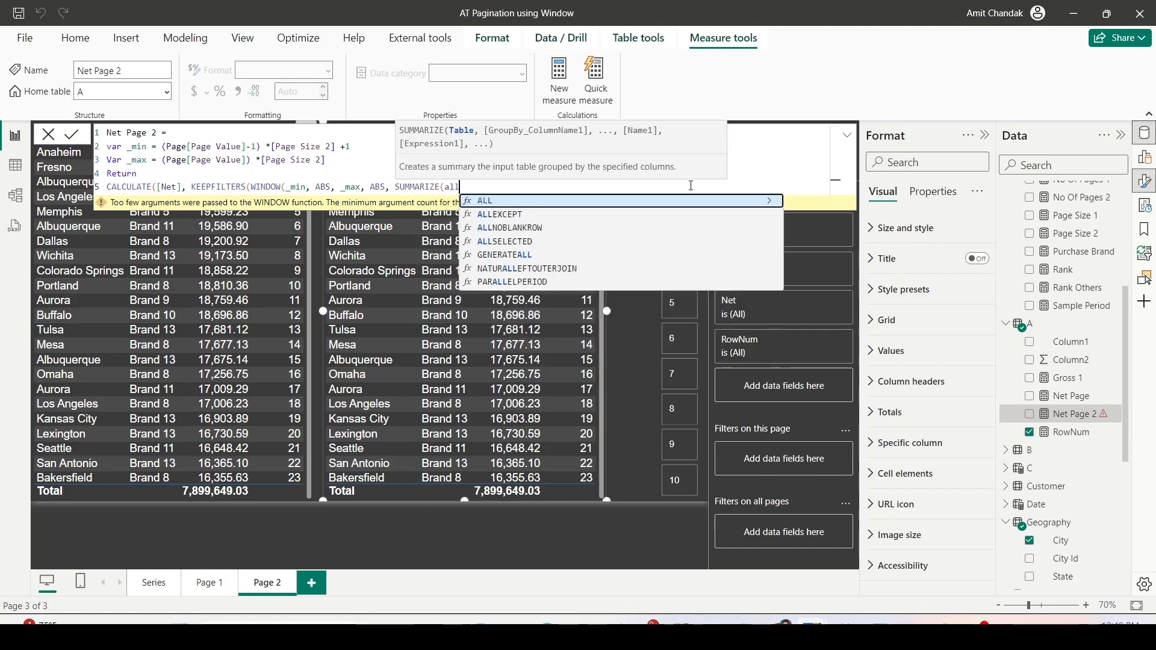
key("Down")
key("Down")
key("Down")
key("Tab")
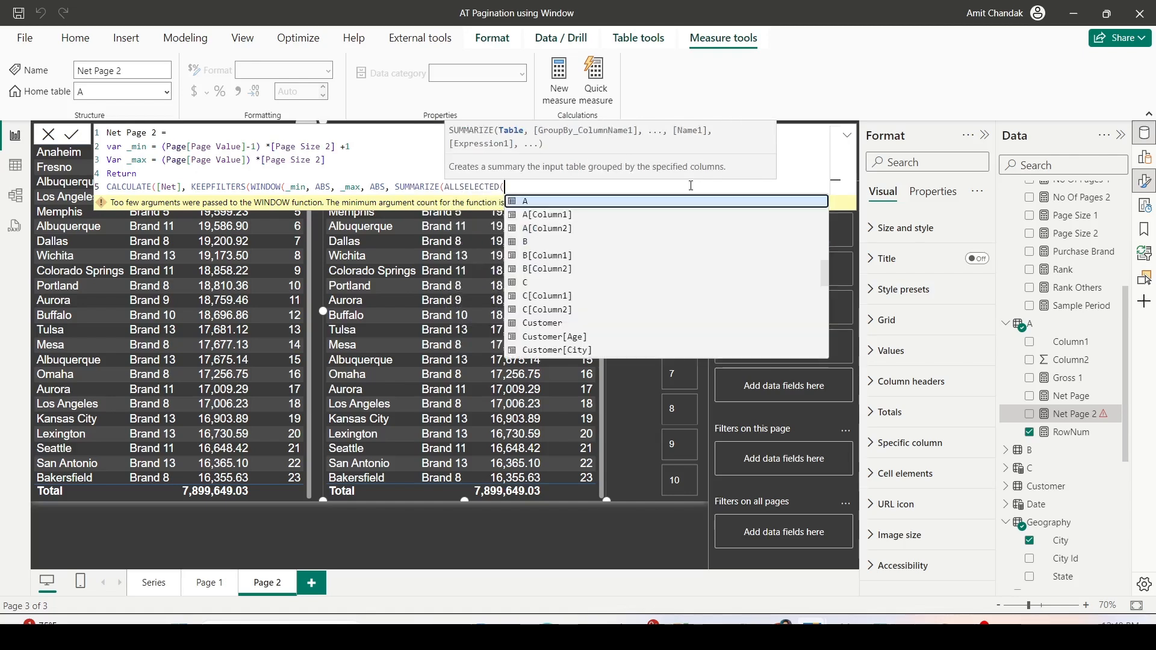
type("Sales")
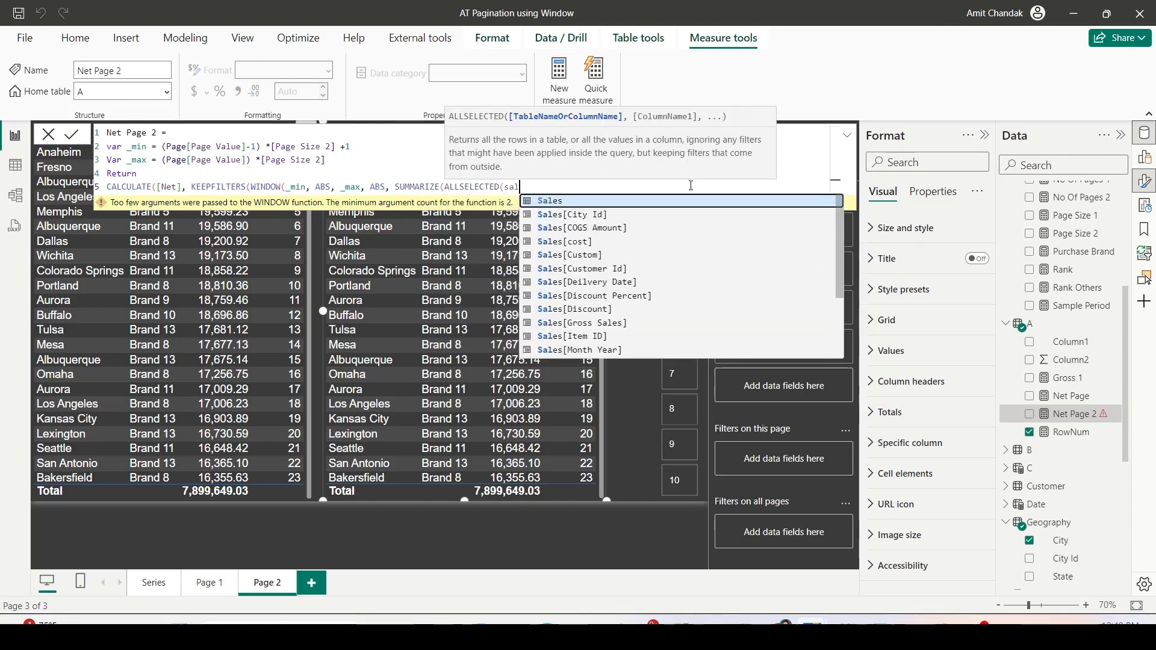
key("Escape")
- Group the SUMMARIZE by Geography[City] and 'Item'[Brand], and close it
type("), ge")
key("Down")
key("Down")
key("Tab")
type(", ite")
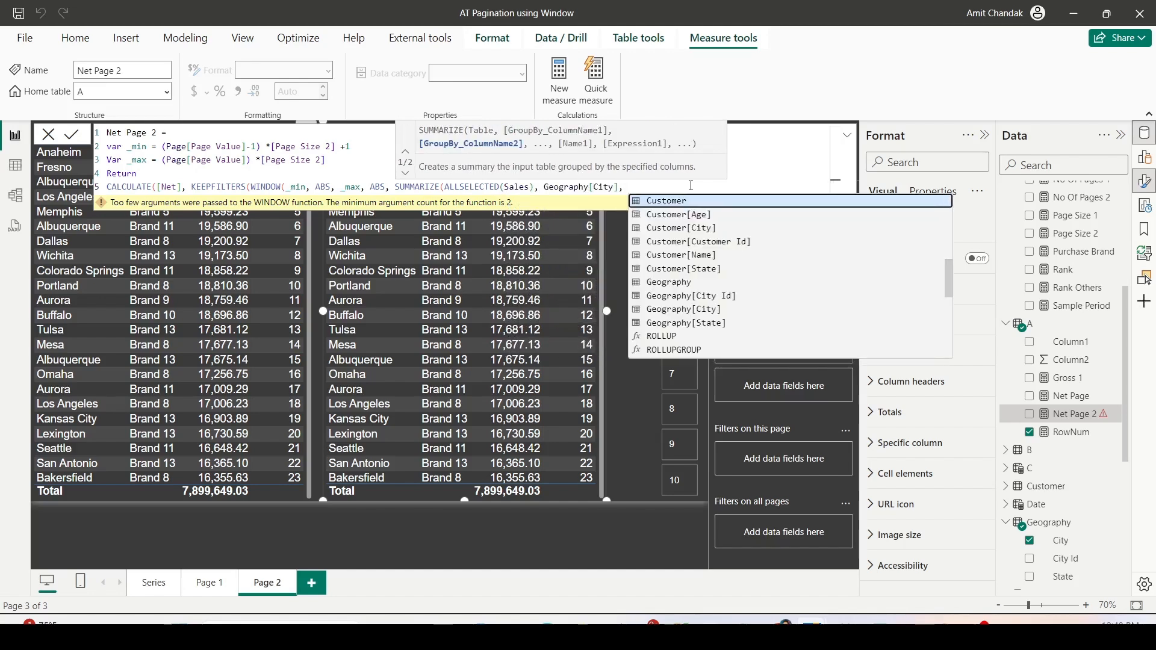
key("Down")
key("Down")
key("Tab")
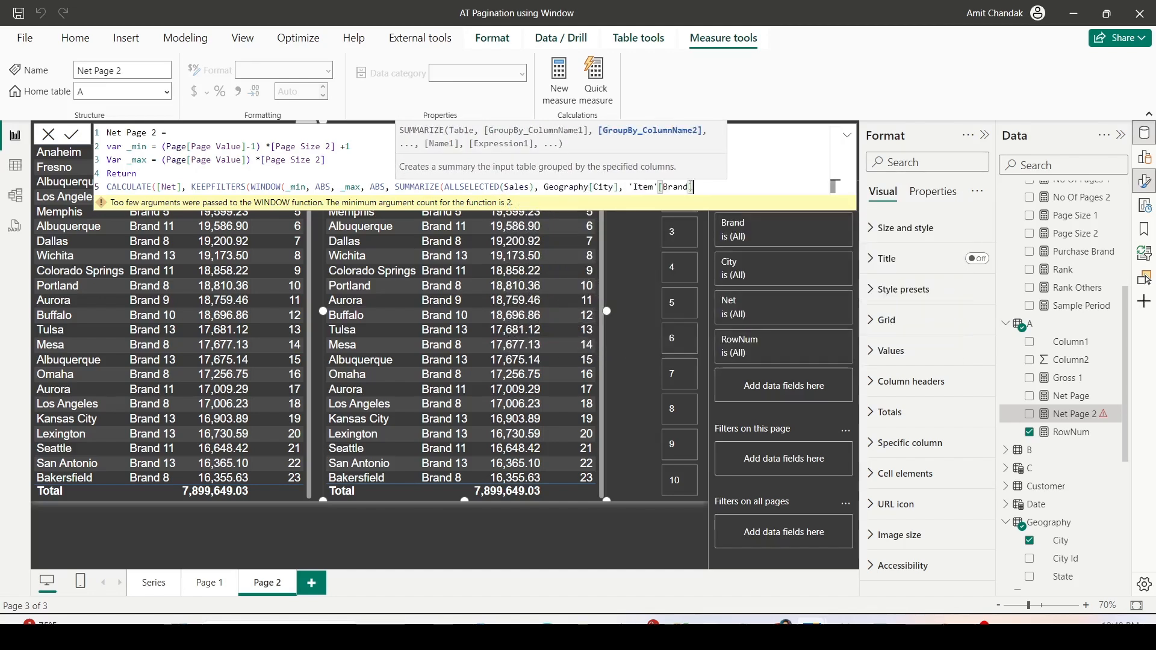
type("),")
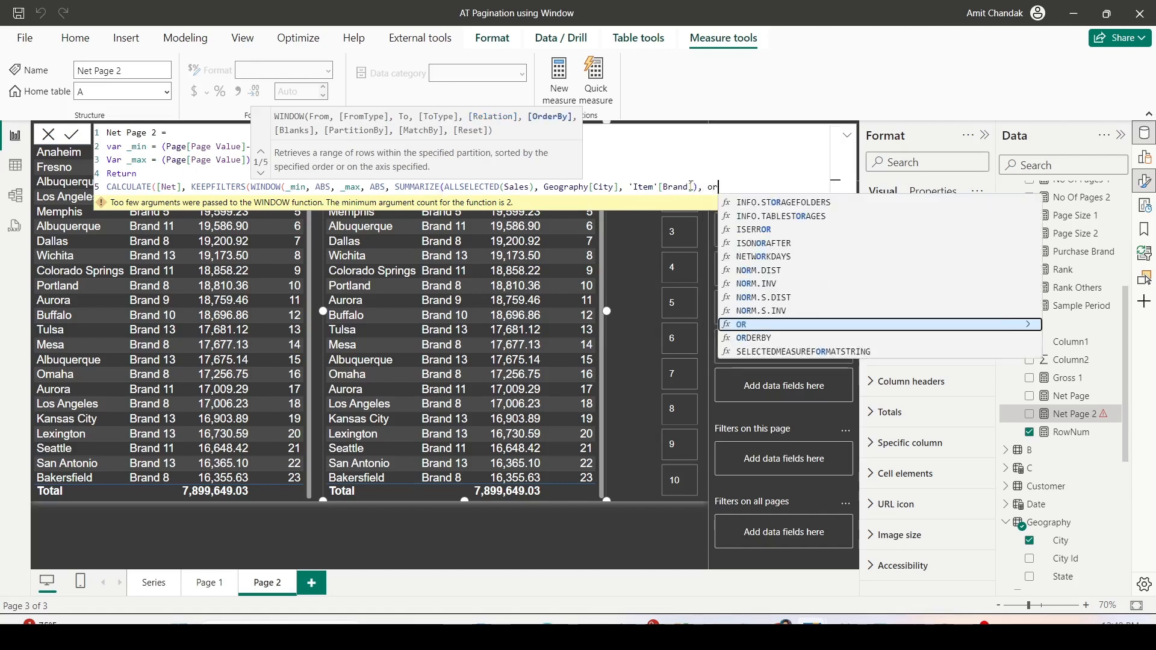
type(" ORDERBY(")
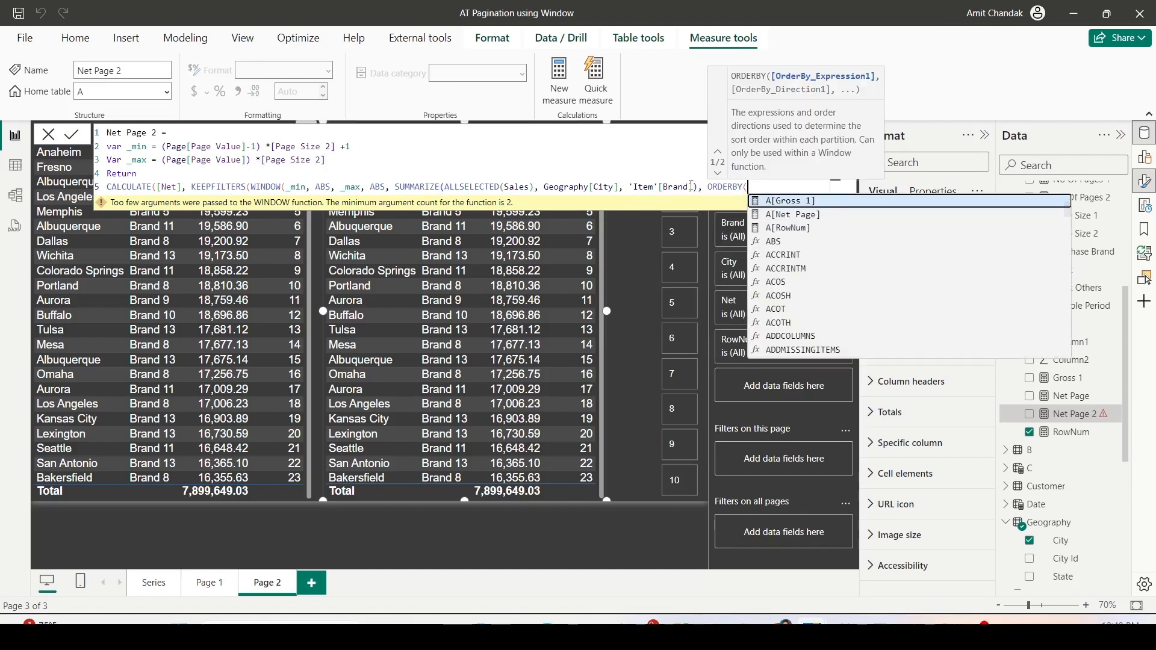
type("[Net]")
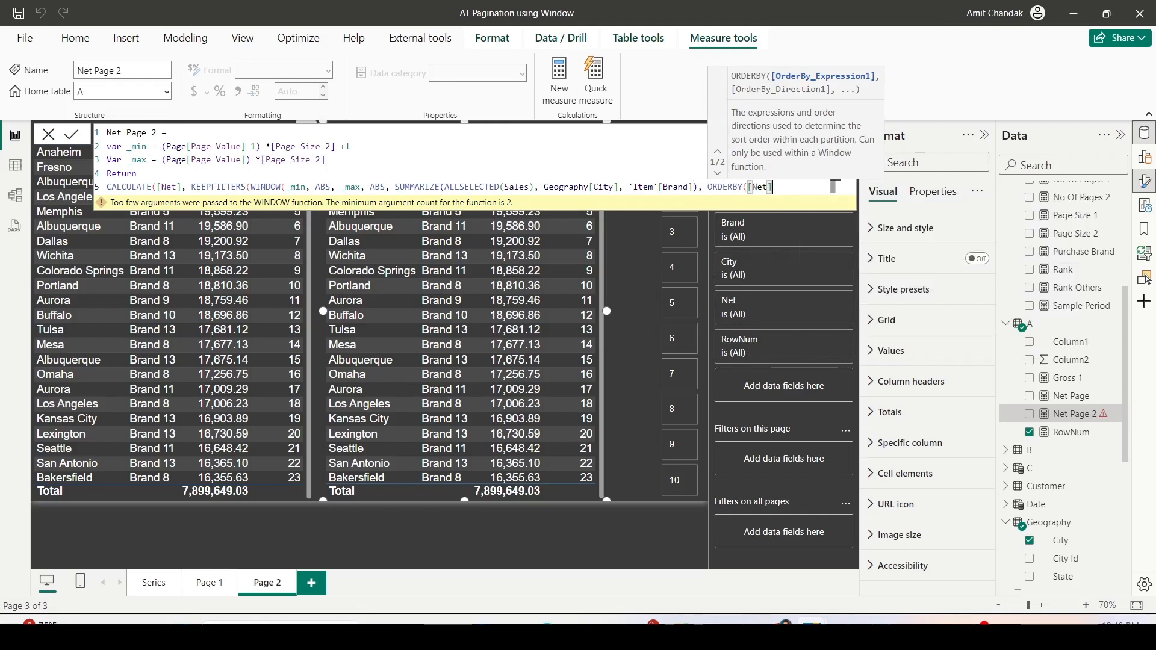
type(",DESC")
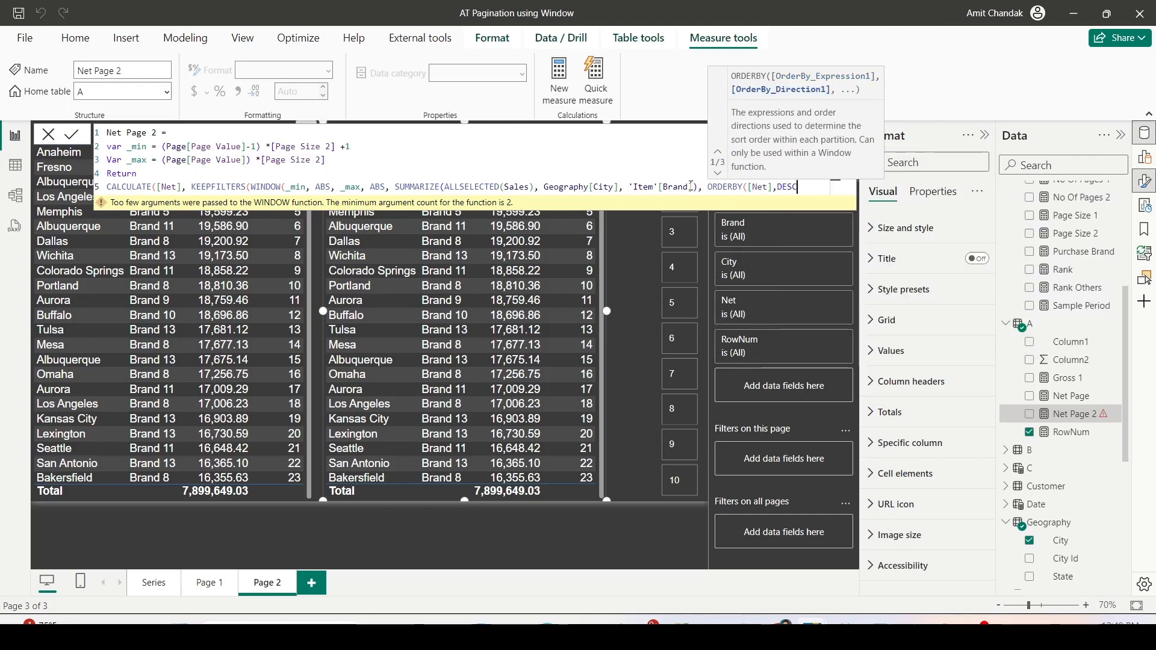
type(",")
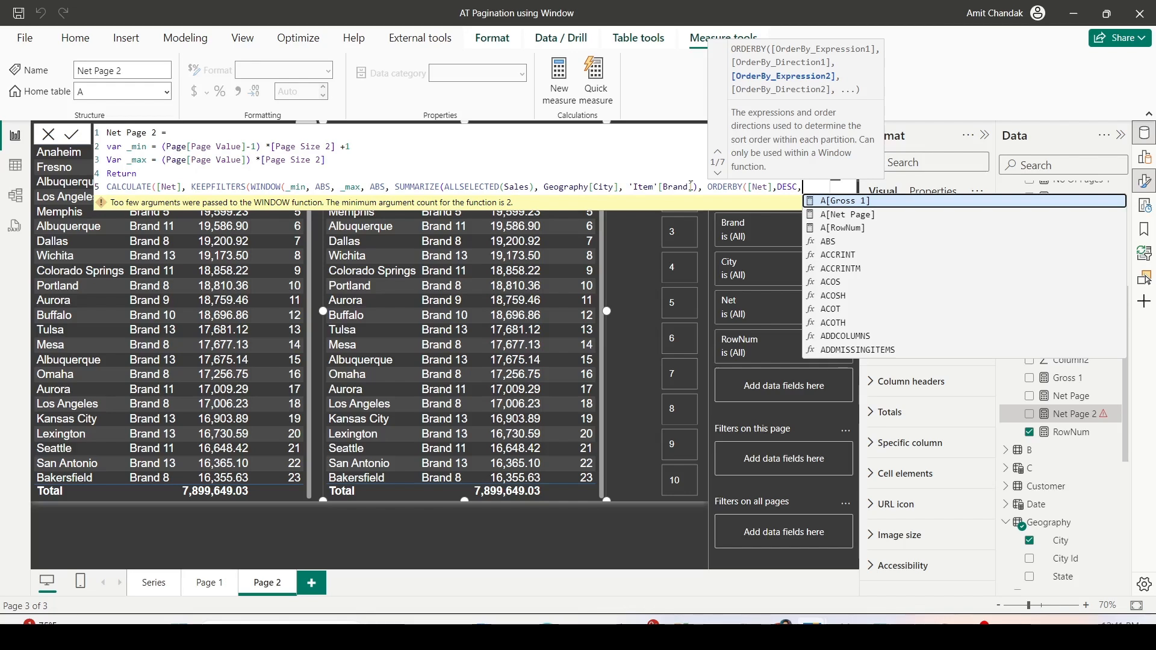
- Add Geography[City] in ASC order as the second sort expression, close all the functions and commit the measure
type("ge")
key("Down")
key("Down")
key("Down")
key("Down")
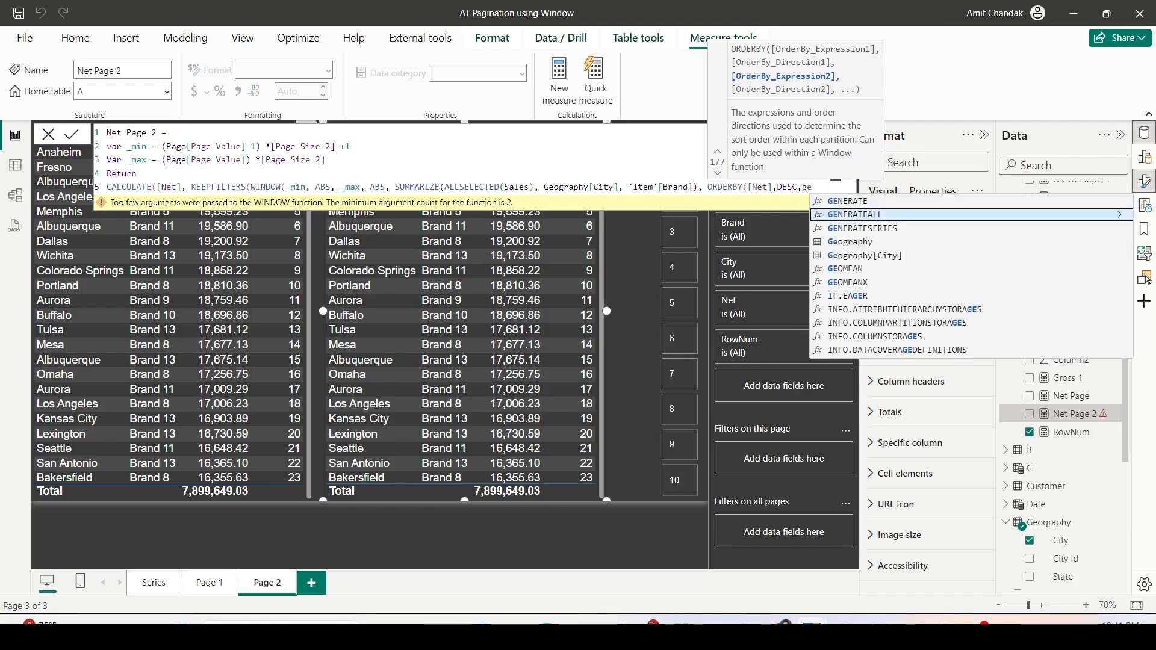
key("Tab")
type(",ASC")
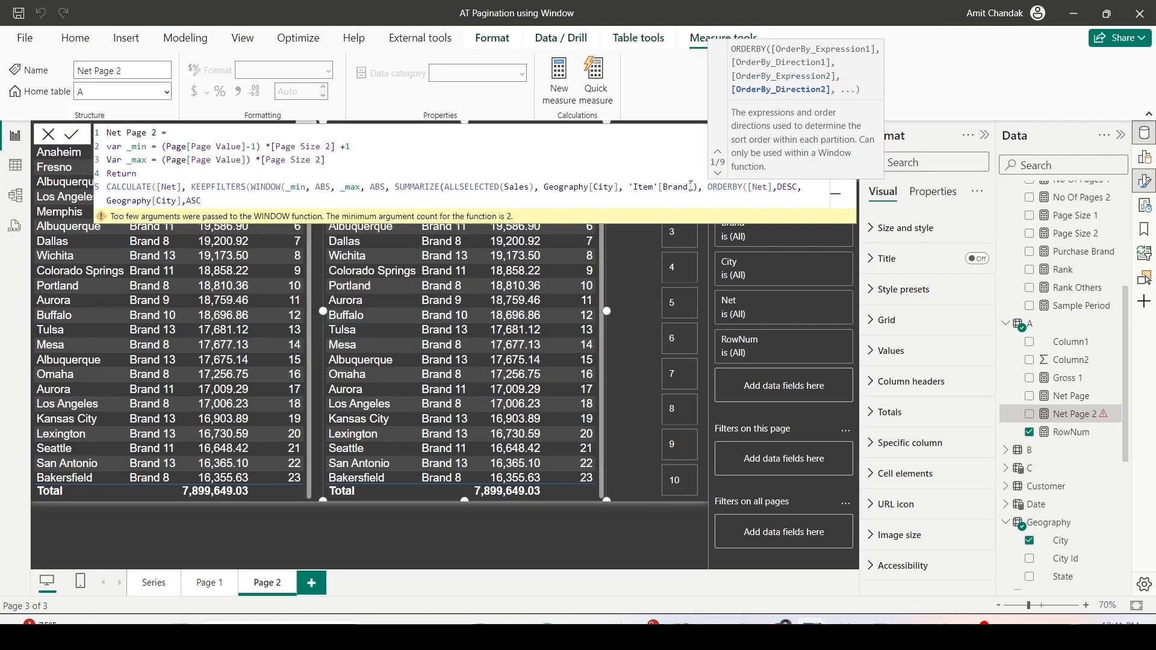
type(")")
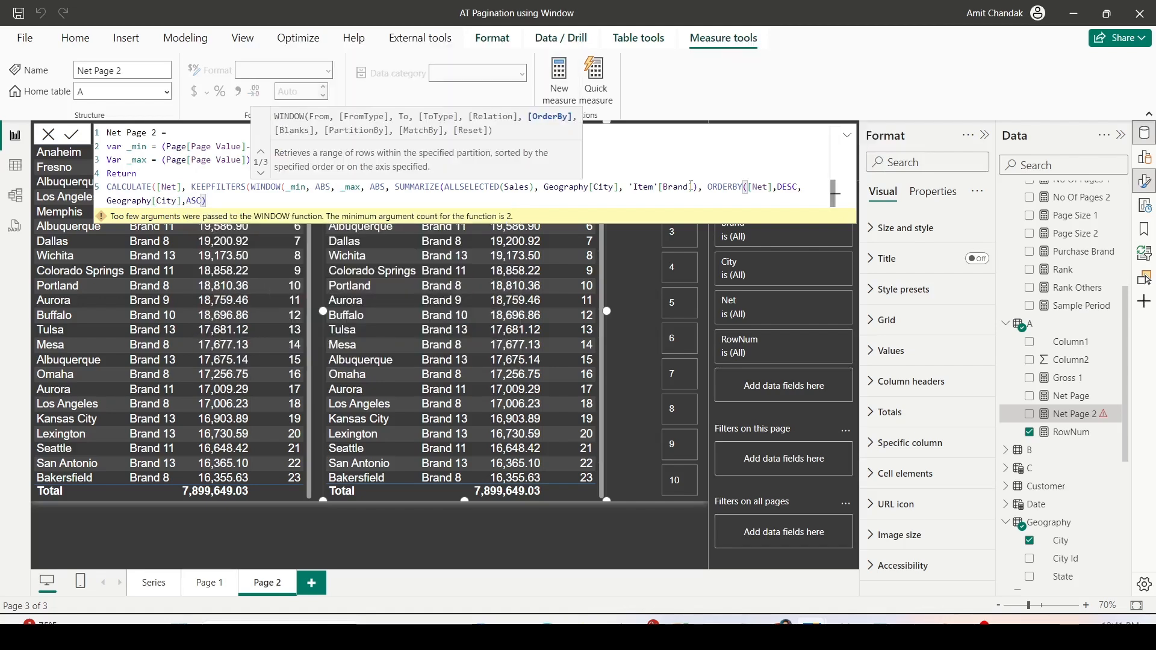
type("))")
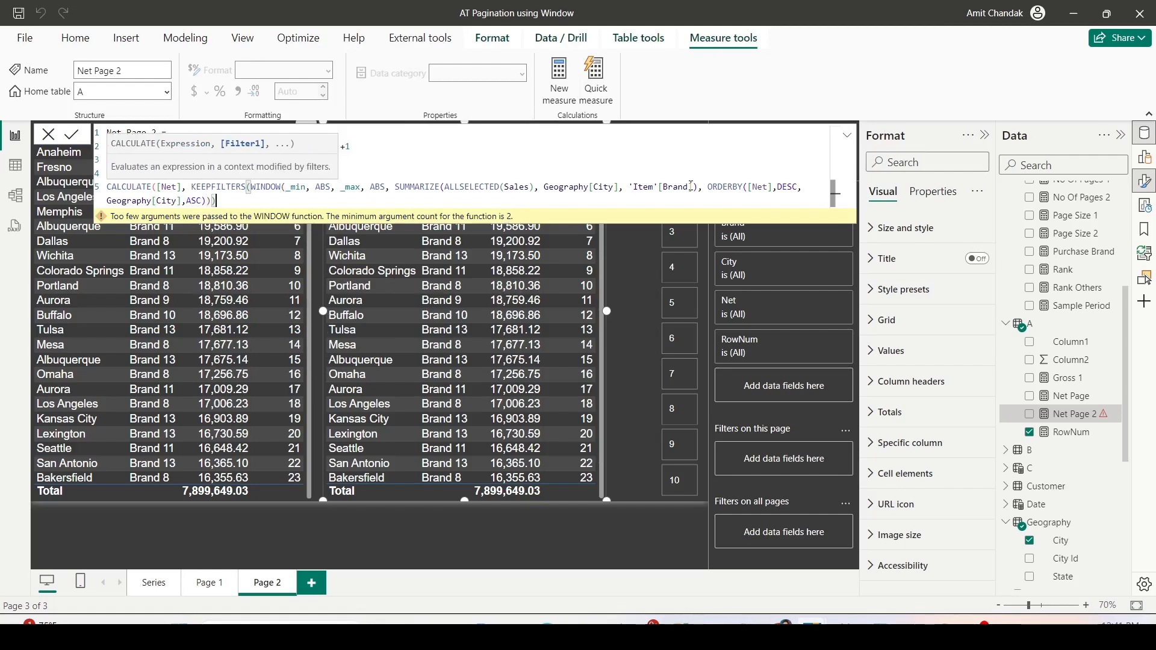
type(")")
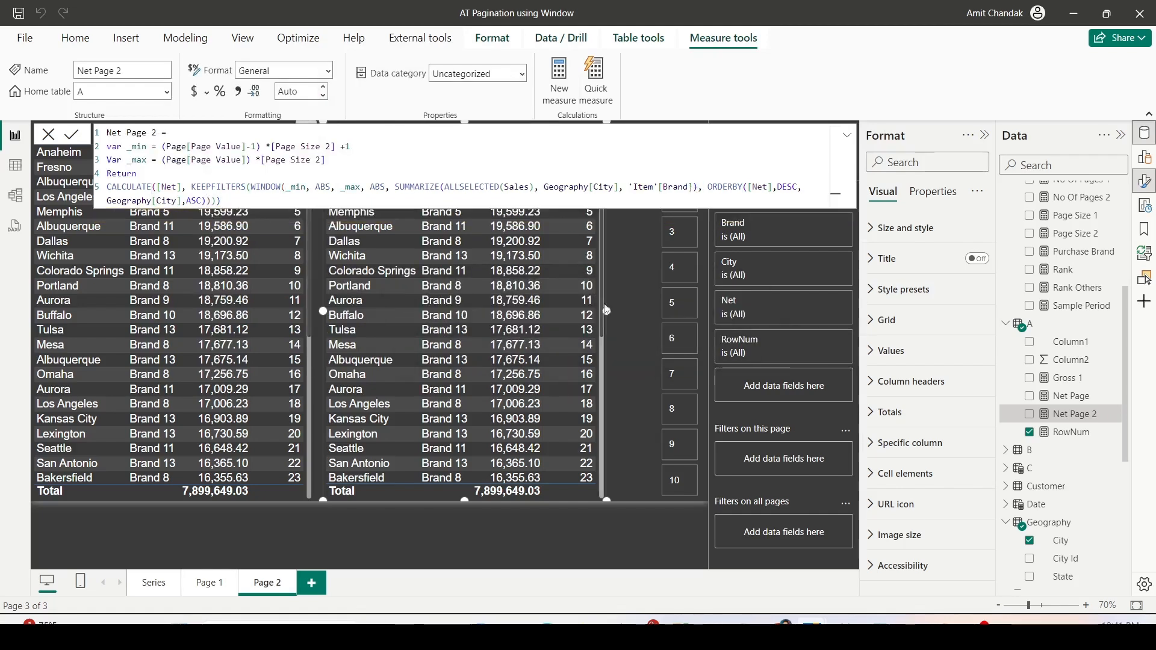
- Widen the copied City-Brand table up to the Page slicer and add the Net Page 2 measure to it
left_click_drag(604, 312, 657, 310)
left_click(847, 135)
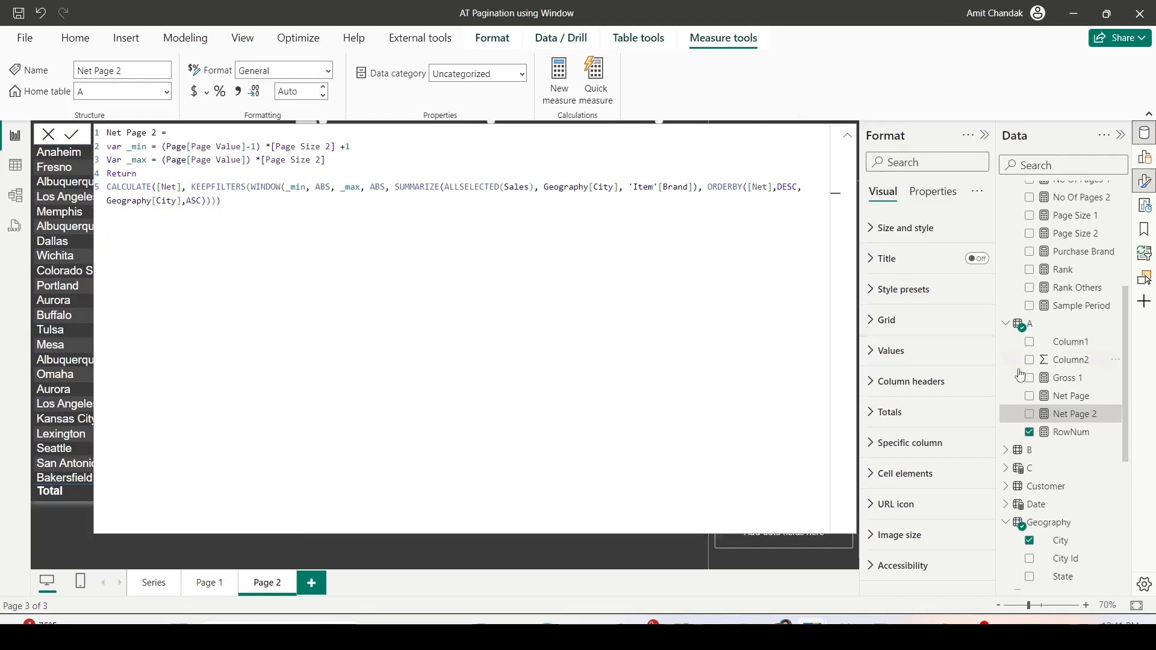
left_click(847, 136)
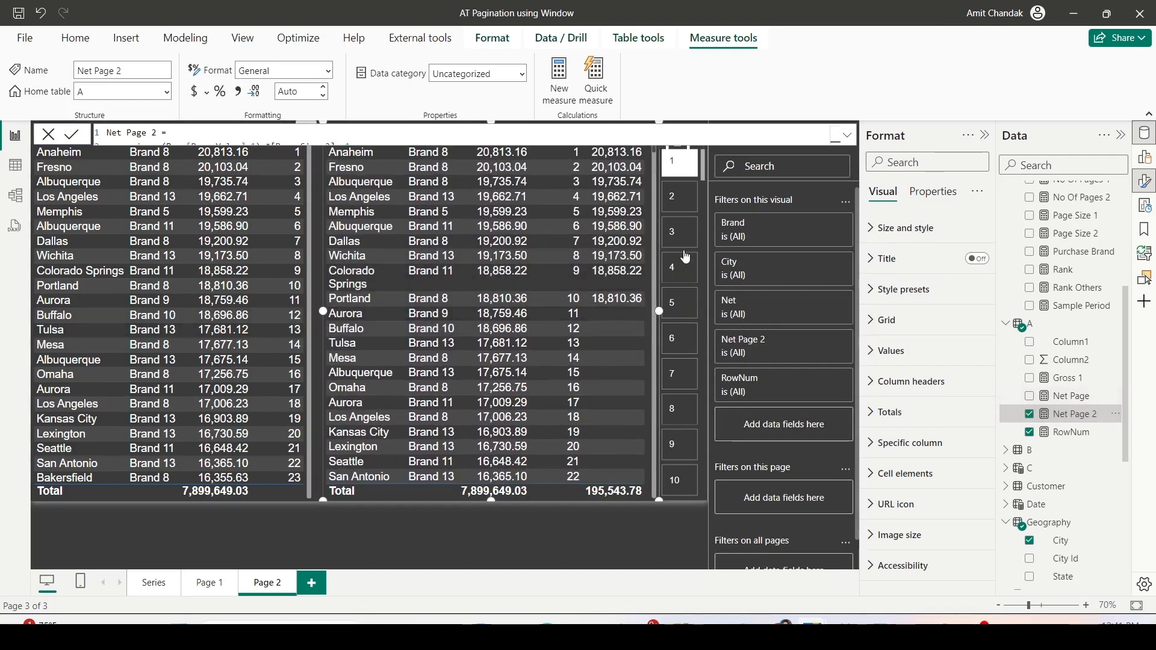
- Select pages 2, 3 and 4 in the Page slicer to check the Net Page 2 rows, and return to page 1
left_click(684, 208)
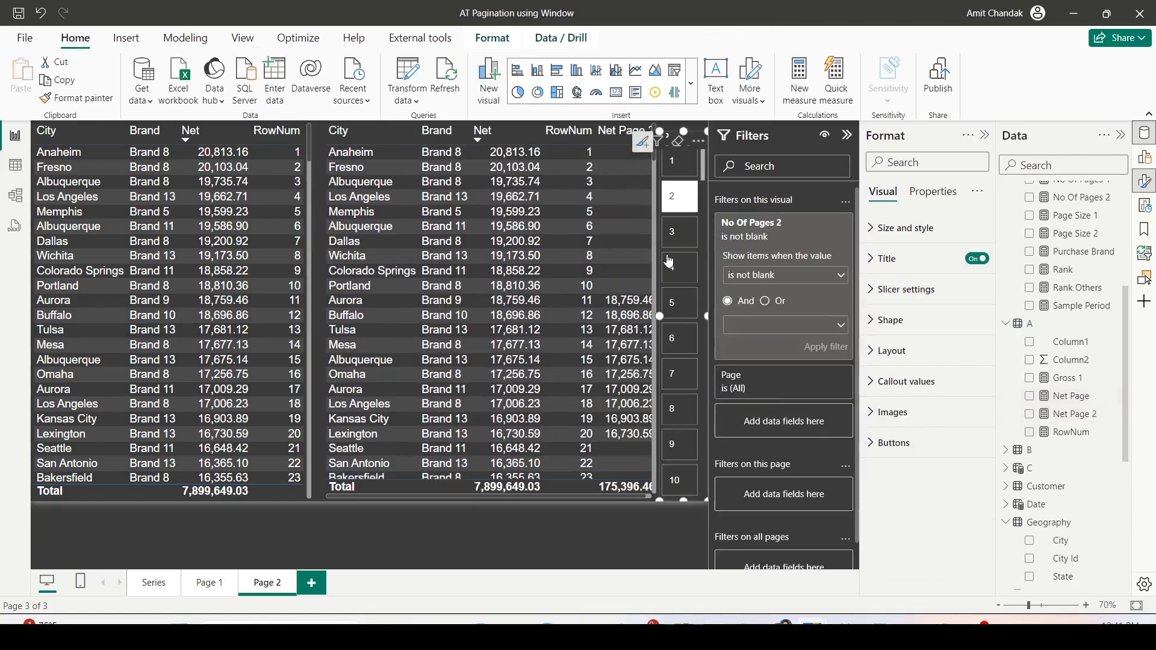
left_click(680, 240)
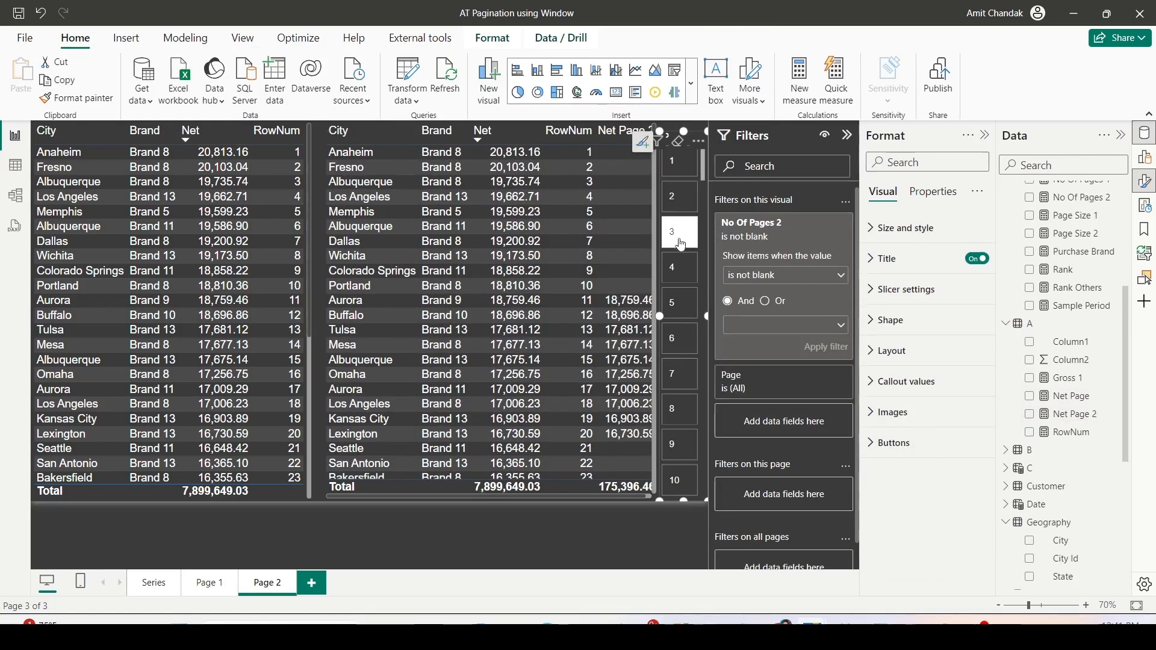
left_click(676, 275)
scroll(556, 294, "down", 4)
left_click(678, 164)
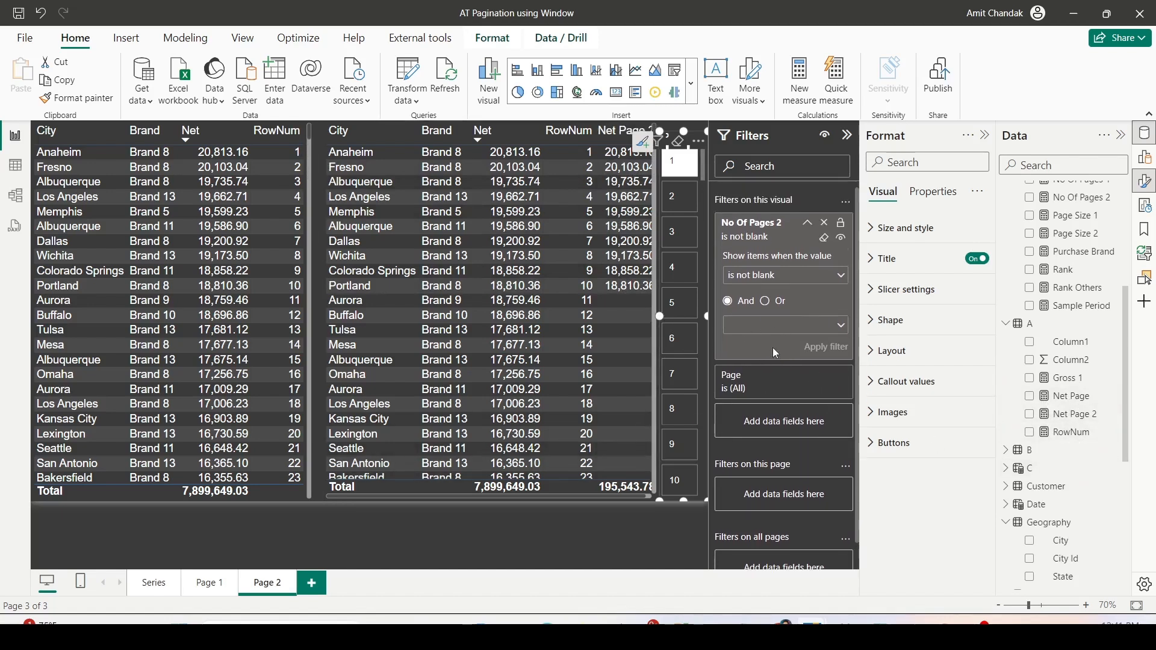
- Filter the copied City-Brand table to show only items where Net Page 2 is not blank
left_click(327, 489)
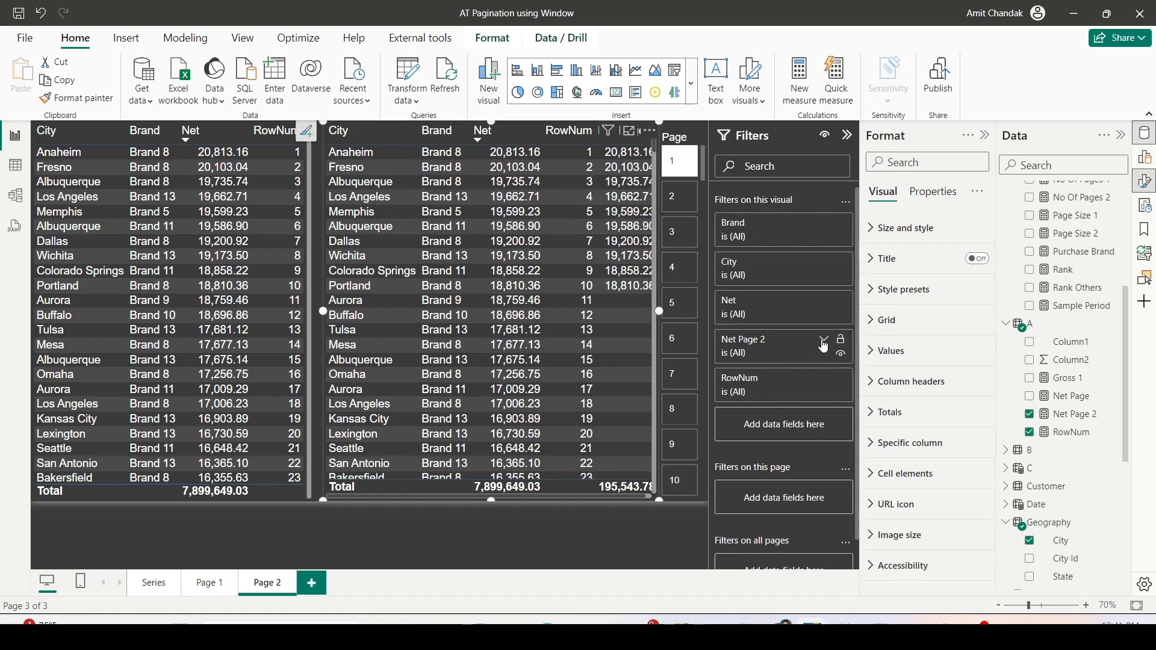
left_click(824, 347)
left_click(801, 393)
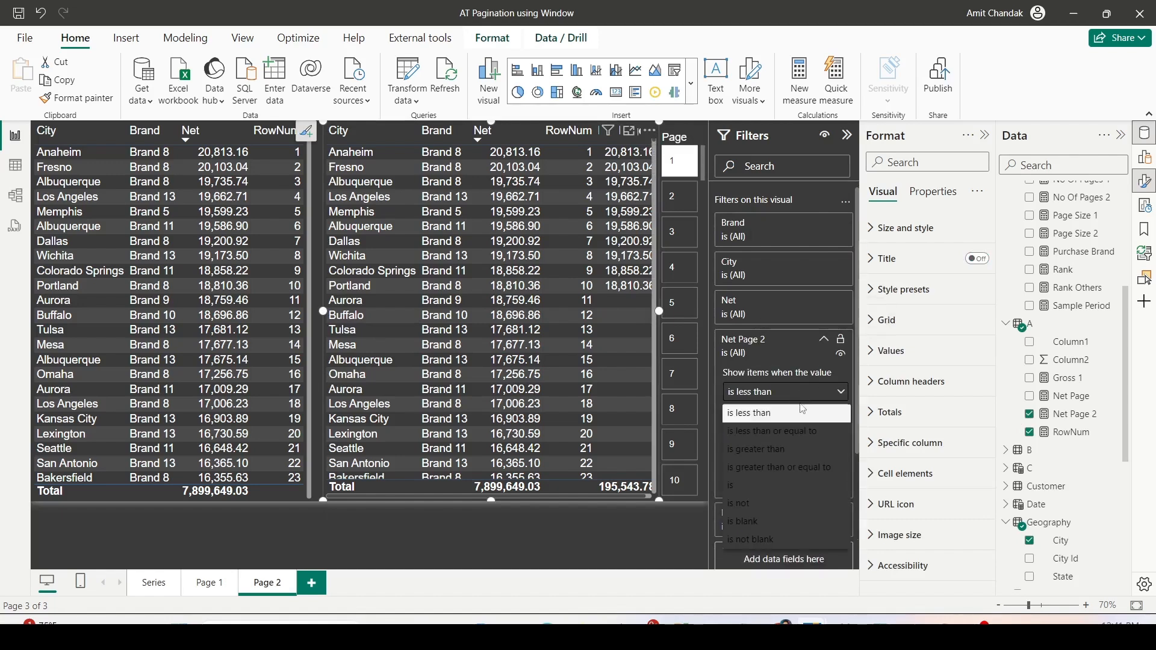
left_click(758, 539)
left_click(822, 466)
- Select pages 2 and 3 in the Page slicer to check the rows of the filtered table
left_click(675, 203)
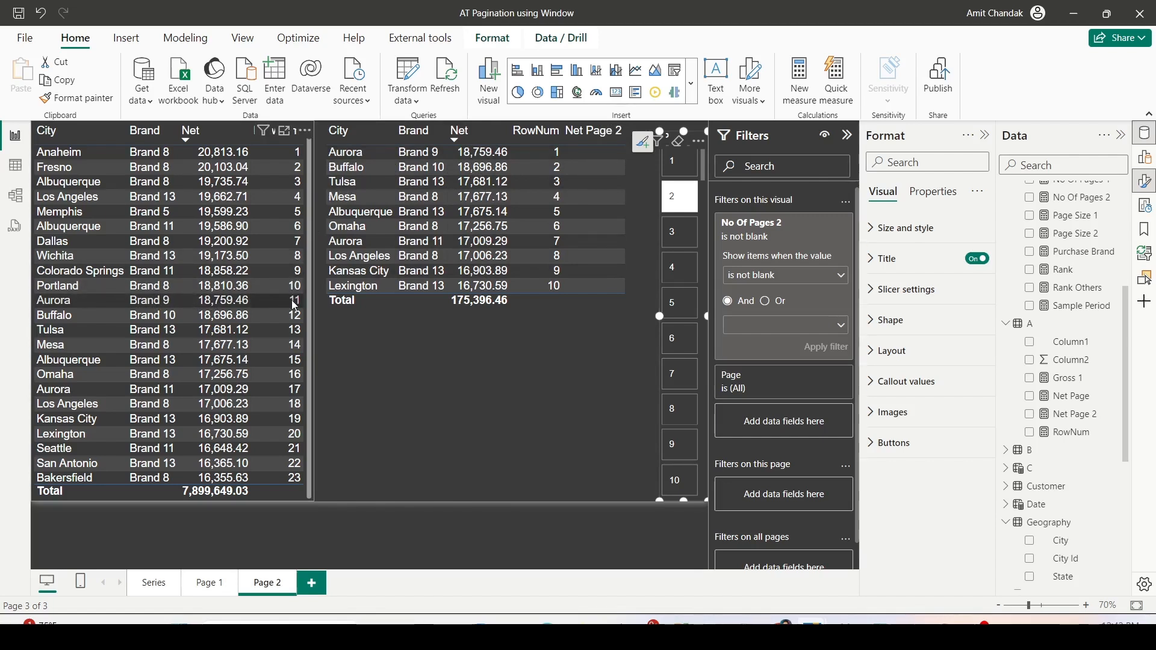
left_click(678, 233)
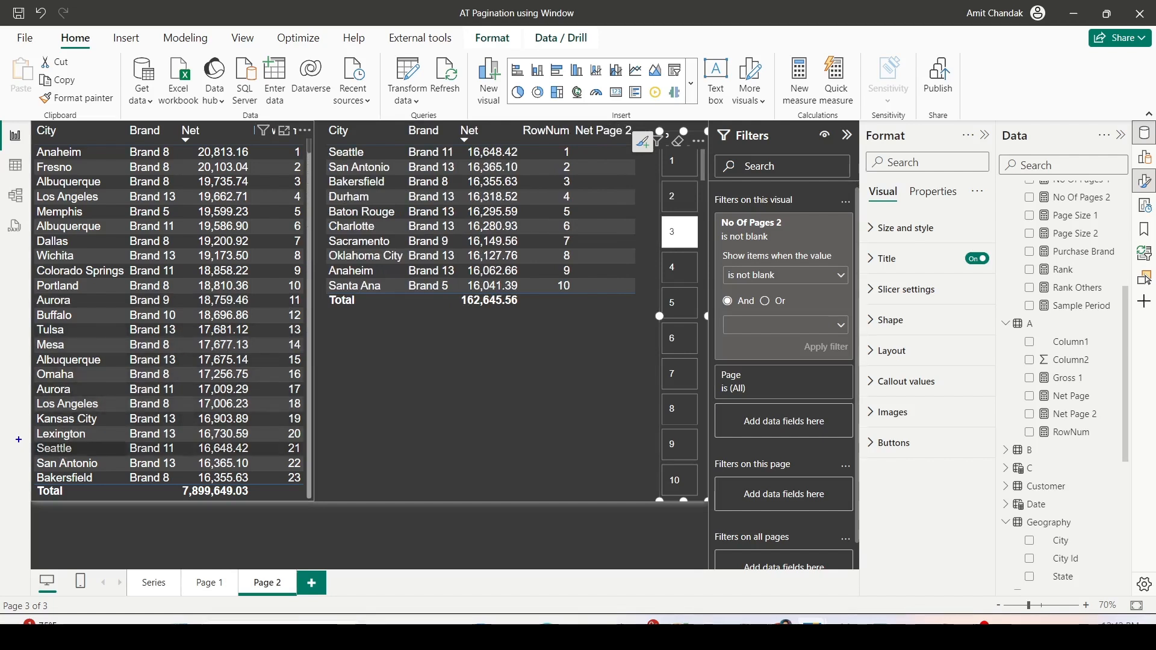
left_click_drag(328, 140, 626, 164)
key("Escape")
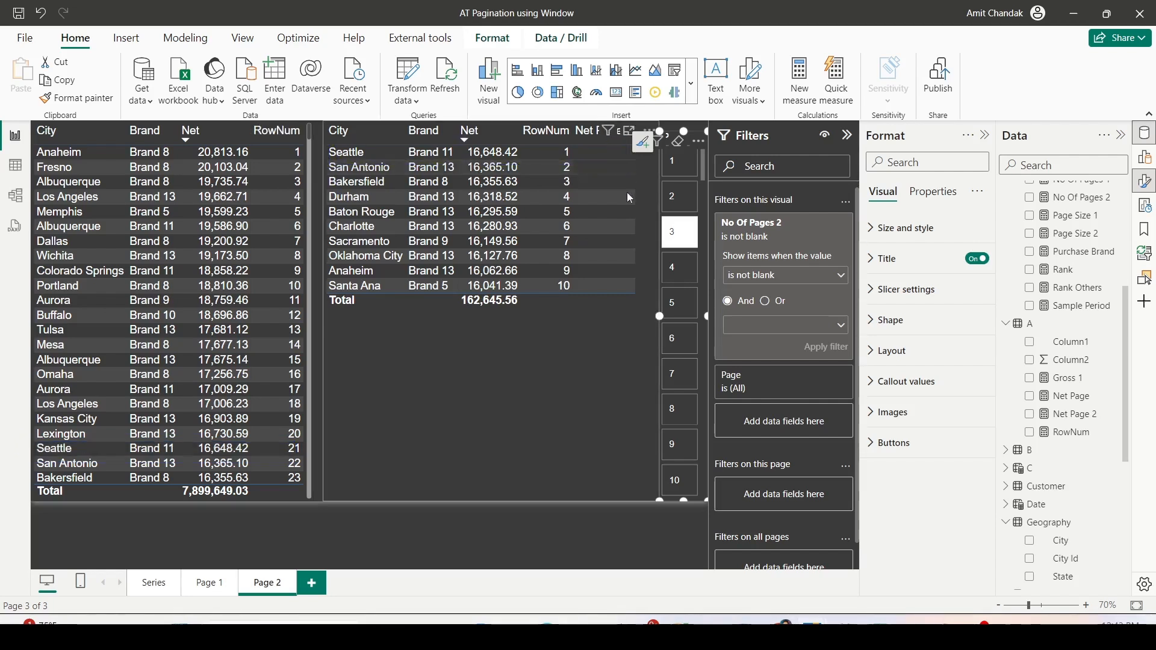
- Remove the RowNum and Net Page 2 columns from the copied City-Brand table
left_click(548, 343)
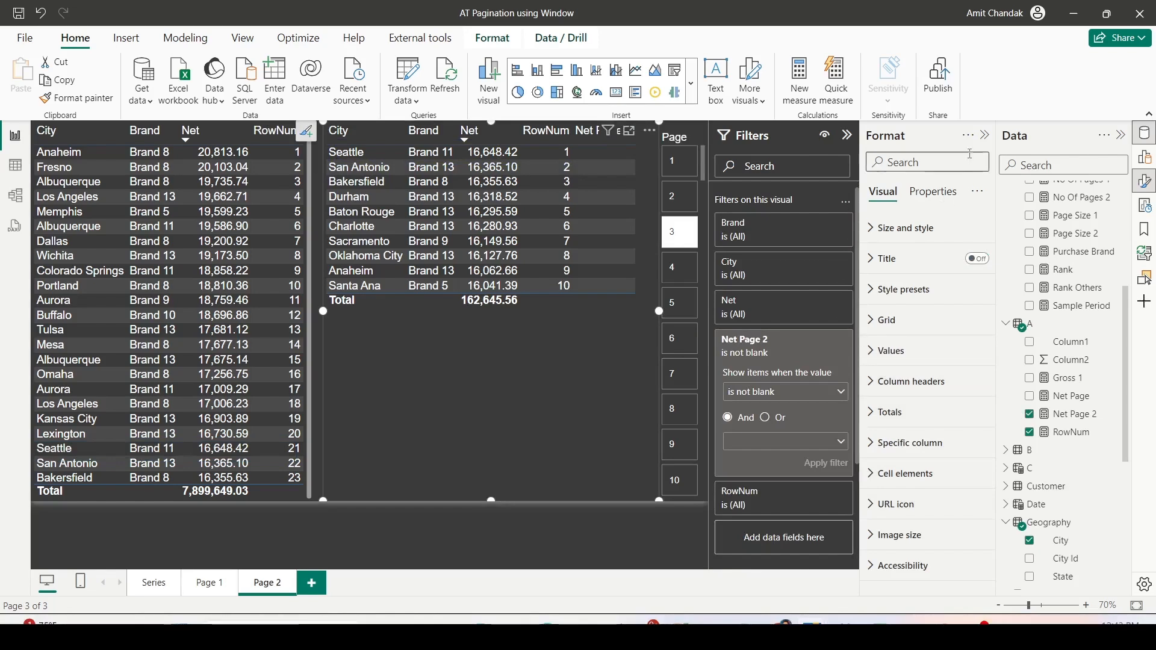
left_click(1145, 178)
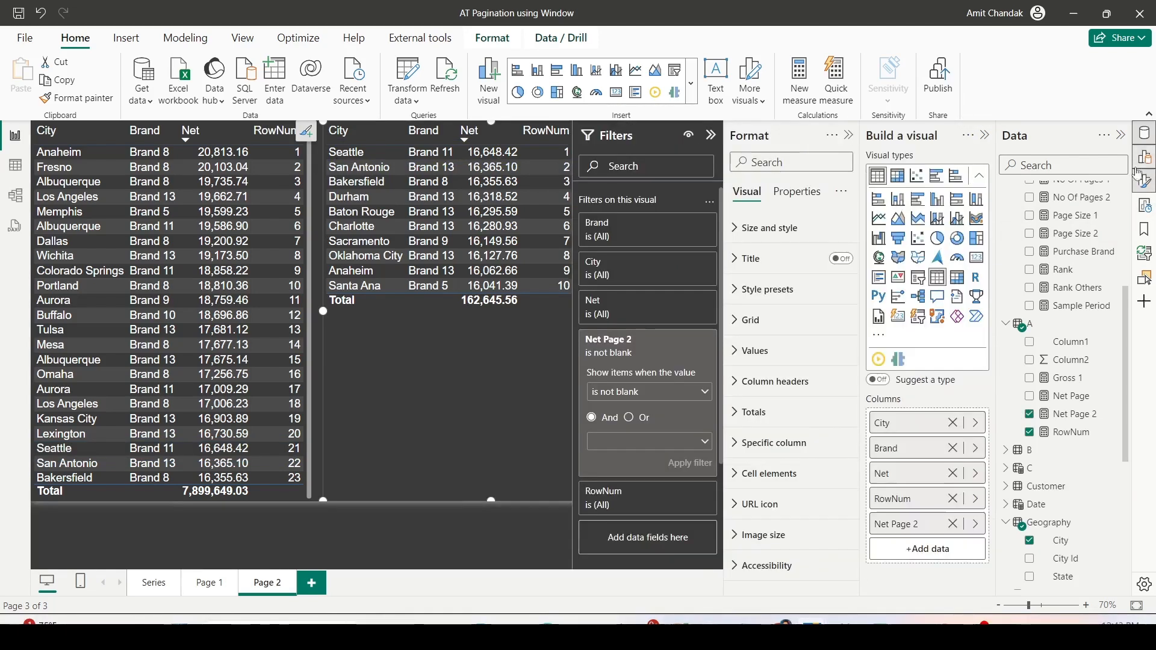
left_click(953, 499)
left_click(953, 499)
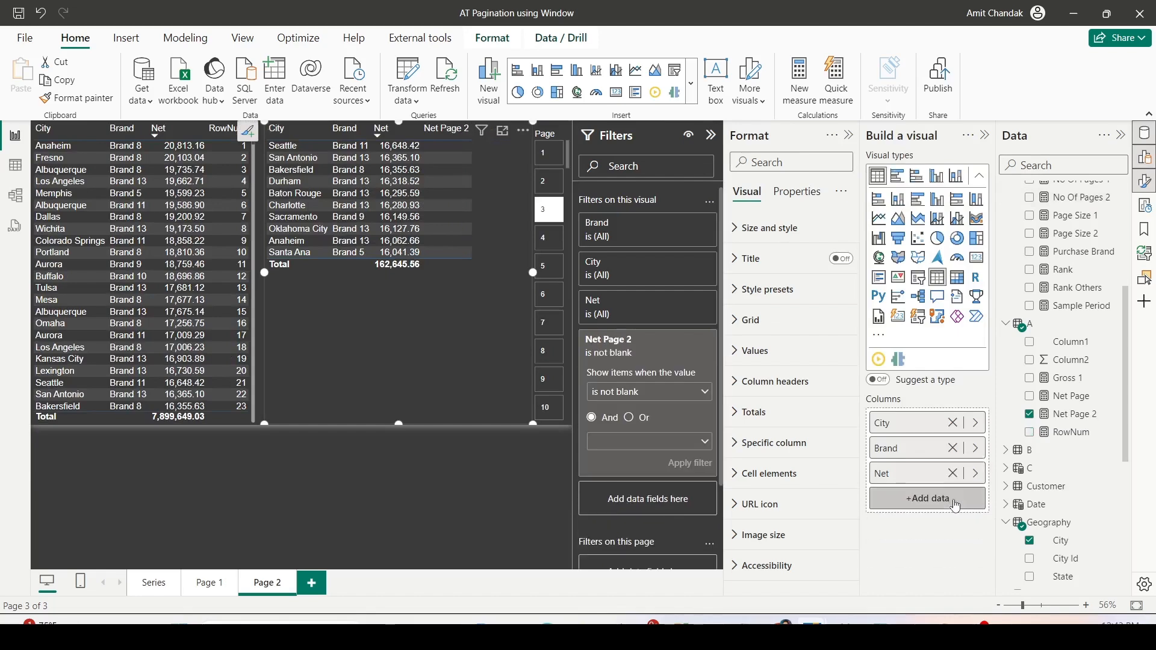
- Add the Gross and Margin % measures after Net in the copied table's columns
scroll(1060, 289, "up", 5)
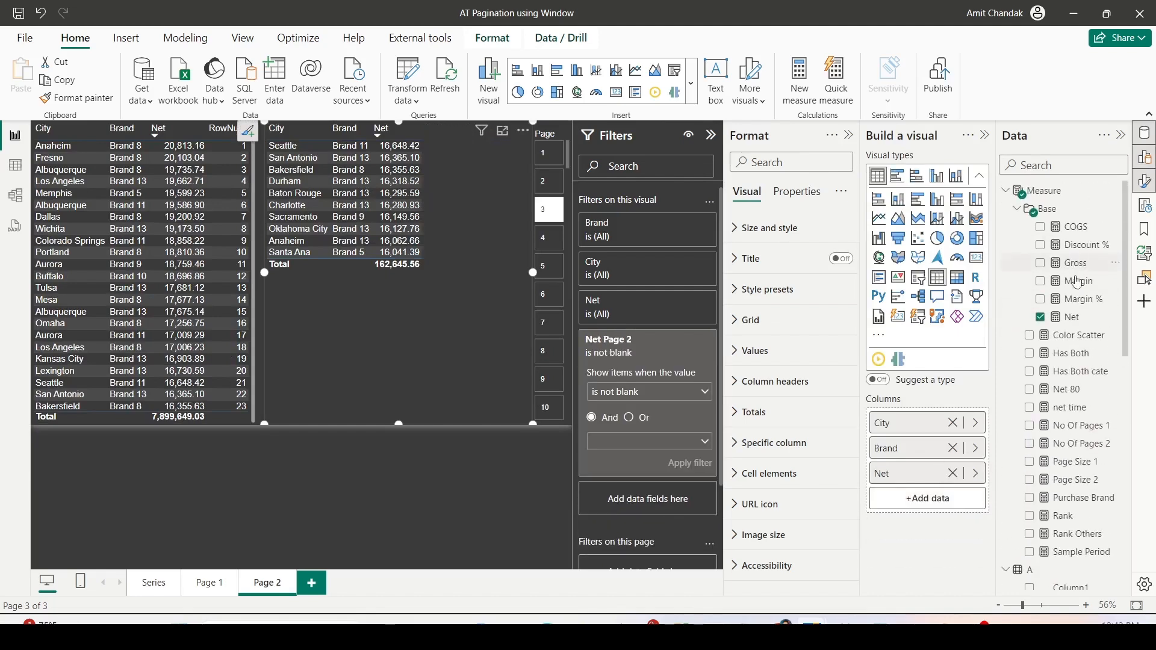
left_click_drag(1076, 263, 924, 506)
left_click_drag(1078, 300, 919, 530)
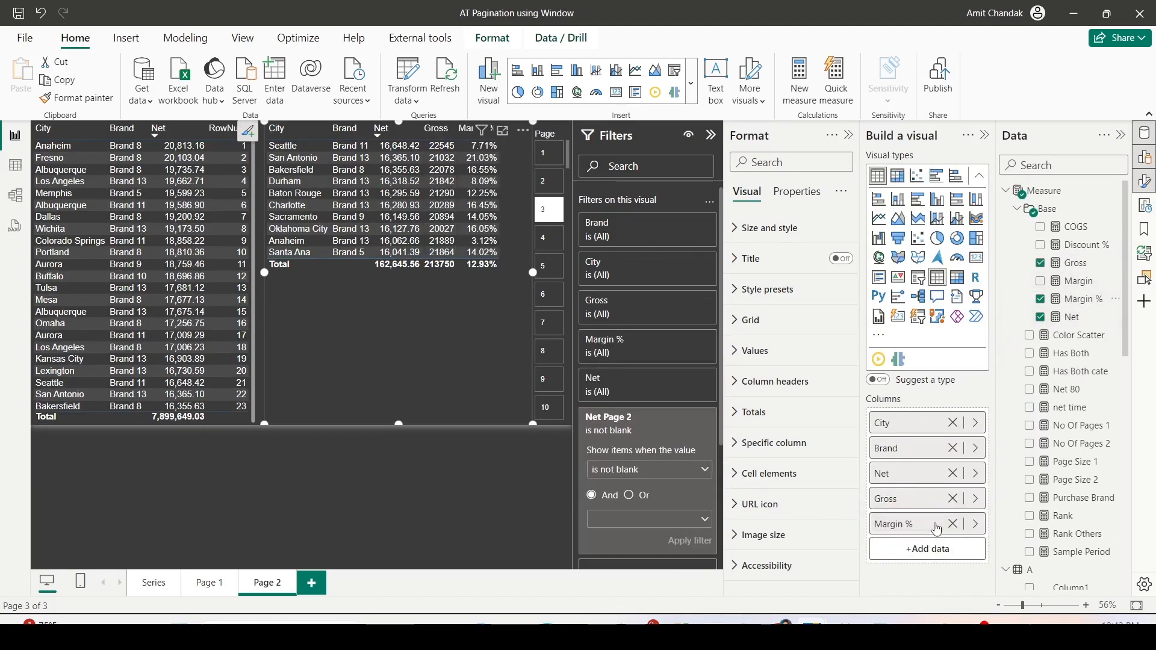
- Go through pages 1 to 9 in the Page slicer to check the paginated rows with Gross and Margin %
left_click(548, 154)
left_click(545, 185)
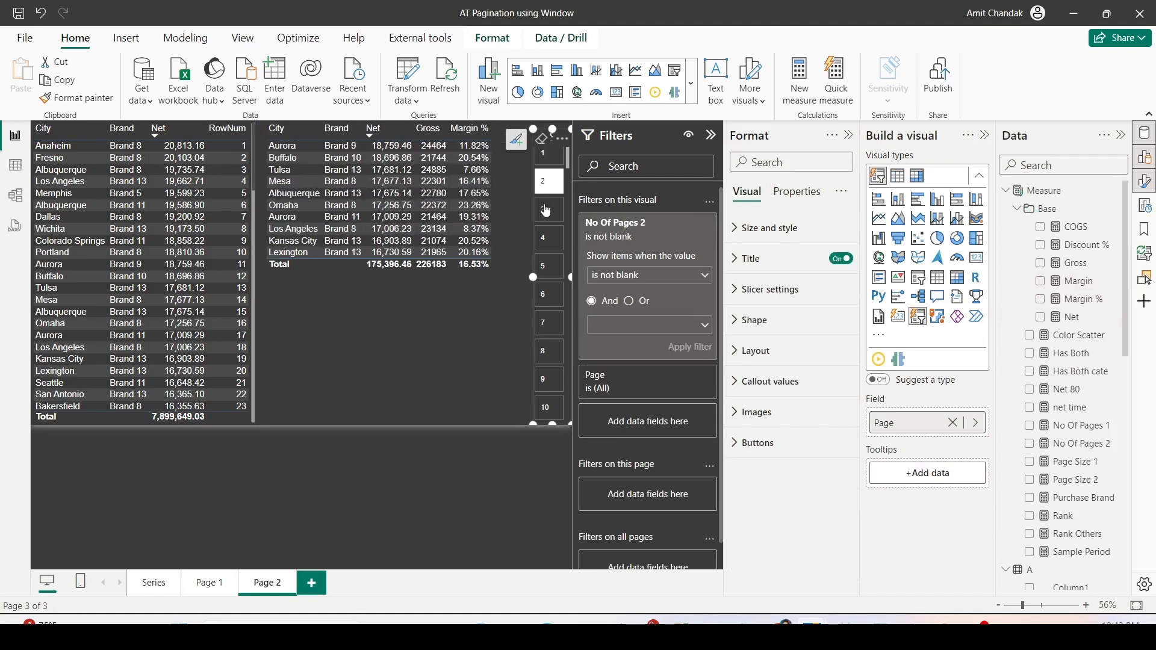
left_click(545, 210)
left_click(547, 242)
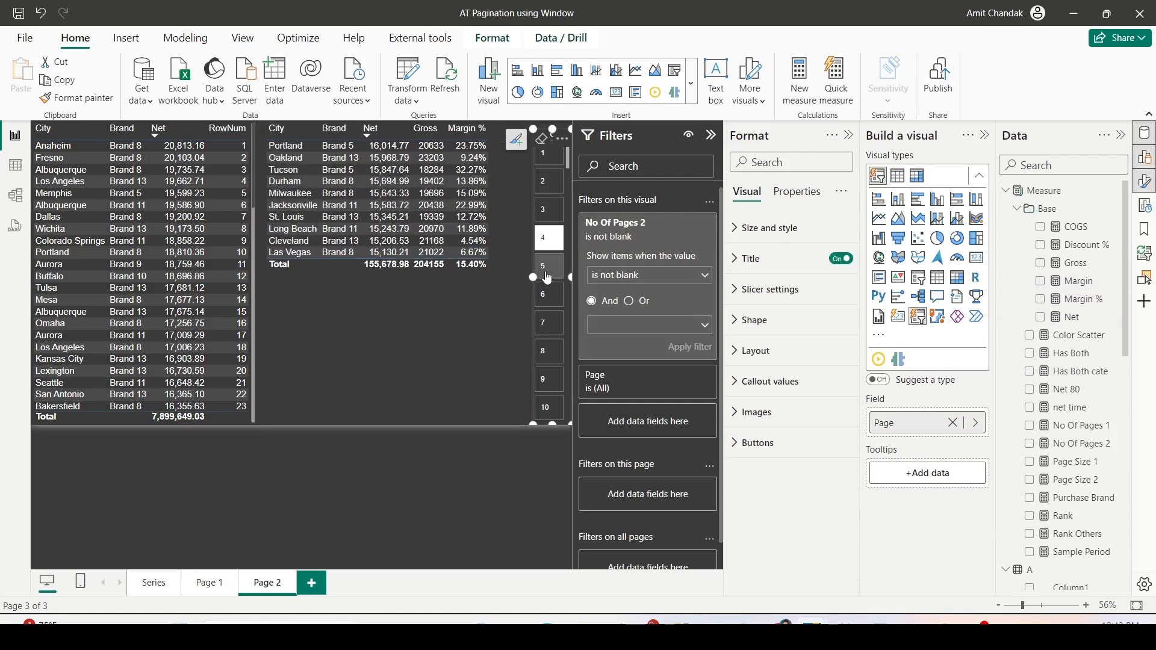
left_click(546, 269)
left_click(546, 295)
left_click(546, 323)
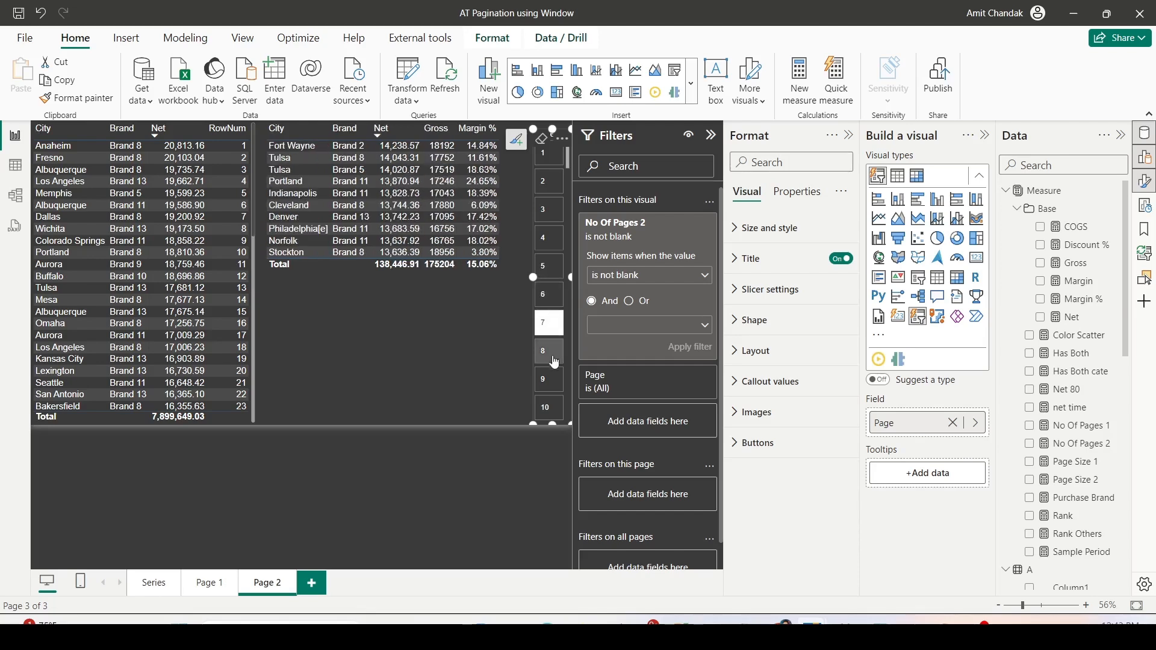
left_click(544, 351)
left_click(543, 380)
scroll(203, 263, "down", 8)
scroll(204, 262, "up", 7)
scroll(205, 263, "up", 2)
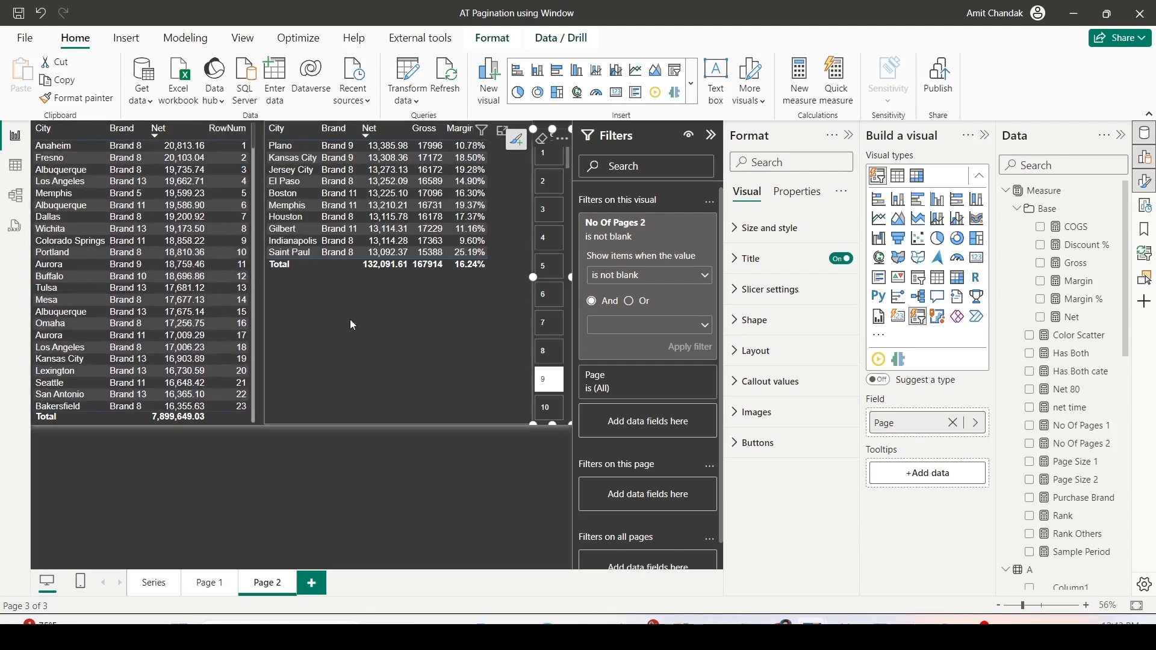